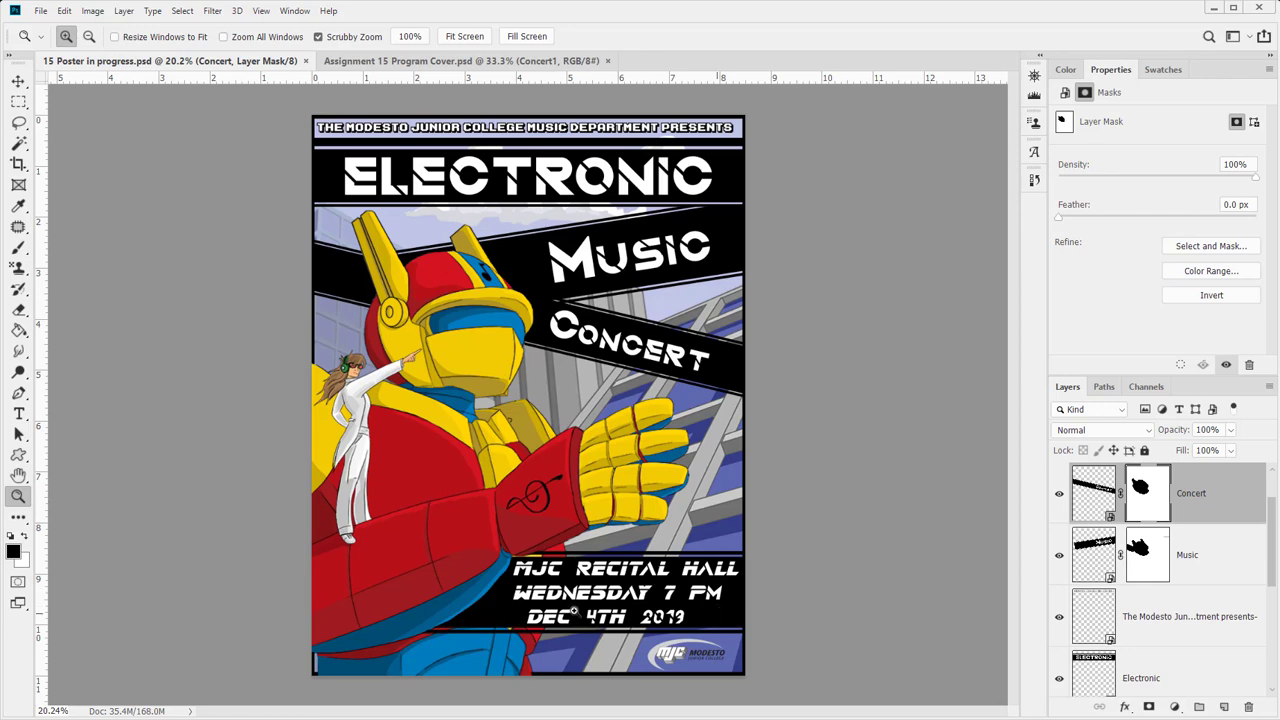
# - Zoom in and out on the poster to inspect its top and the whole layout
pyautogui.moveTo(616, 597); pyautogui.dragTo(561, 593)
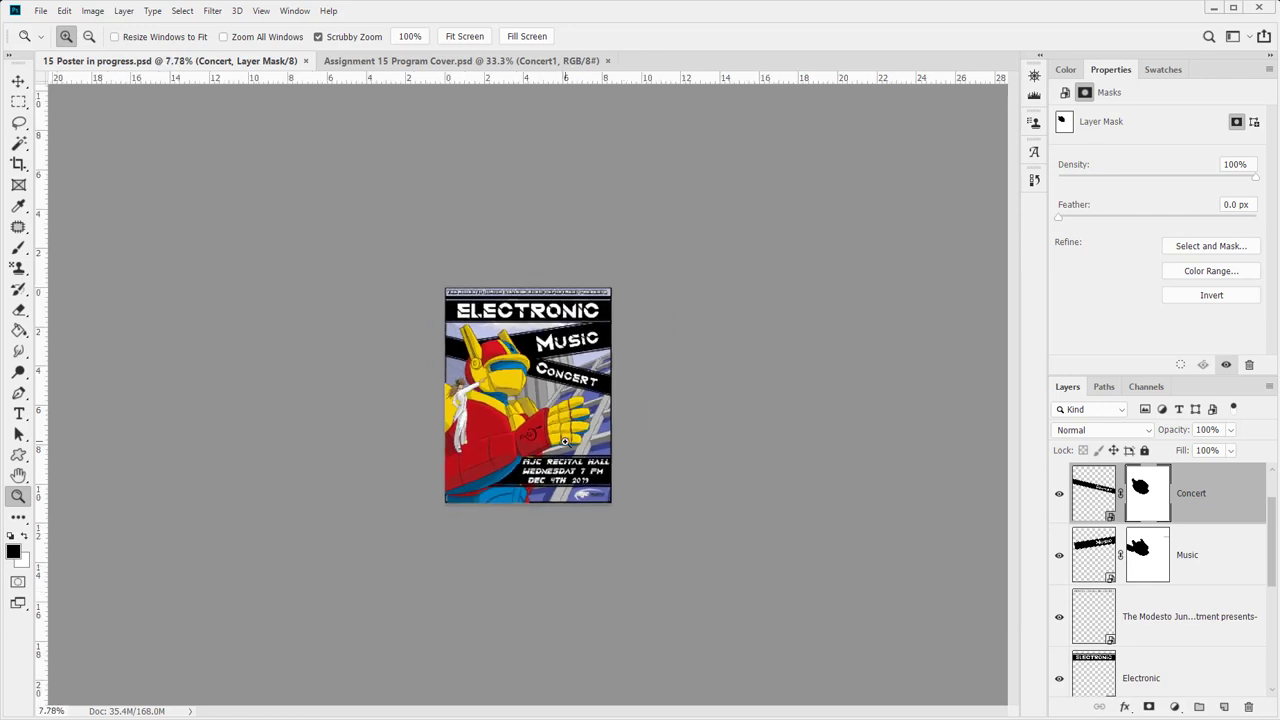
pyautogui.click(600, 454)
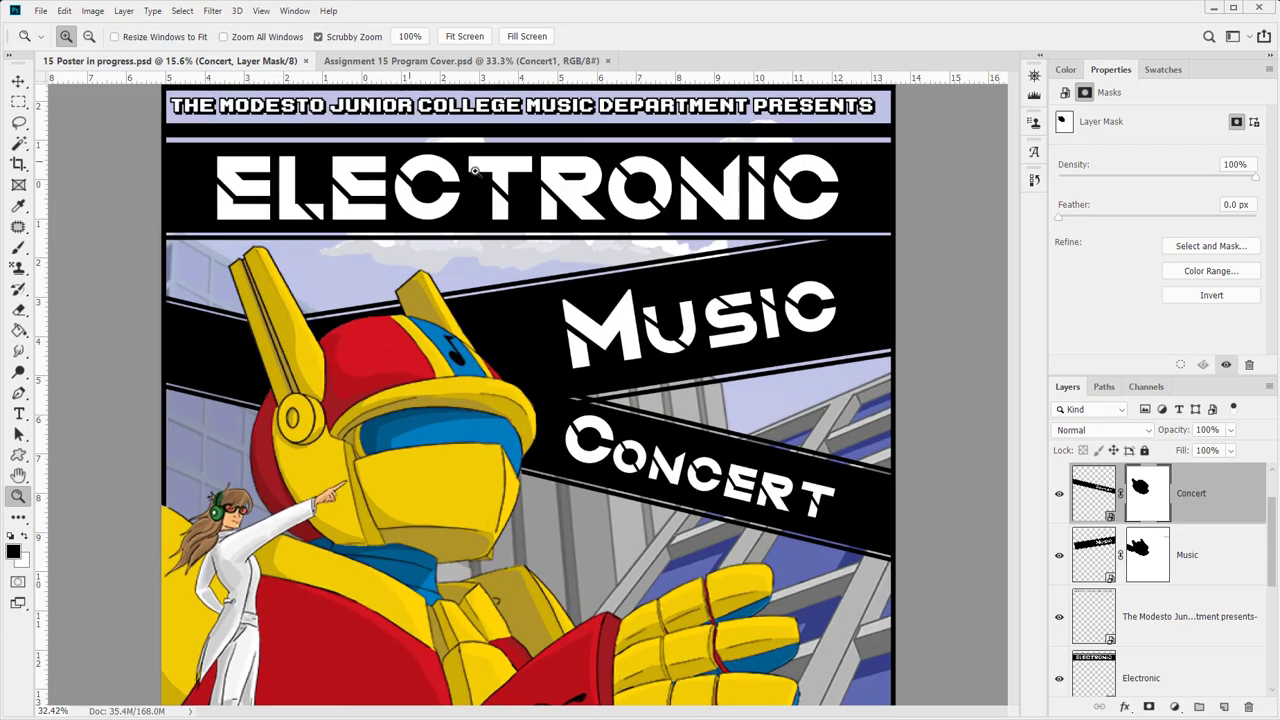
pyautogui.moveTo(414, 164); pyautogui.dragTo(379, 160)
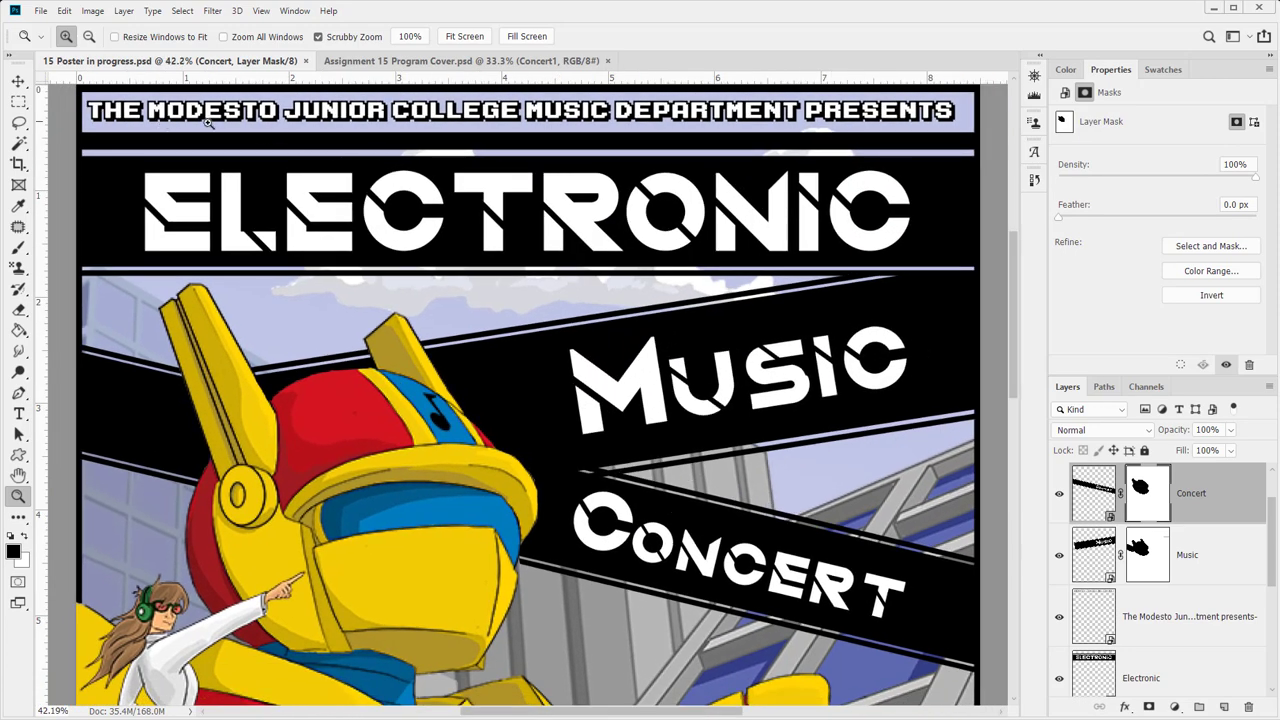
pyautogui.moveTo(863, 357); pyautogui.dragTo(776, 363)
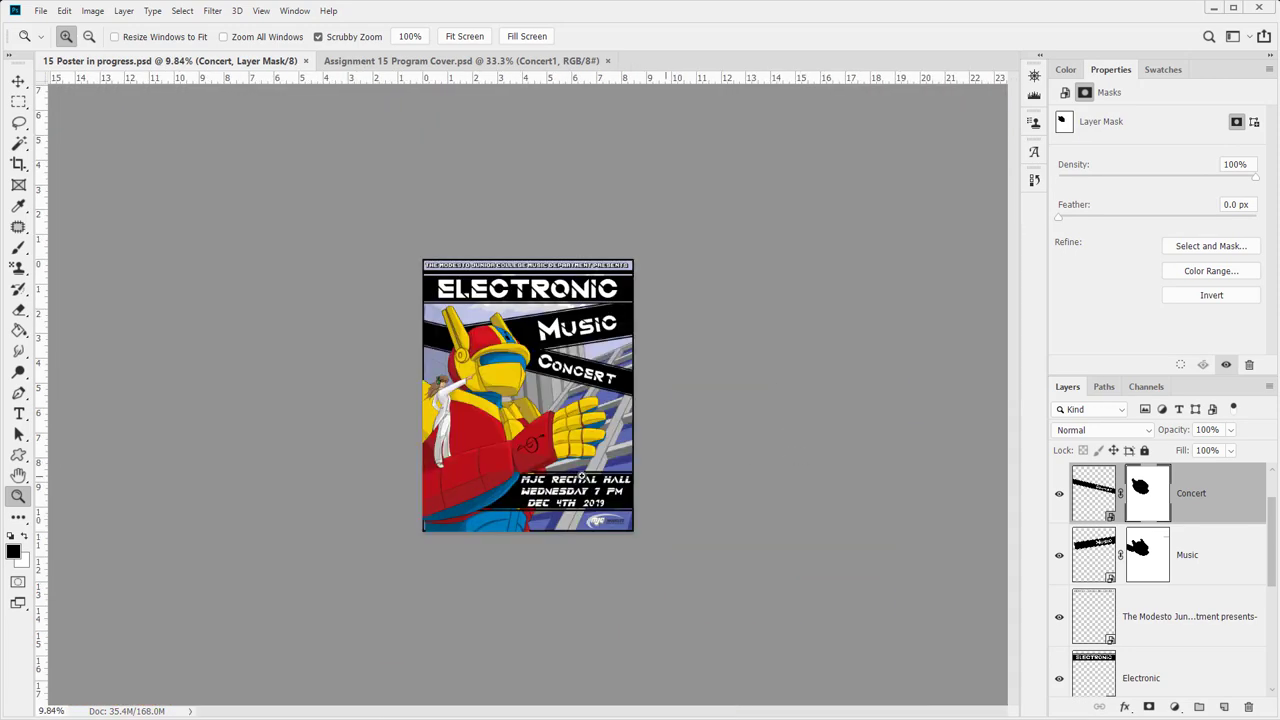
pyautogui.moveTo(580, 477); pyautogui.dragTo(598, 478)
pyautogui.moveTo(659, 571); pyautogui.dragTo(652, 571)
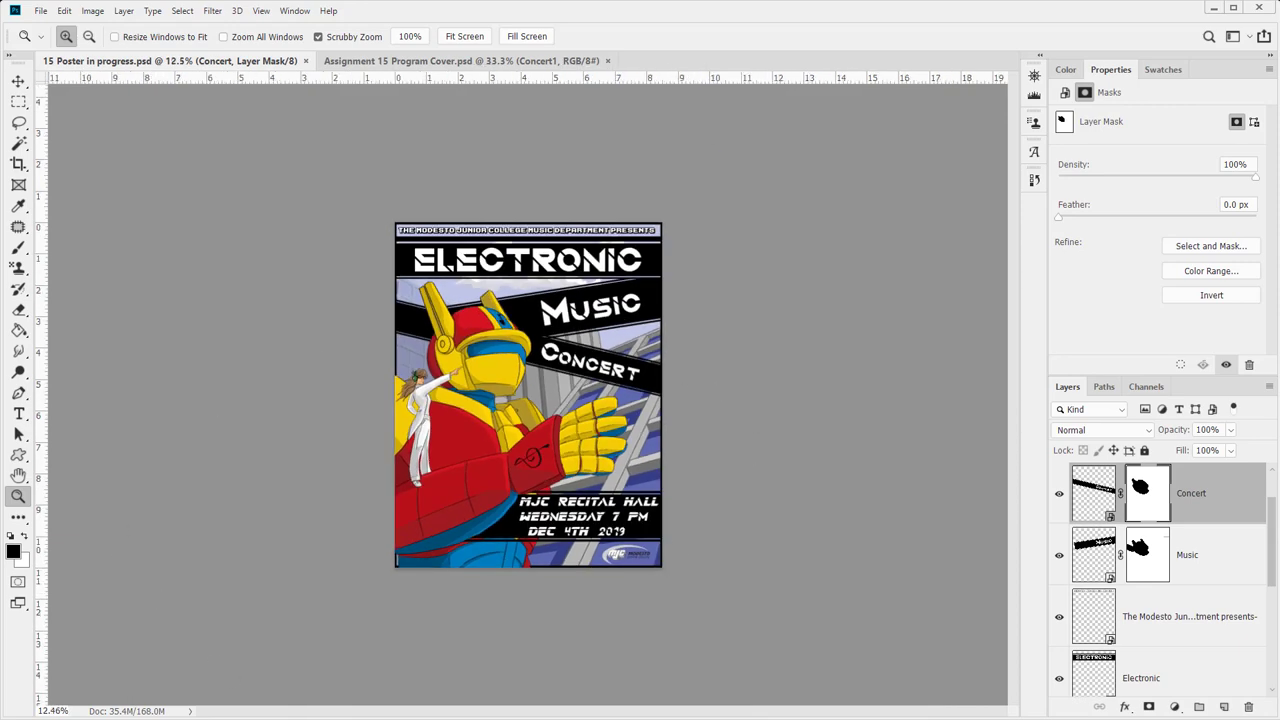
# - In Week 15 - Final, make a new folder named To Submit, open it, and go back to Photoshop
pyautogui.click(341, 717)
pyautogui.rightClick(497, 579)
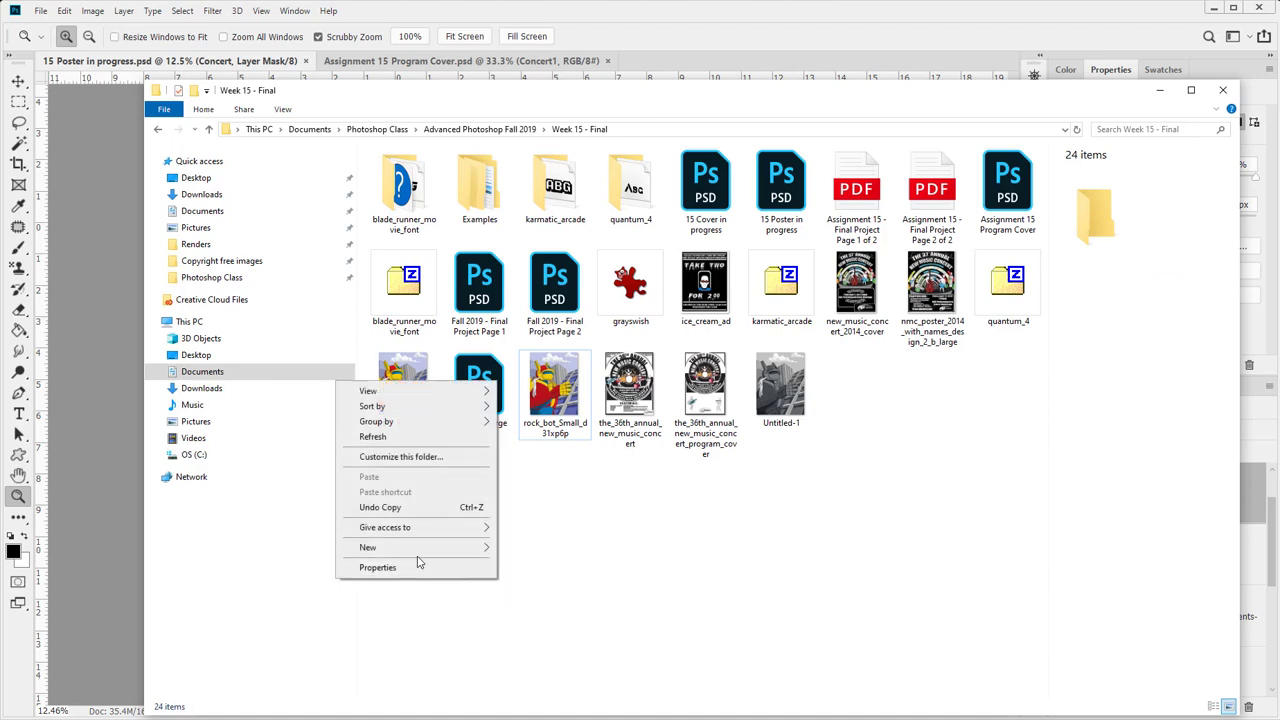
pyautogui.moveTo(429, 554)
pyautogui.click(529, 549)
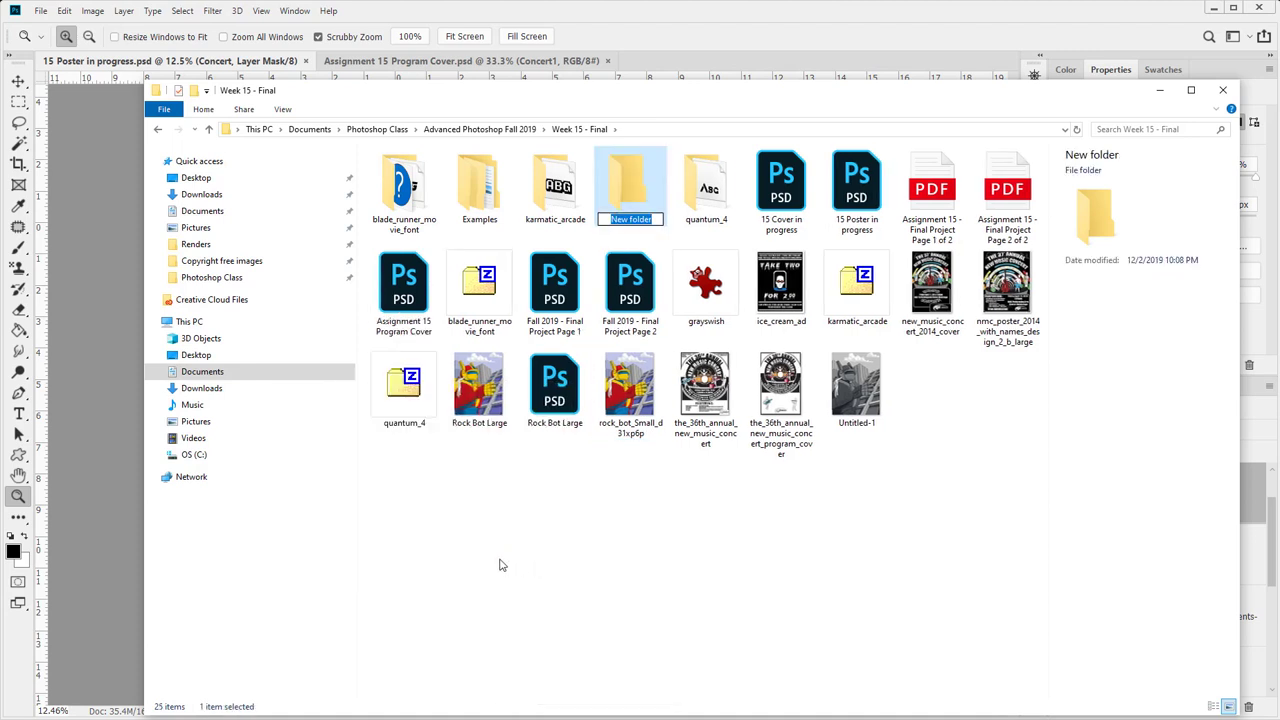
pyautogui.write('To Submit')
pyautogui.press('Return')
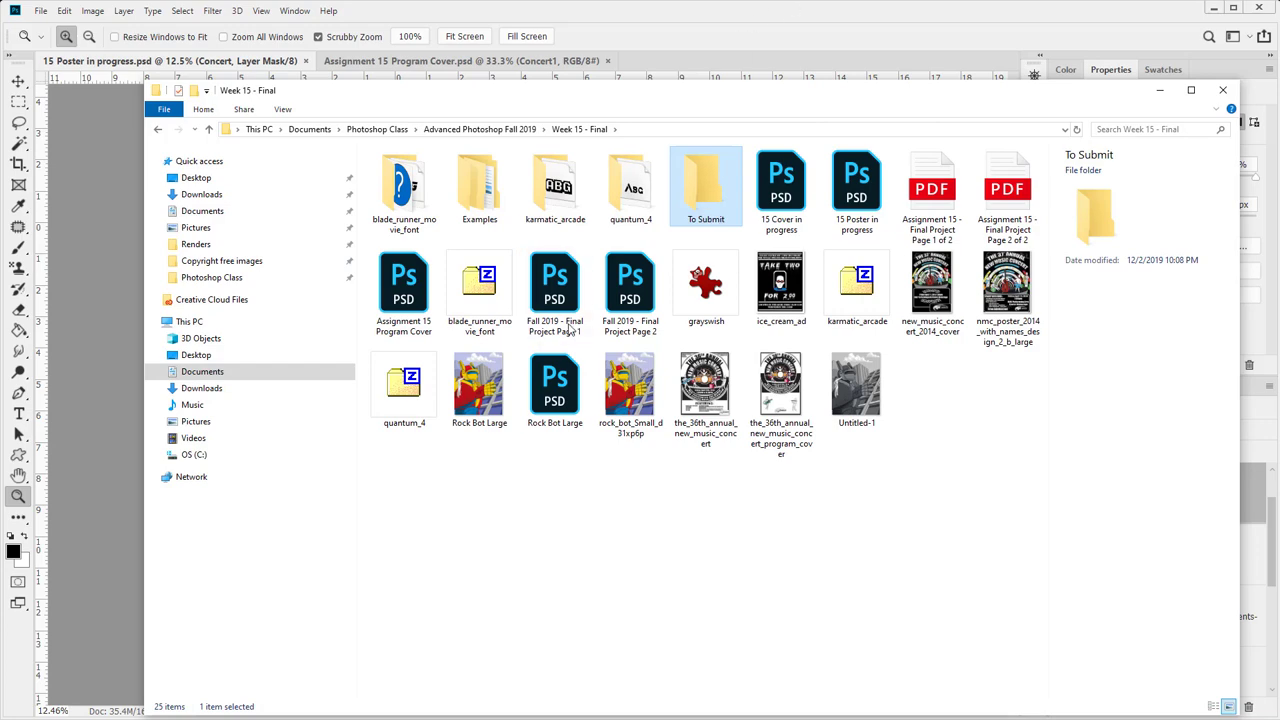
pyautogui.doubleClick(708, 205)
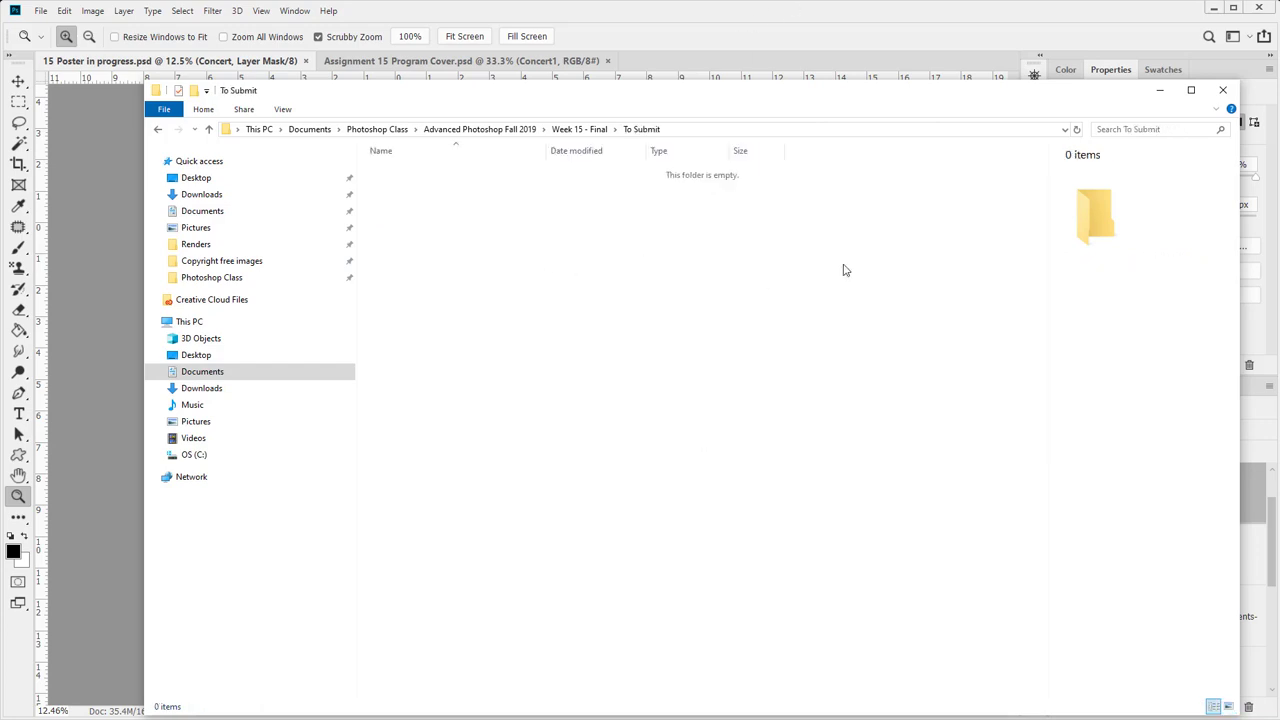
pyautogui.click(743, 17)
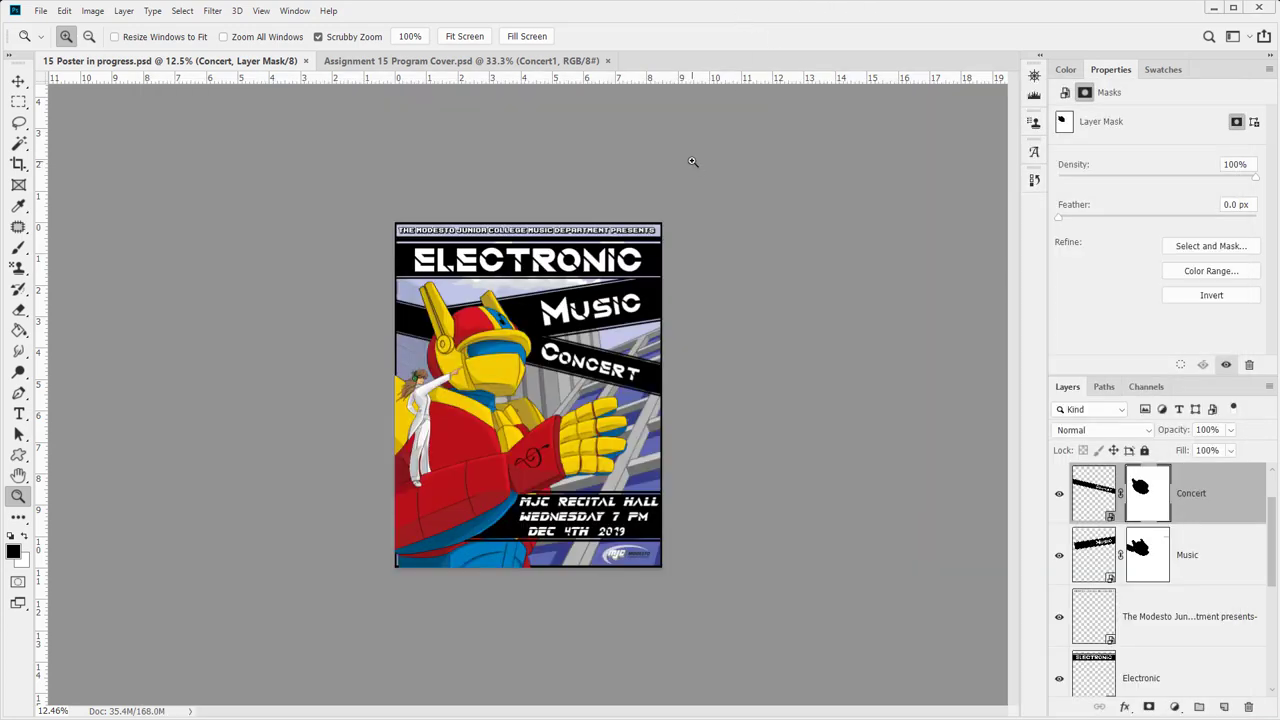
# - Select the top grayswish layer and stamp all visible layers into a new Layer 1
pyautogui.scroll(1, 1160, 530)
pyautogui.click(1162, 497)
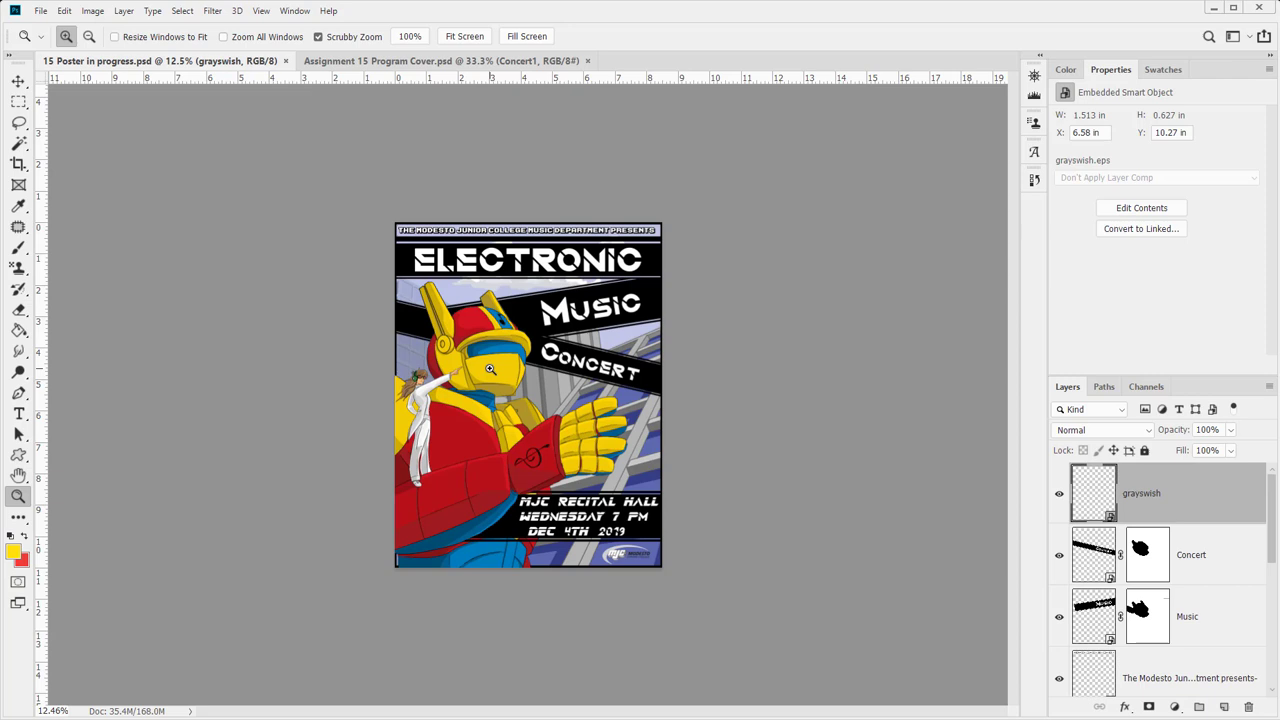
pyautogui.hotkey('ctrl', 'alt', 'shift', 'e')
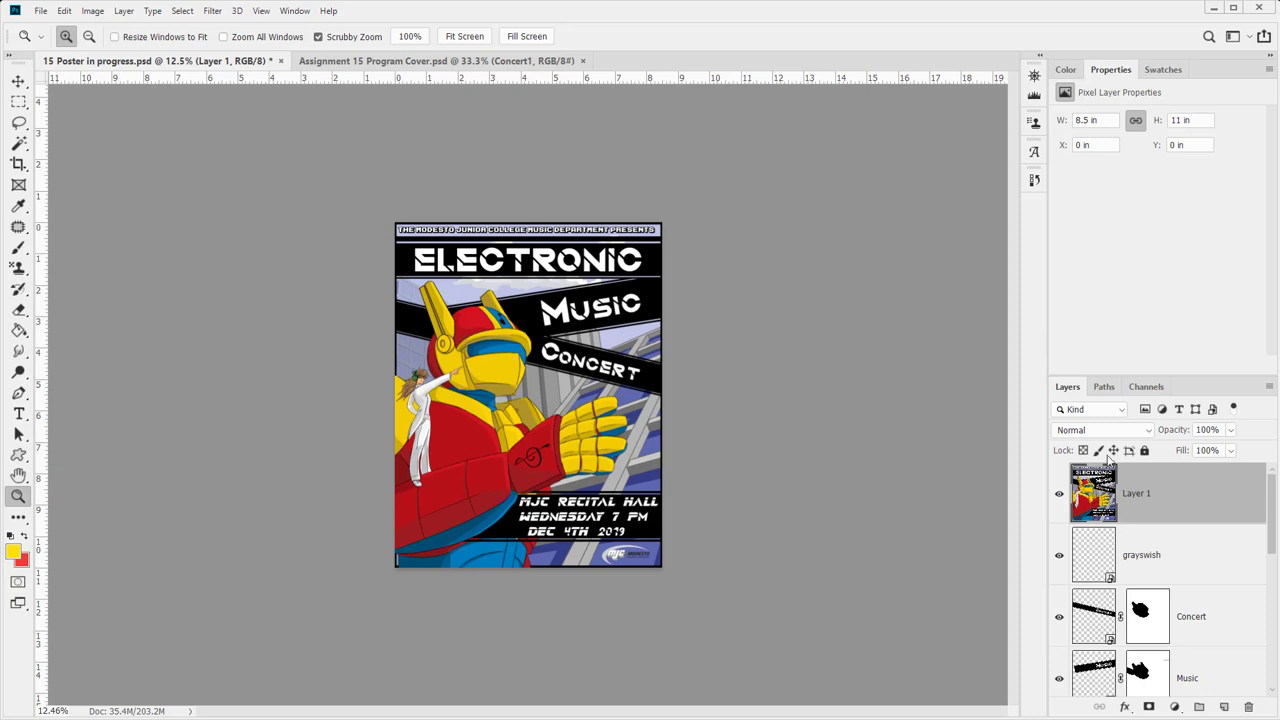
# - Duplicate Layer 1 into a new document named Resized Poster
pyautogui.click(1118, 558)
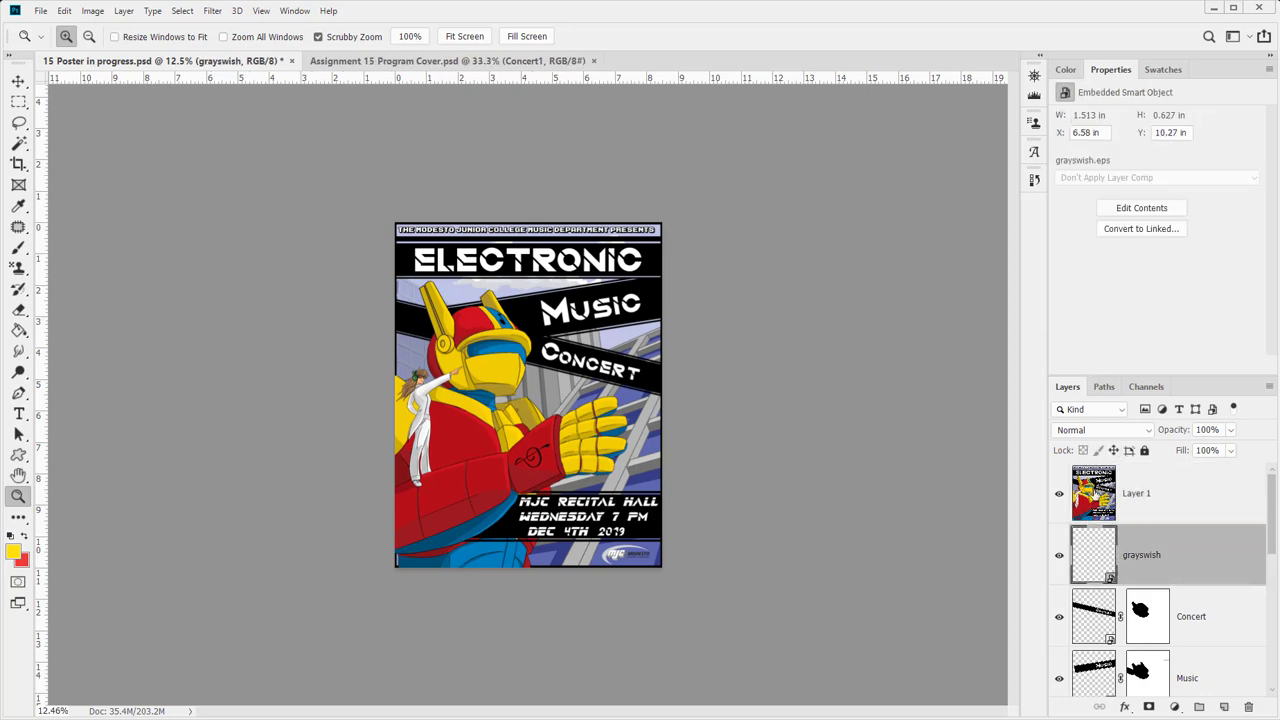
pyautogui.rightClick(1094, 494)
pyautogui.rightClick(1201, 513)
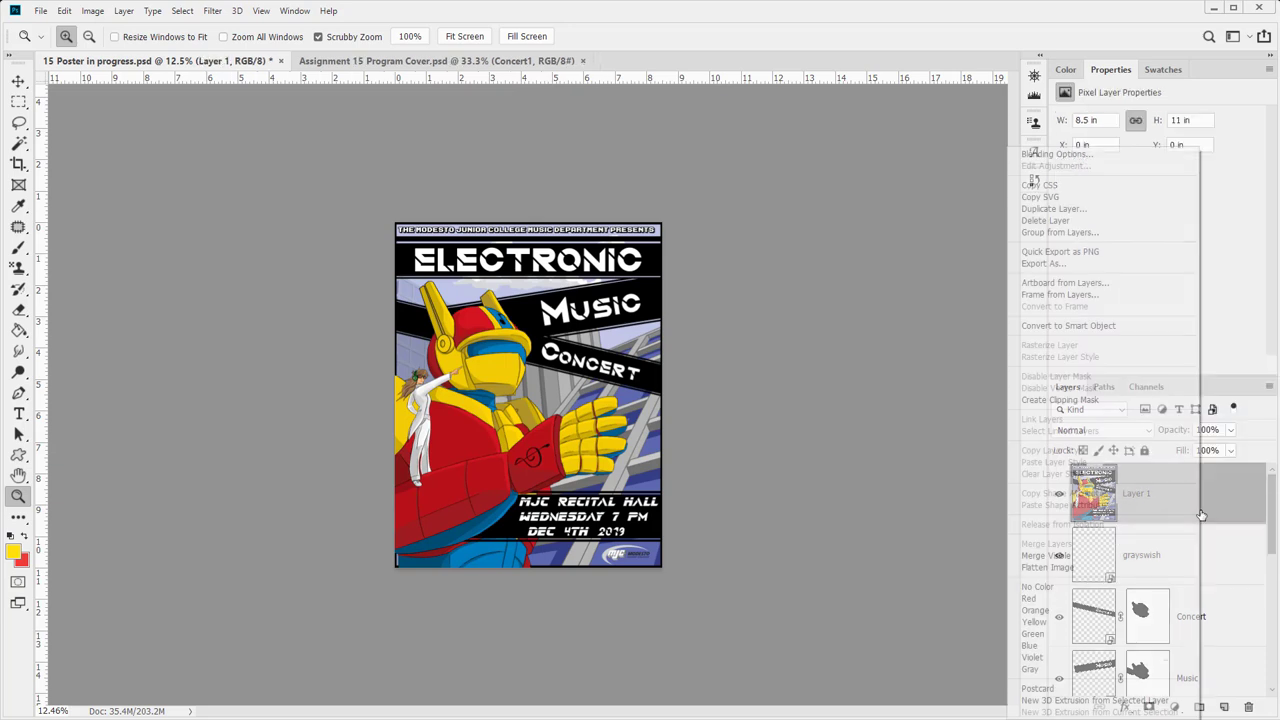
pyautogui.click(1132, 208)
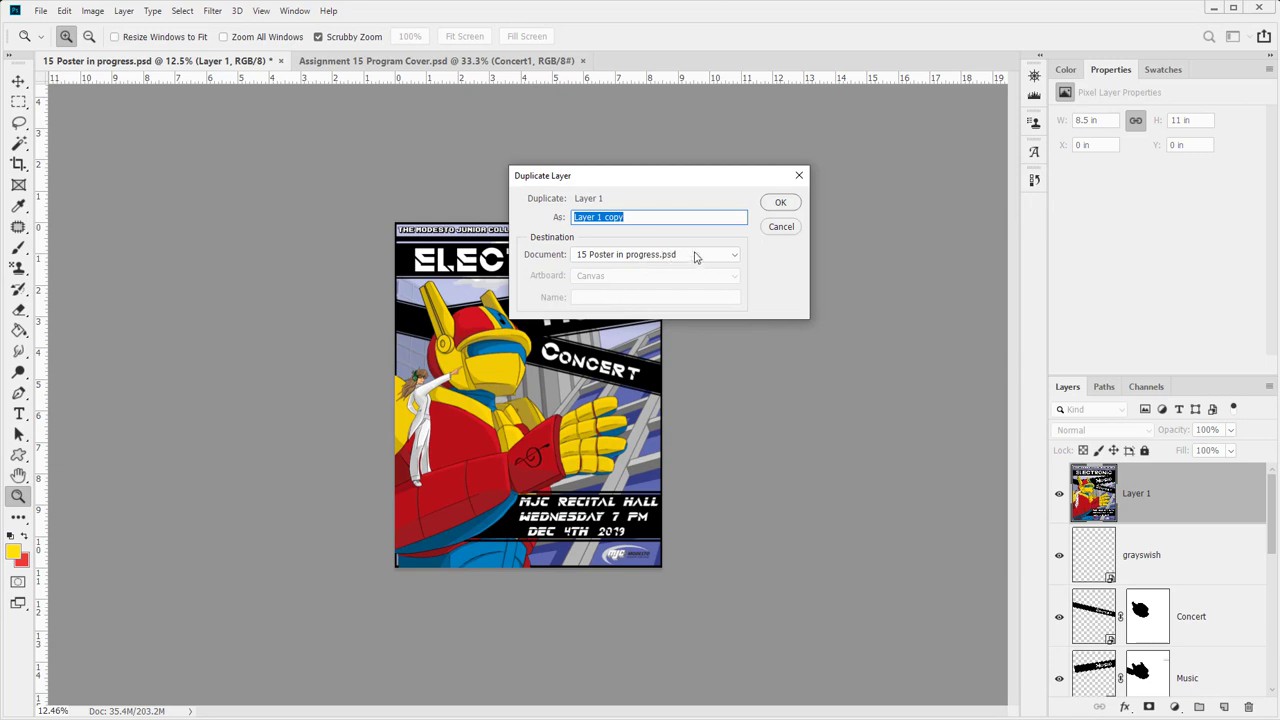
pyautogui.click(692, 256)
pyautogui.click(672, 291)
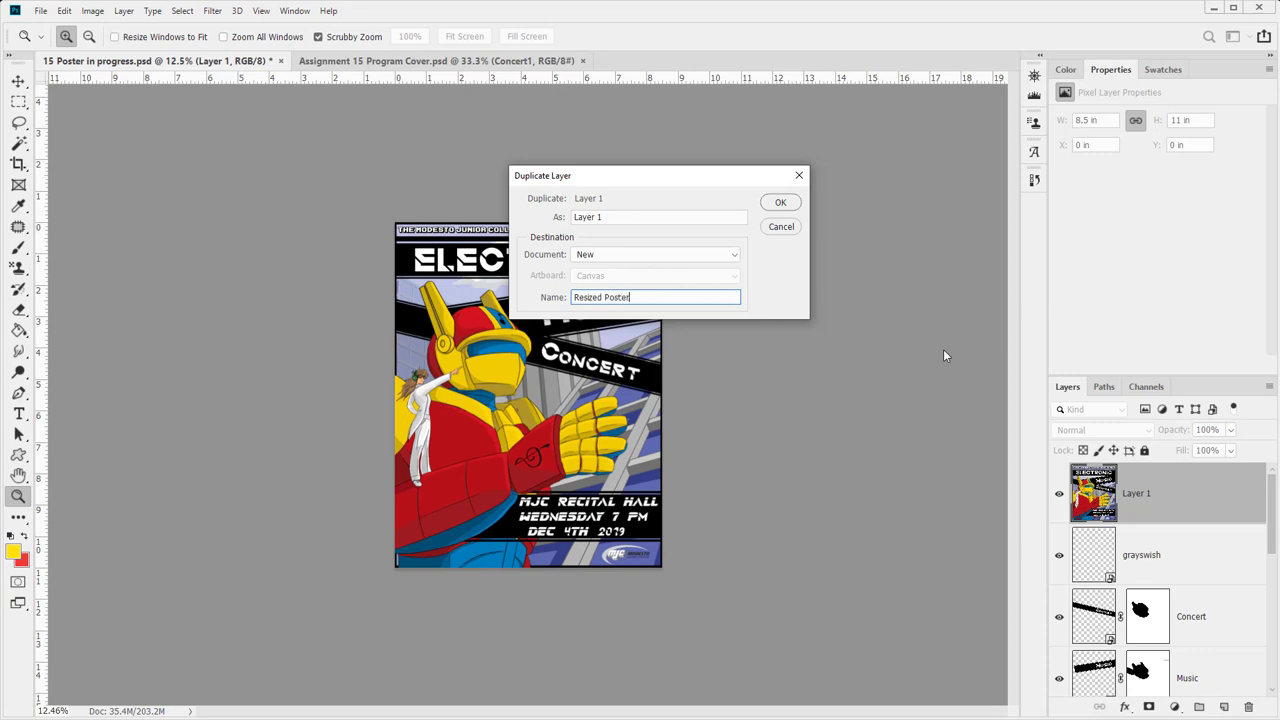
pyautogui.press('Return')
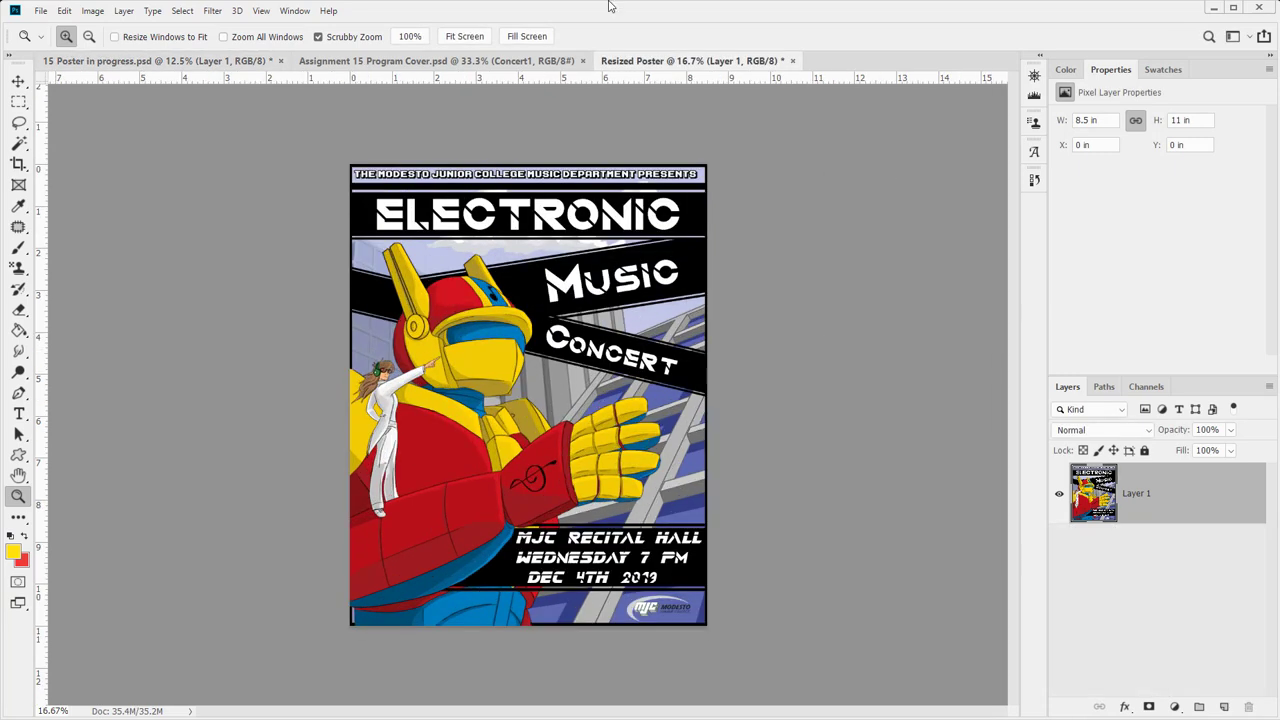
# - Close the original 15 Poster in progress document, saving its changes
pyautogui.click(150, 60)
pyautogui.hotkey('ctrl', 'w')
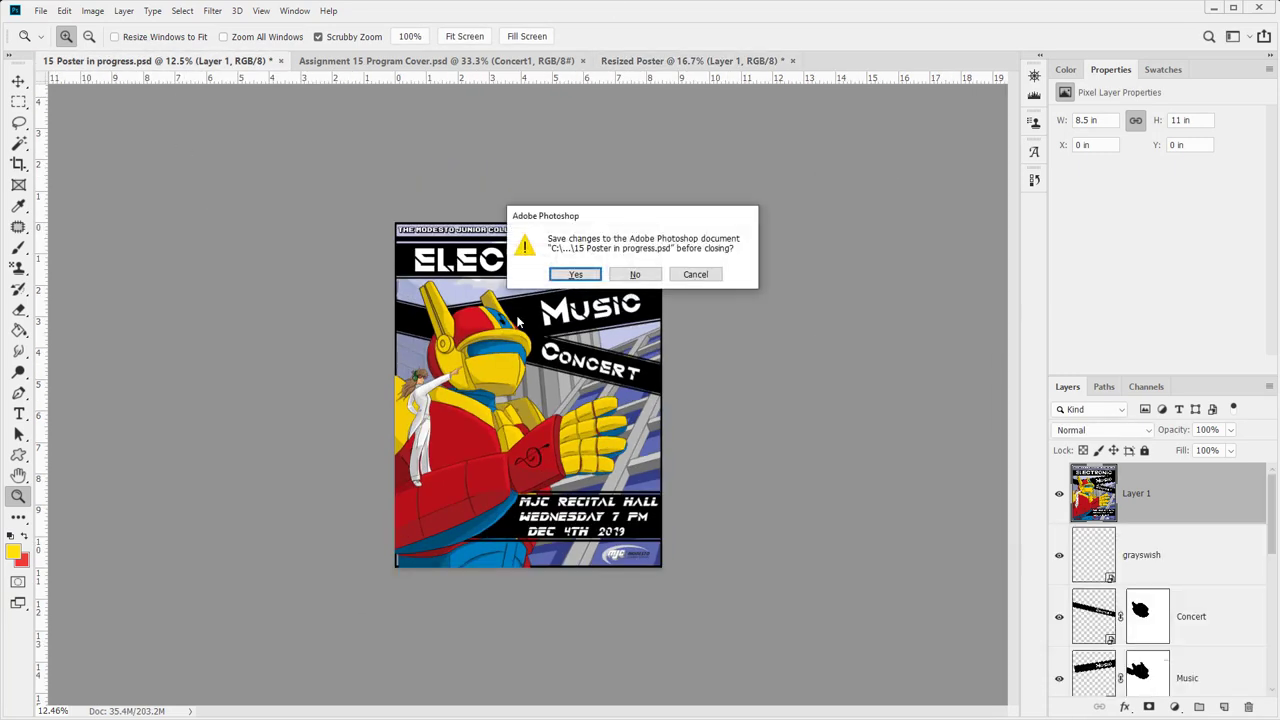
pyautogui.click(563, 277)
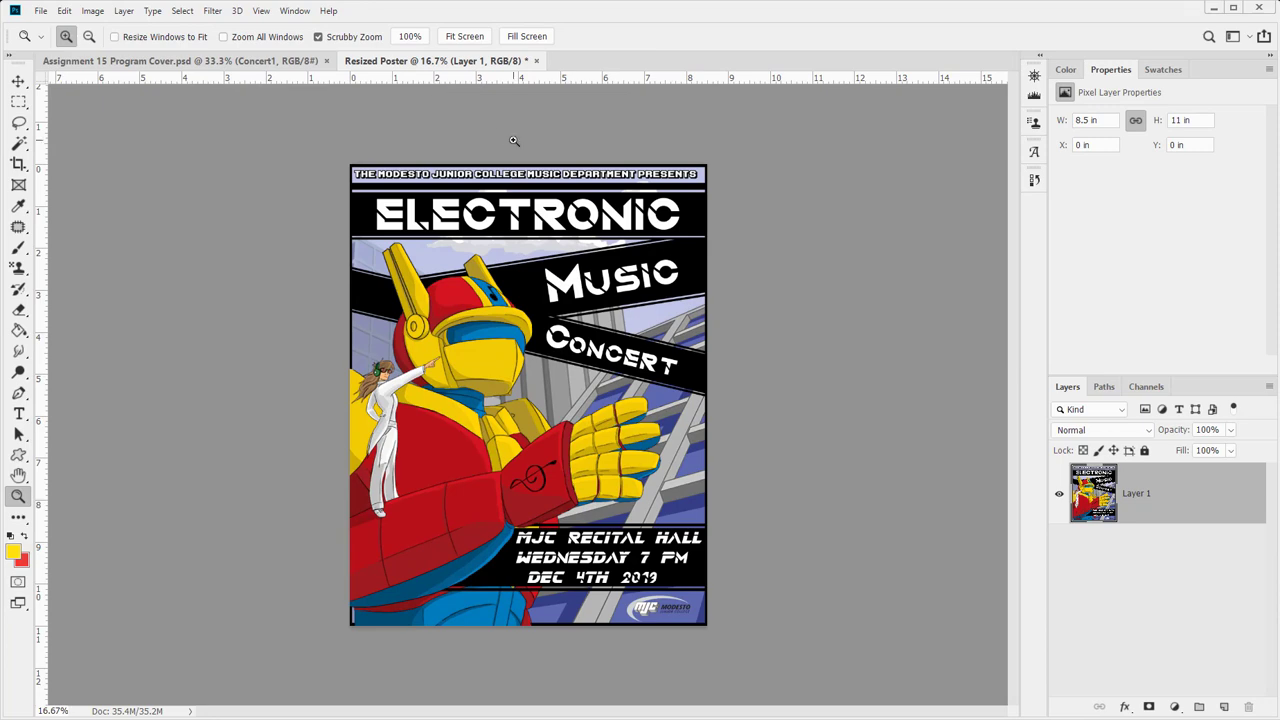
# - Change the Resized Poster resolution to 150 pixels/inch in Image Size
pyautogui.click(41, 11)
pyautogui.moveTo(123, 11)
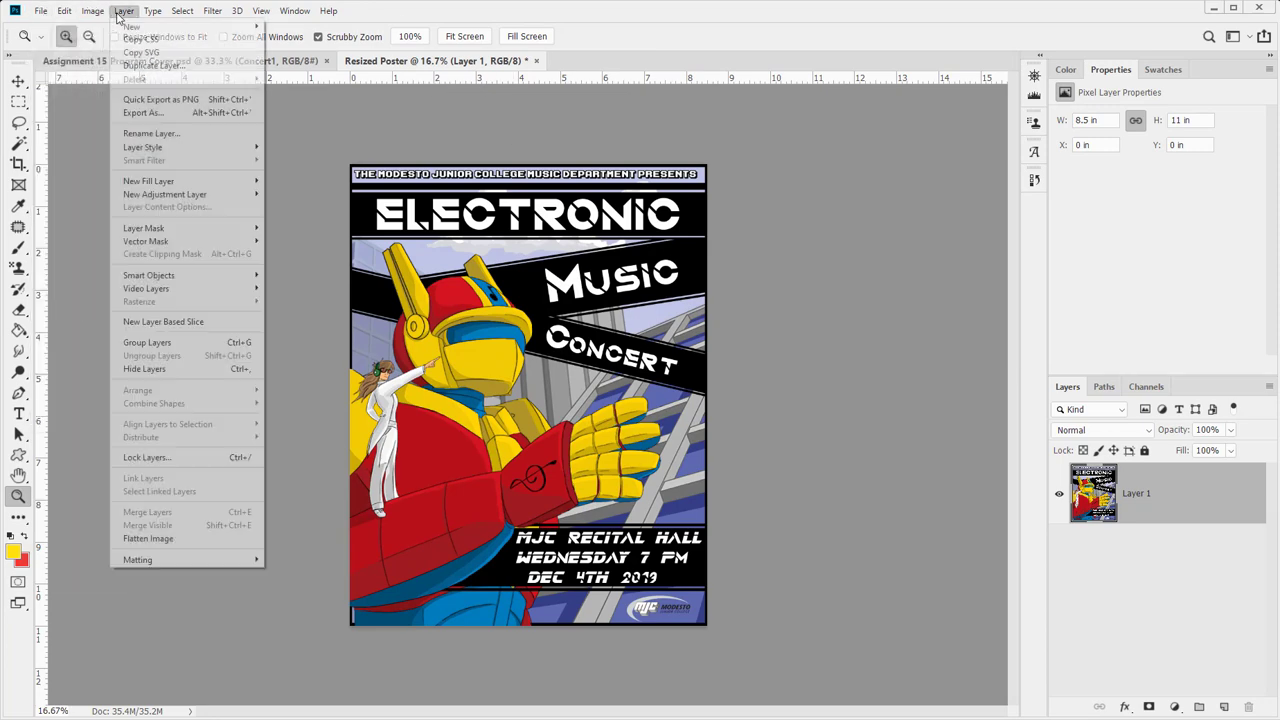
pyautogui.click(112, 114)
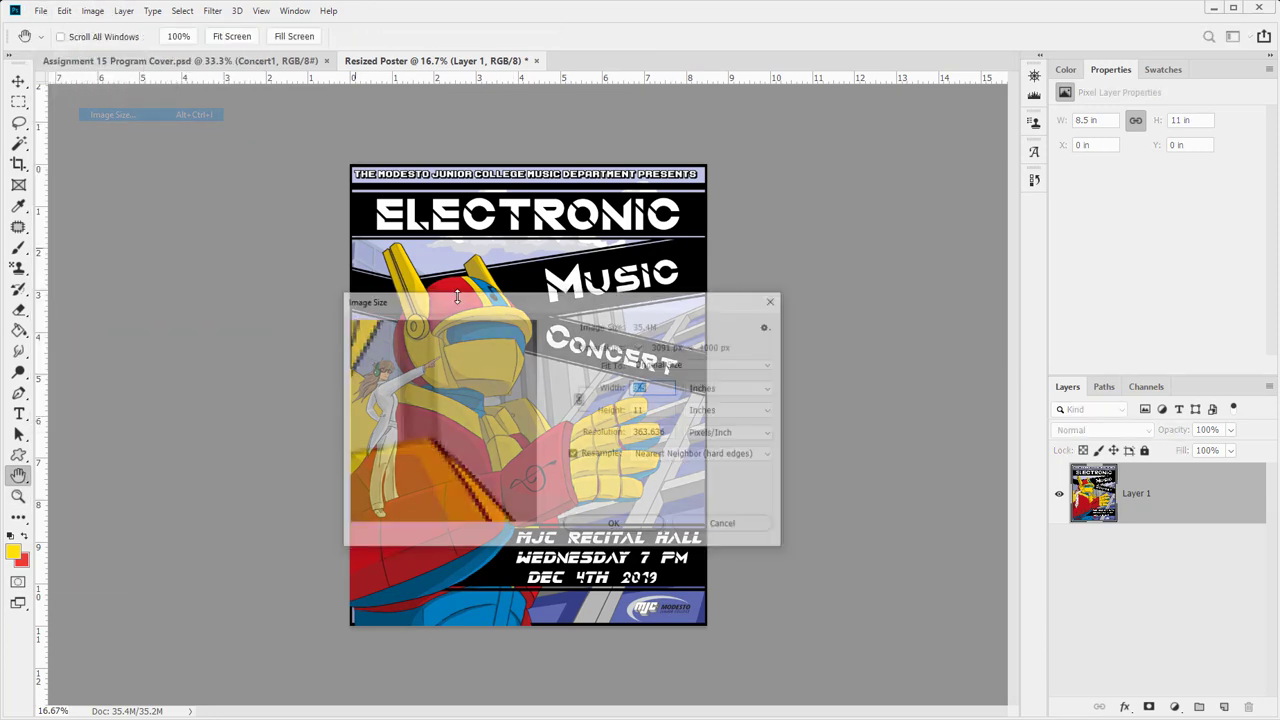
pyautogui.press('Tab')
pyautogui.press('Tab')
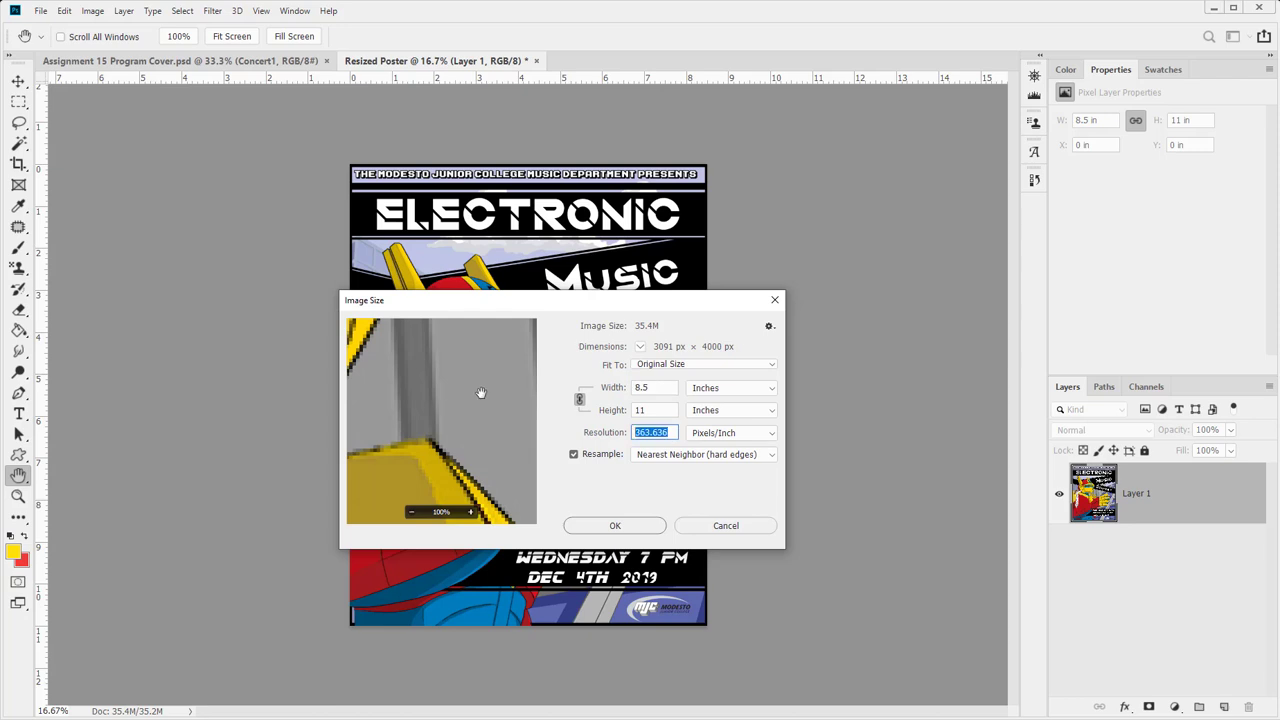
pyautogui.write('150')
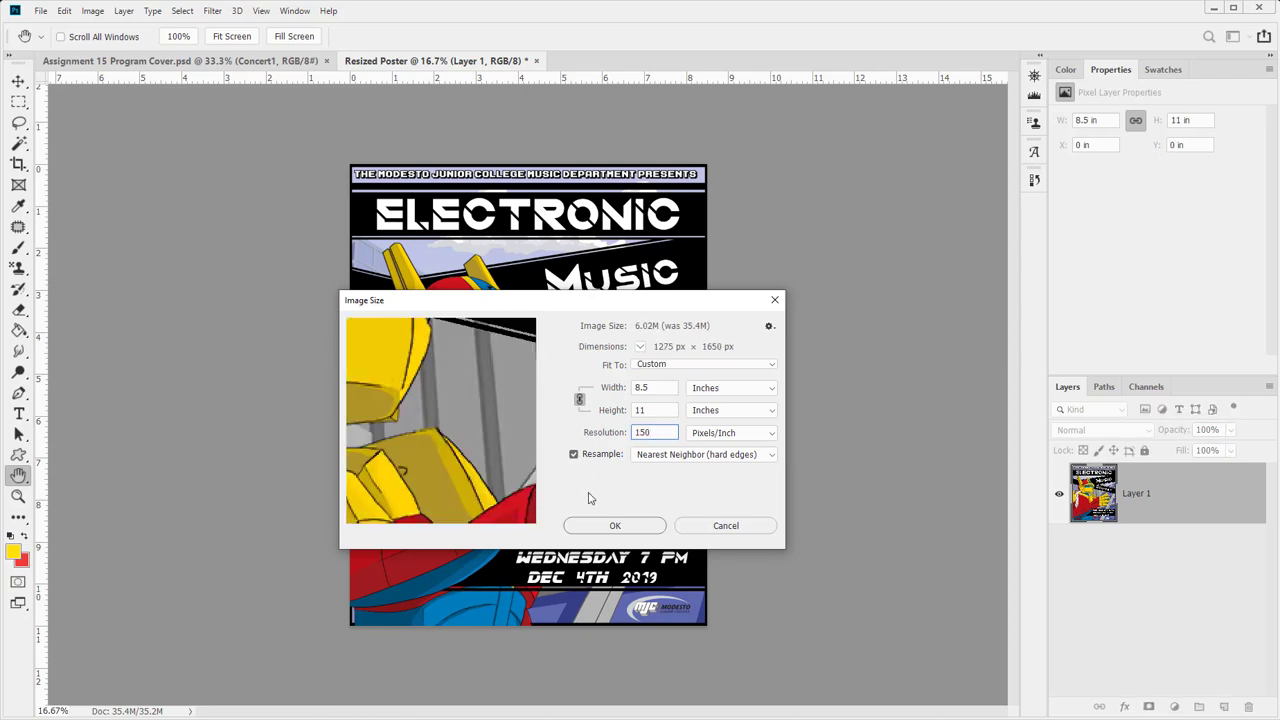
pyautogui.moveTo(368, 388); pyautogui.dragTo(335, 452)
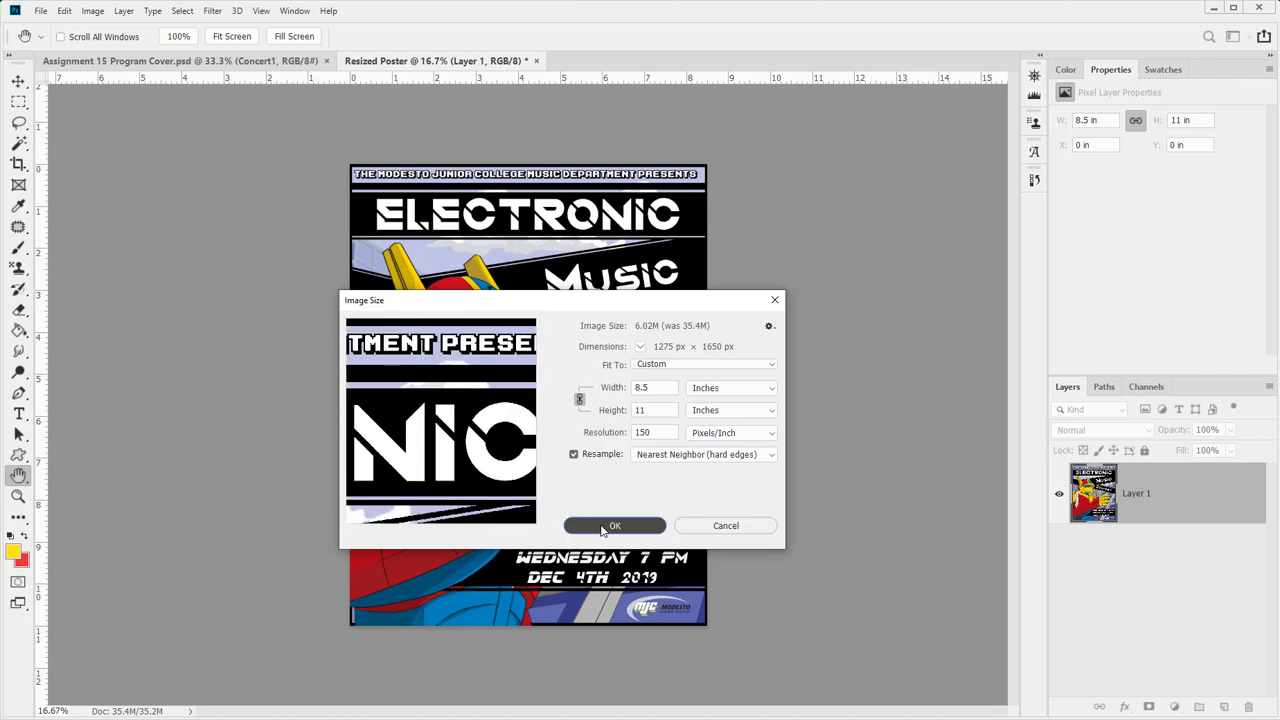
pyautogui.click(603, 530)
# - Zoom in on the resized poster and save it as Resized Poster.psd in Week 15 - Final
pyautogui.press('z')
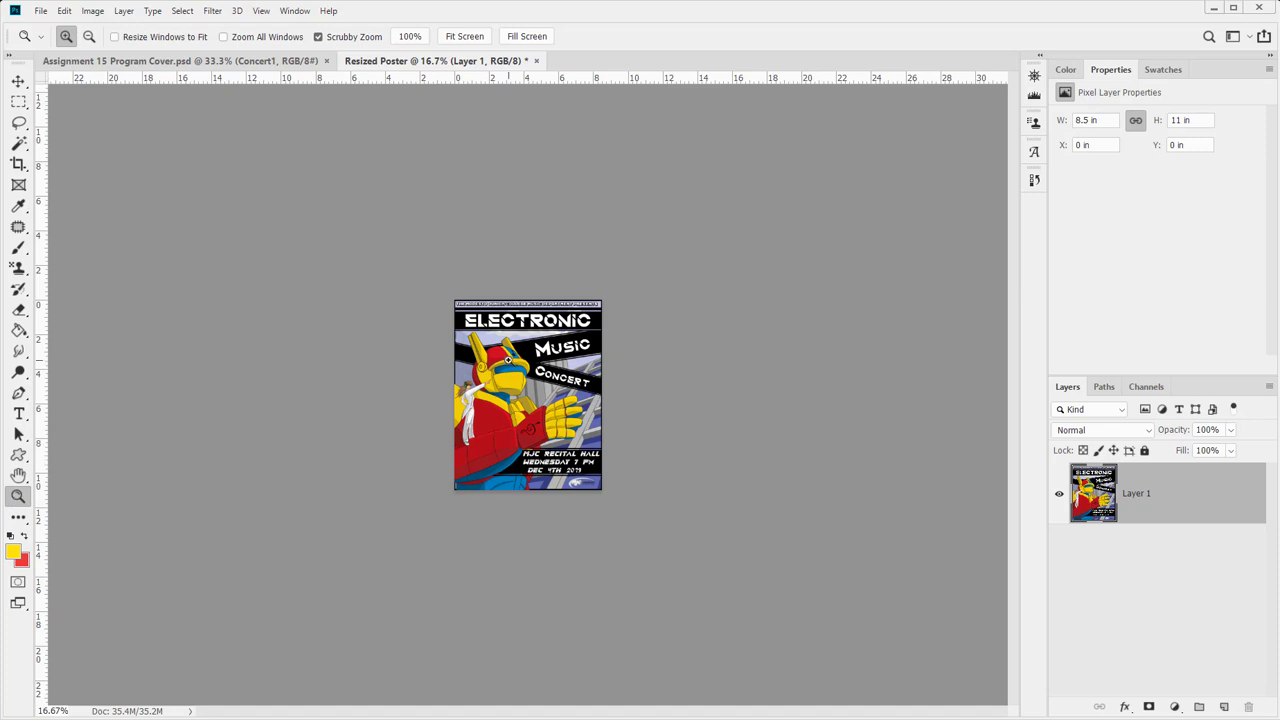
pyautogui.click(508, 360)
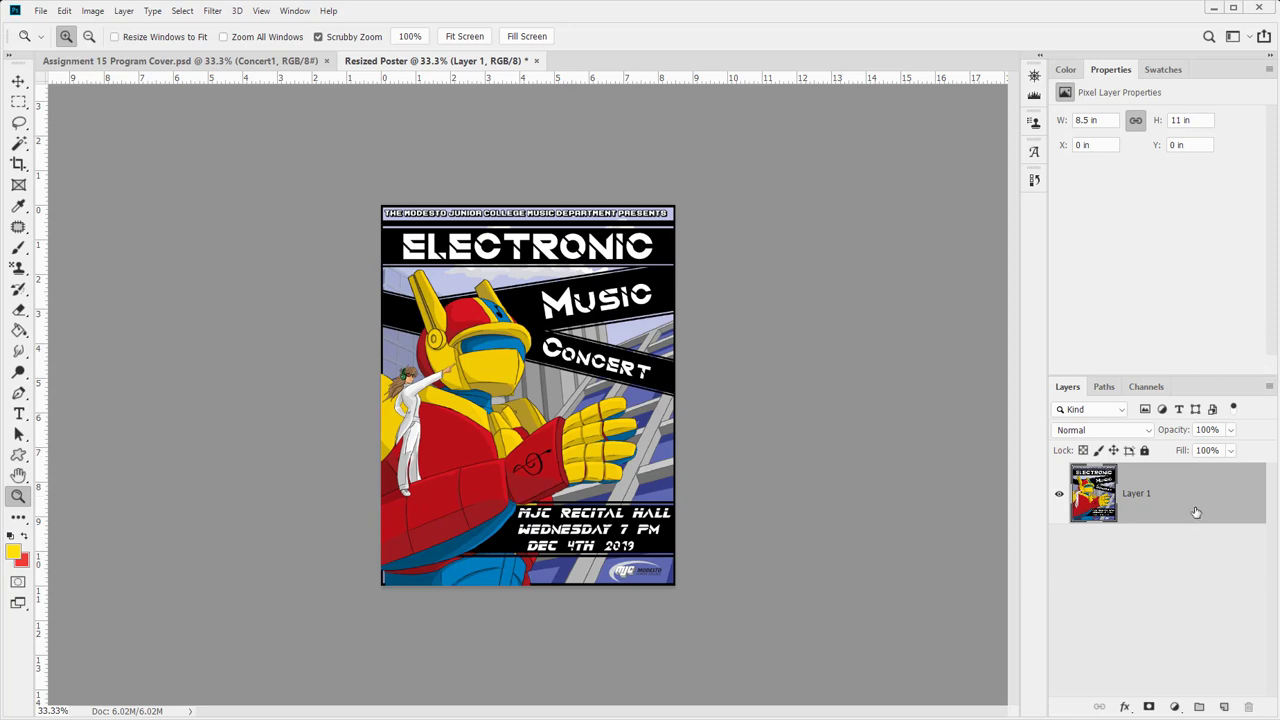
pyautogui.hotkey('ctrl', 'shift', 's')
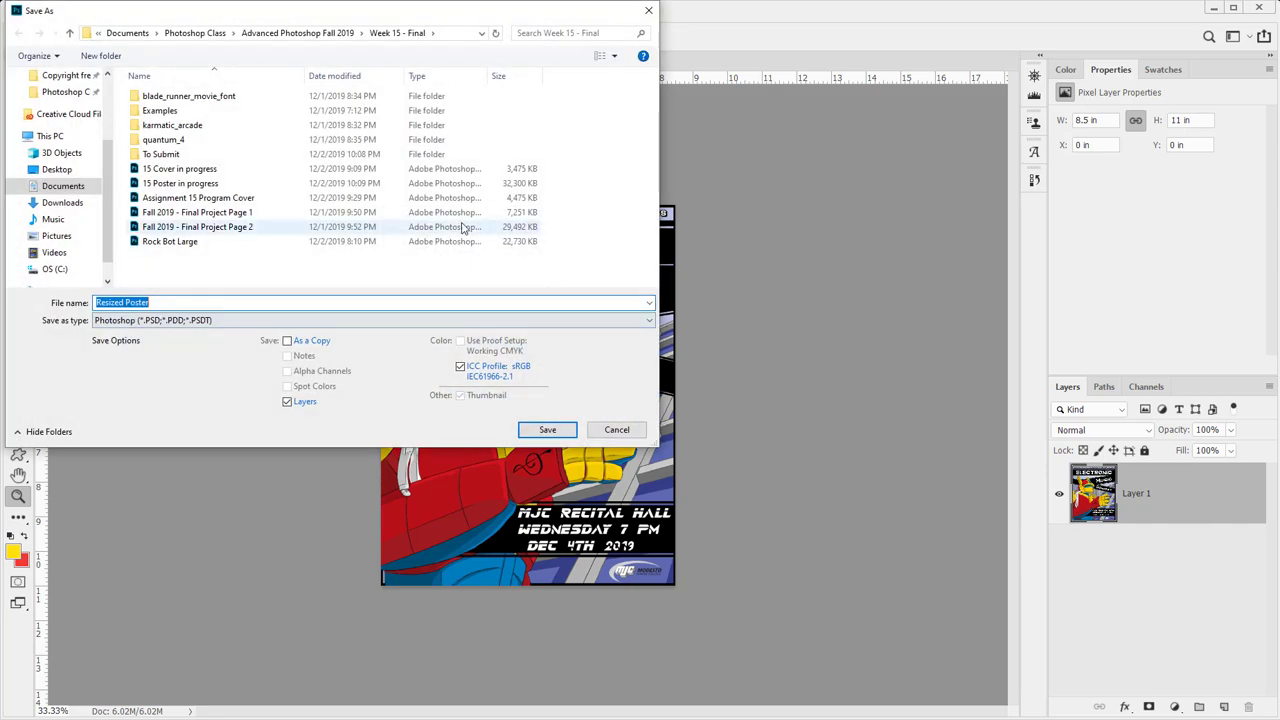
pyautogui.click(548, 436)
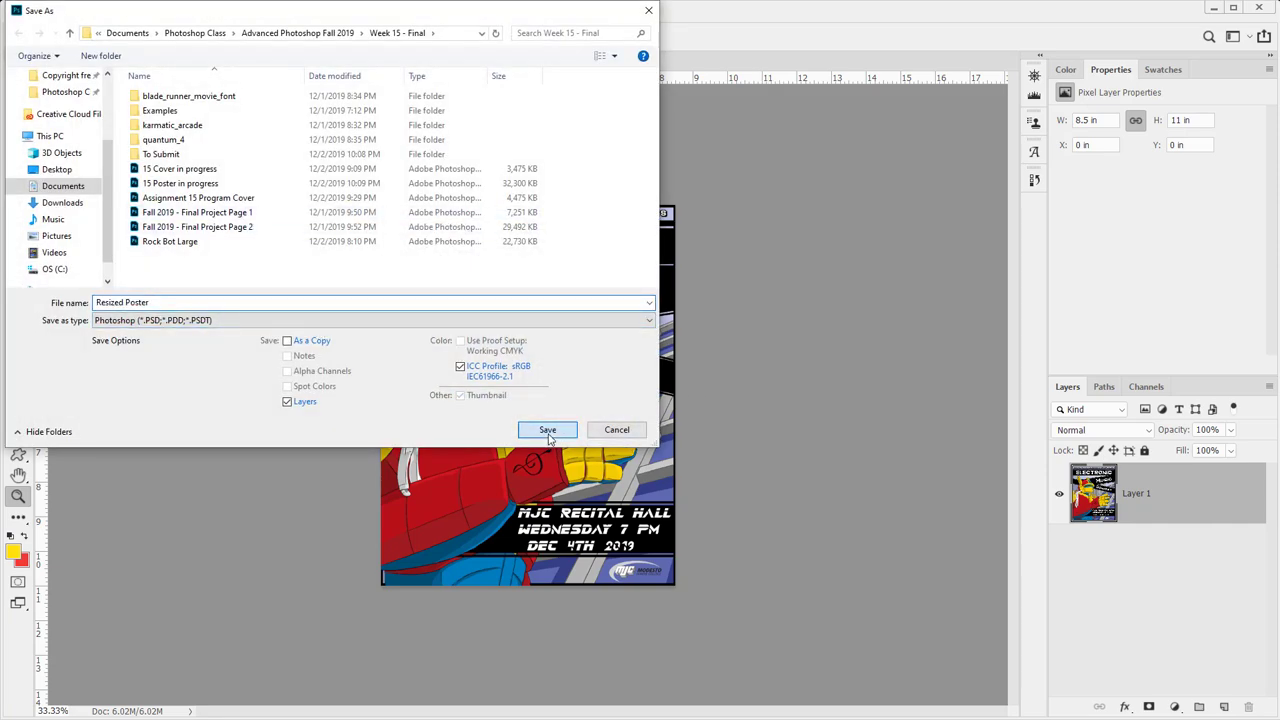
pyautogui.click(846, 206)
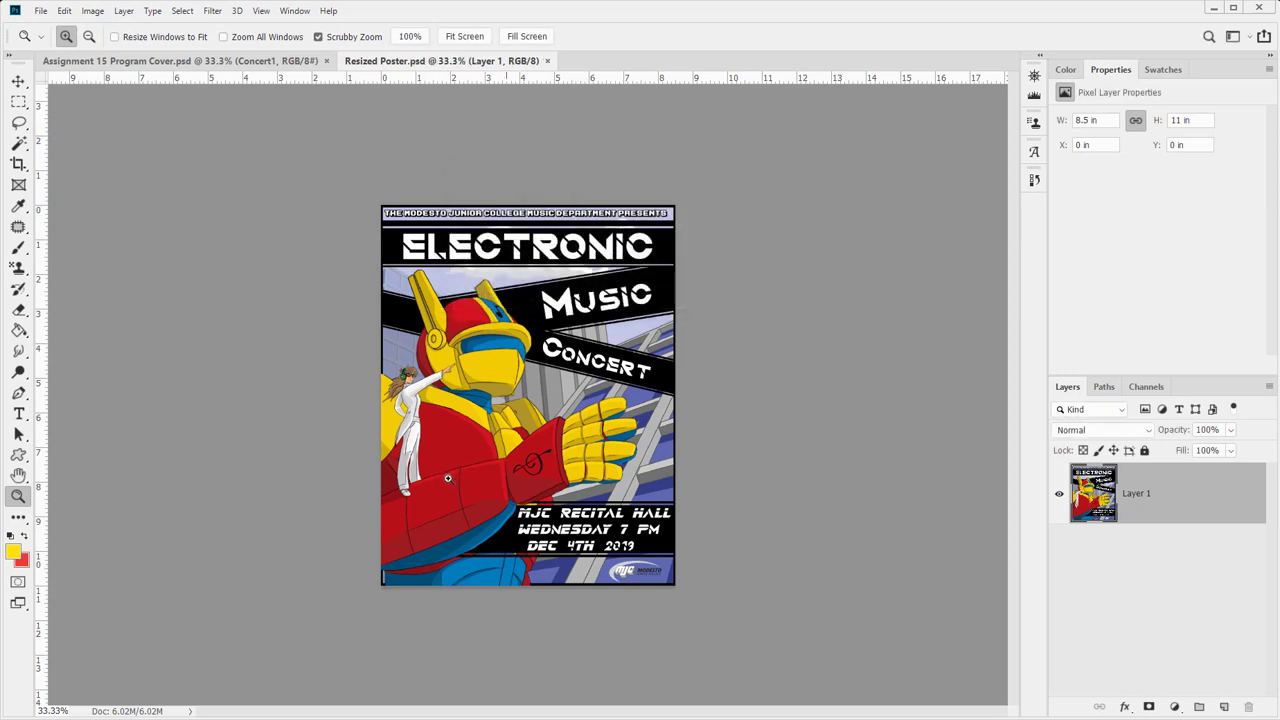
# - Duplicate Layer 1 into a new document named with the student's name followed by -CMYK-01
pyautogui.rightClick(1232, 503)
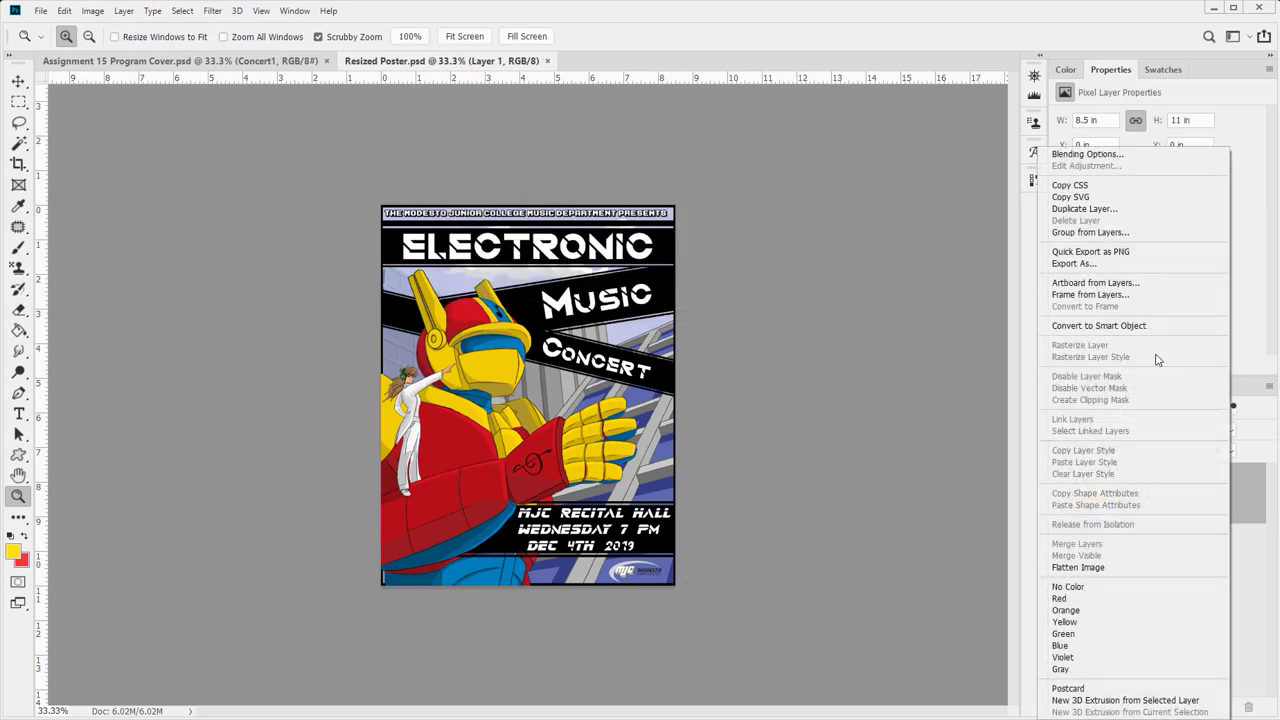
pyautogui.click(1133, 210)
pyautogui.click(652, 255)
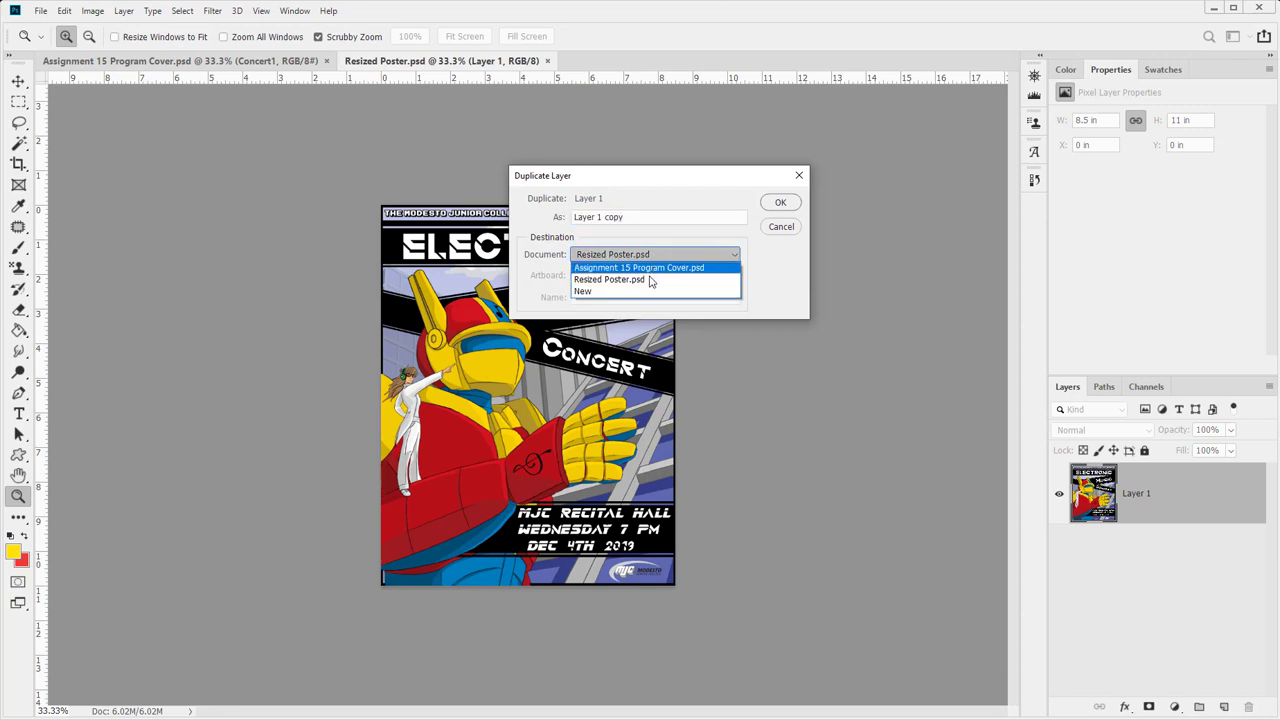
pyautogui.click(640, 291)
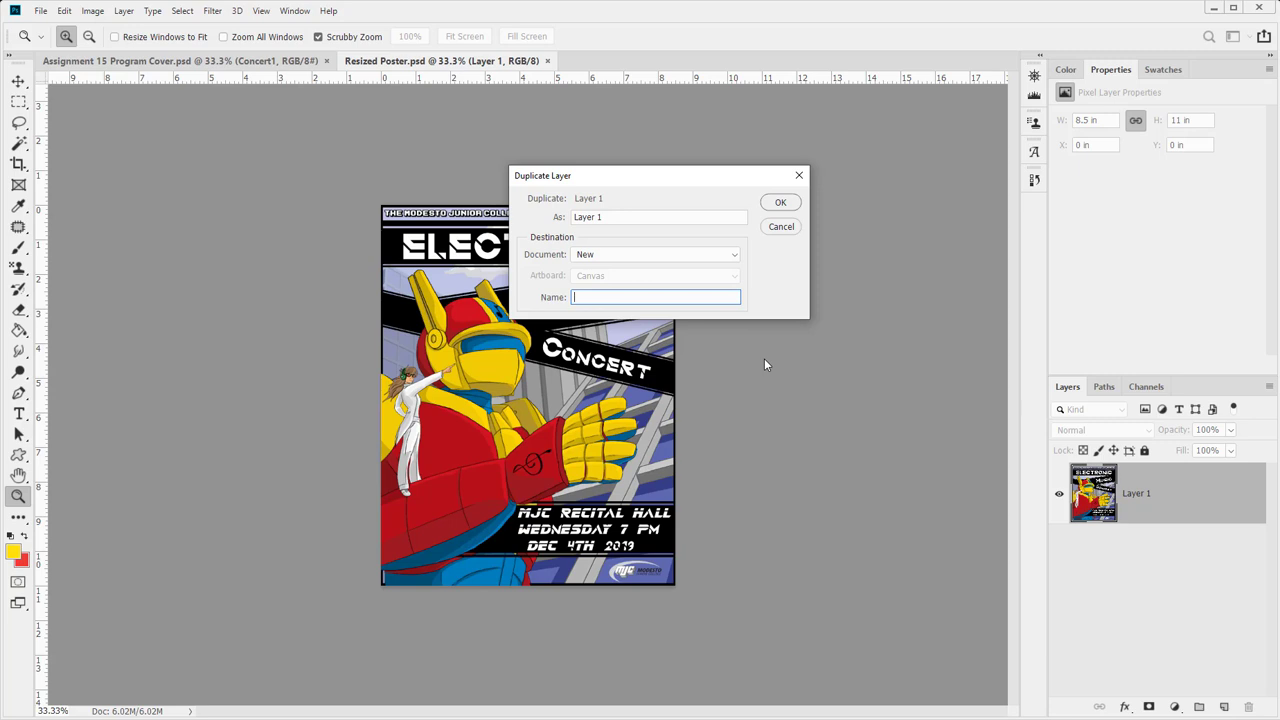
pyautogui.press('Return')
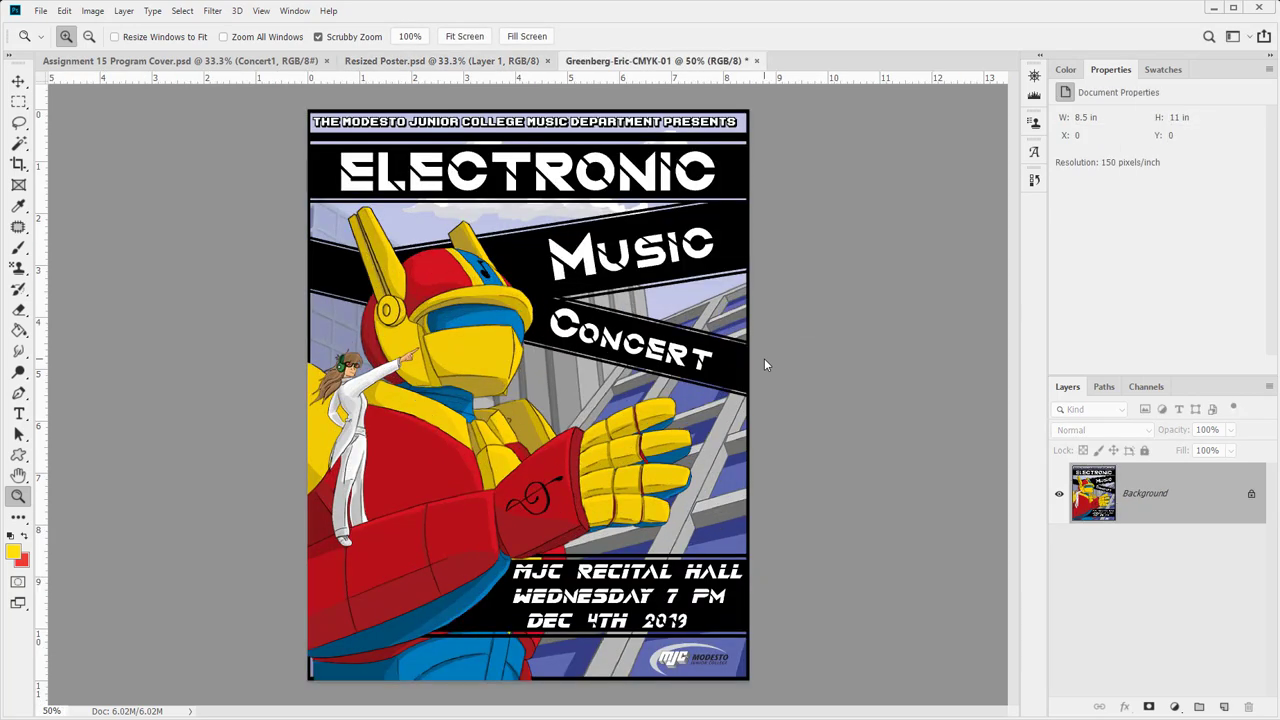
# - Duplicate the Background layer into a new document named with the student's name plus -RGB-Poster-01
pyautogui.rightClick(1189, 497)
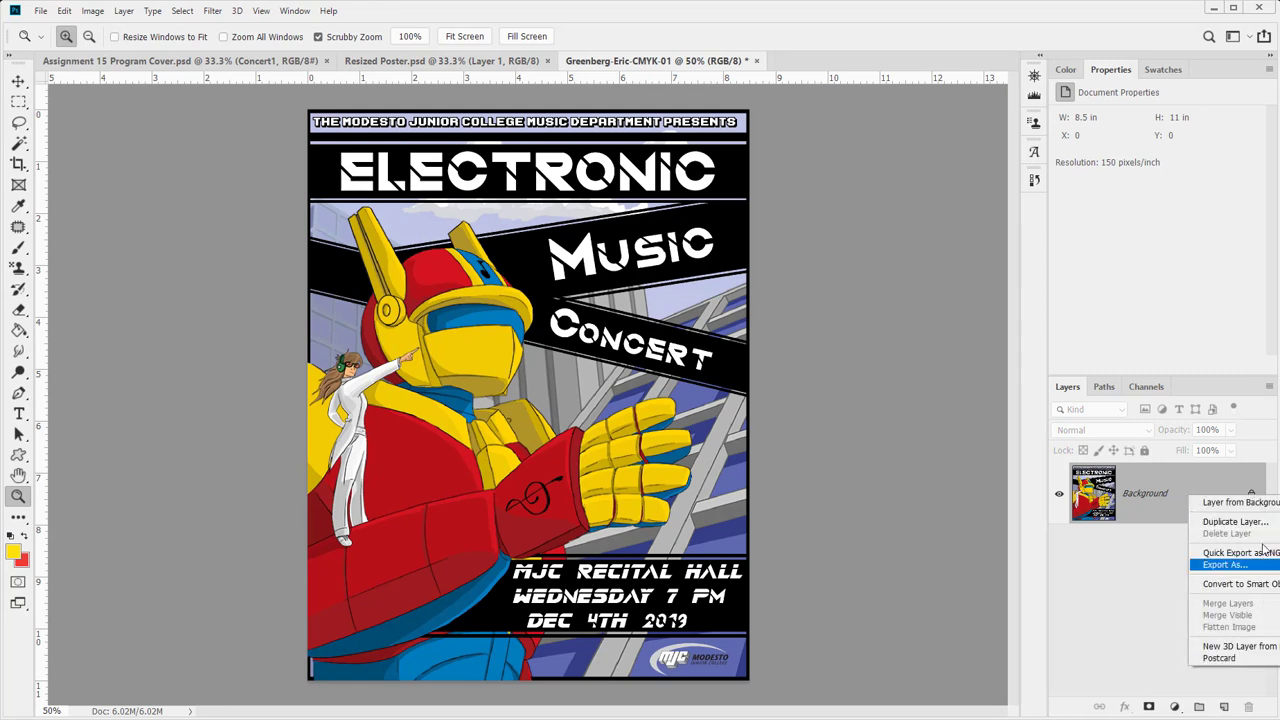
pyautogui.click(1235, 521)
pyautogui.click(645, 255)
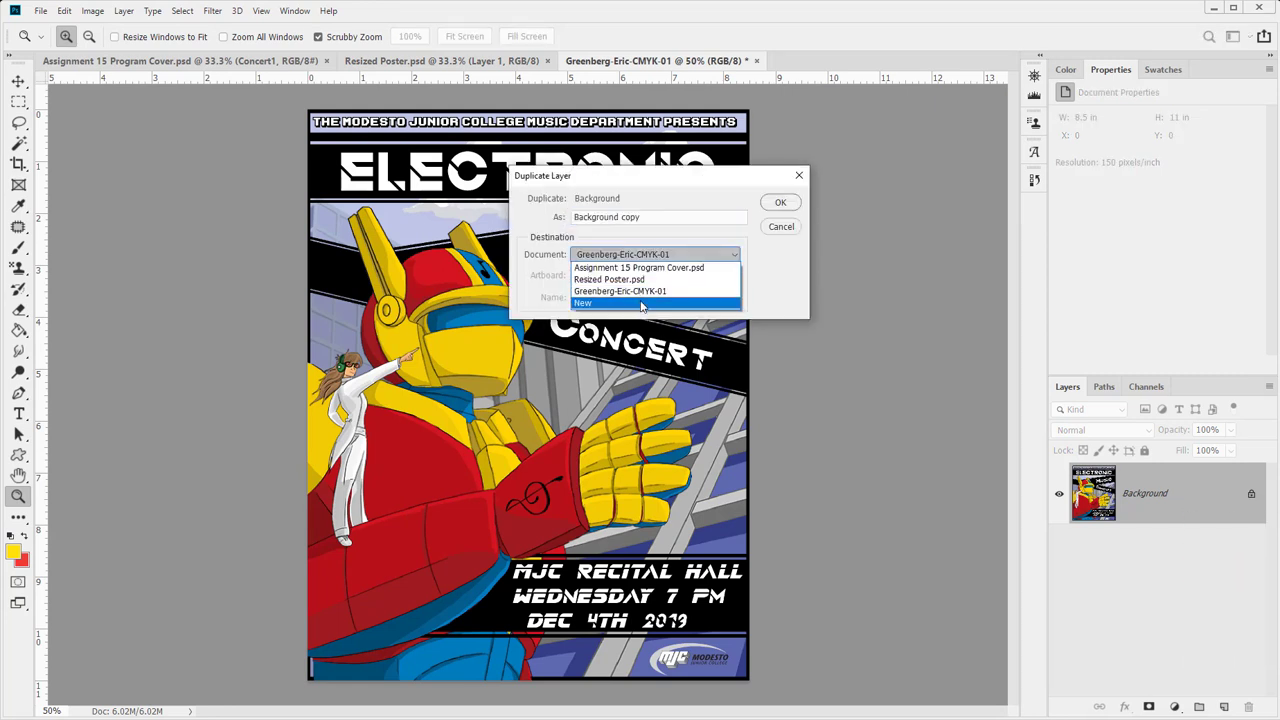
pyautogui.click(642, 303)
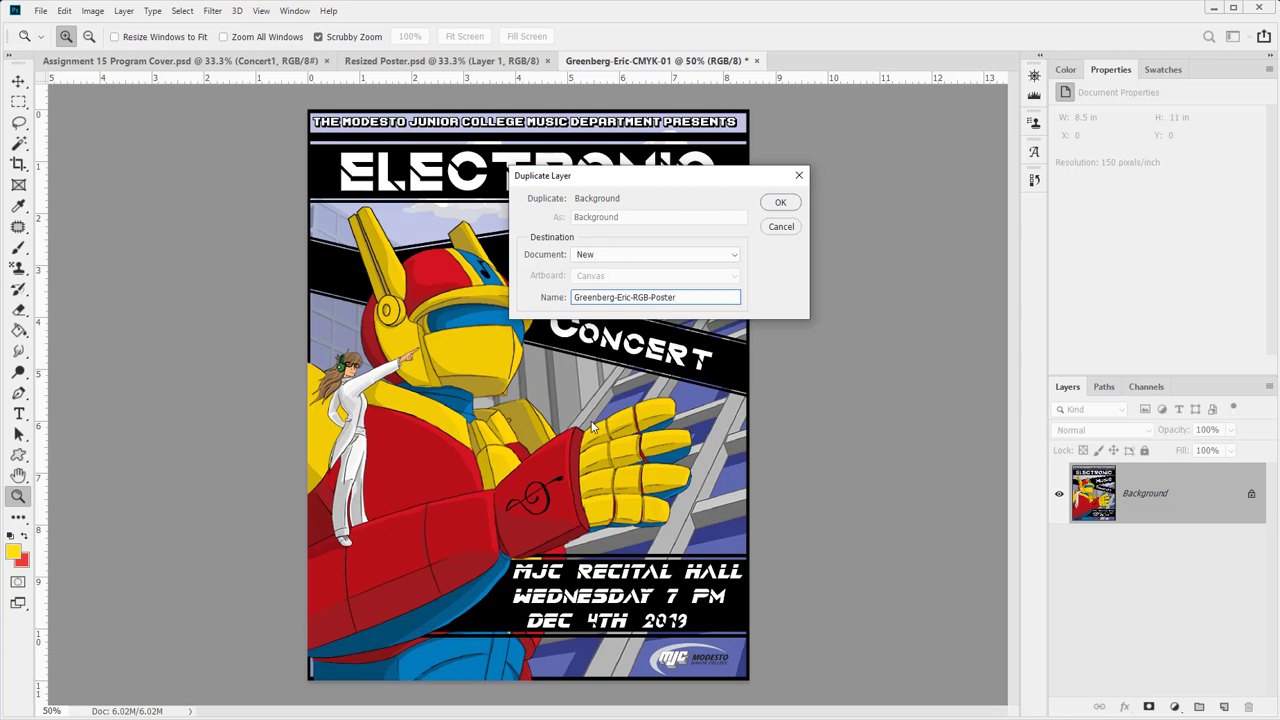
pyautogui.press('Return')
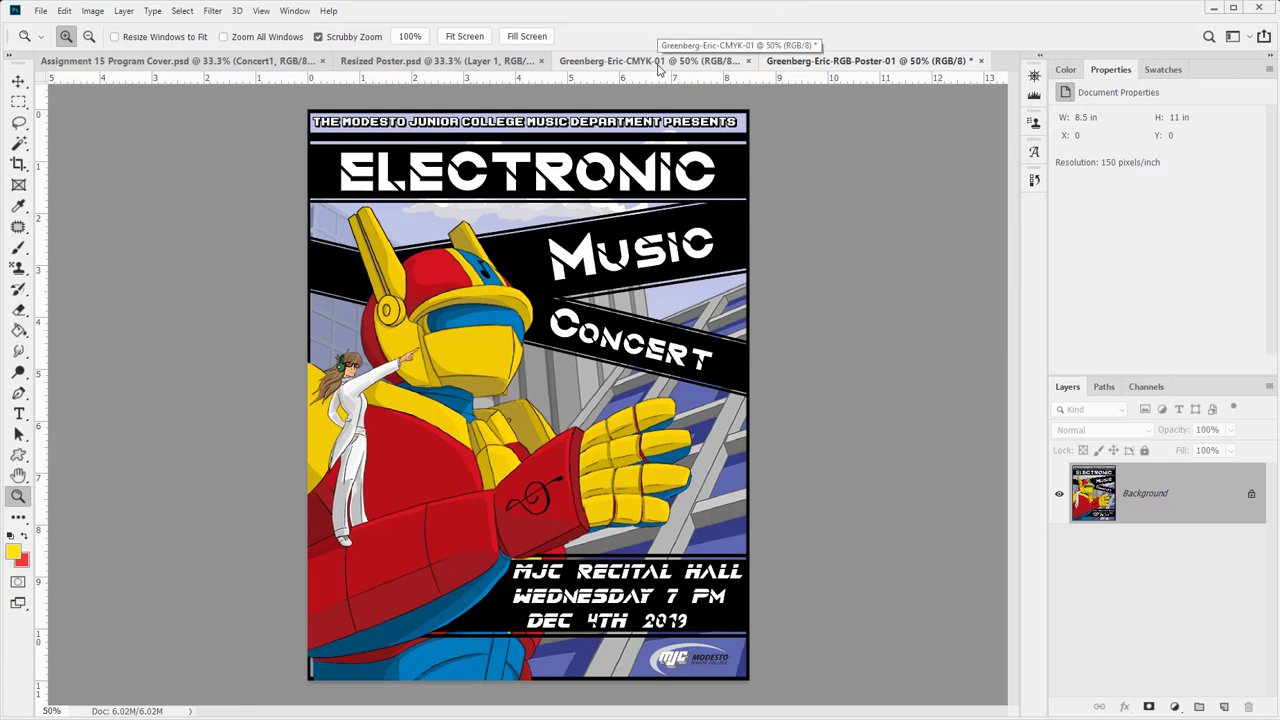
# - Dismiss the layer menu and switch back to the CMYK-01 document
pyautogui.rightClick(1210, 505)
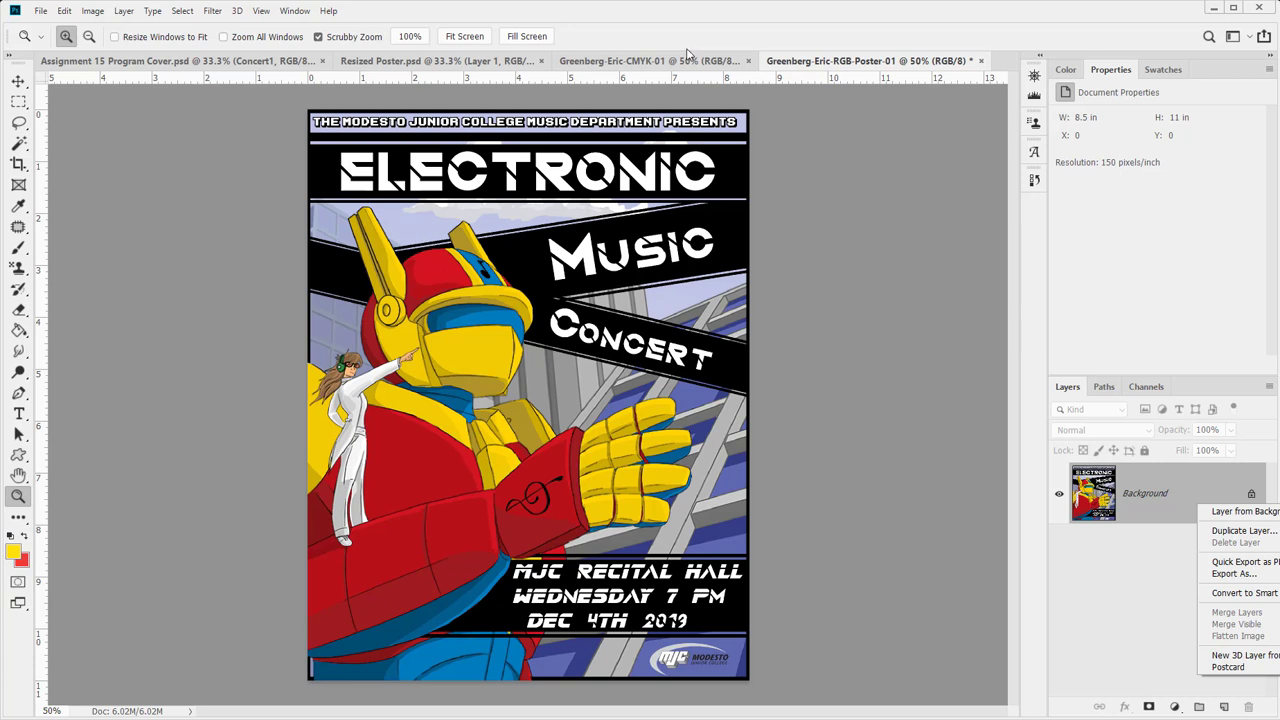
pyautogui.click(618, 64)
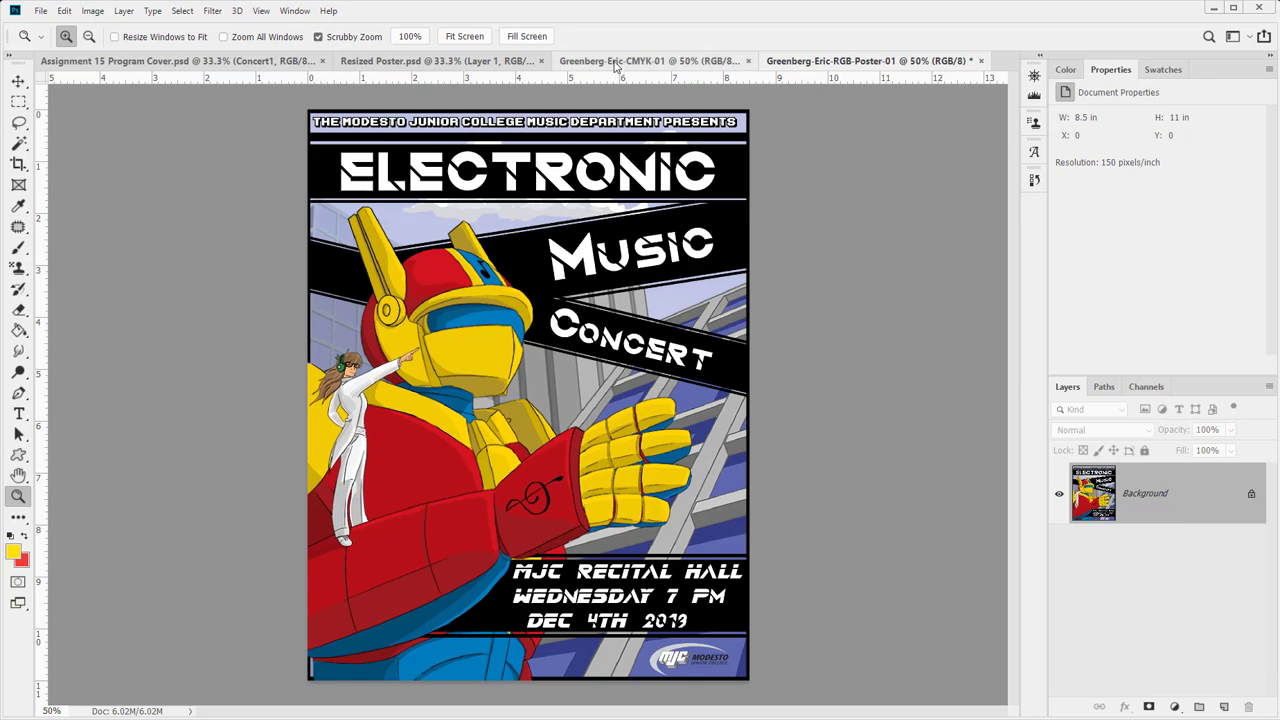
pyautogui.click(618, 64)
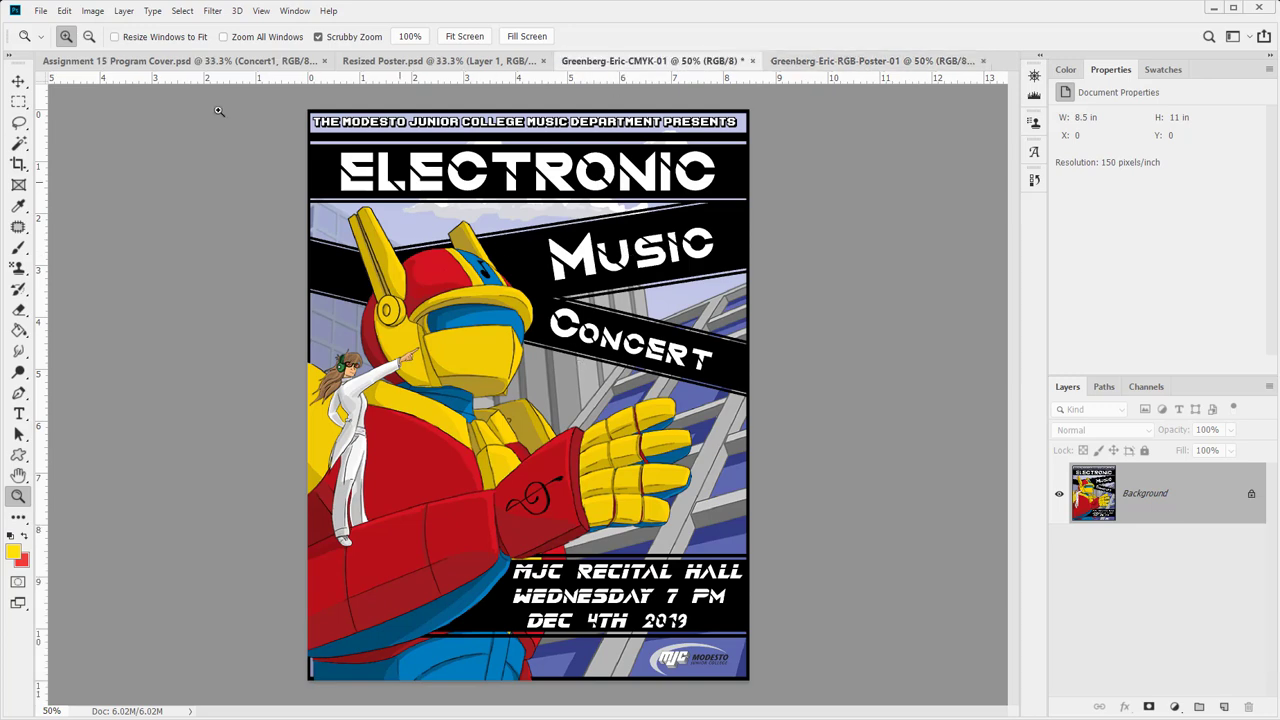
# - Open Convert to Profile with destination Working CMYK – U.S. Web Coated (SWOP) v2
pyautogui.click(90, 11)
pyautogui.moveTo(66, 11)
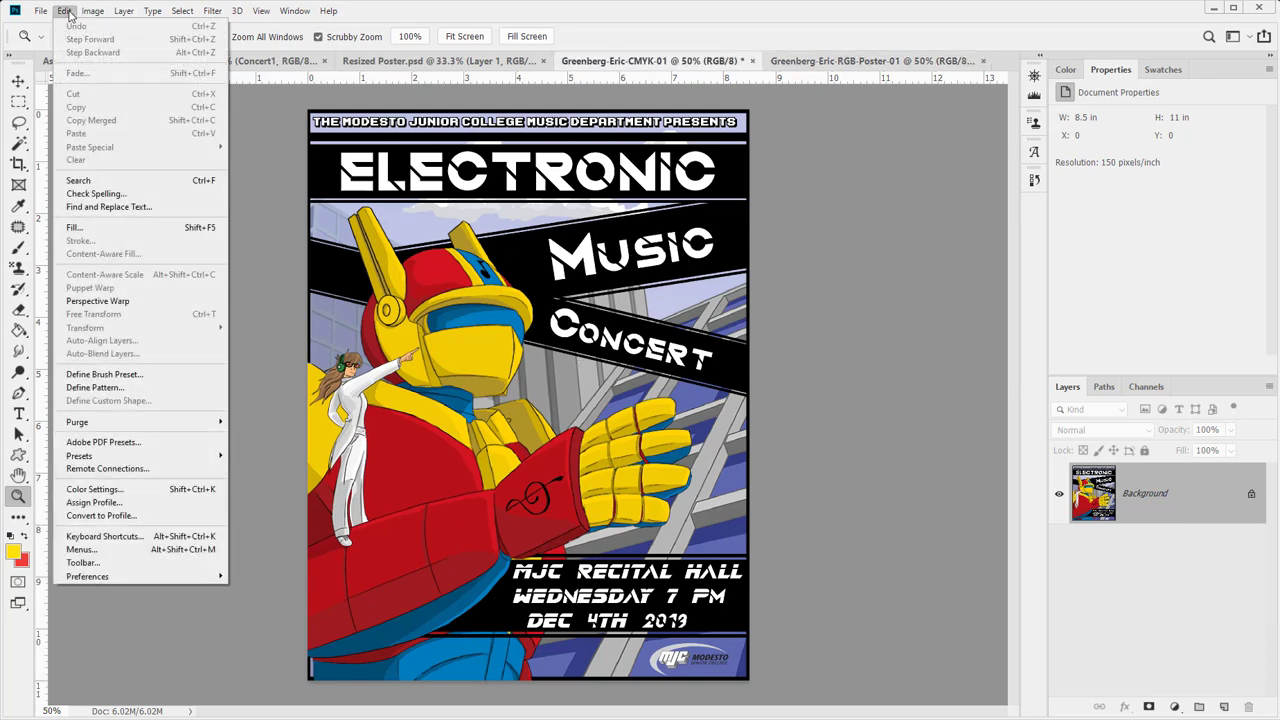
pyautogui.click(100, 517)
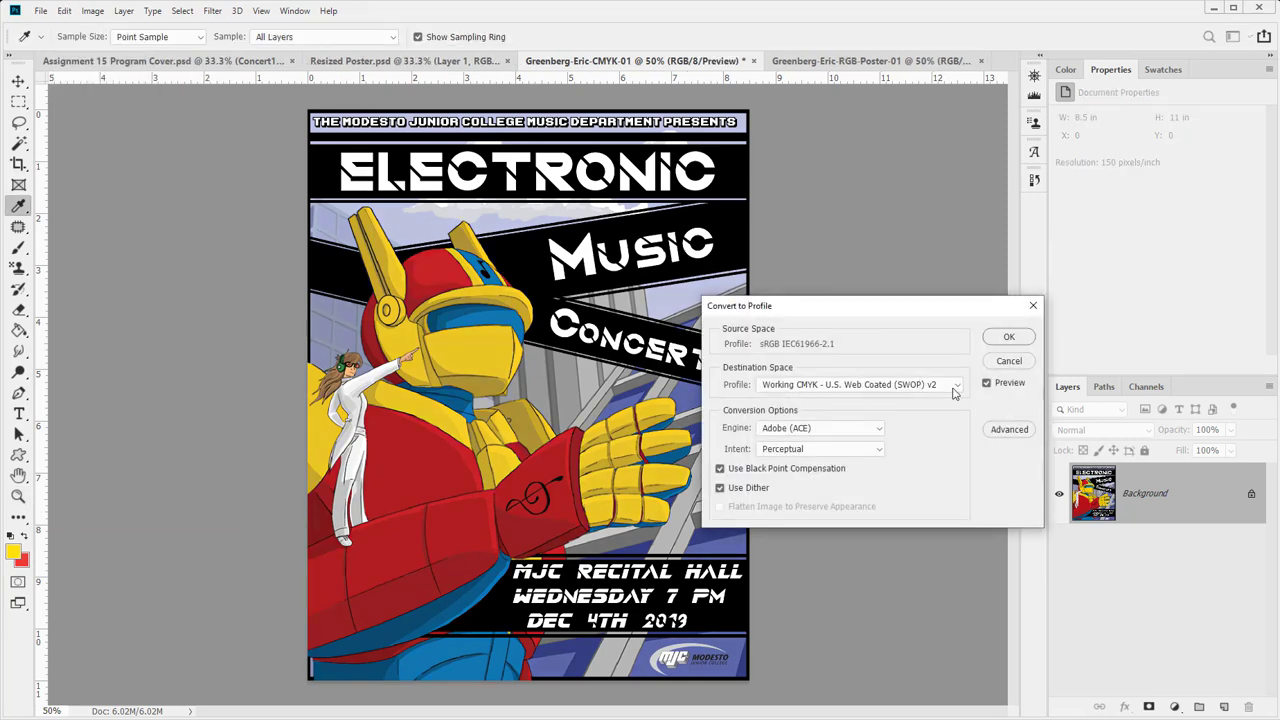
# - Preview Perceptual, Saturation and both Colorimetric intents, then convert using Relative Colorimetric
pyautogui.click(803, 446)
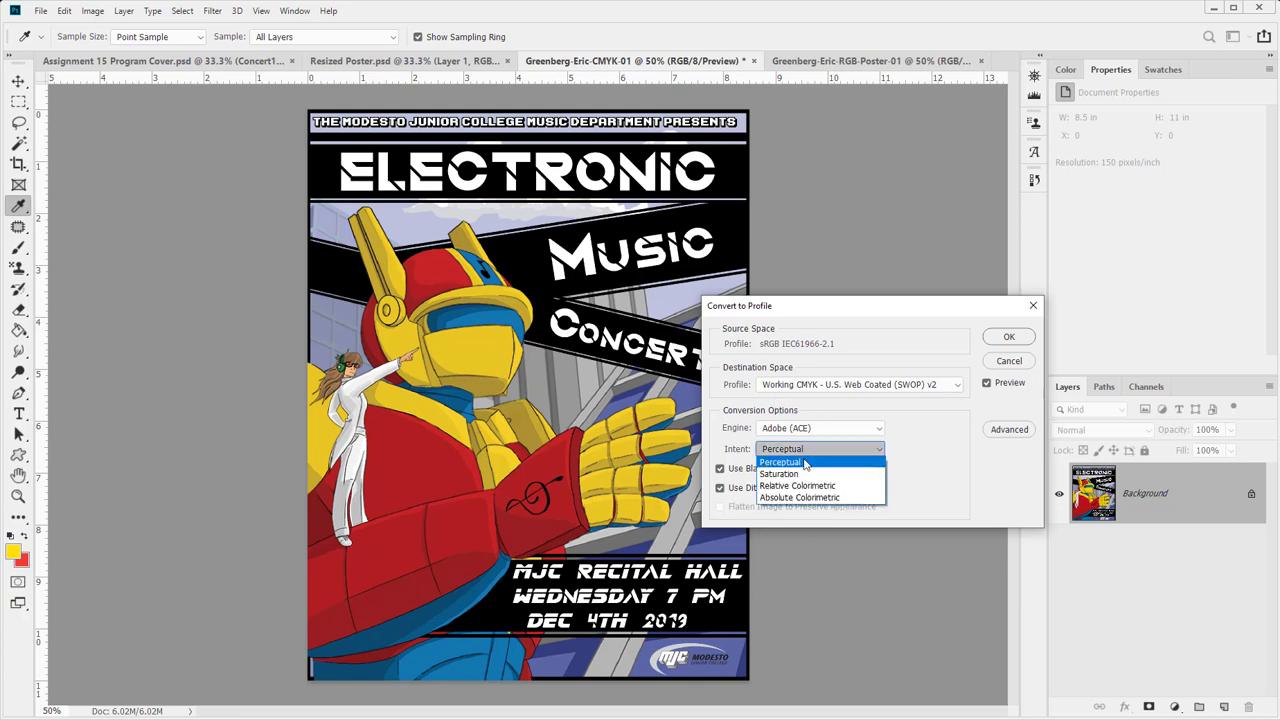
pyautogui.click(803, 465)
pyautogui.click(803, 456)
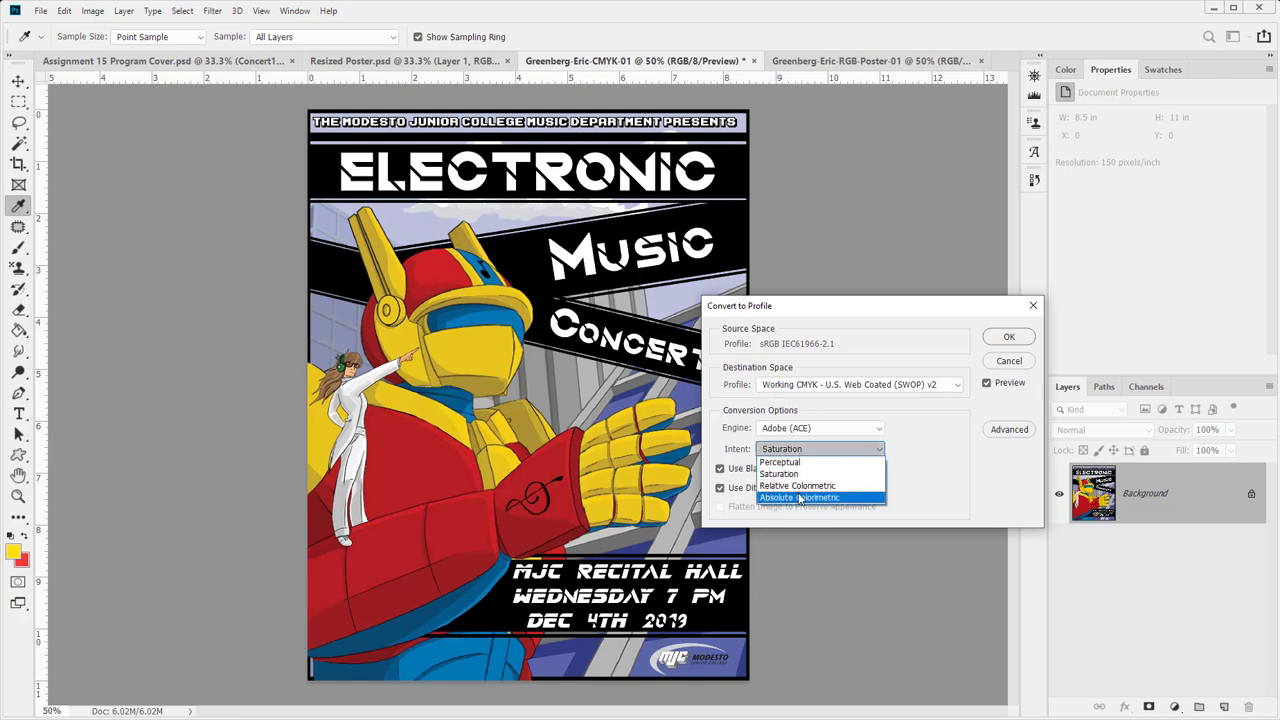
pyautogui.click(800, 490)
pyautogui.click(799, 455)
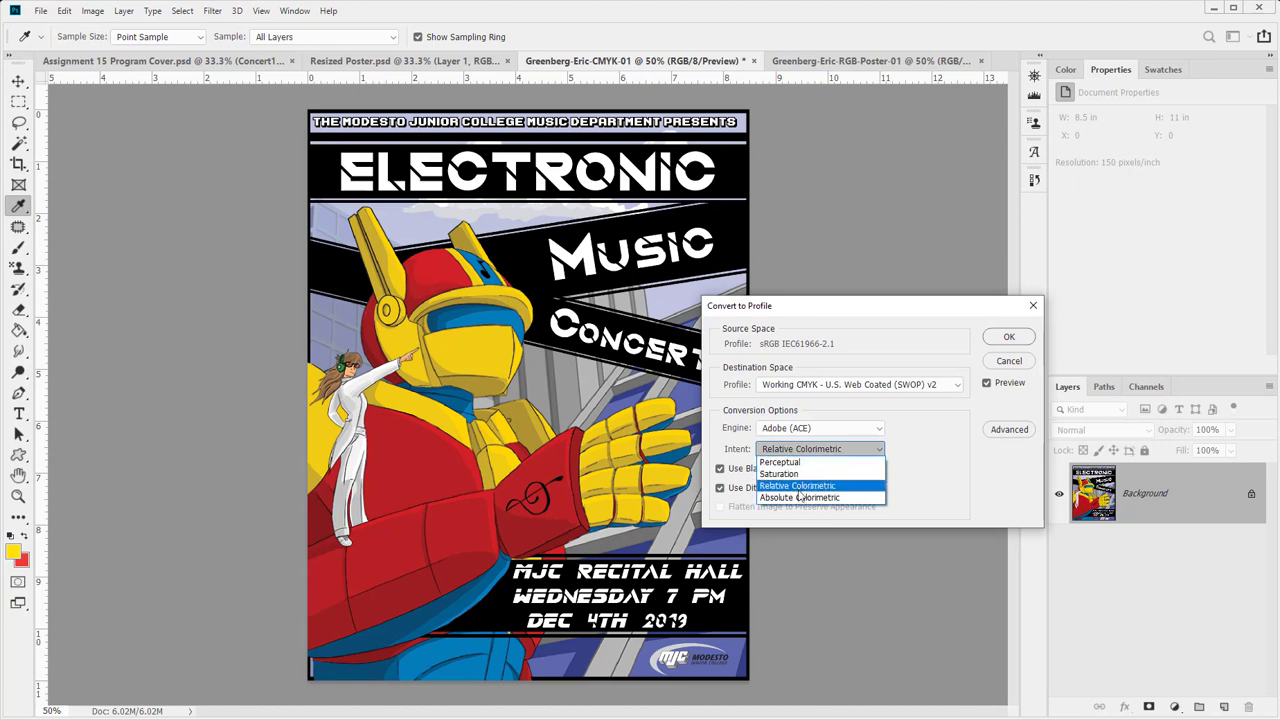
pyautogui.click(800, 490)
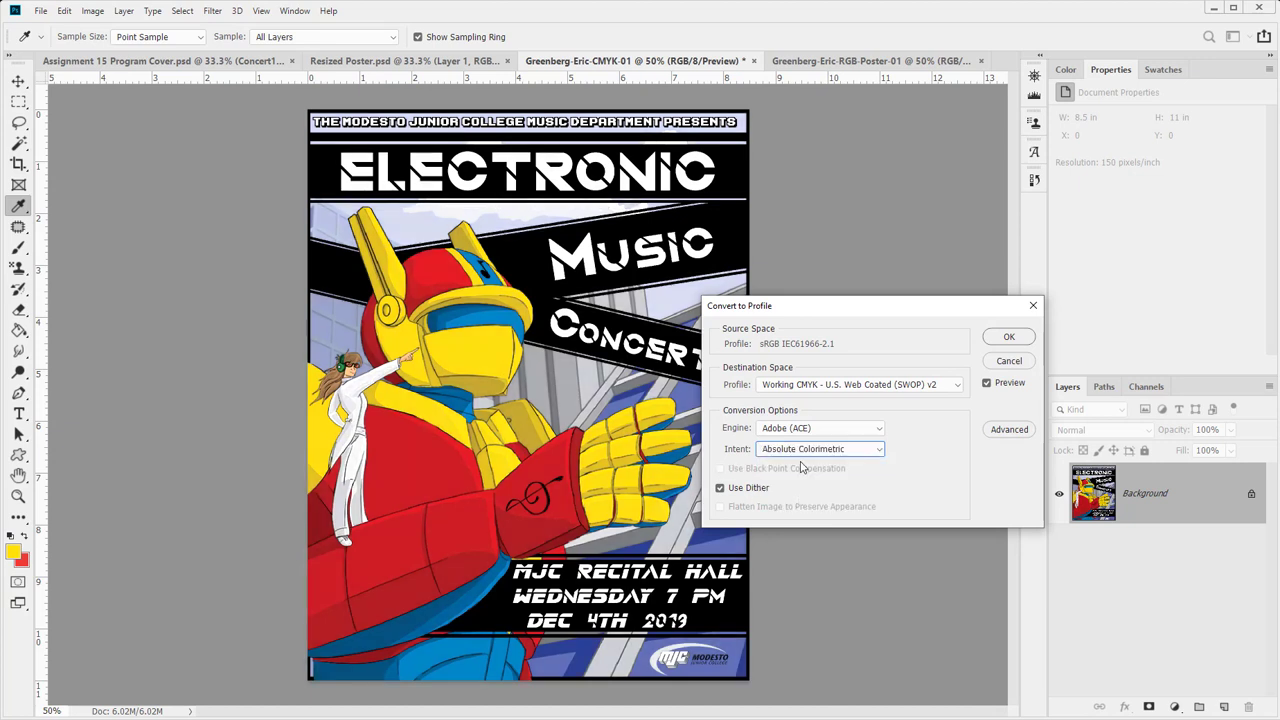
pyautogui.click(855, 455)
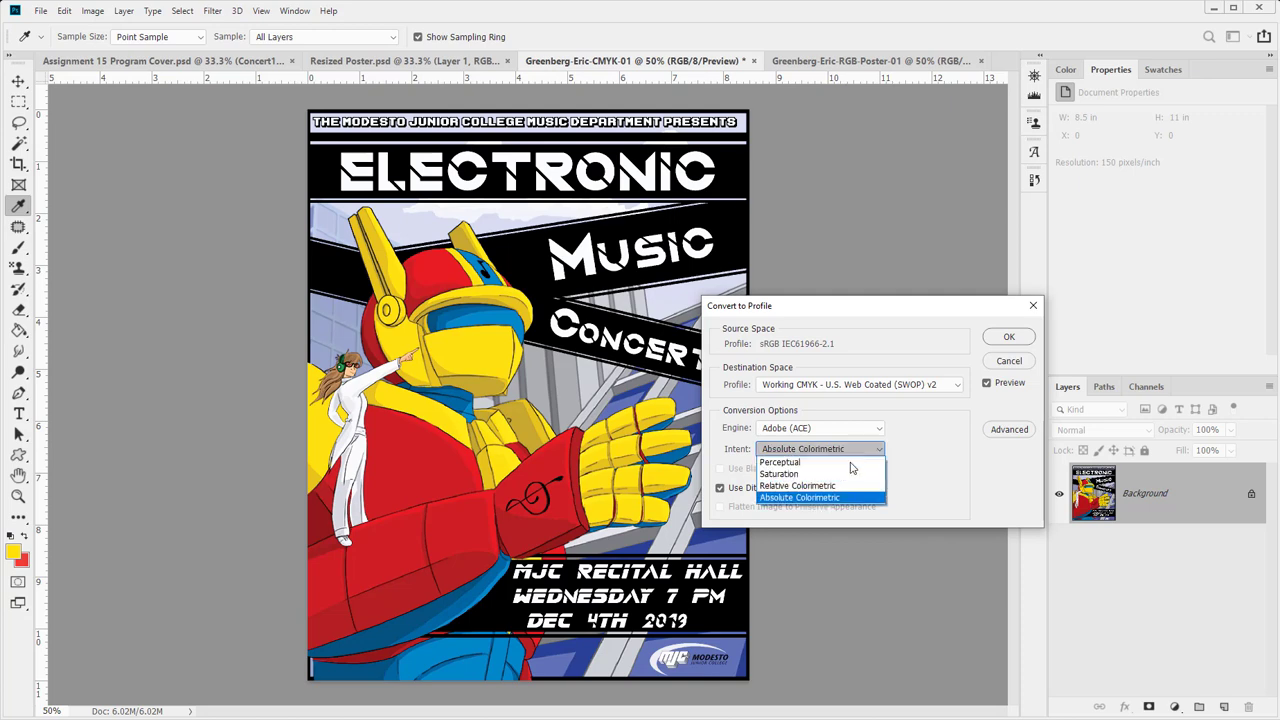
pyautogui.click(850, 462)
pyautogui.click(847, 455)
pyautogui.click(845, 497)
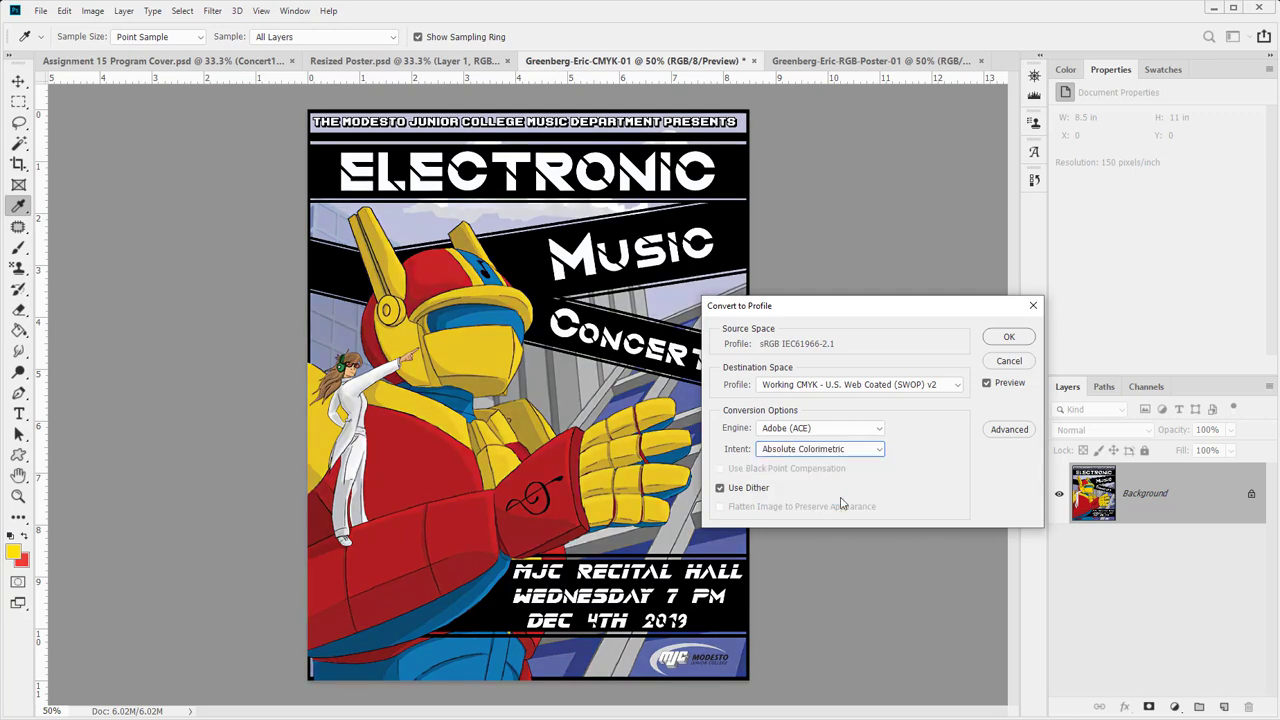
pyautogui.click(831, 444)
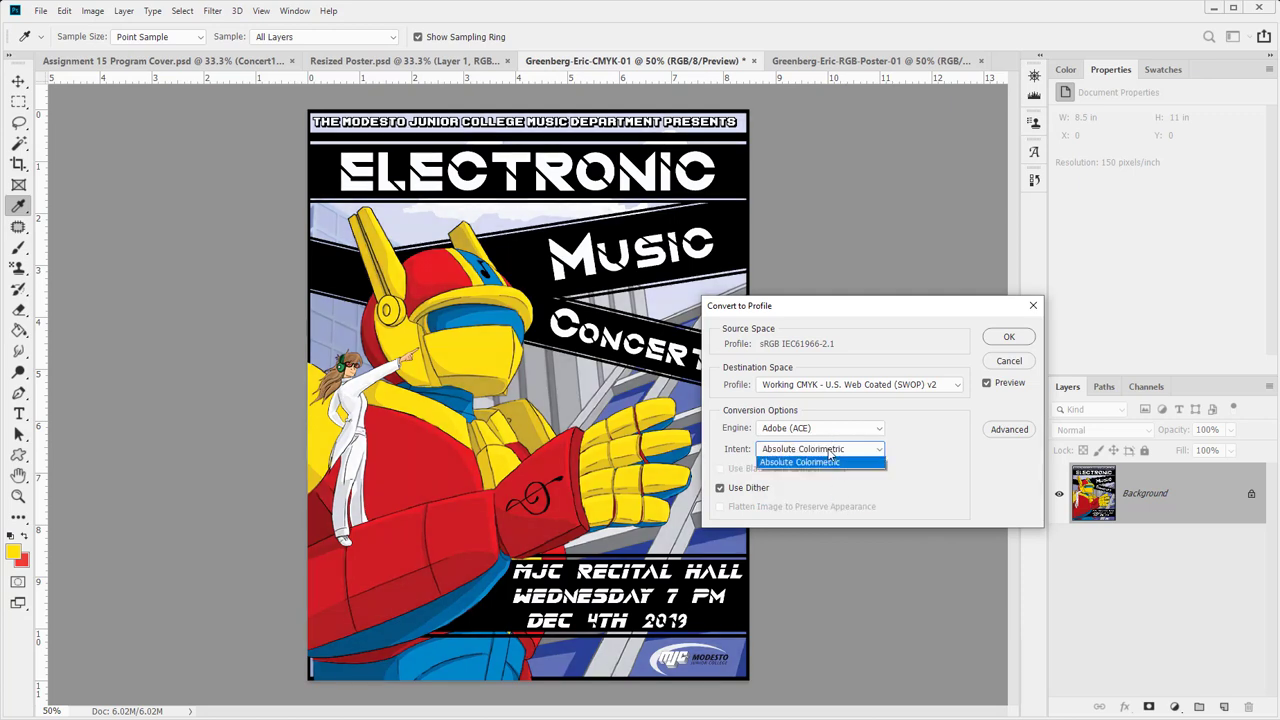
pyautogui.click(824, 490)
pyautogui.click(822, 449)
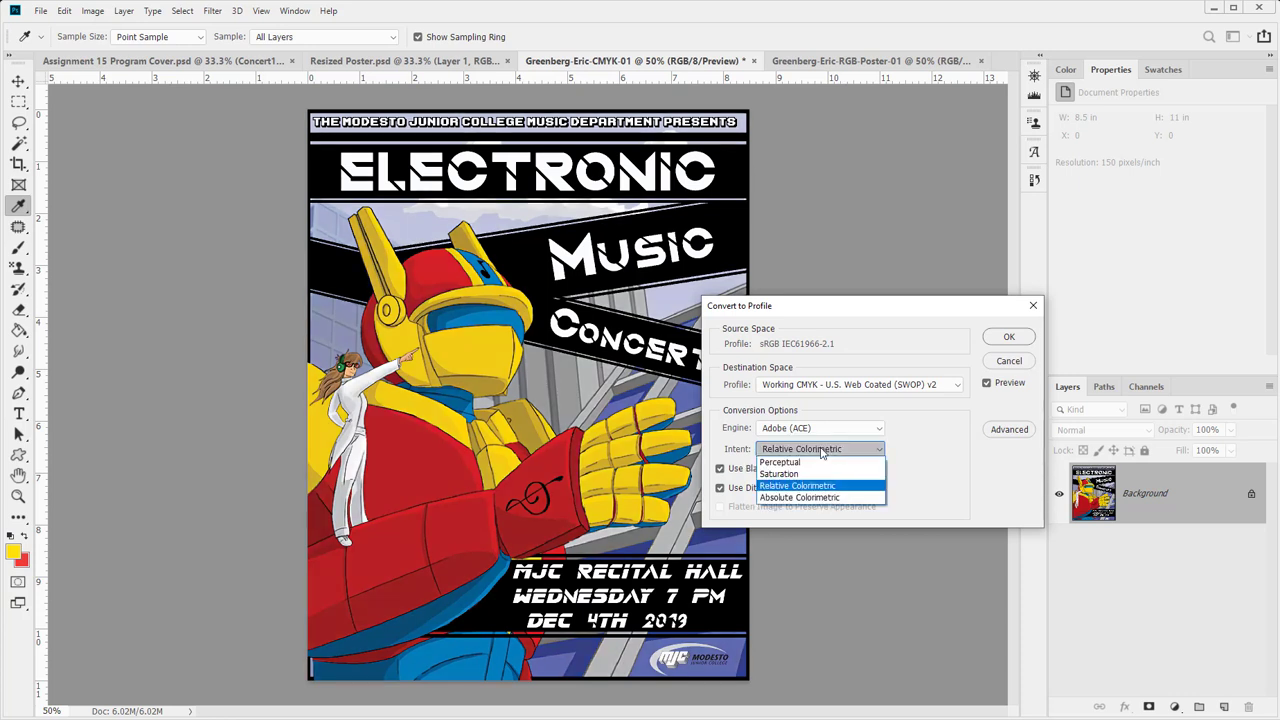
pyautogui.click(815, 473)
pyautogui.click(822, 449)
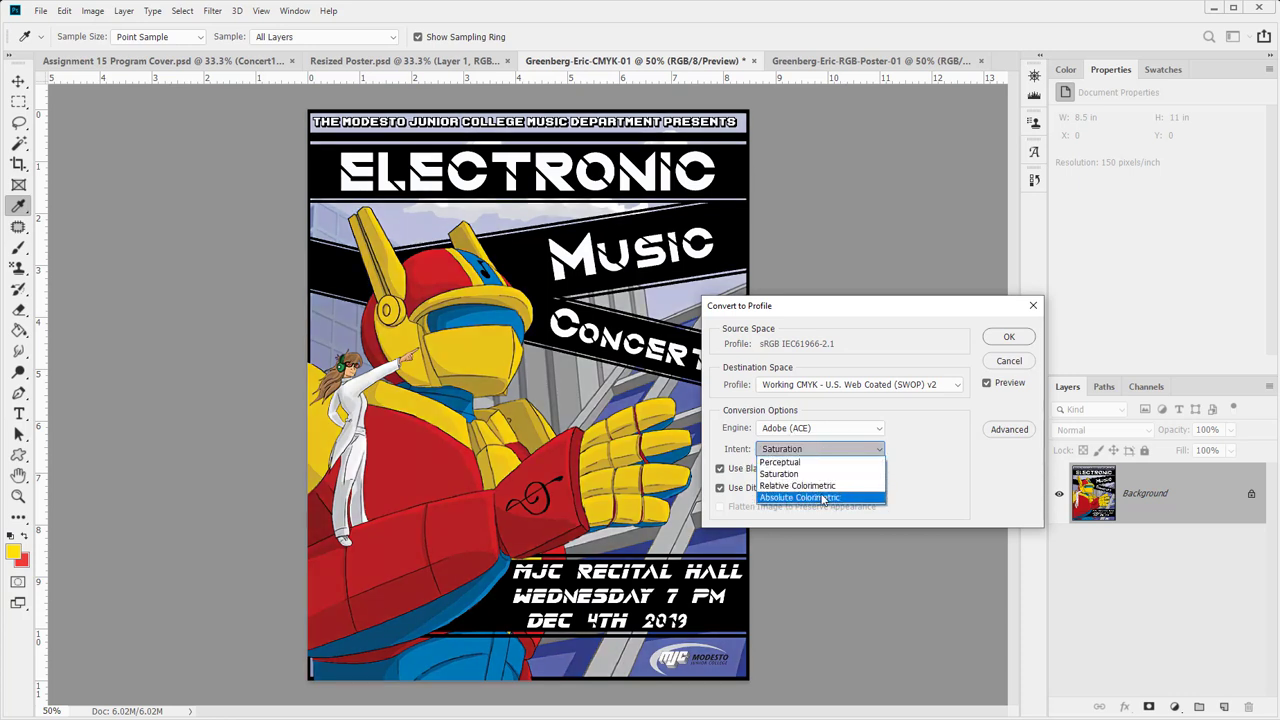
pyautogui.click(820, 486)
pyautogui.click(808, 450)
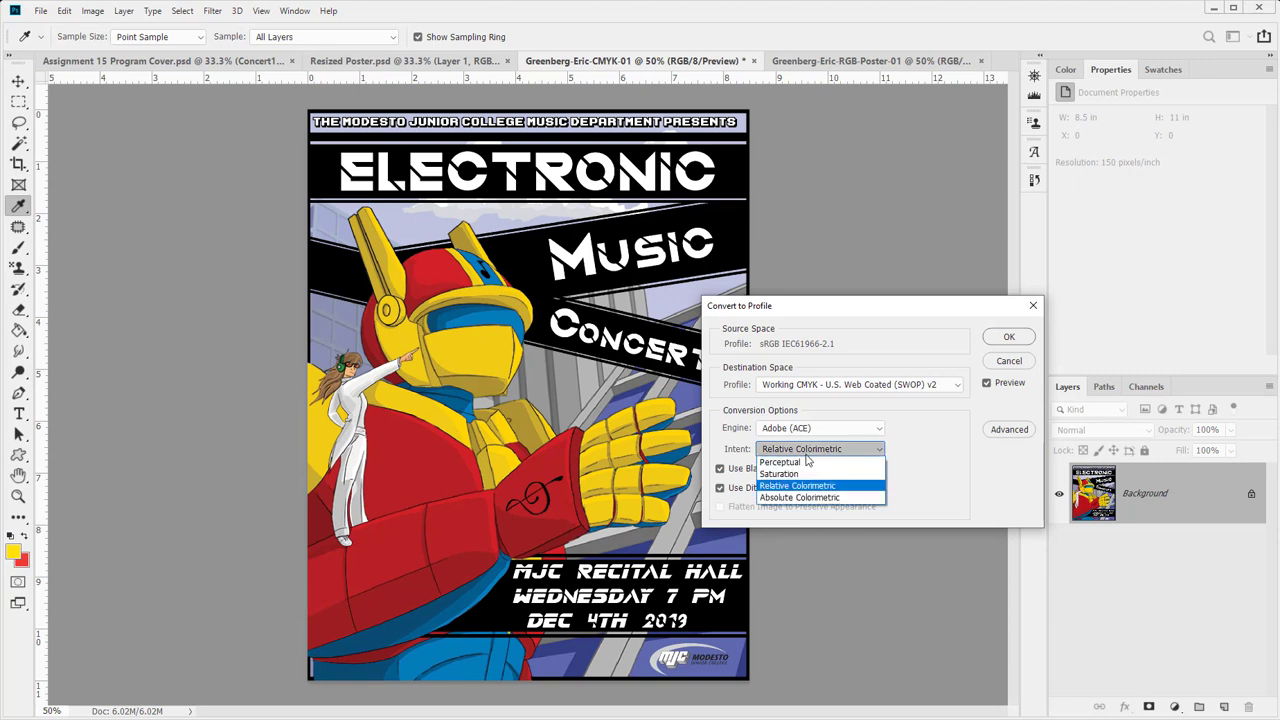
pyautogui.click(811, 461)
pyautogui.click(808, 452)
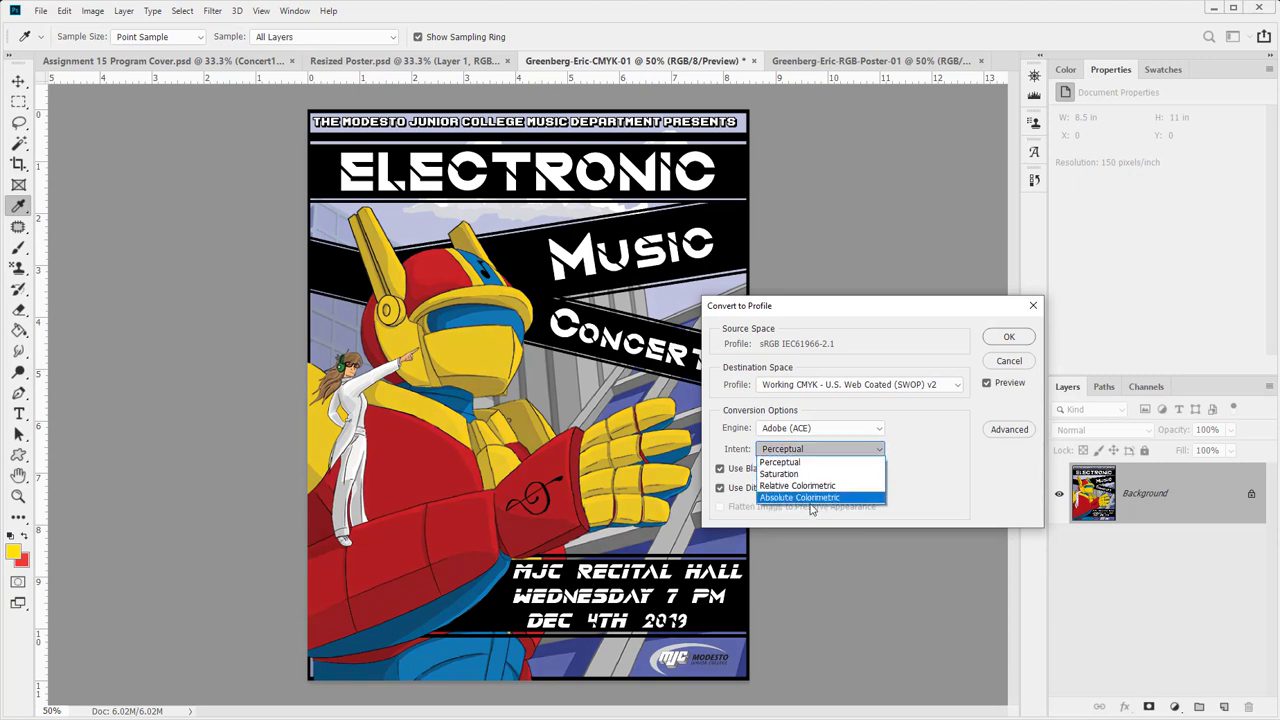
pyautogui.click(806, 498)
pyautogui.click(812, 450)
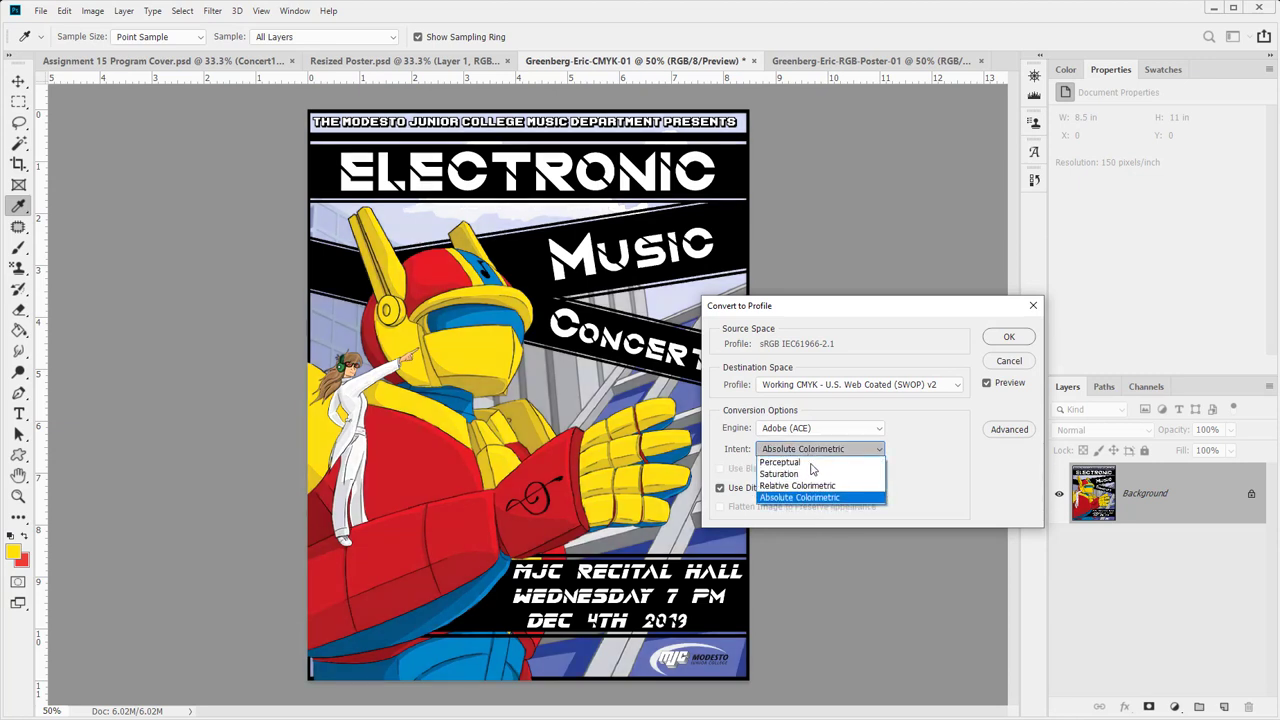
pyautogui.click(817, 486)
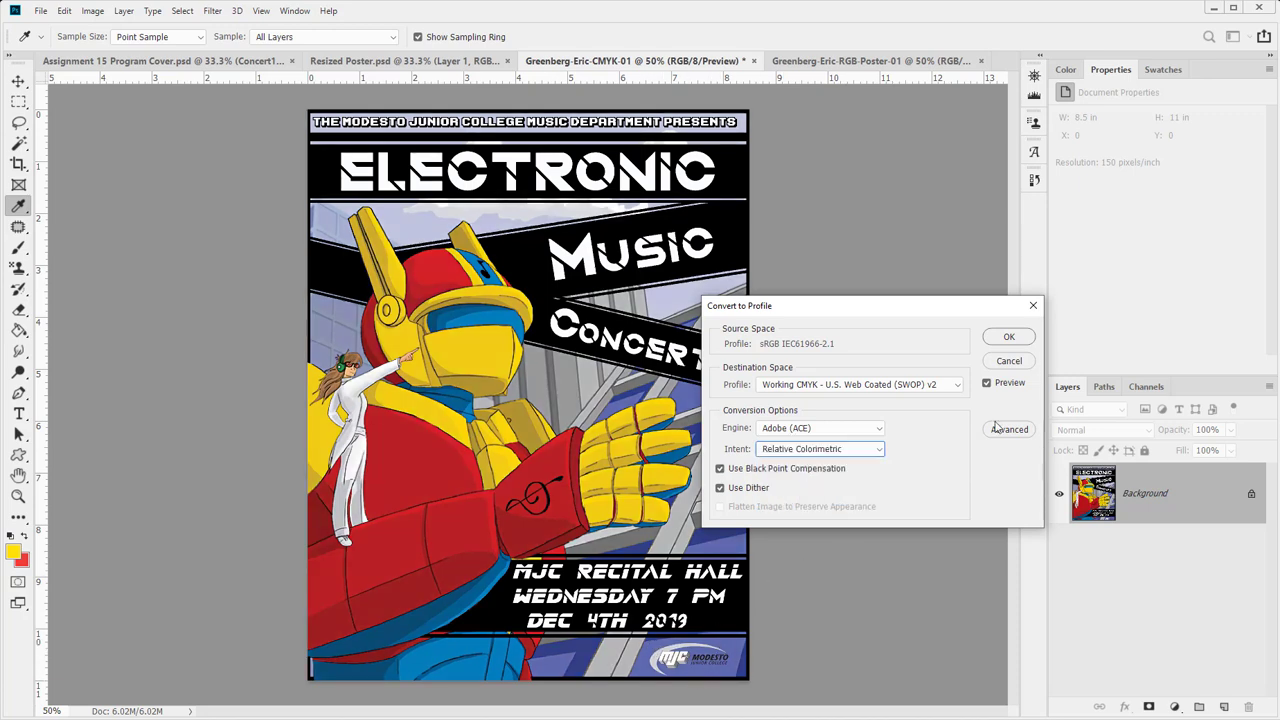
pyautogui.click(1013, 337)
pyautogui.press('z')
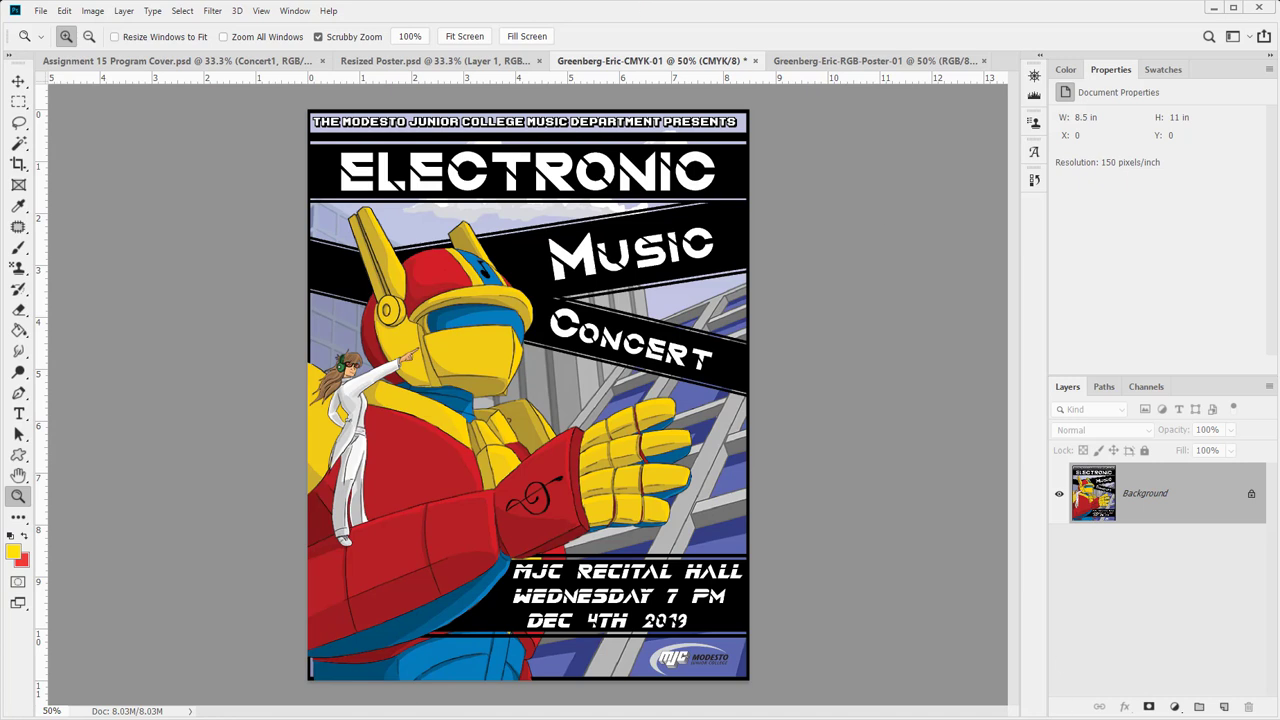
# - Add a Curves adjustment and drag its points to darken the shadows slightly
pyautogui.click(1175, 707)
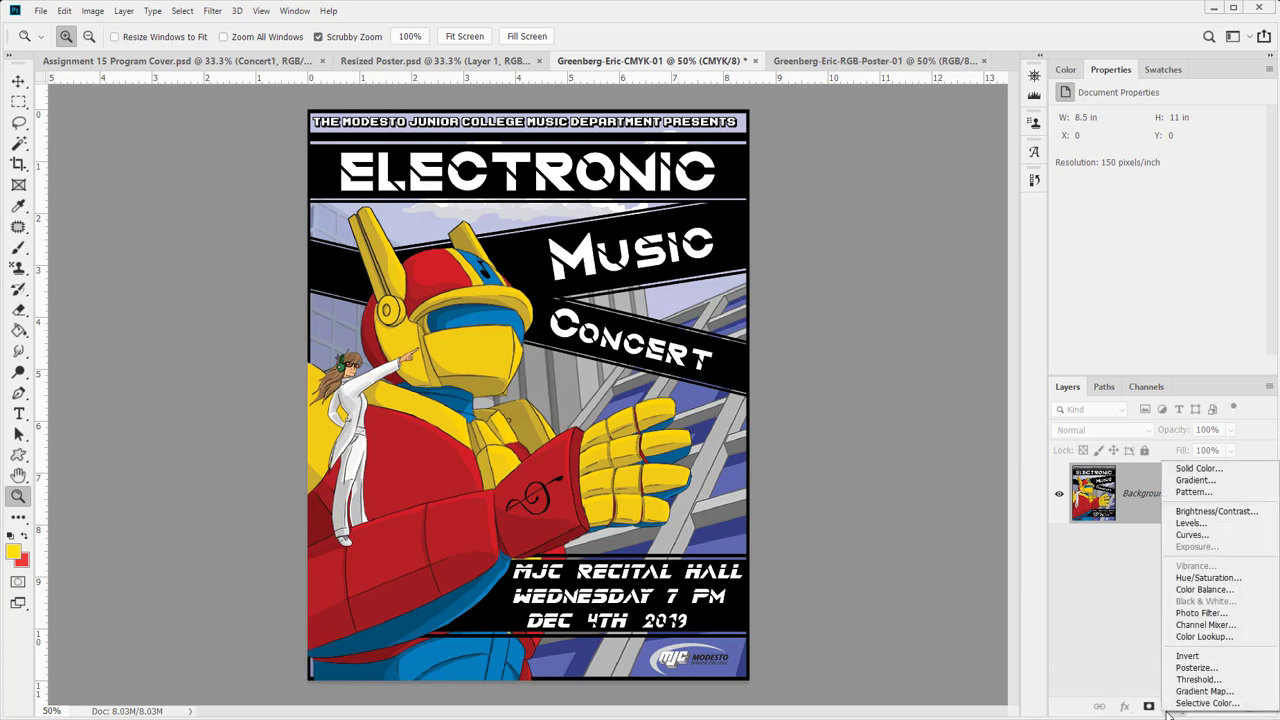
pyautogui.click(1213, 538)
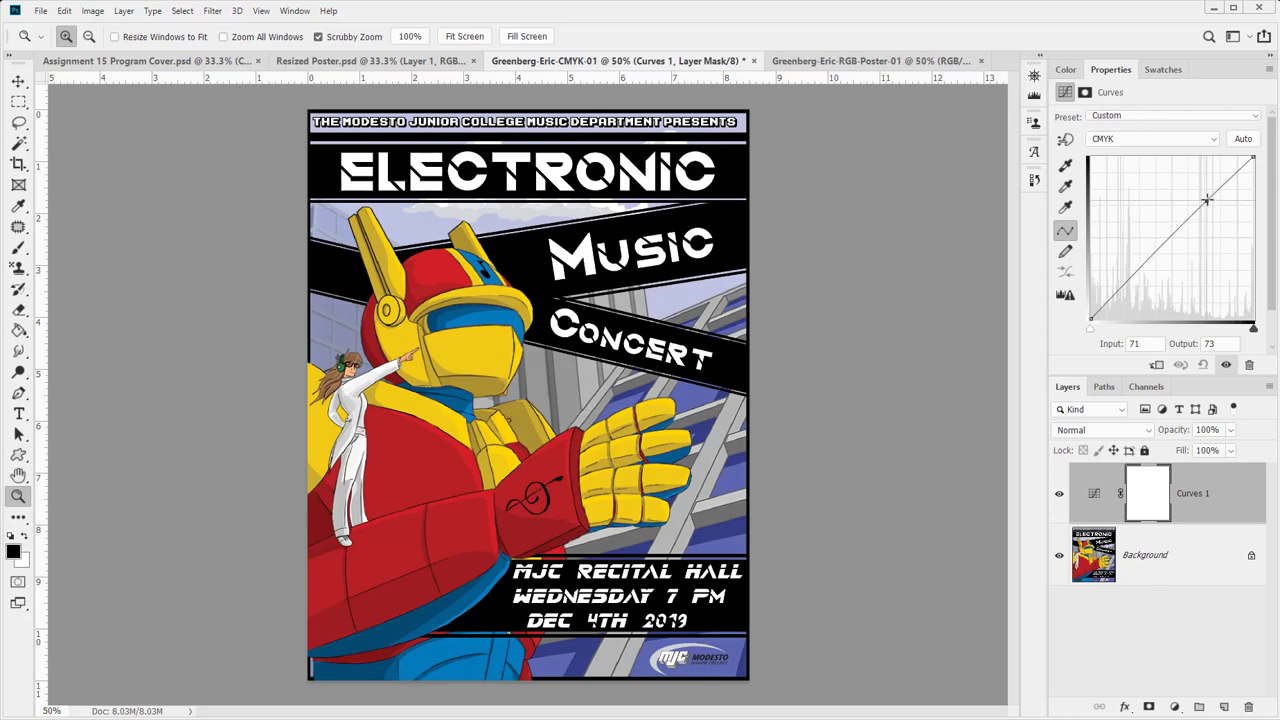
pyautogui.moveTo(1207, 200); pyautogui.dragTo(1200, 210)
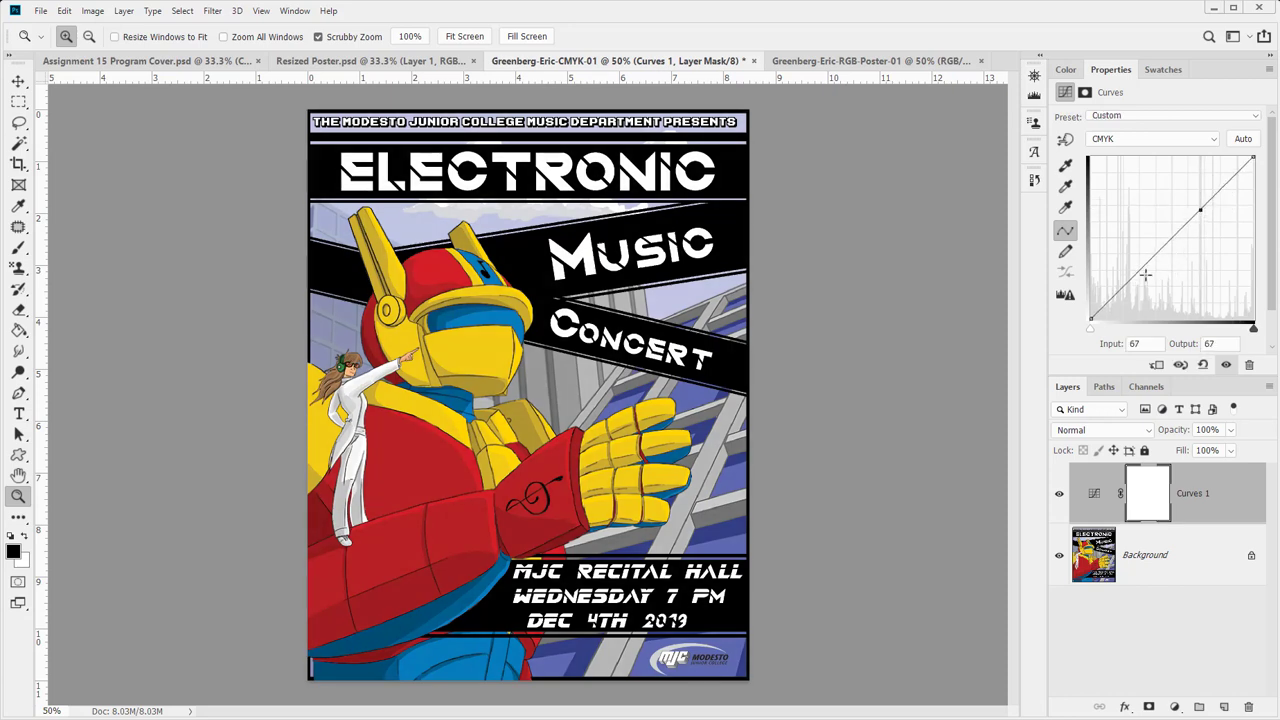
pyautogui.moveTo(1146, 275); pyautogui.dragTo(1139, 278)
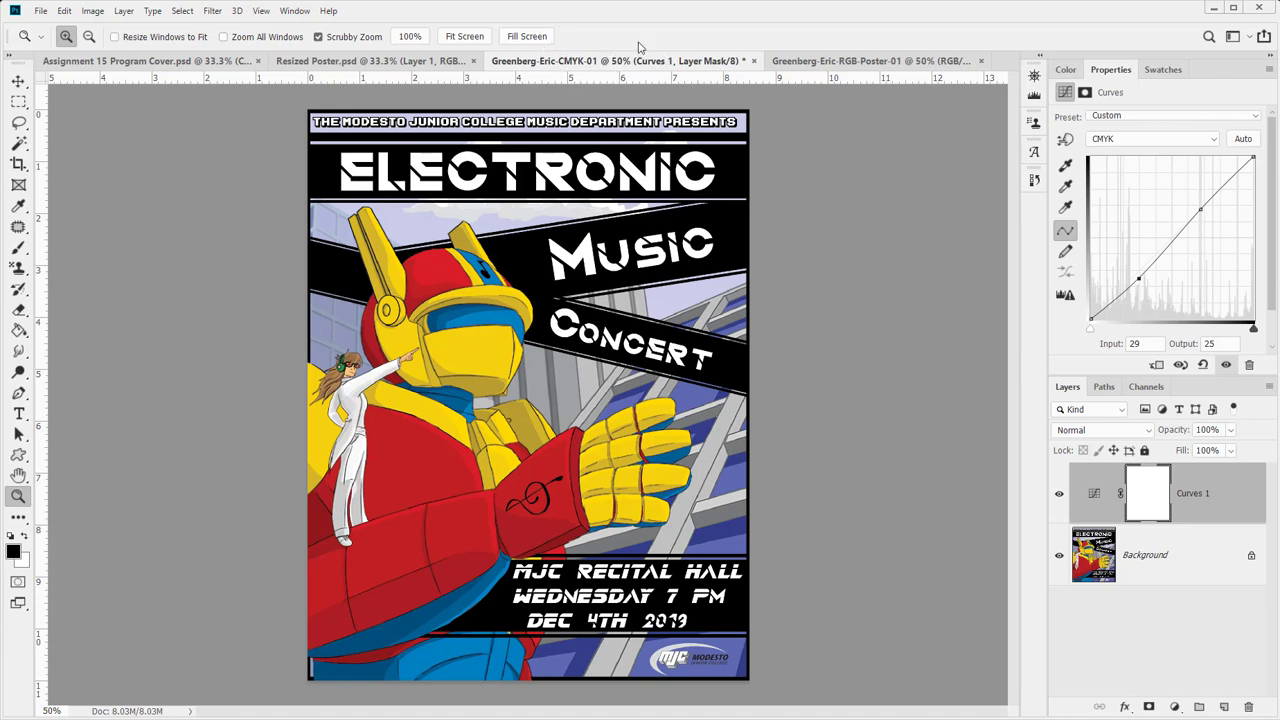
# - Check the document's dimensions and channels, then delete the Curves 1 adjustment layer
pyautogui.click(1144, 566)
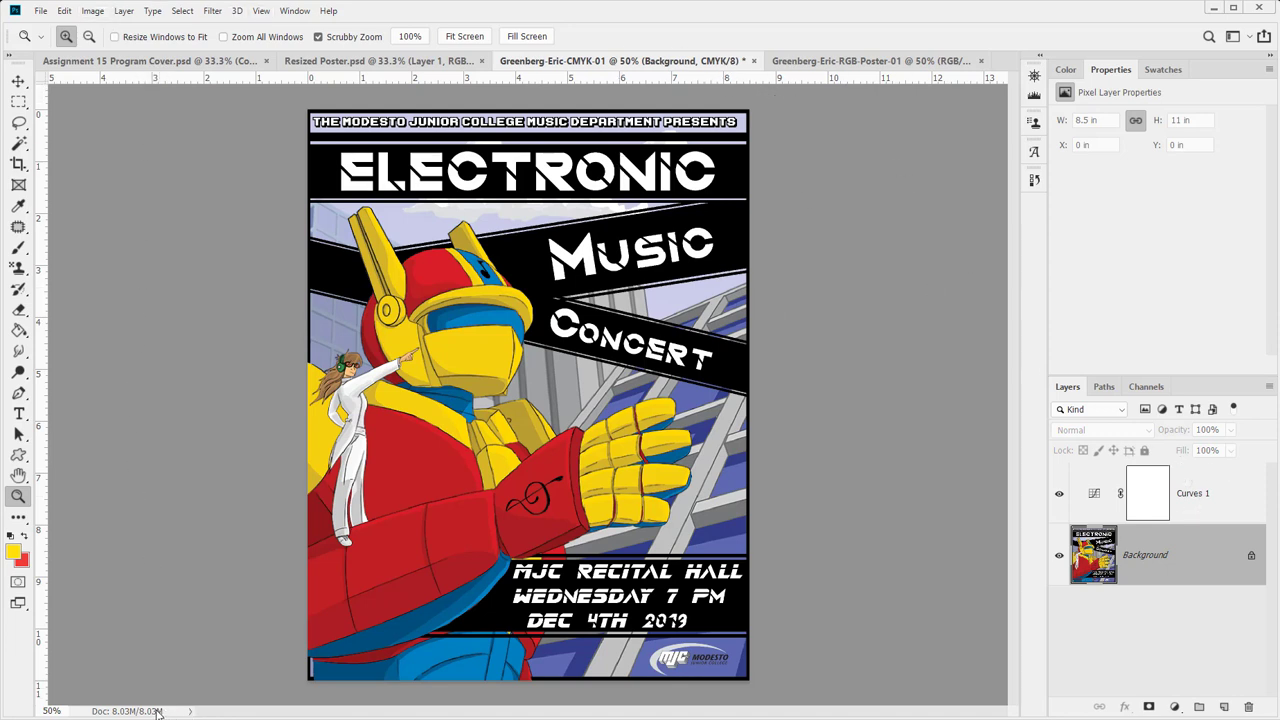
pyautogui.moveTo(158, 711); pyautogui.dragTo(727, 660)
pyautogui.click(1138, 392)
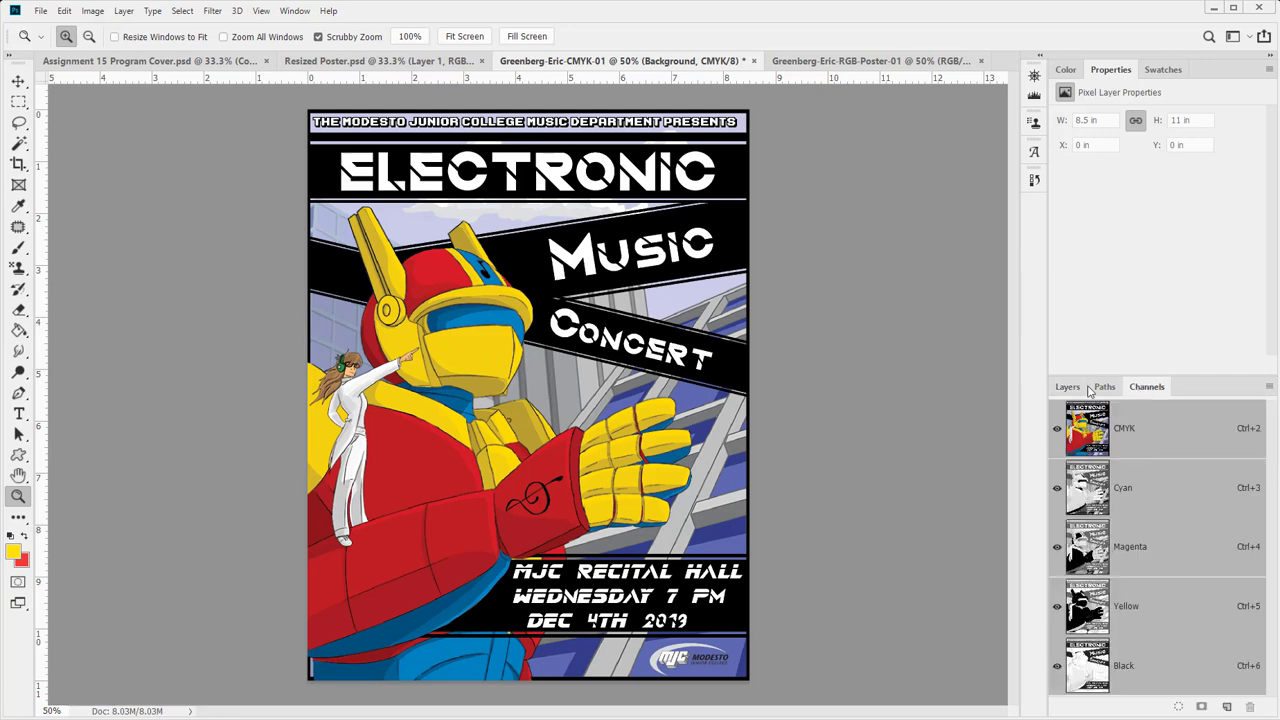
pyautogui.click(1066, 390)
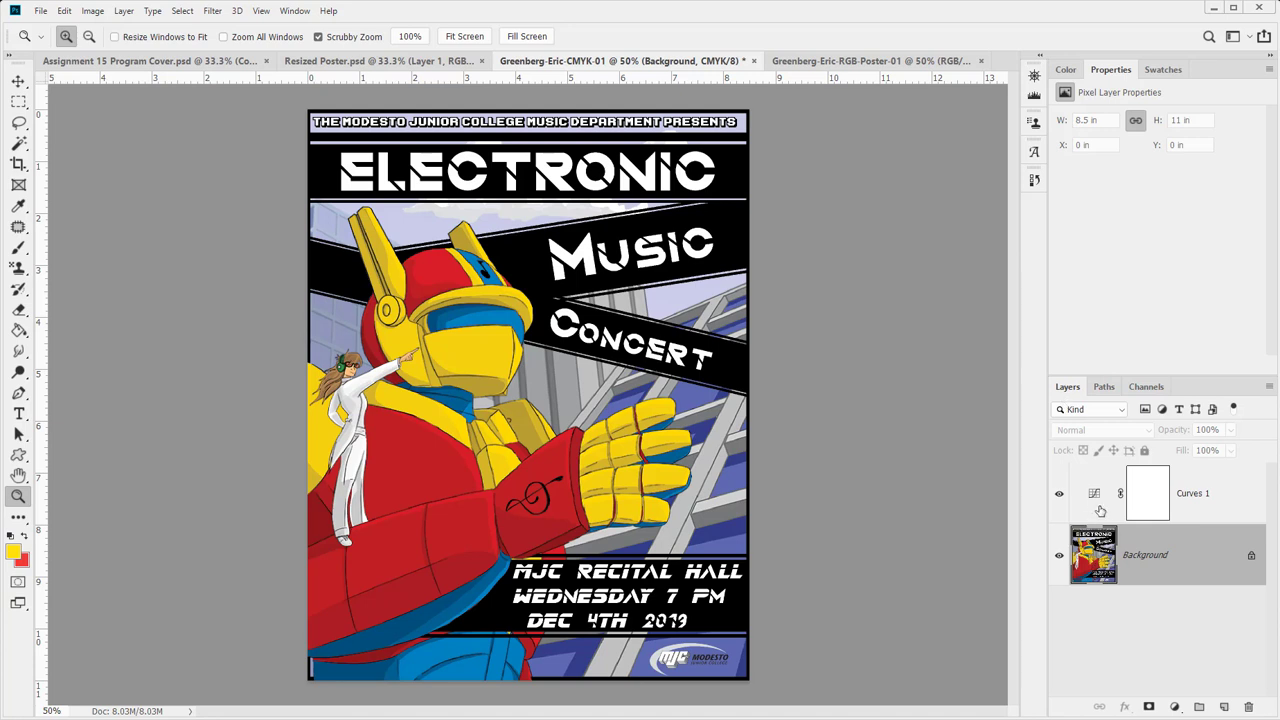
pyautogui.click(1135, 503)
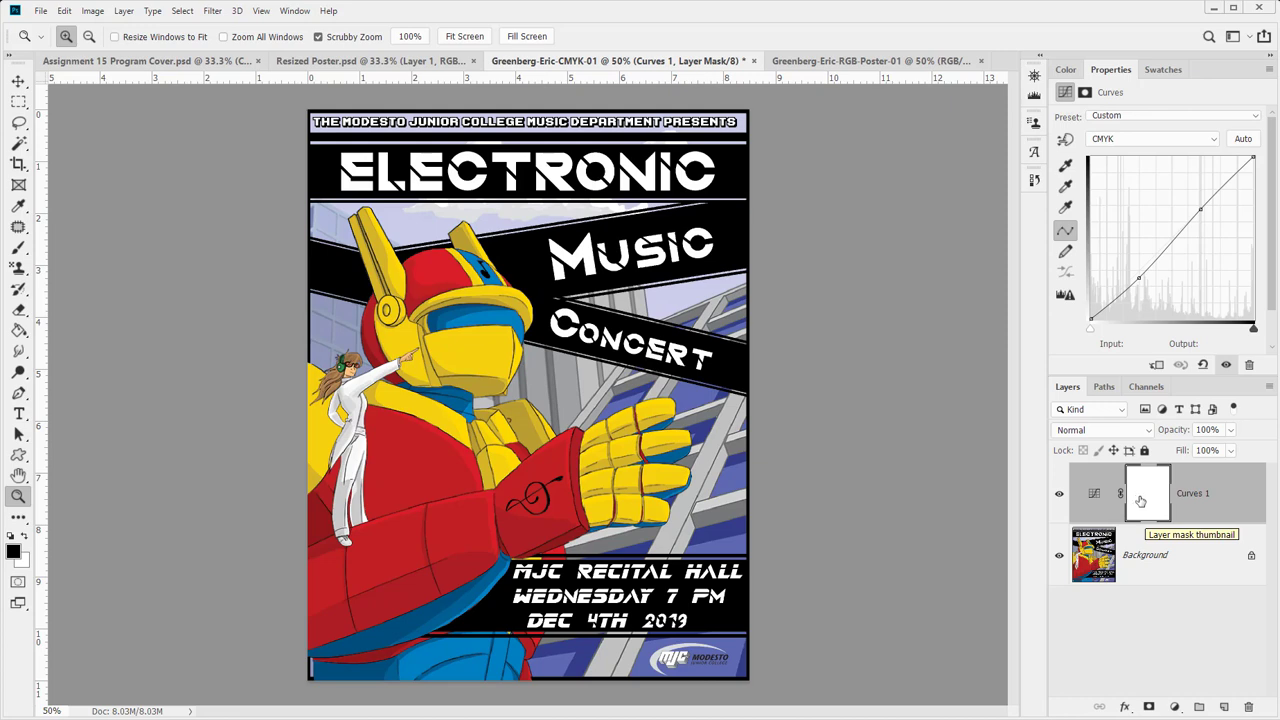
pyautogui.press('Delete')
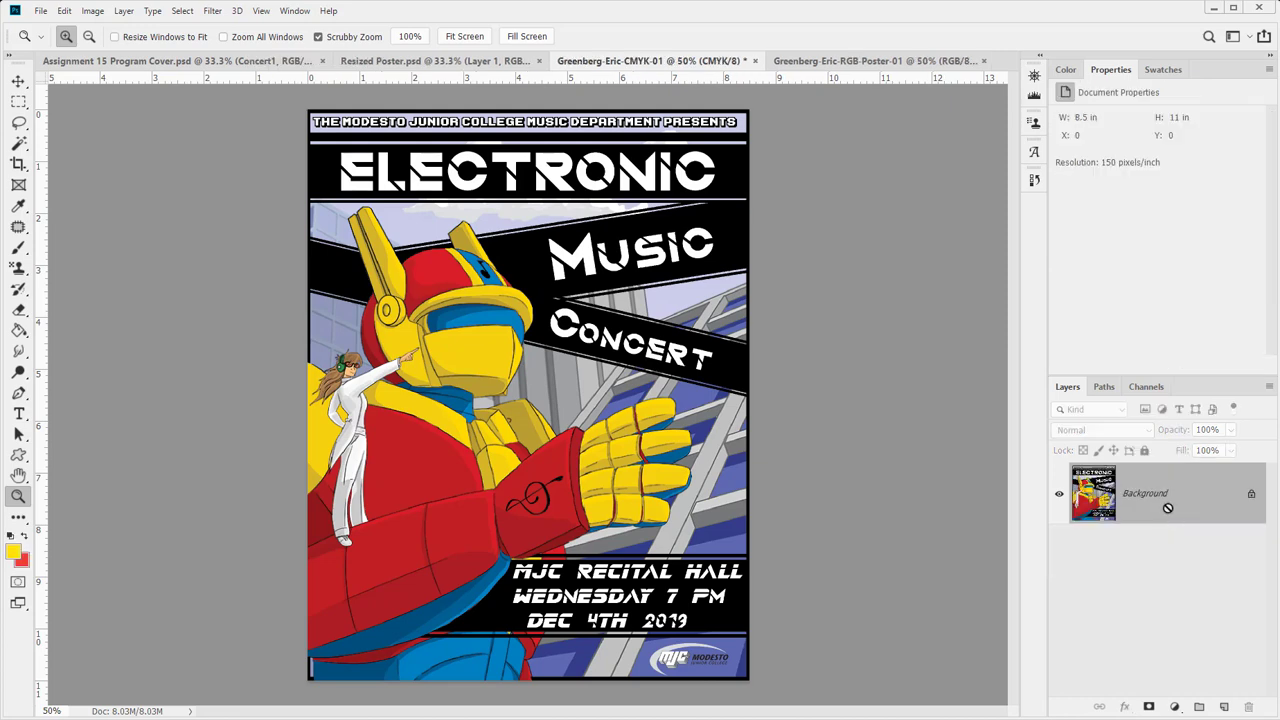
# - Save the CMYK poster as a Maximum-quality JPEG in To Submit, appending -Poster to its name
pyautogui.hotkey('ctrl', 'shift', 's')
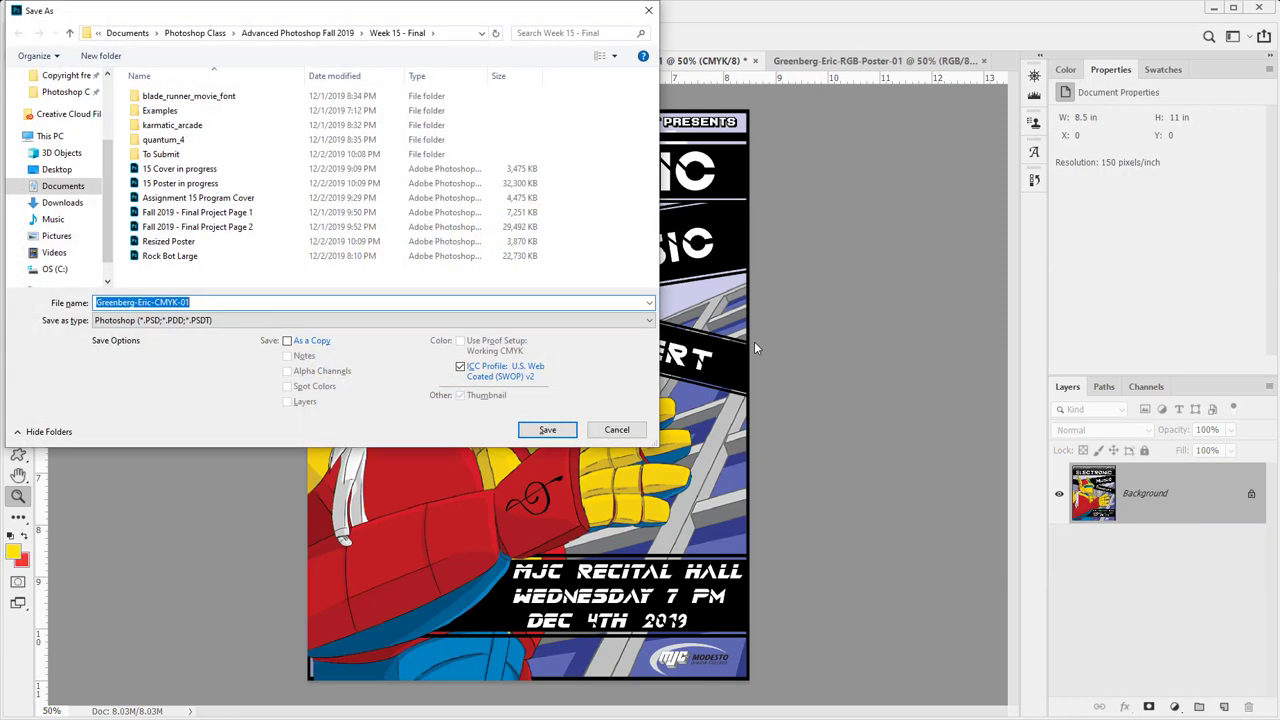
pyautogui.click(198, 321)
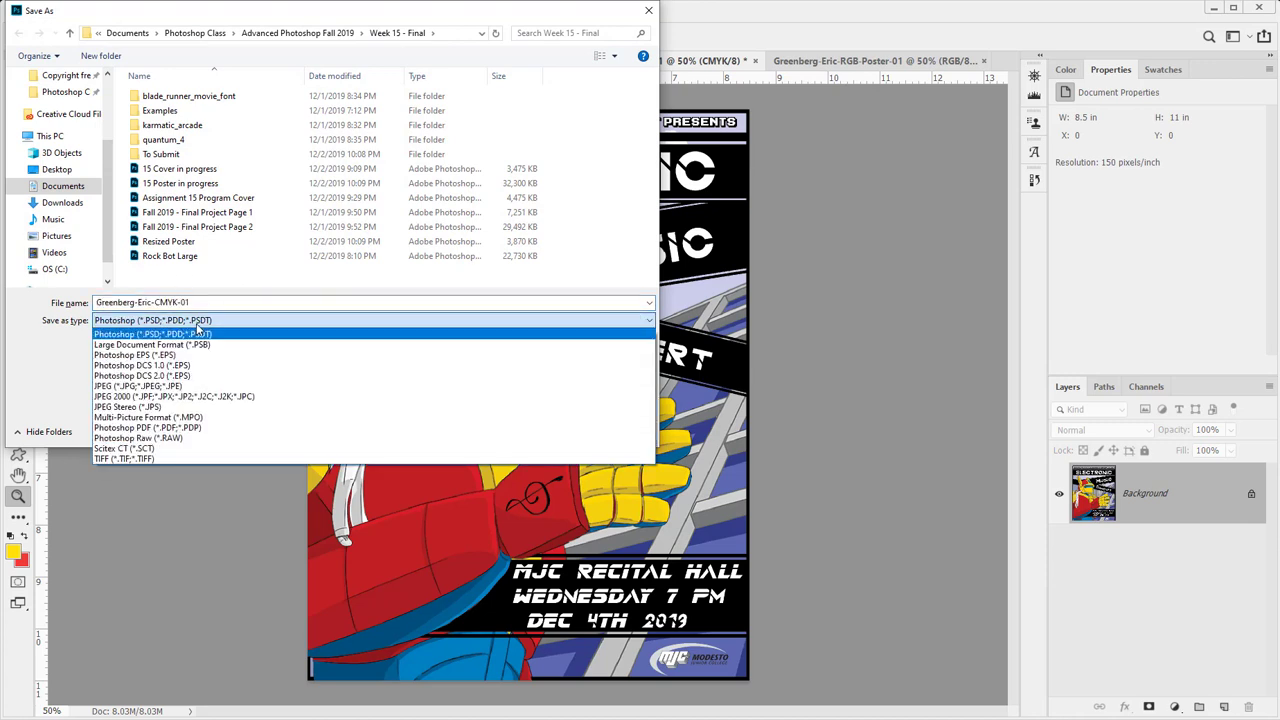
pyautogui.click(183, 387)
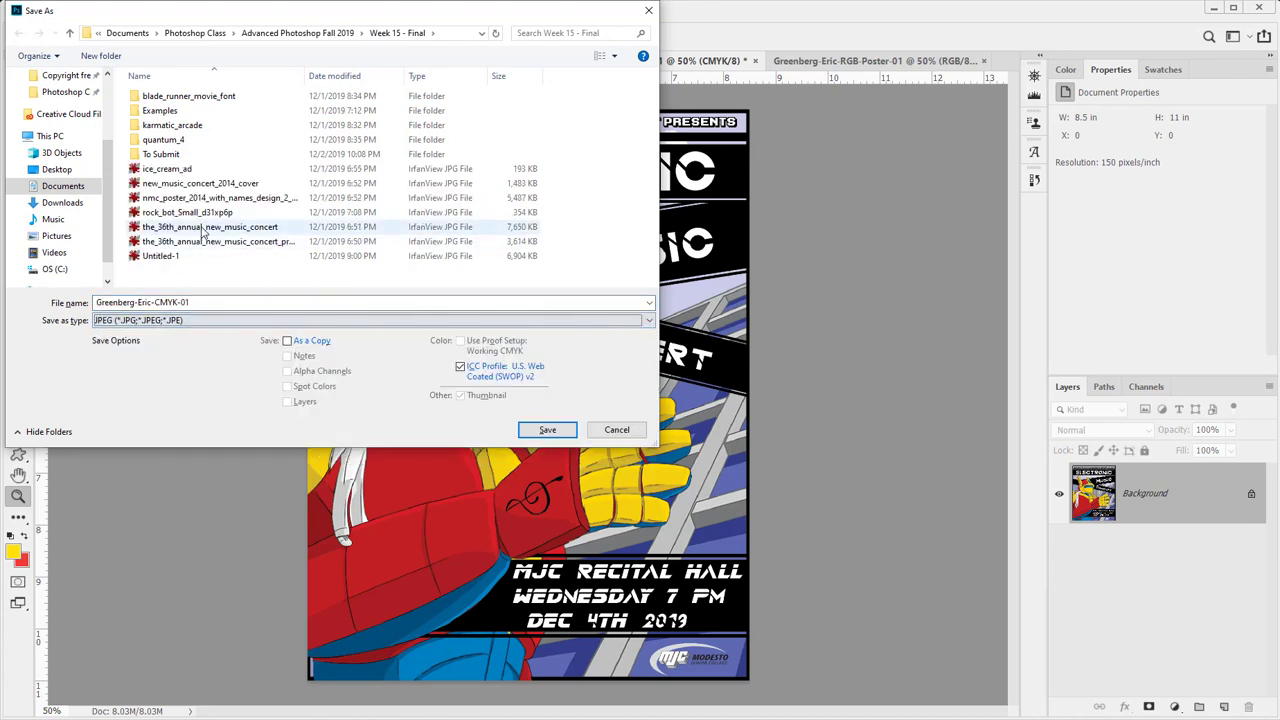
pyautogui.doubleClick(163, 154)
pyautogui.click(183, 302)
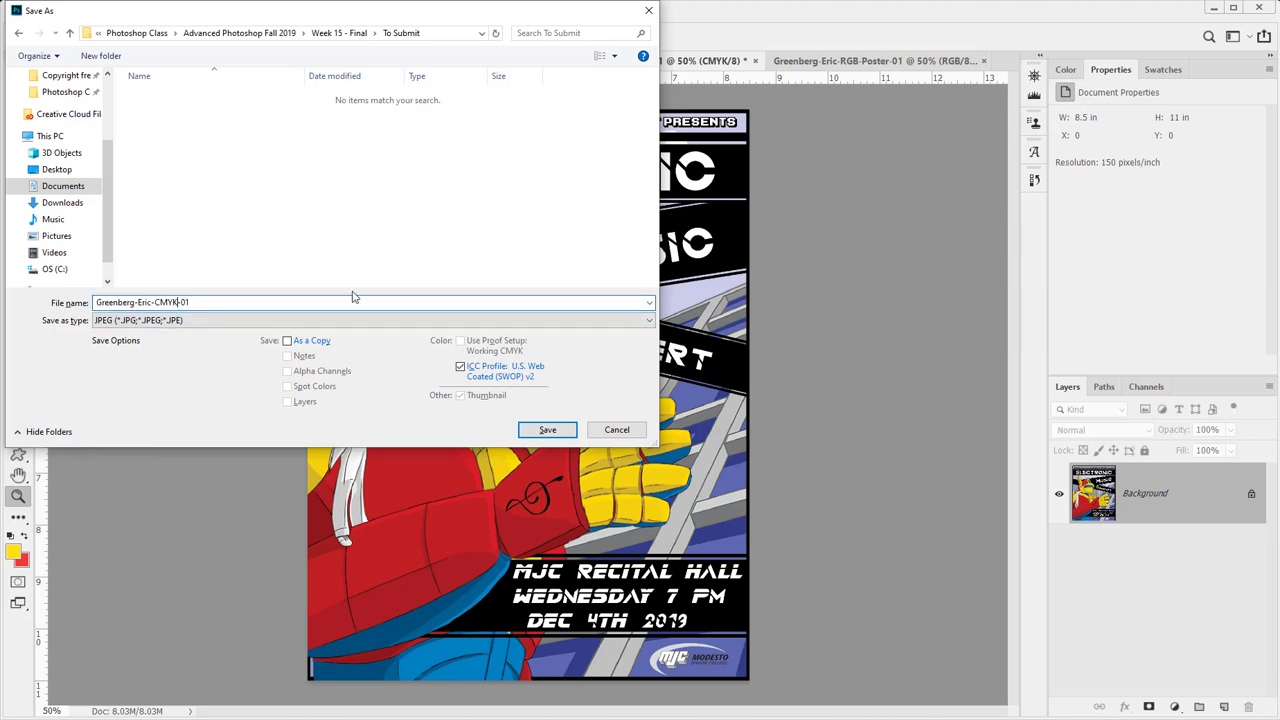
pyautogui.write('-Poster-')
pyautogui.click(547, 431)
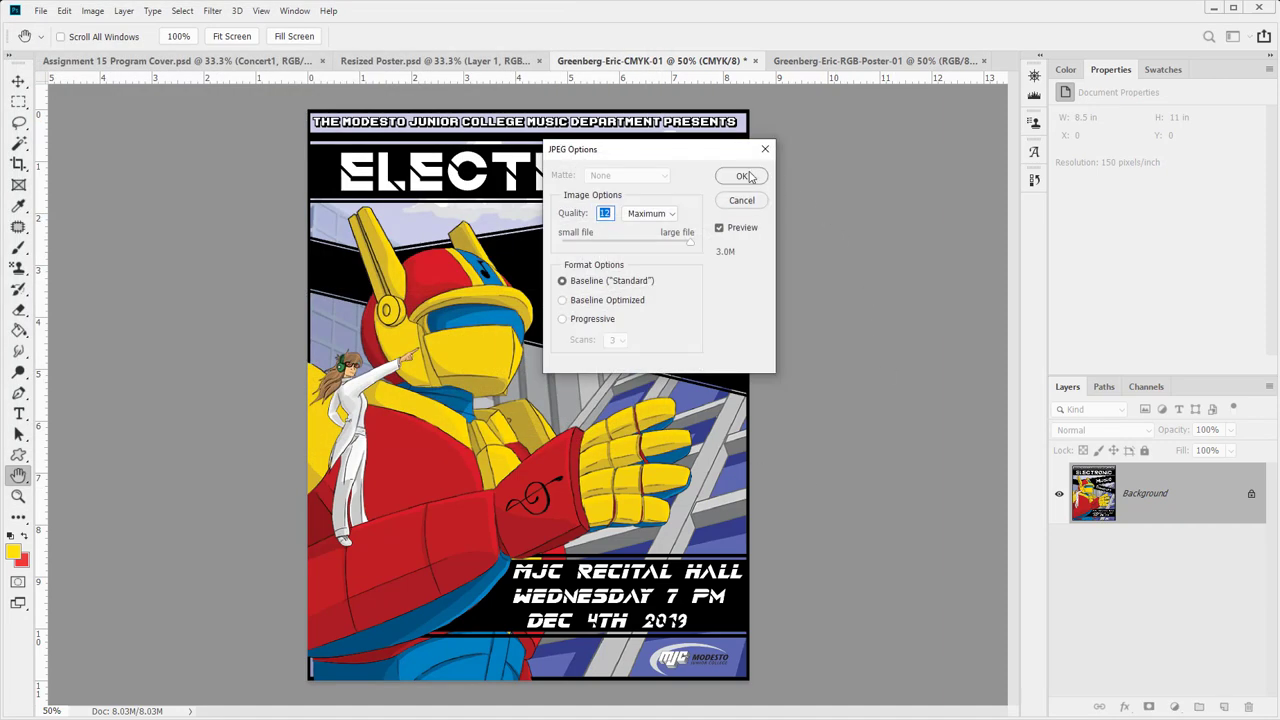
pyautogui.click(745, 177)
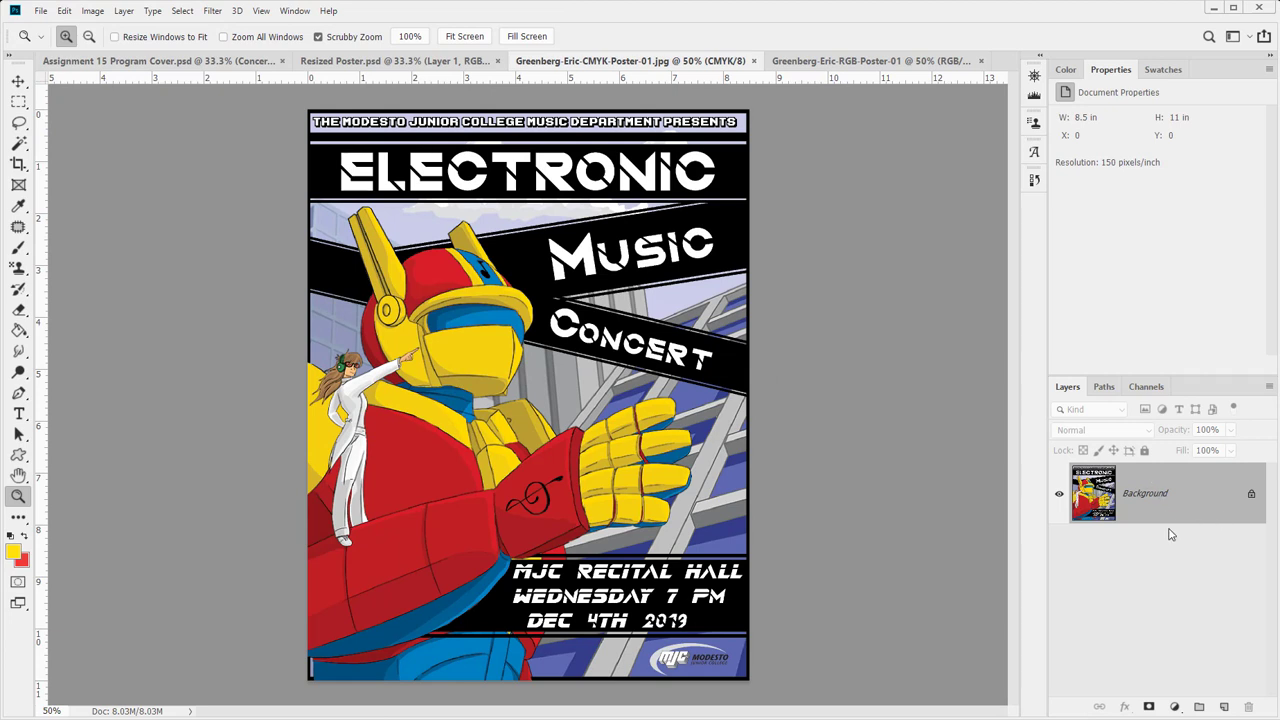
# - Switch to the RGB poster and save it as a Maximum-quality JPEG in To Submit
pyautogui.click(840, 62)
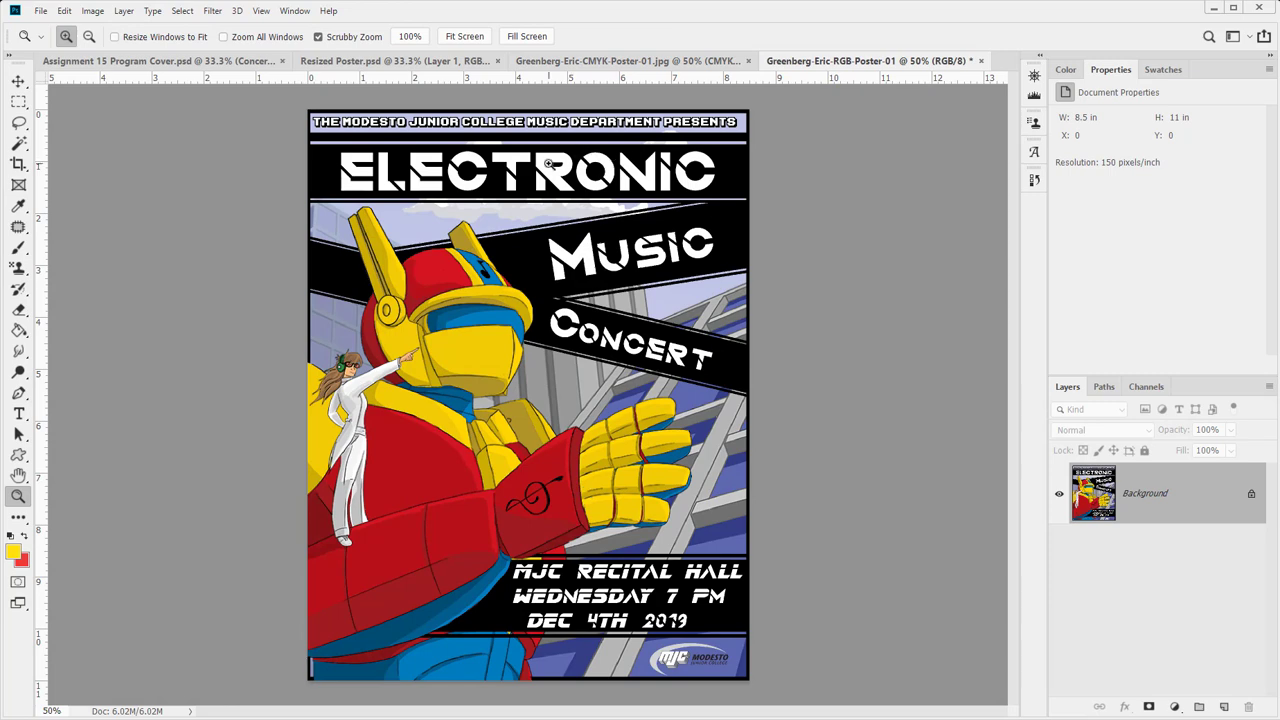
pyautogui.hotkey('ctrl', 'shift', 's')
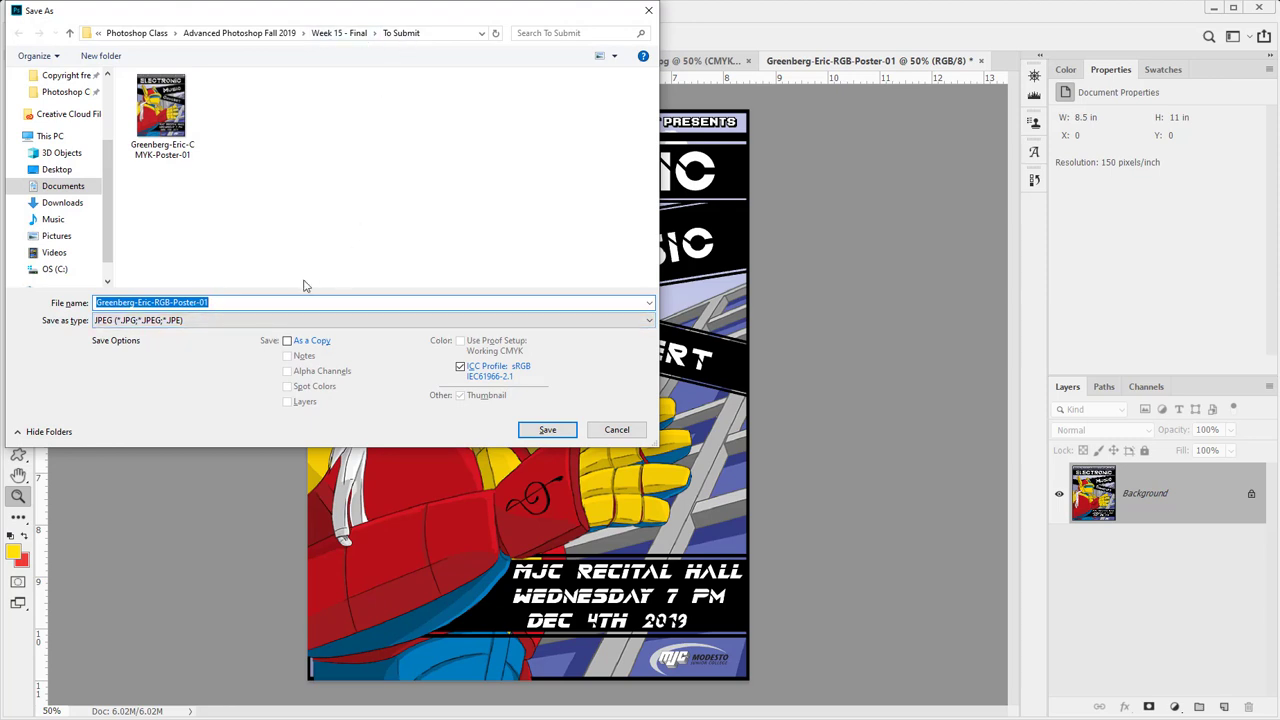
pyautogui.click(545, 435)
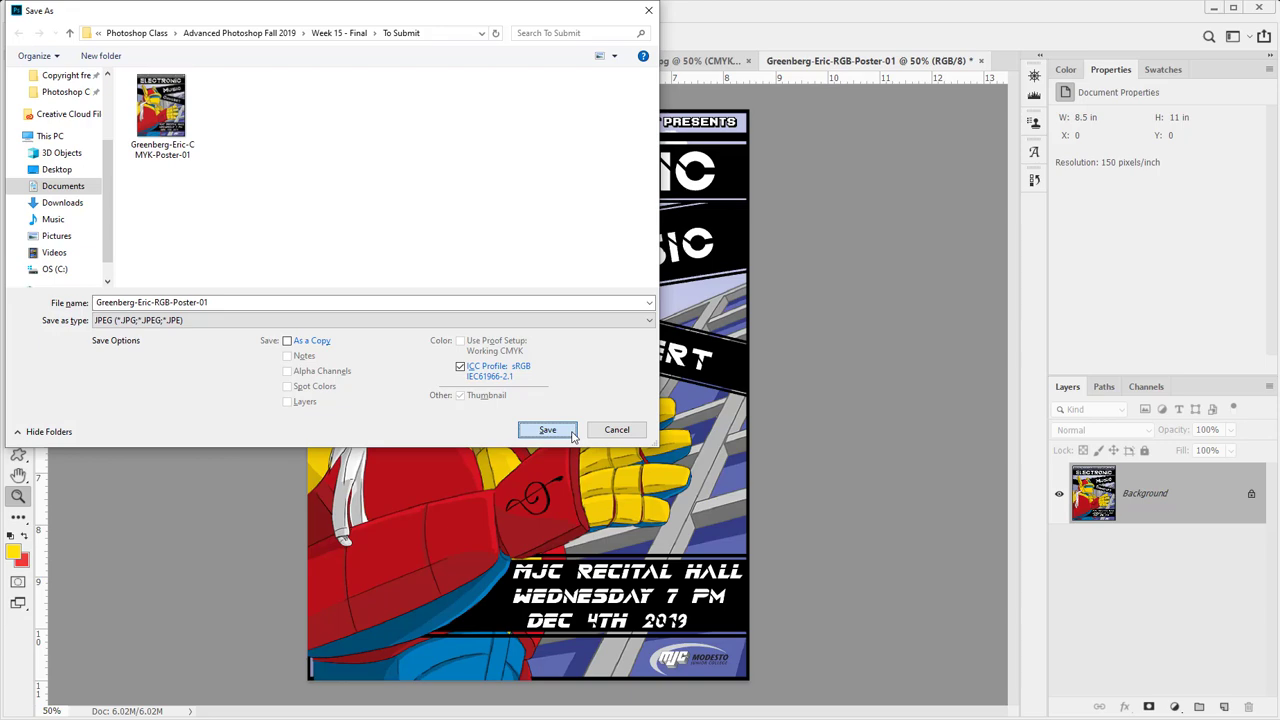
pyautogui.click(573, 435)
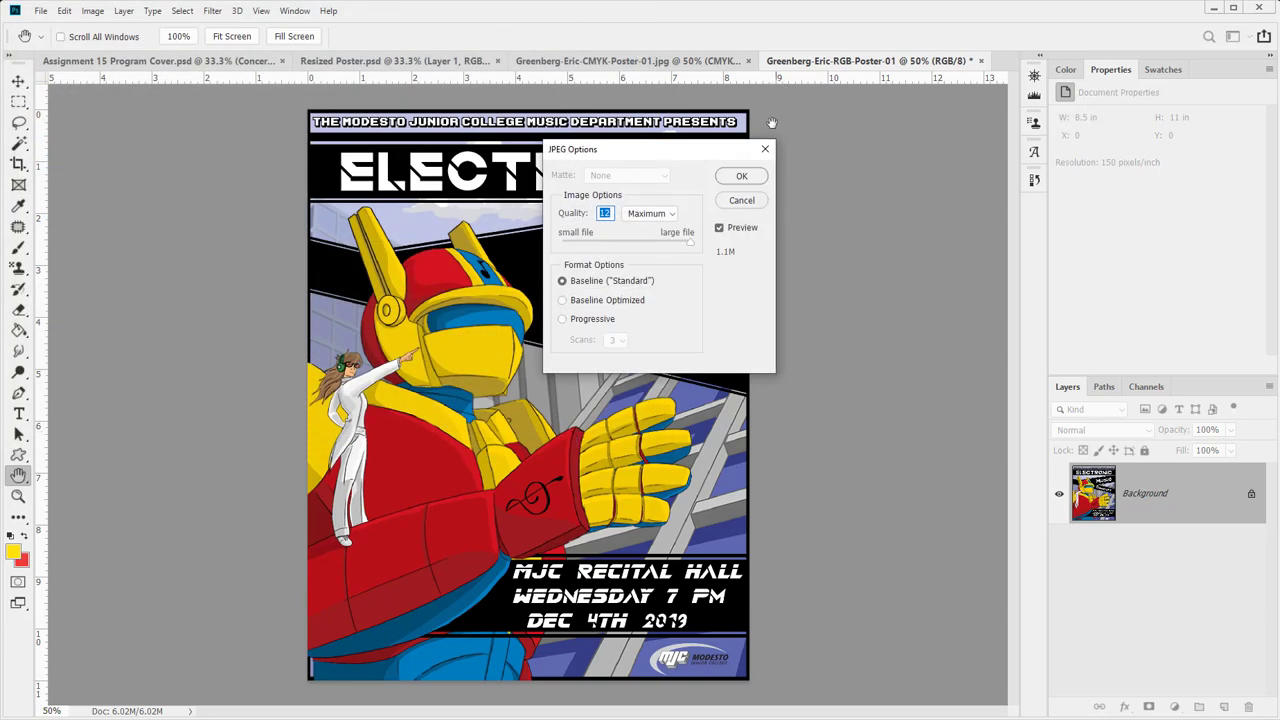
pyautogui.click(742, 176)
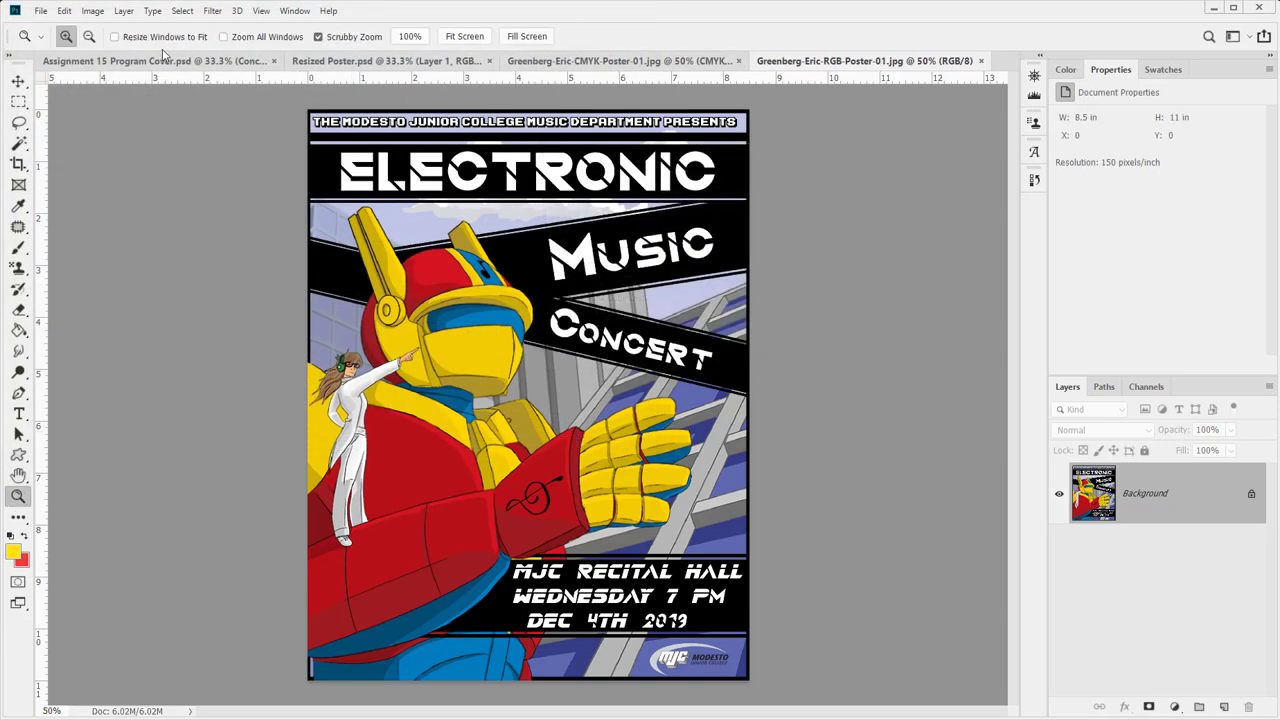
# - Check the RGB poster's image size without changes, then close the document
pyautogui.click(104, 11)
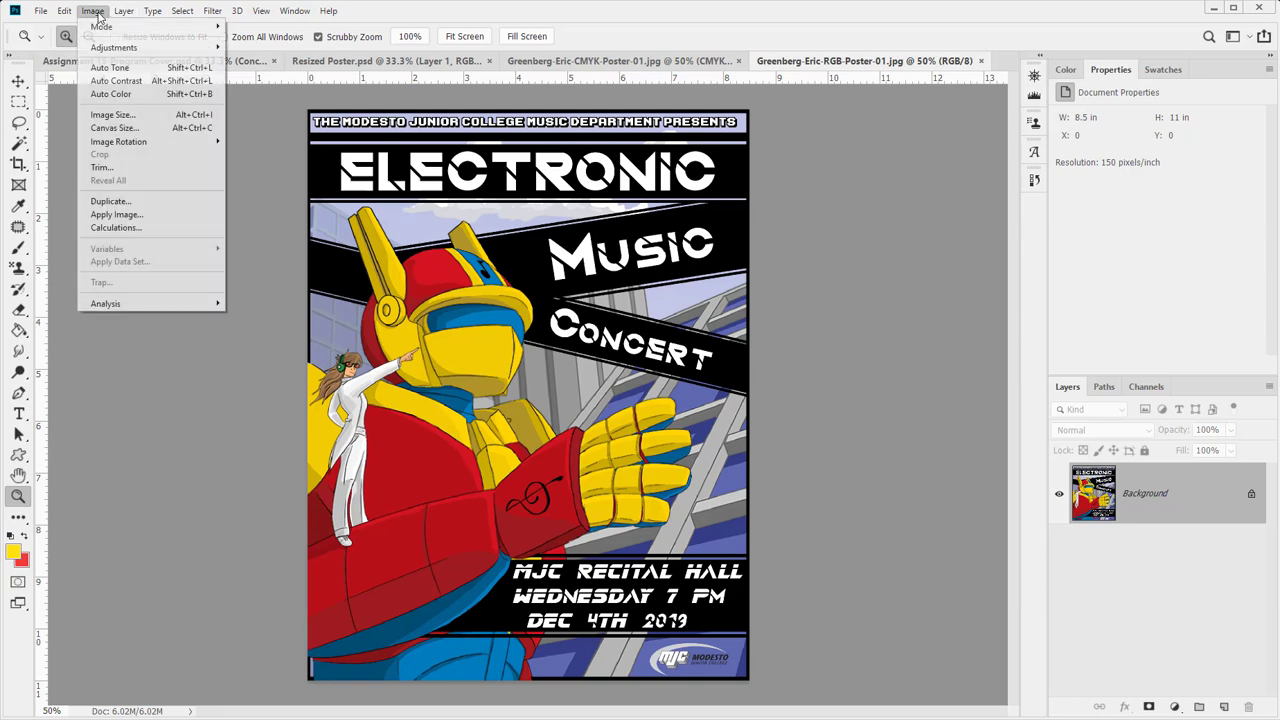
pyautogui.click(112, 115)
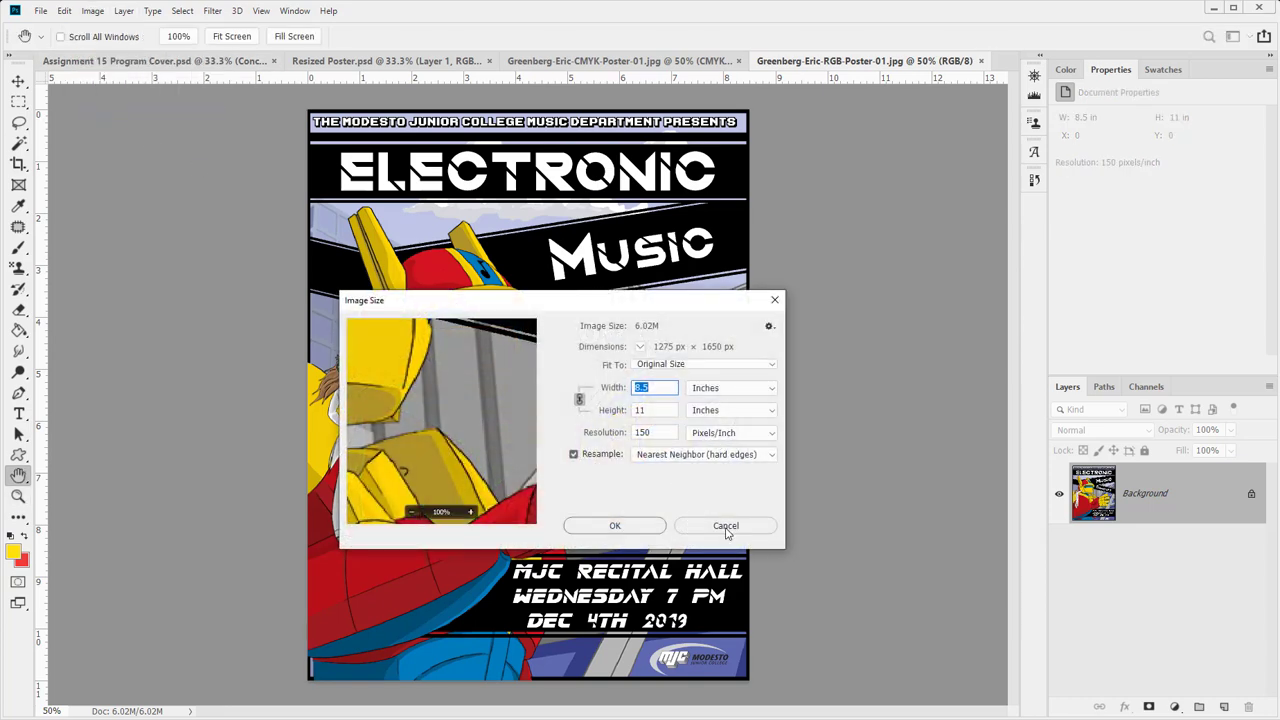
pyautogui.click(726, 527)
pyautogui.hotkey('ctrl', 'w')
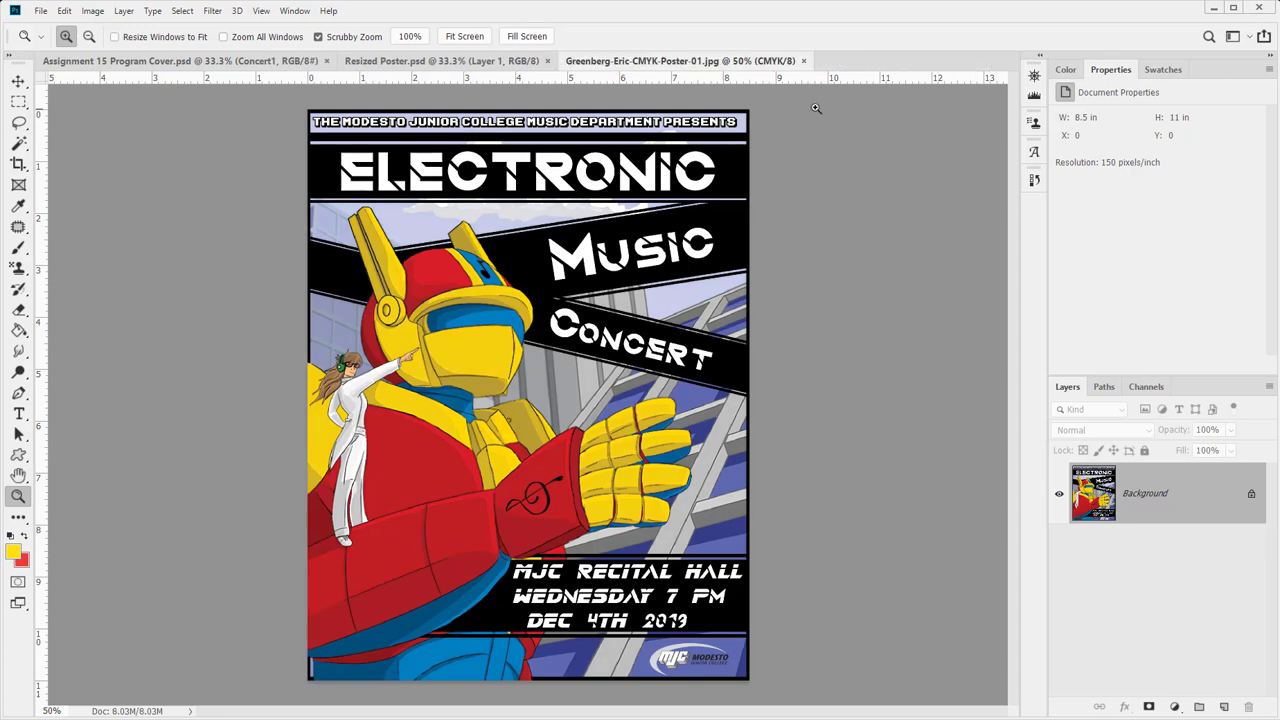
# - Duplicate the poster's Background layer into a new document named with the -BK-Poster-01 suffix
pyautogui.rightClick(1187, 514)
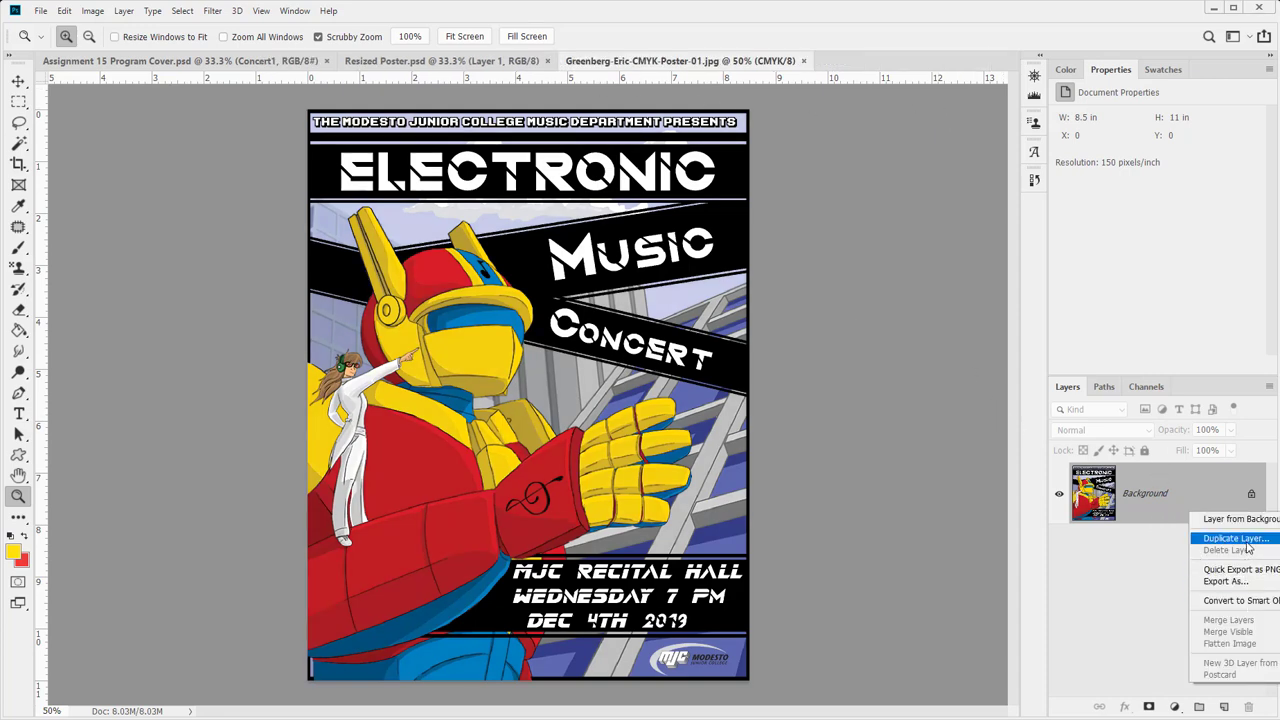
pyautogui.click(1236, 539)
pyautogui.click(615, 256)
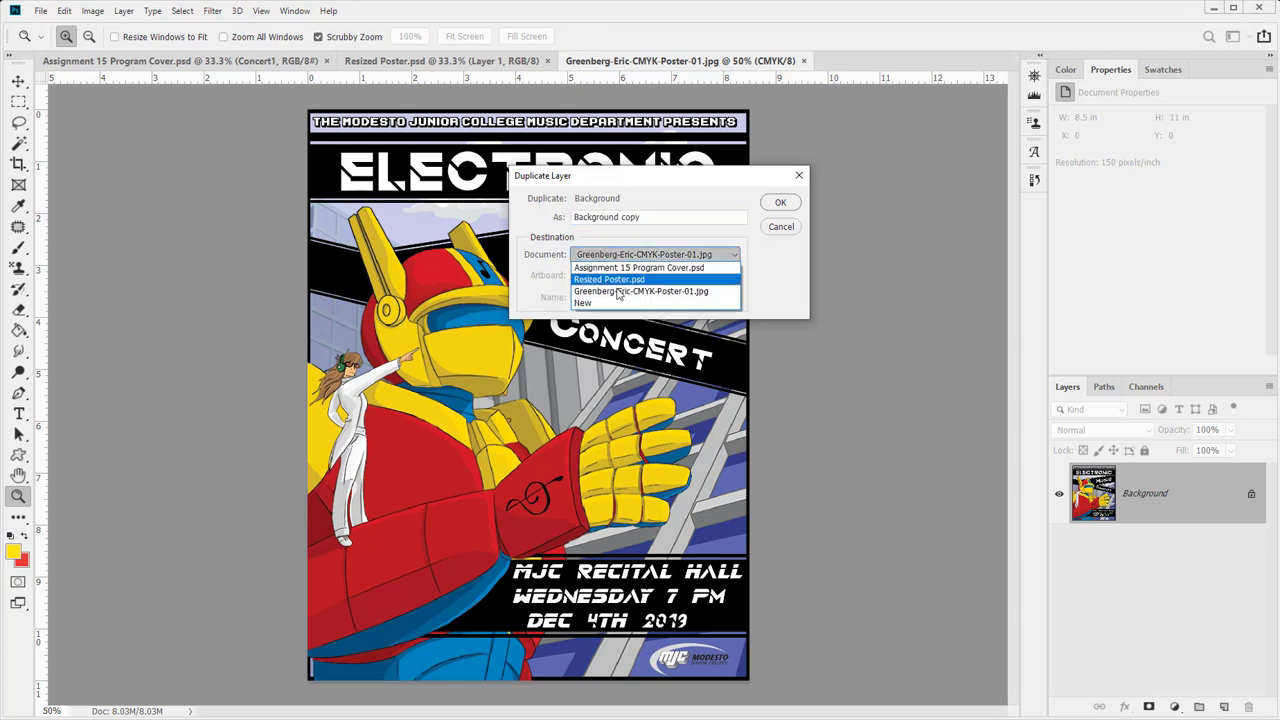
pyautogui.click(618, 300)
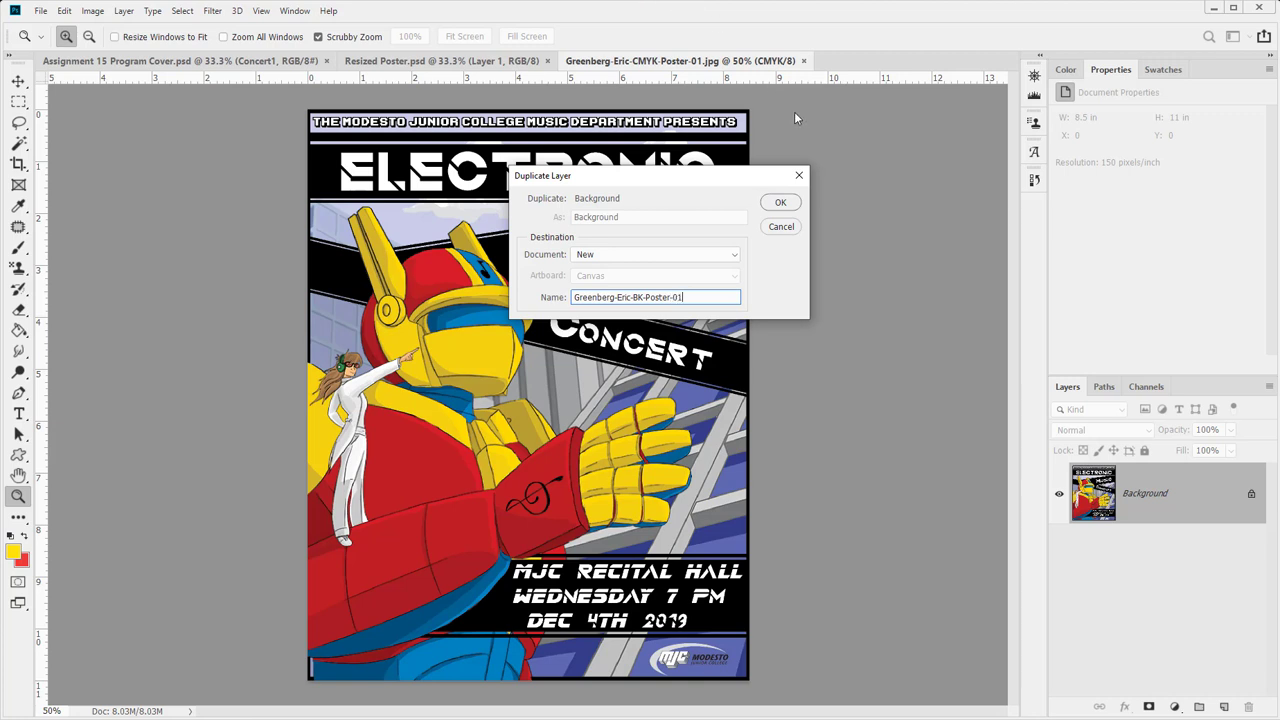
pyautogui.click(780, 202)
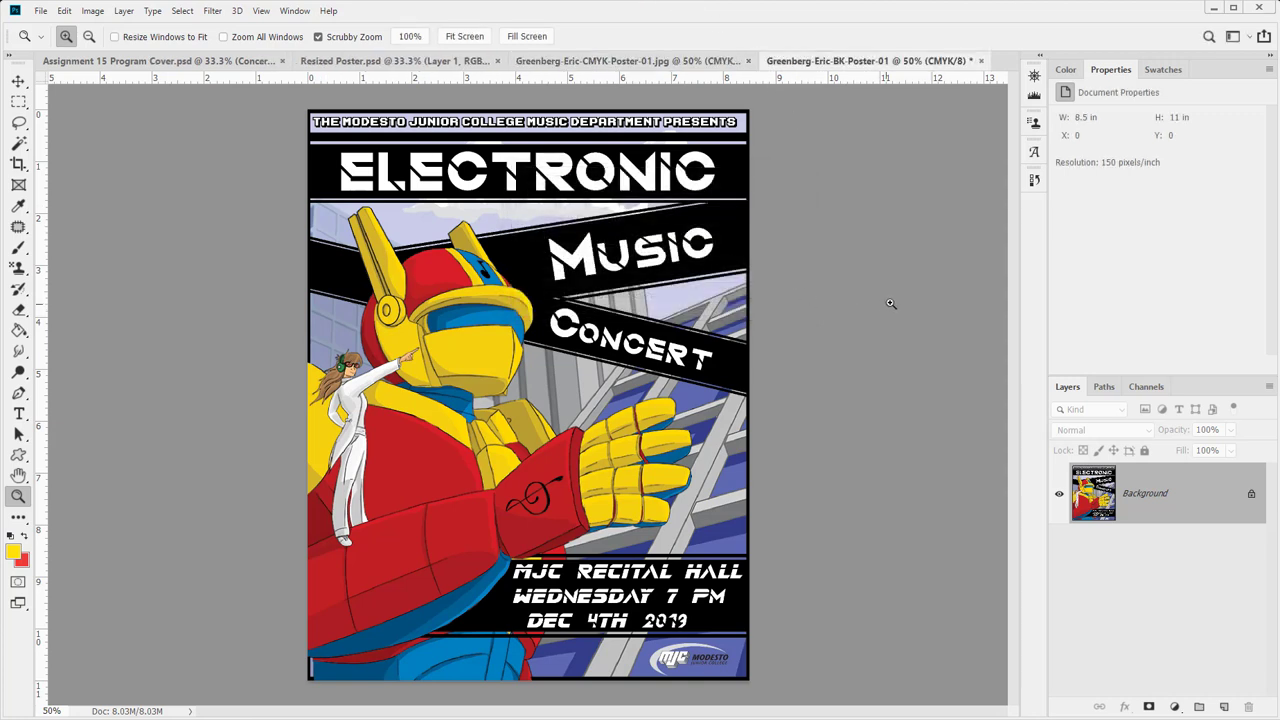
# - Open Convert to Profile and set the destination to Working RGB - sRGB IEC61966-2.1
pyautogui.click(1174, 707)
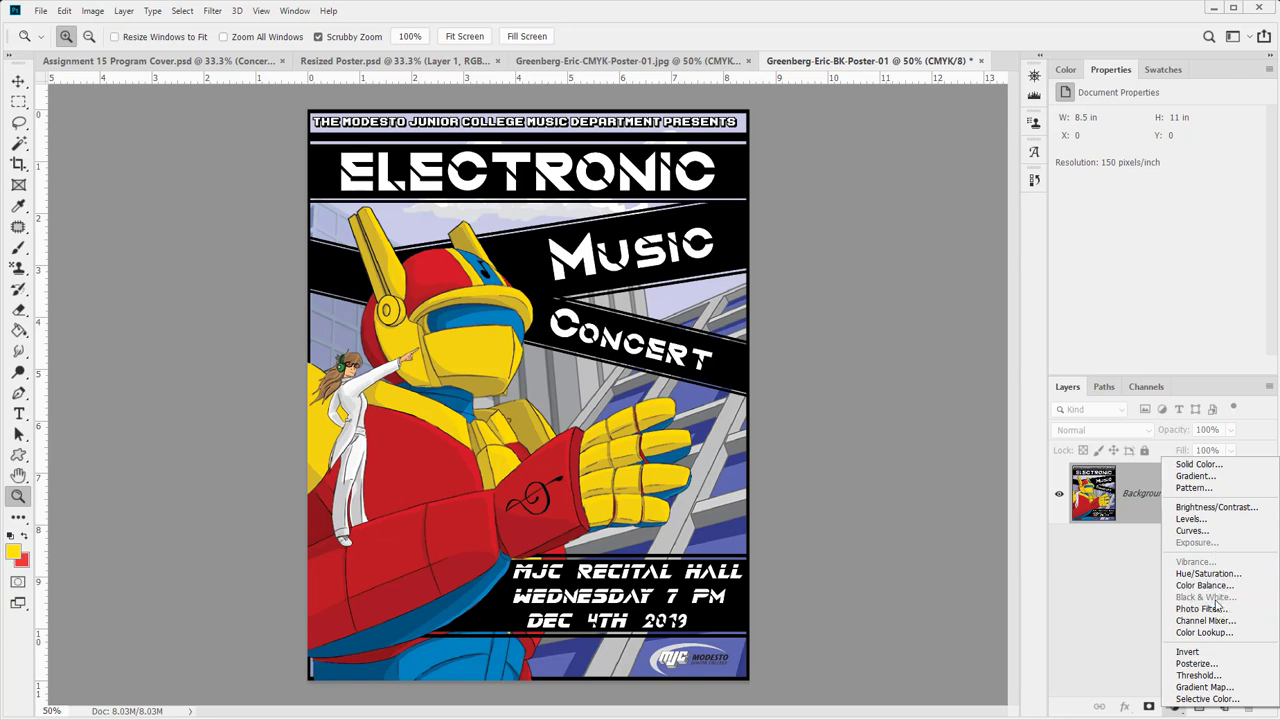
pyautogui.click(92, 12)
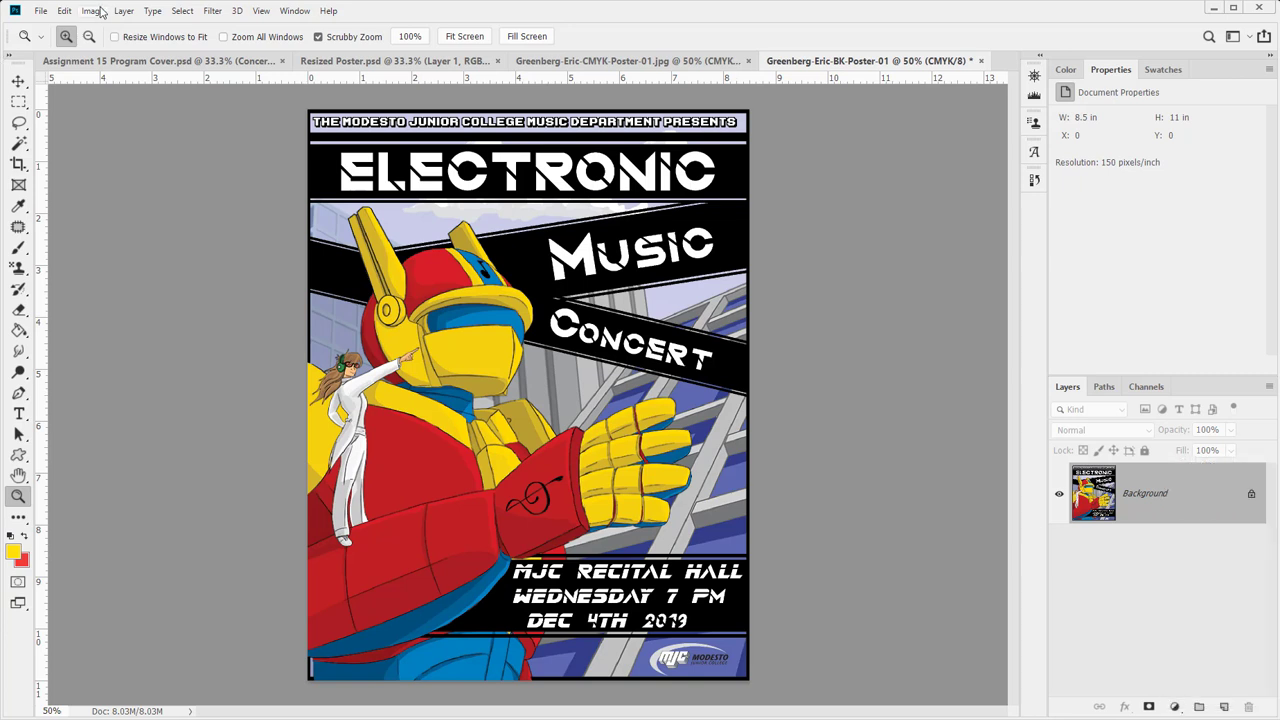
pyautogui.click(92, 12)
pyautogui.moveTo(100, 35)
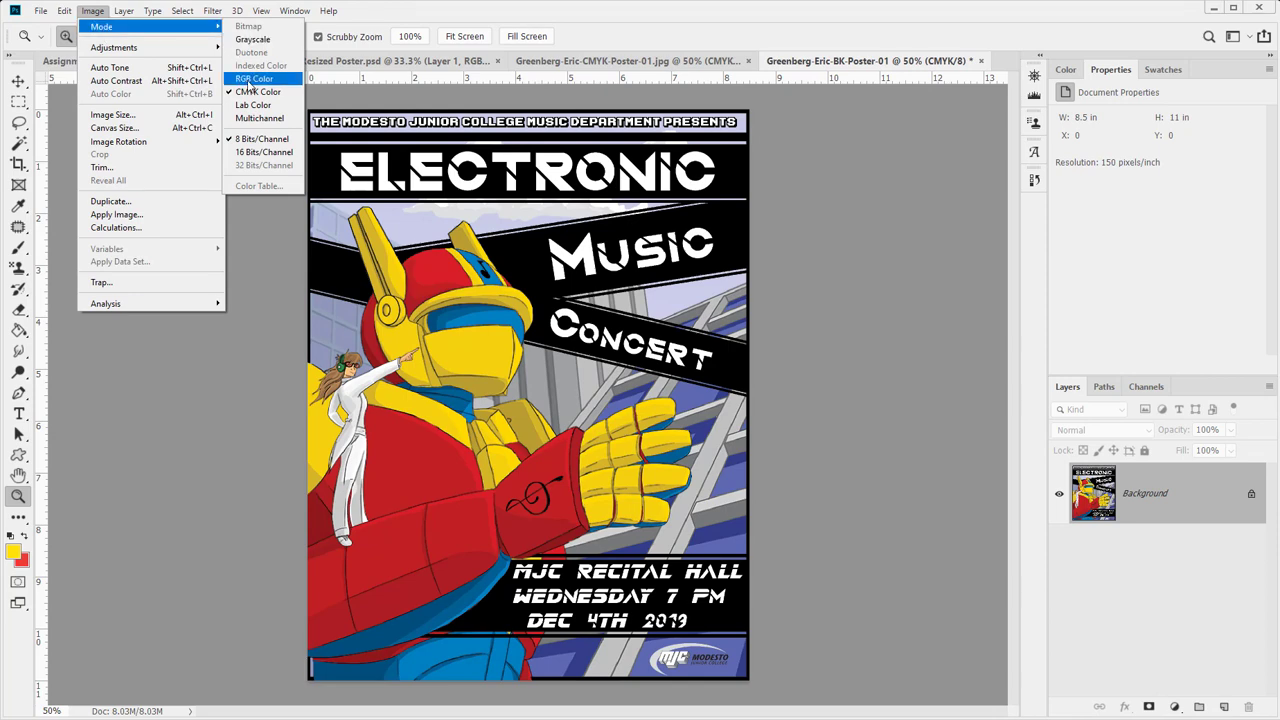
pyautogui.moveTo(64, 11)
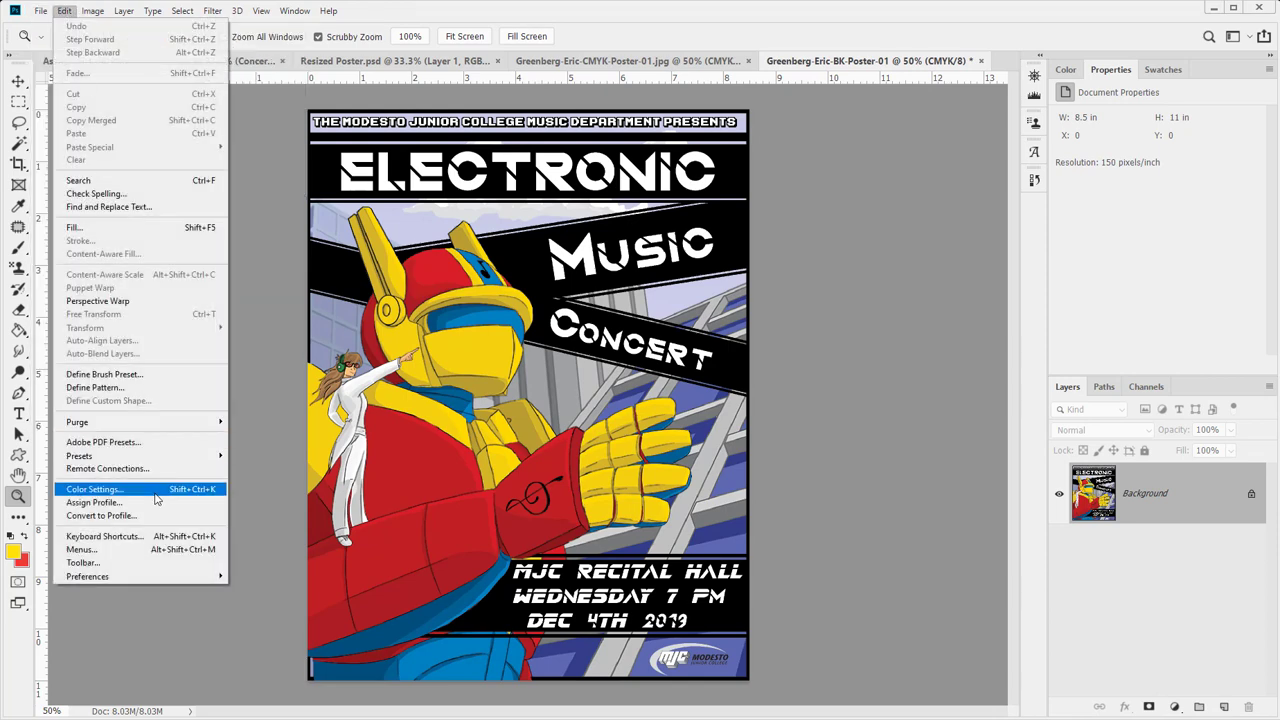
pyautogui.click(167, 515)
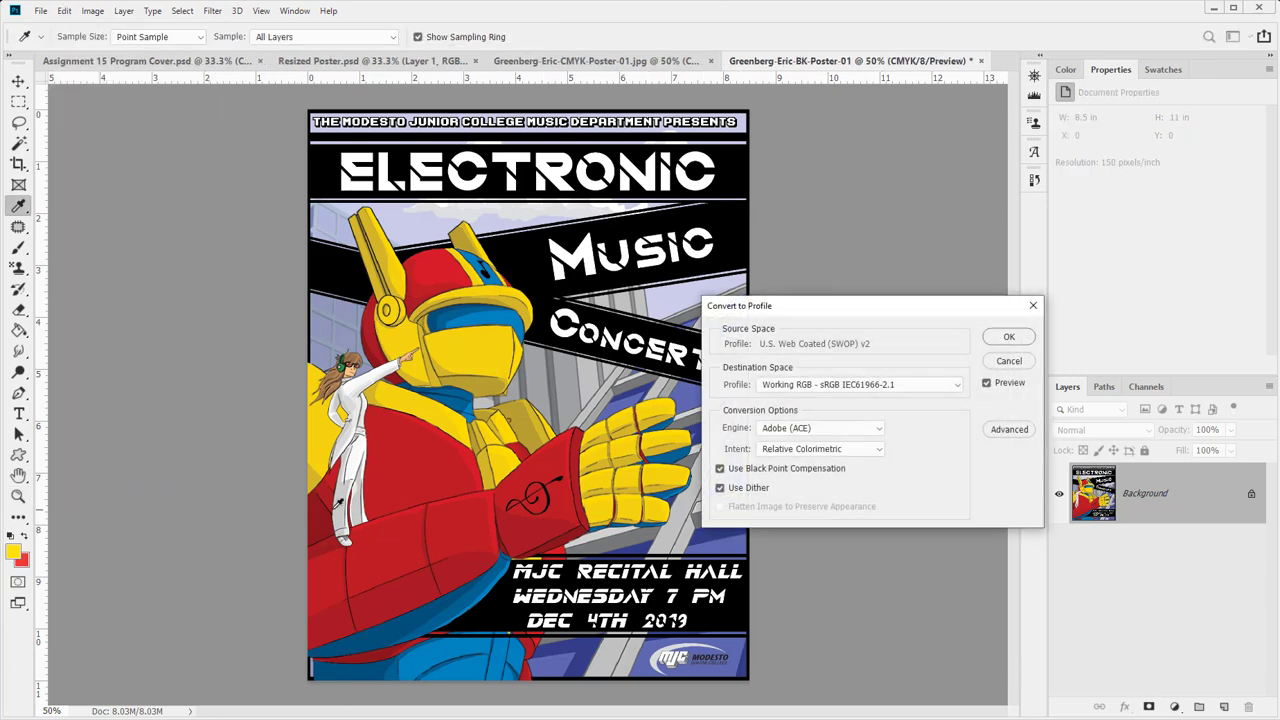
pyautogui.click(787, 386)
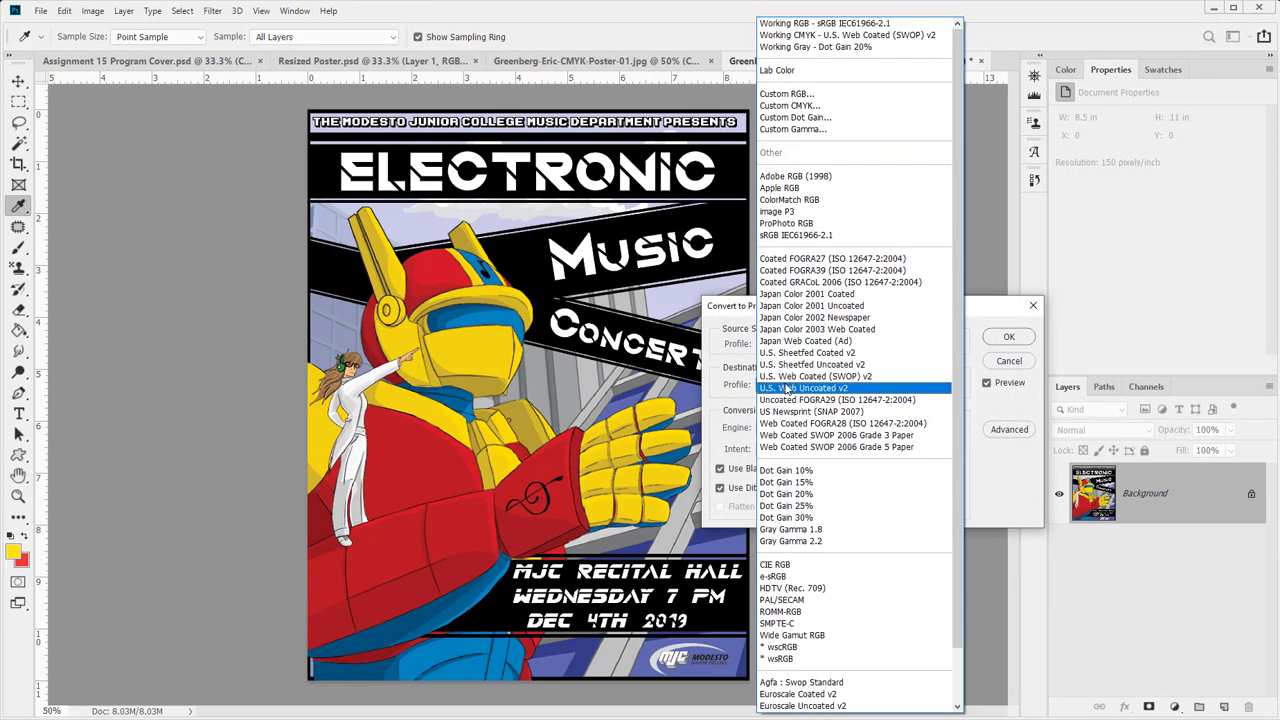
pyautogui.click(880, 25)
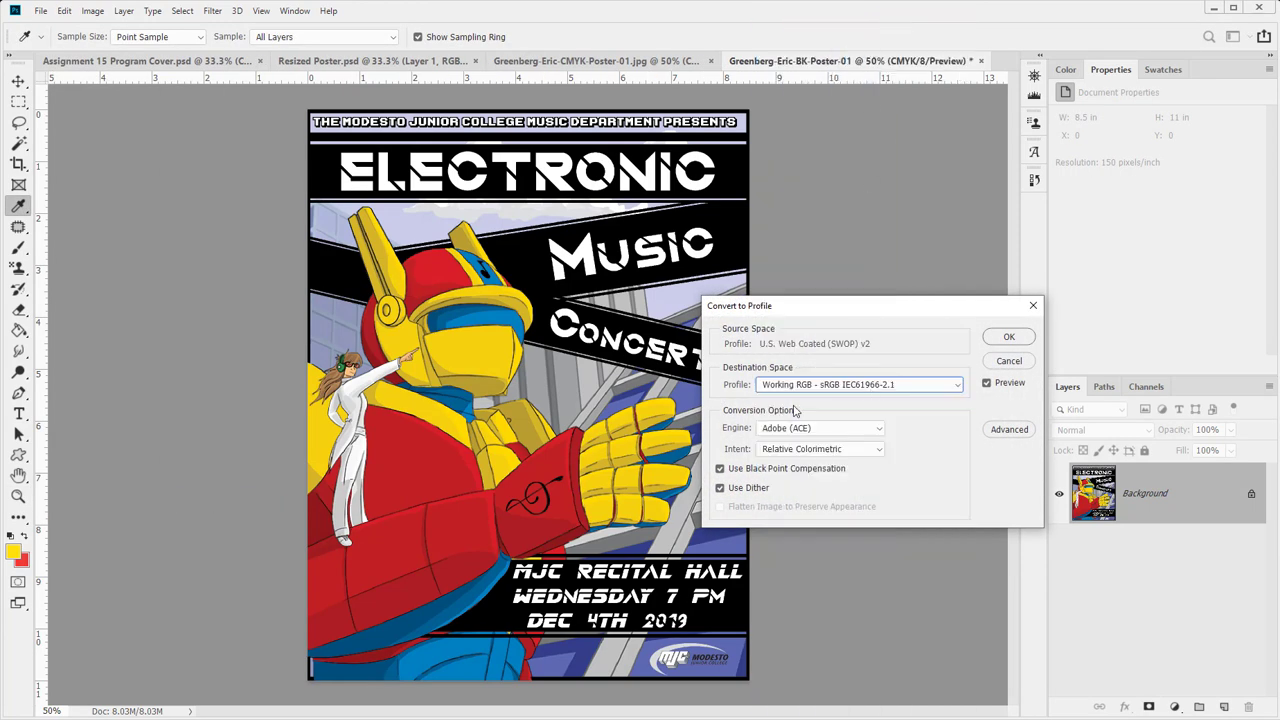
# - Compare the Perceptual, Absolute and Relative Colorimetric intents, settling on Perceptual
pyautogui.click(840, 452)
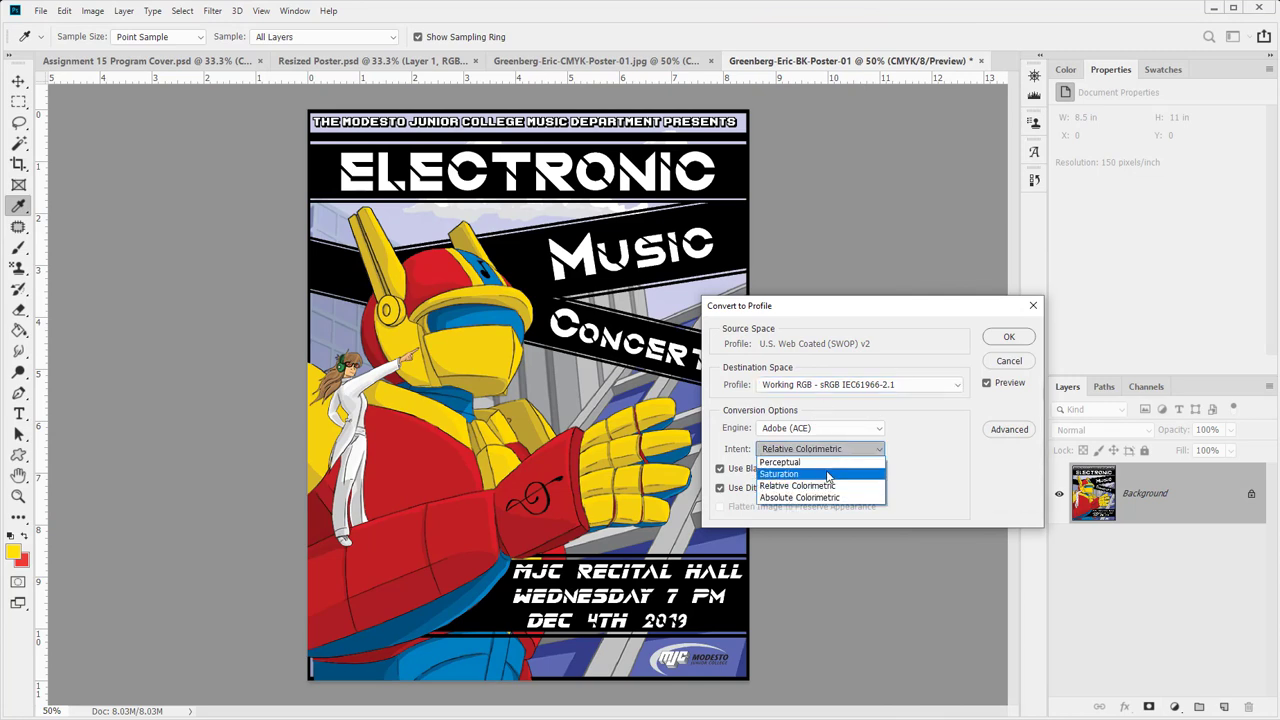
pyautogui.click(817, 458)
pyautogui.click(817, 458)
pyautogui.click(812, 497)
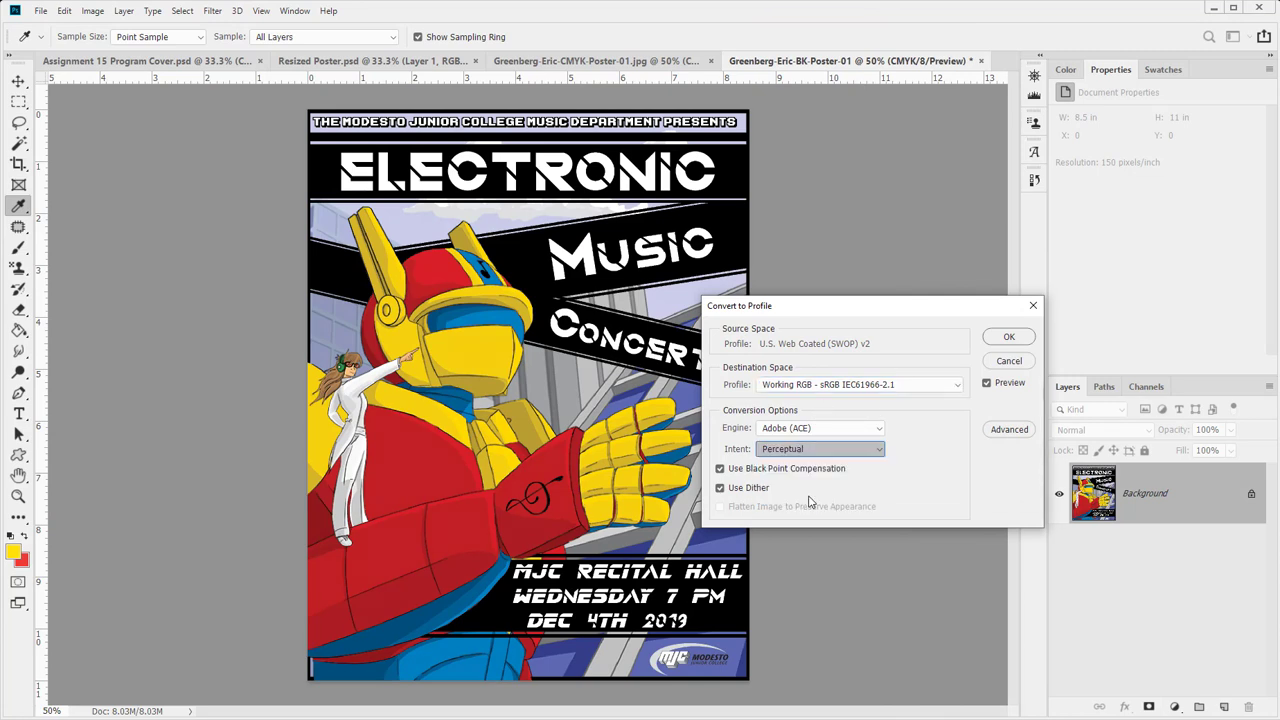
pyautogui.click(810, 452)
pyautogui.click(807, 486)
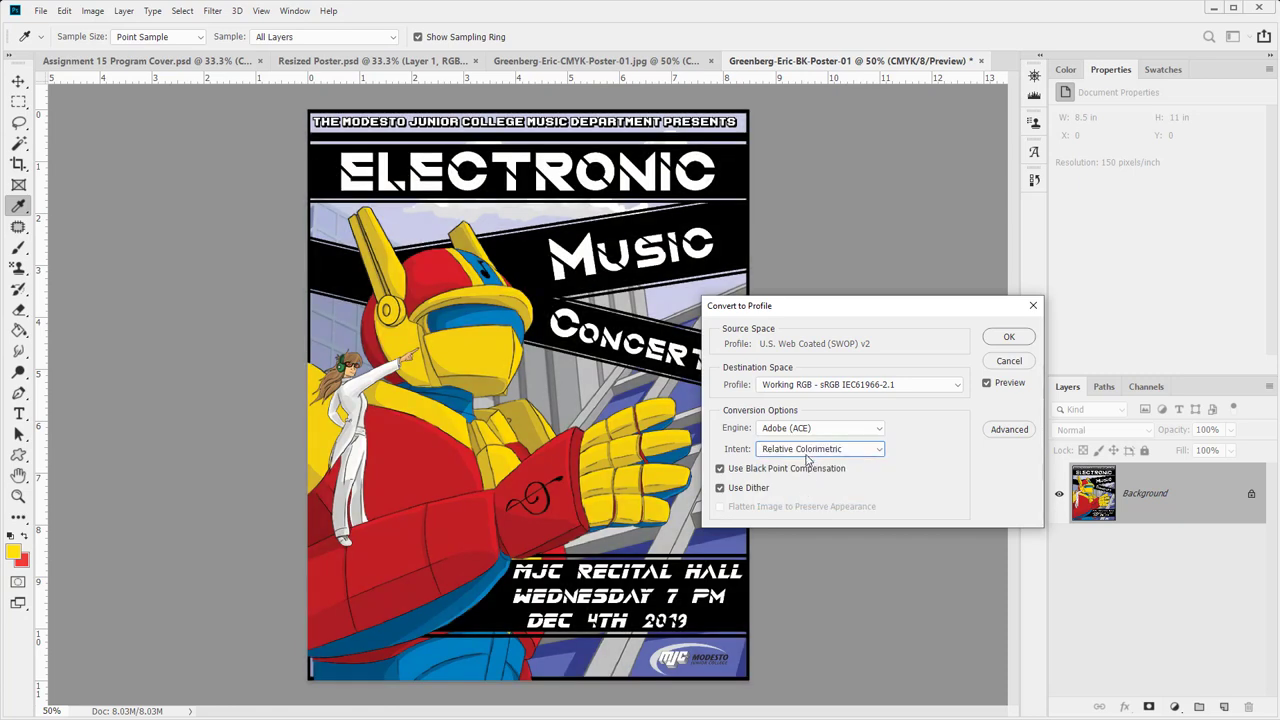
pyautogui.click(808, 450)
pyautogui.click(807, 463)
pyautogui.click(809, 449)
pyautogui.click(800, 498)
pyautogui.click(809, 450)
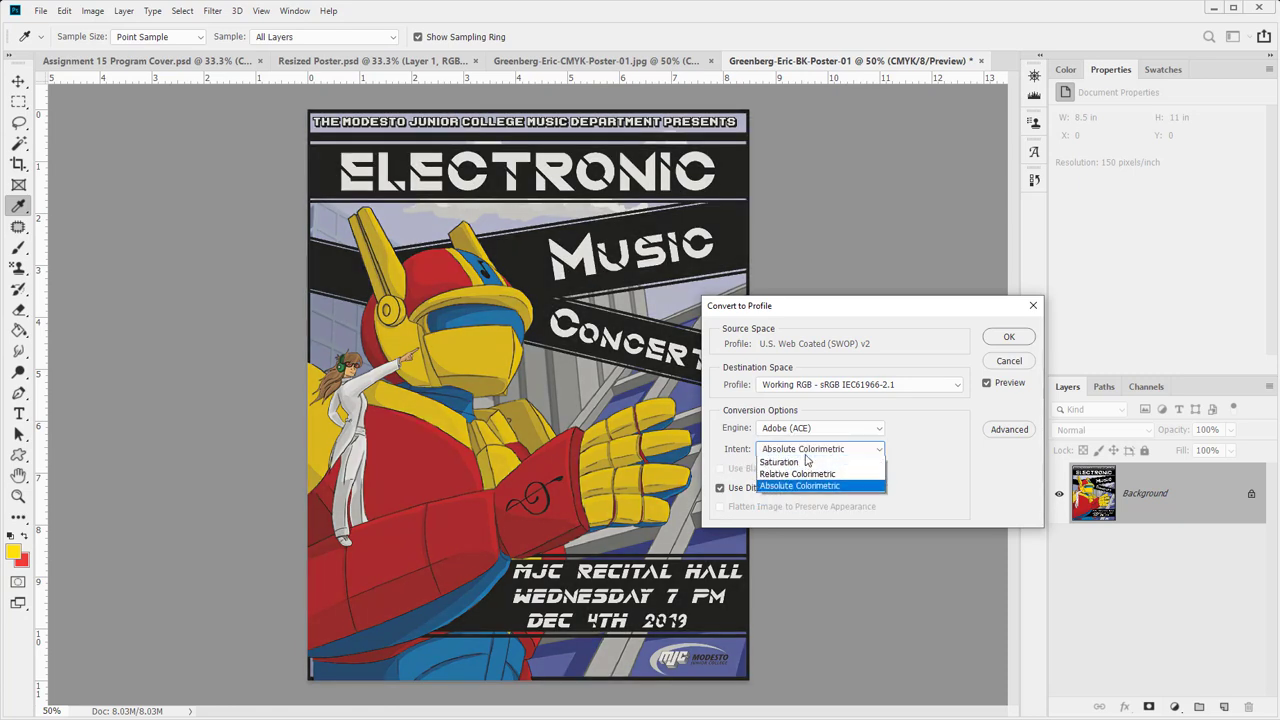
pyautogui.click(806, 463)
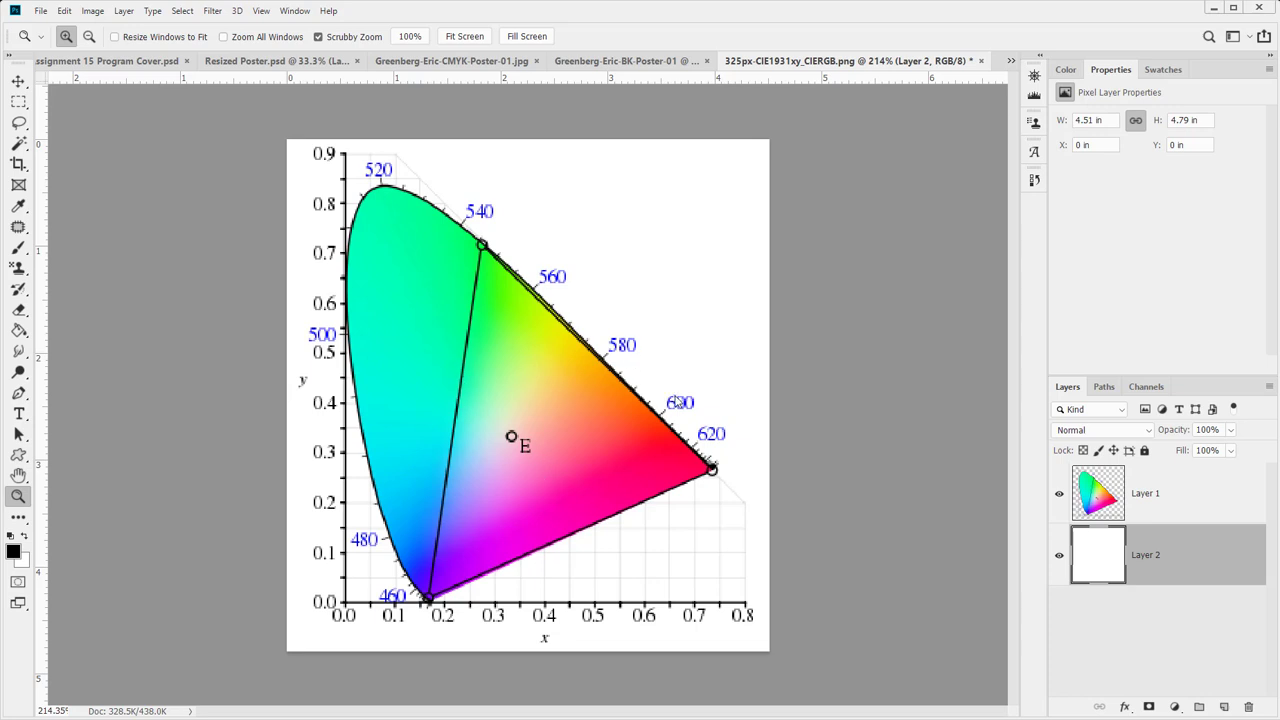
# - Go back to the -BK-Poster-01 poster tab, leaving it unconverted in CMYK
pyautogui.click(645, 61)
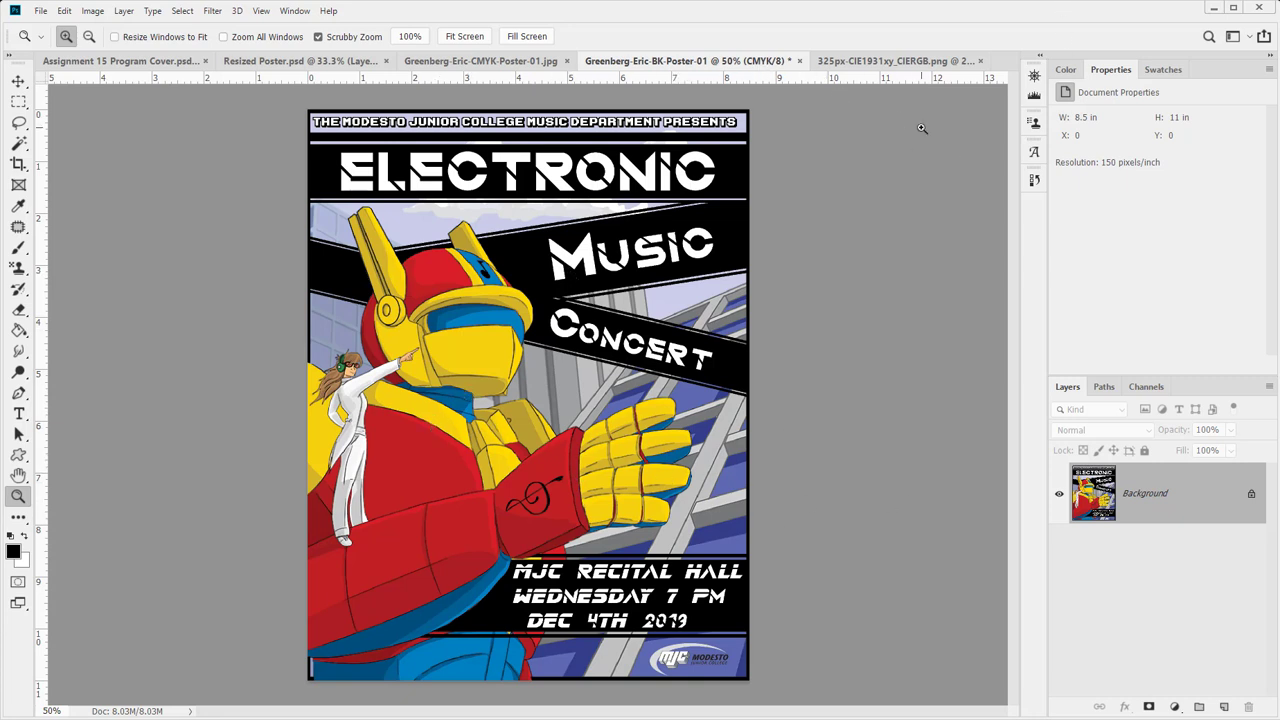
# - Convert the -BK-Poster-01 poster from CMYK to sRGB IEC61966-2.1 with Convert to Profile
pyautogui.click(182, 11)
pyautogui.moveTo(150, 11)
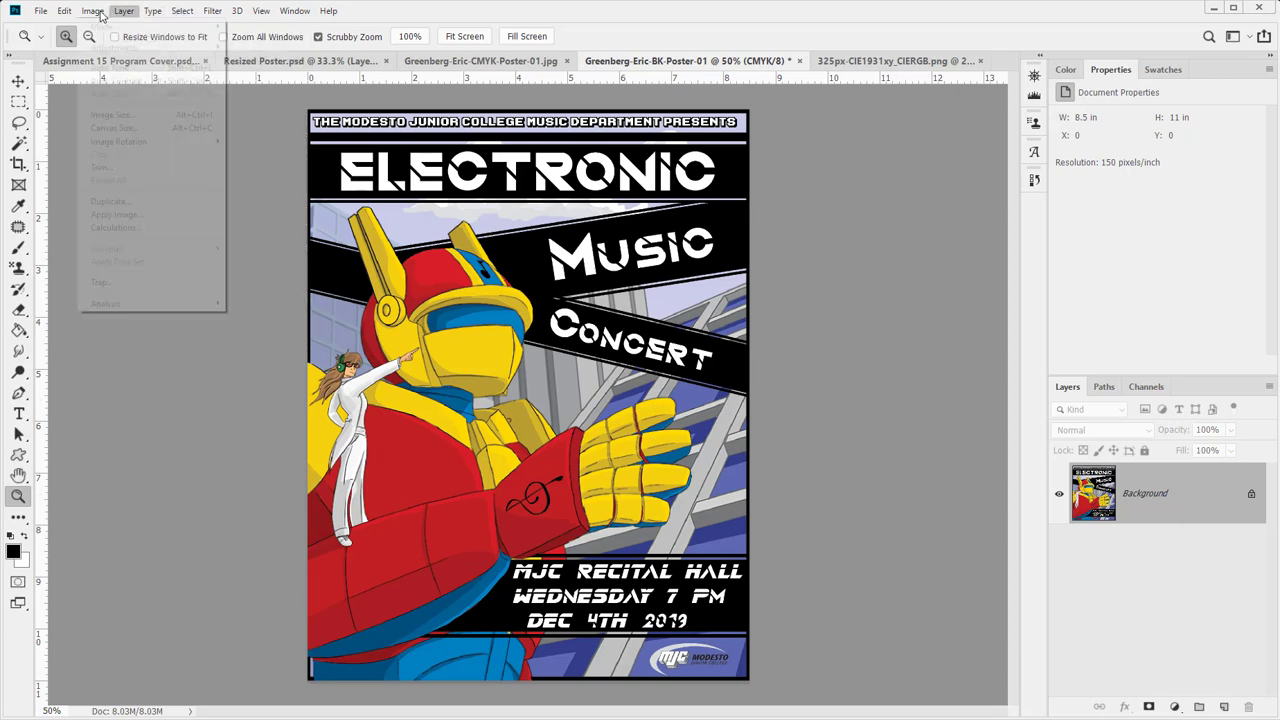
pyautogui.click(93, 11)
pyautogui.click(93, 11)
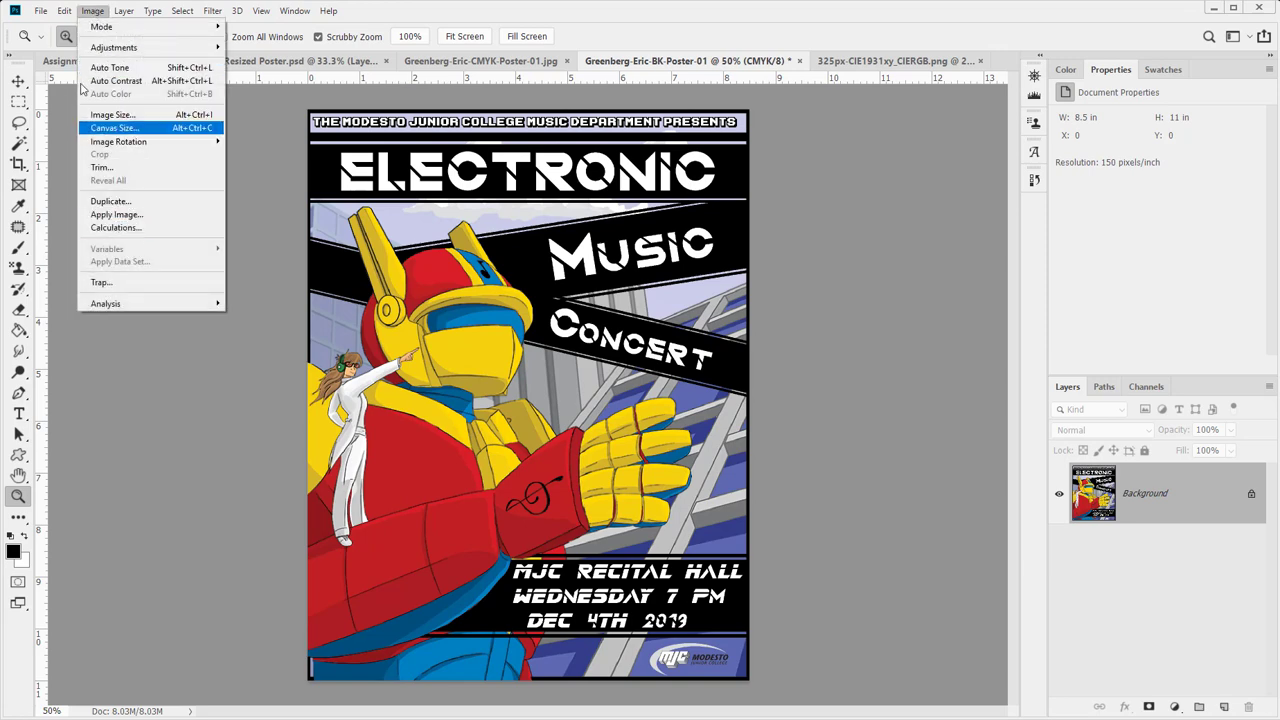
pyautogui.moveTo(64, 11)
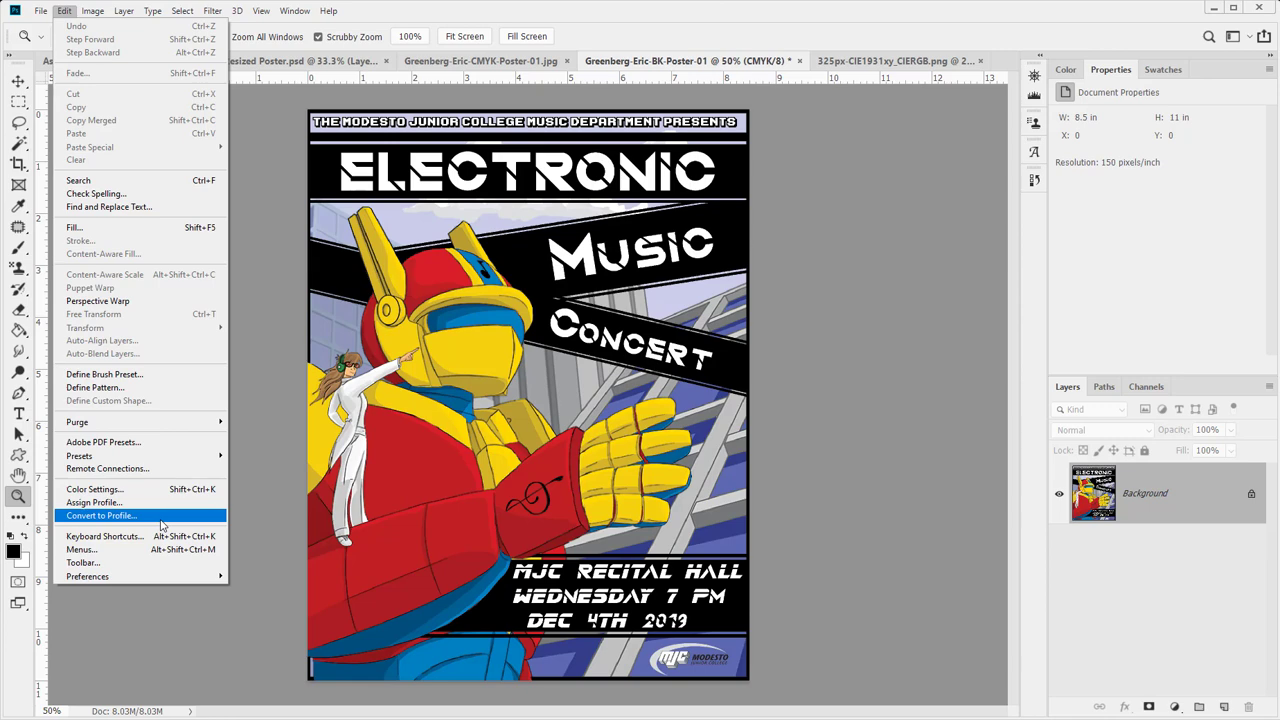
pyautogui.click(156, 518)
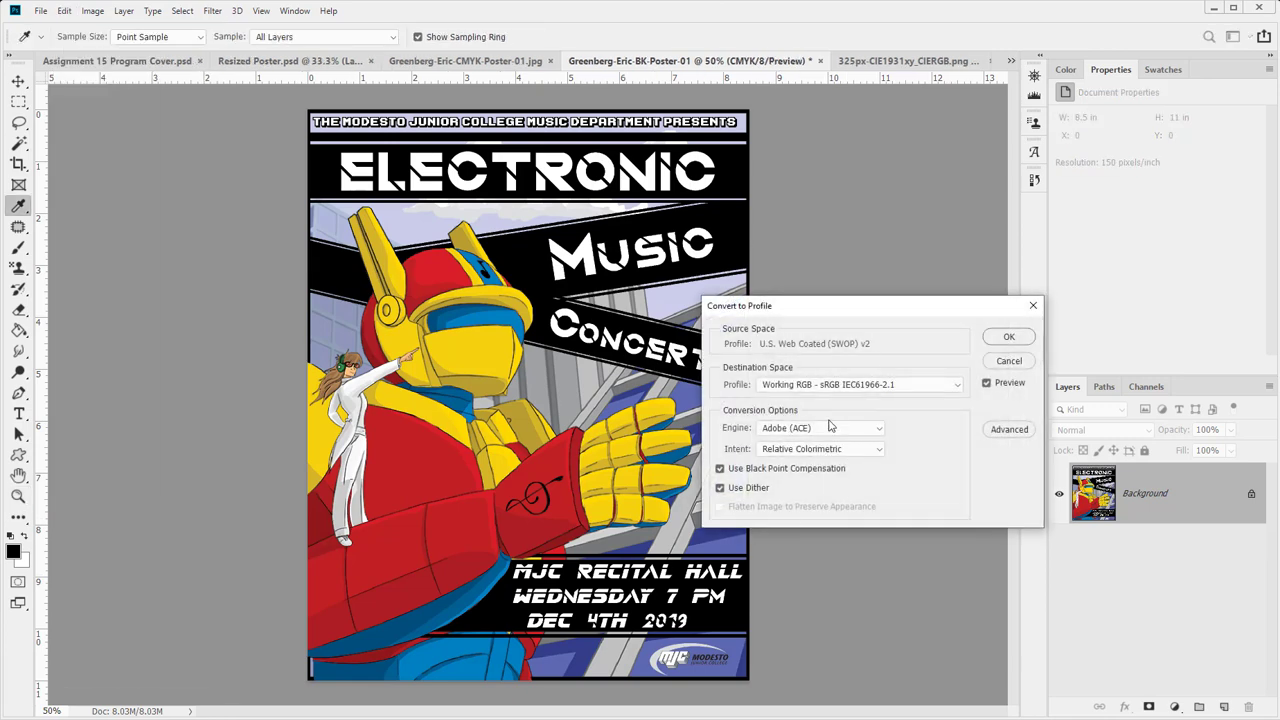
pyautogui.click(1008, 340)
pyautogui.press('z')
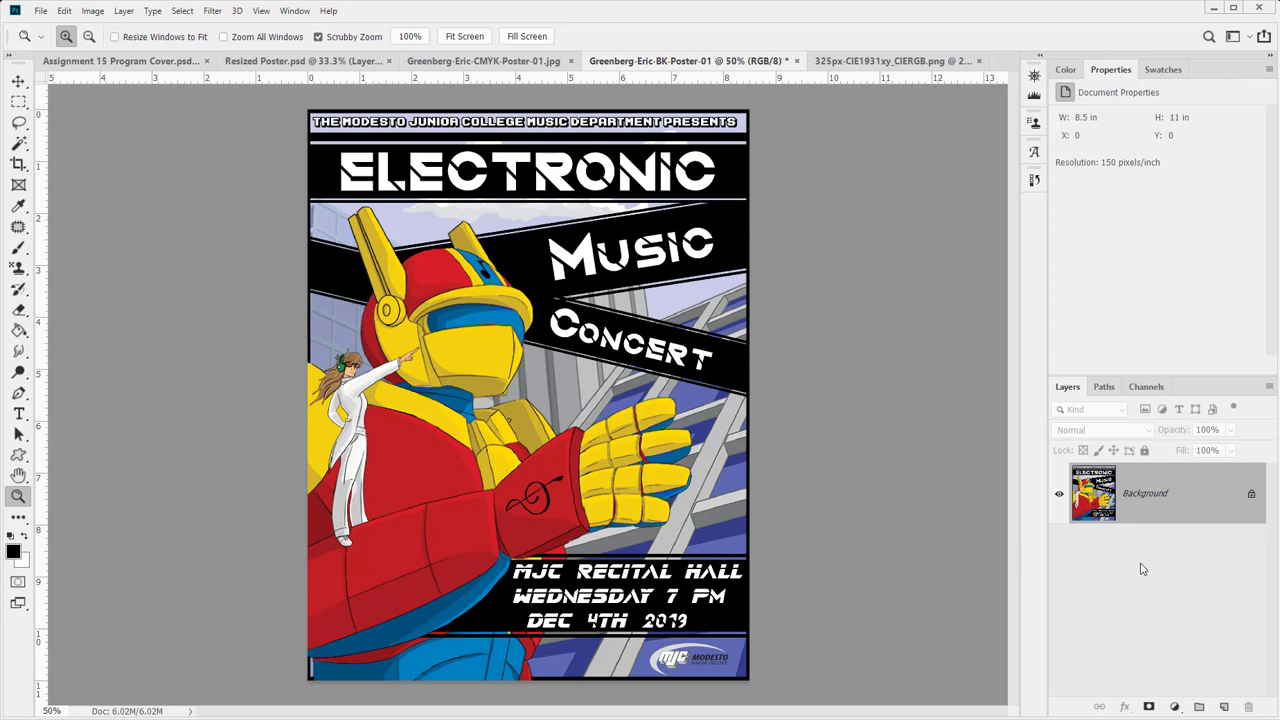
# - Add a Black & White adjustment layer, setting Reds 8, Yellows 74 and Blues 79 on the image
pyautogui.click(1174, 707)
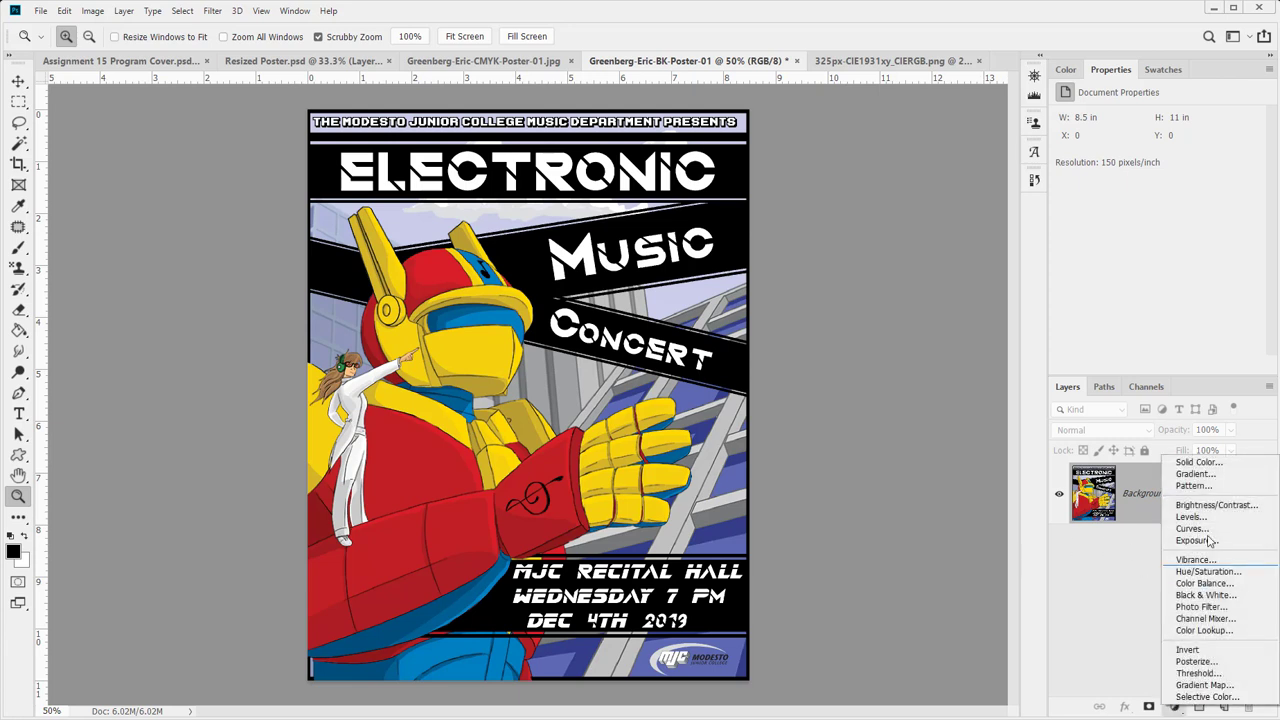
pyautogui.click(1208, 595)
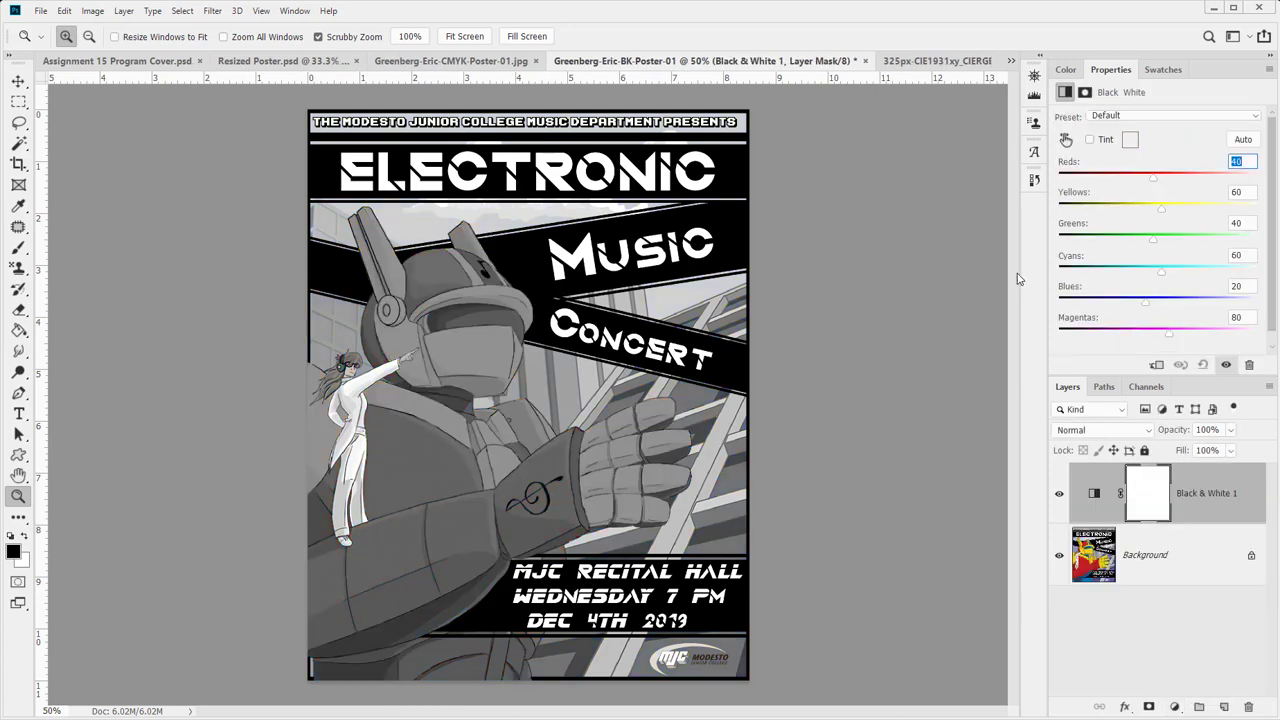
pyautogui.click(1065, 139)
pyautogui.moveTo(428, 463); pyautogui.dragTo(401, 481)
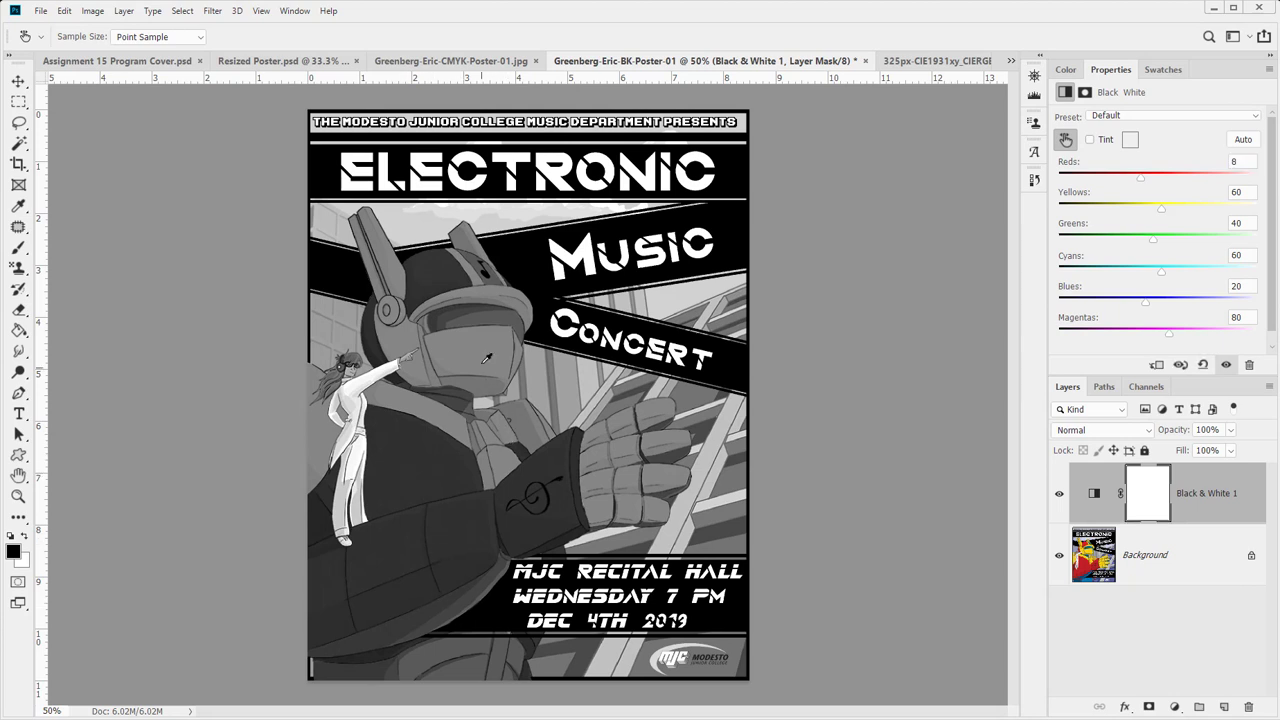
pyautogui.moveTo(485, 358); pyautogui.dragTo(507, 342)
pyautogui.moveTo(697, 282); pyautogui.dragTo(722, 303)
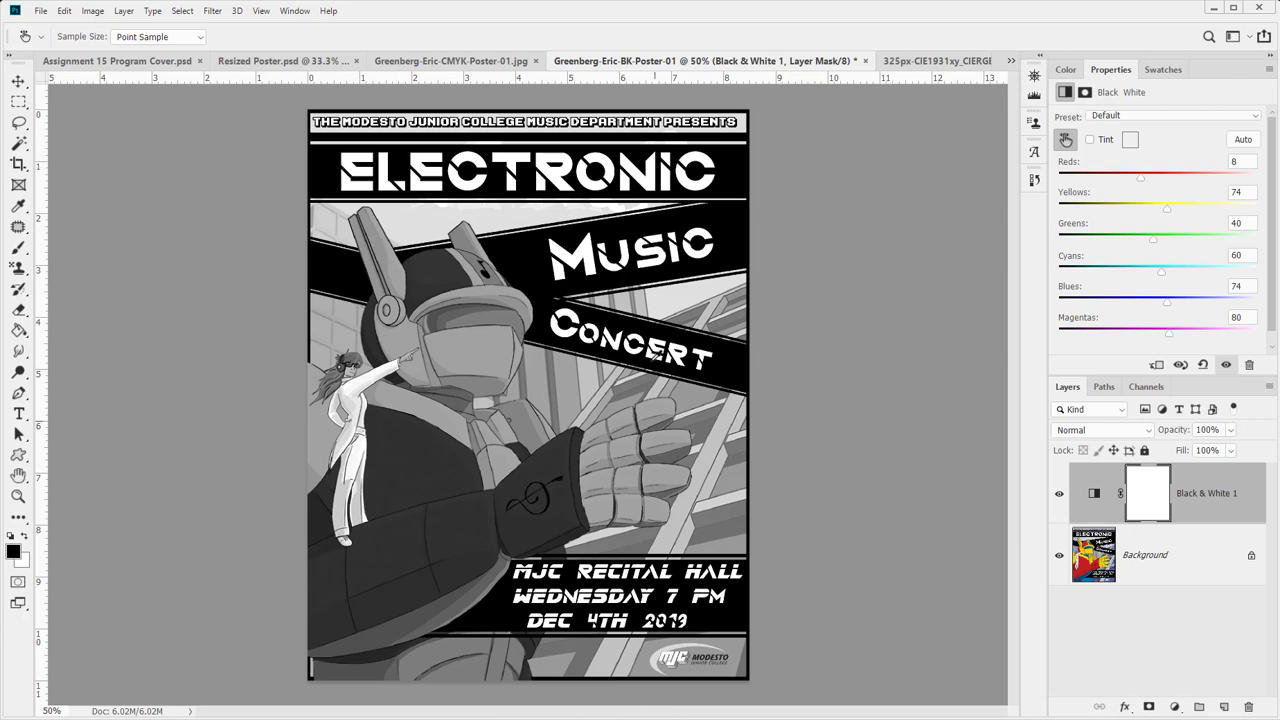
pyautogui.moveTo(693, 666); pyautogui.dragTo(699, 678)
# - Zoom out and in to inspect the grayscale poster's overall look and details
pyautogui.click(18, 495)
pyautogui.keyDown('alt'); pyautogui.click(419, 510); pyautogui.keyUp('alt')
pyautogui.moveTo(419, 510); pyautogui.dragTo(383, 509)
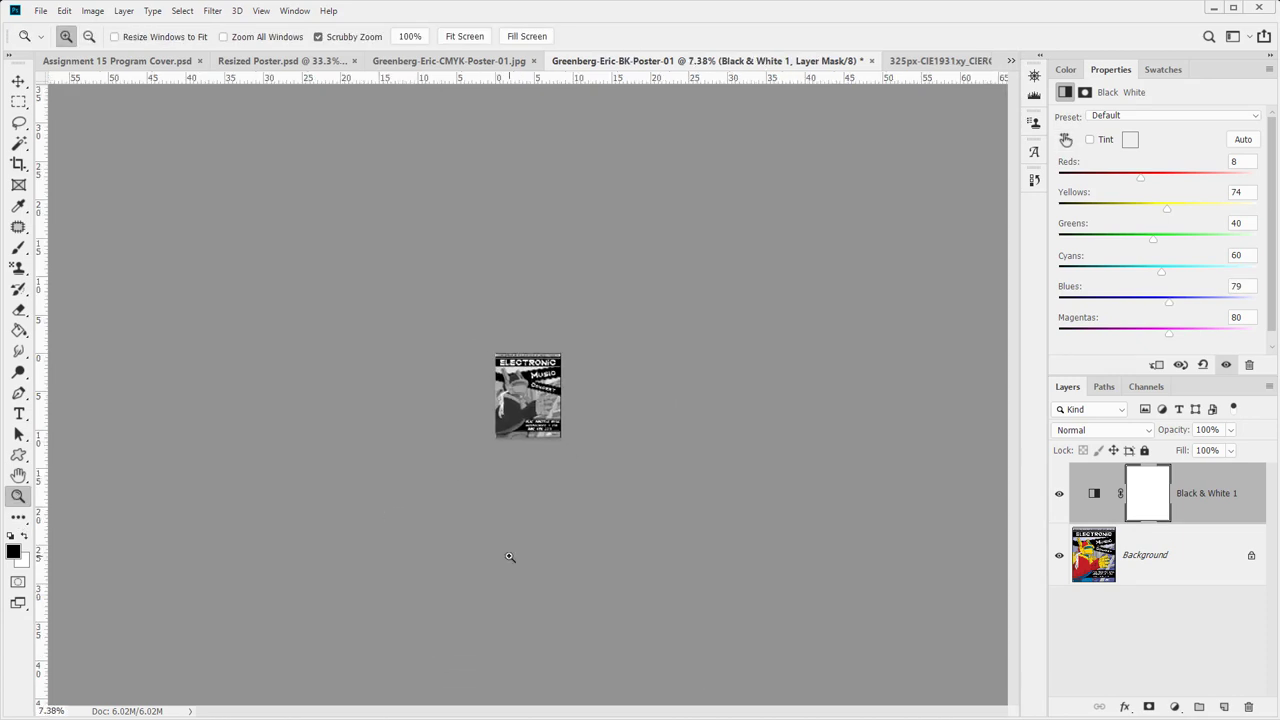
pyautogui.moveTo(542, 497); pyautogui.dragTo(621, 505)
pyautogui.scroll(6, 621, 505)
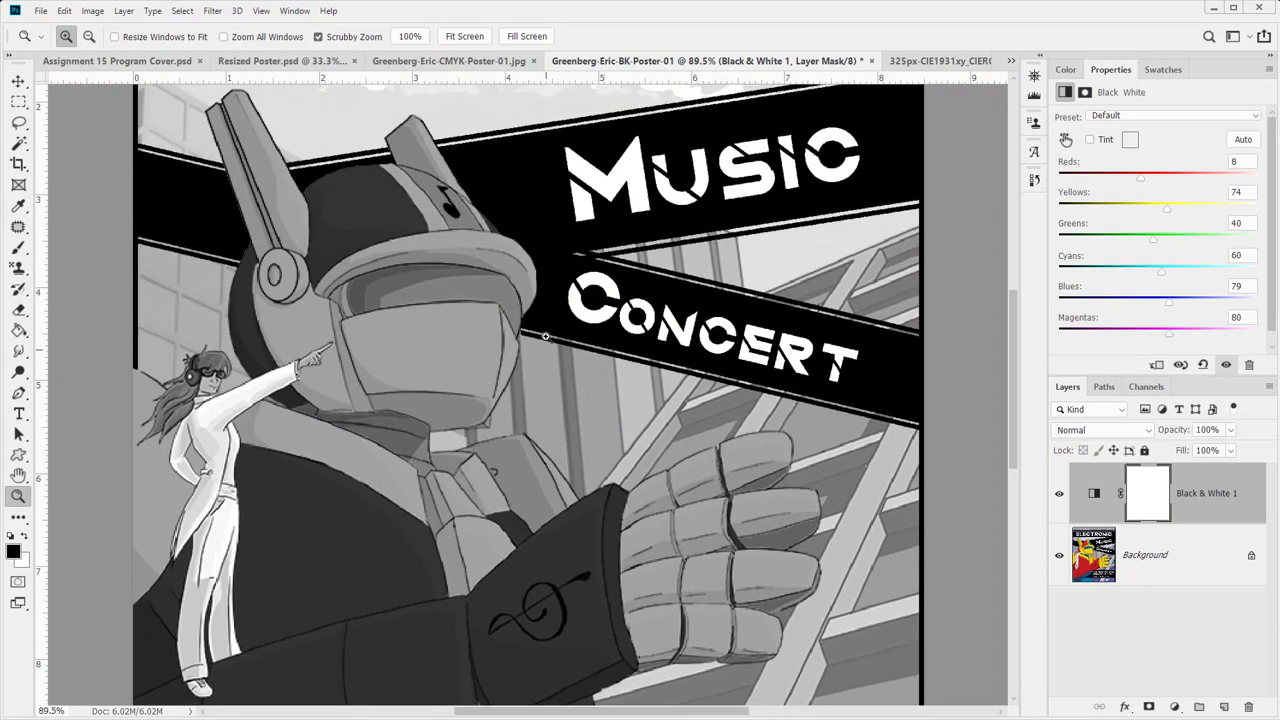
pyautogui.moveTo(491, 332); pyautogui.dragTo(468, 345)
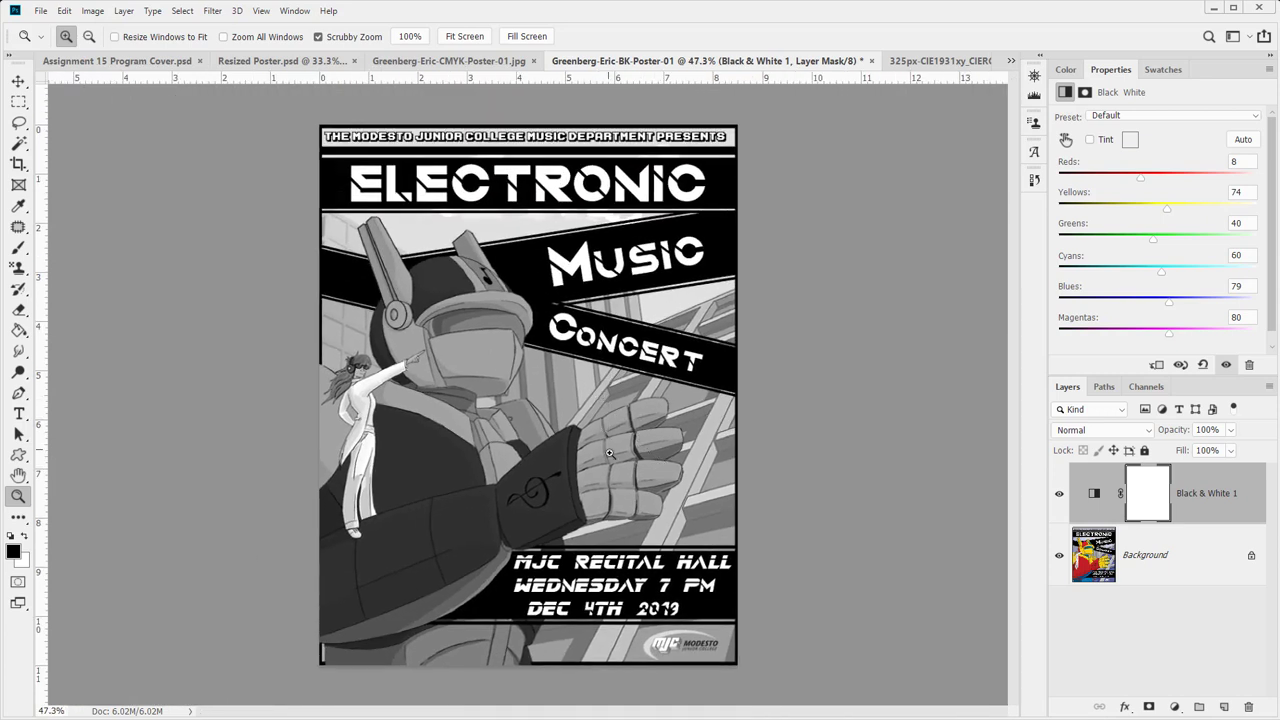
# - Flatten the grayscale poster and save it as a -BK-Poster-01 JPEG in To Submit
pyautogui.hotkey('ctrl', 'e')
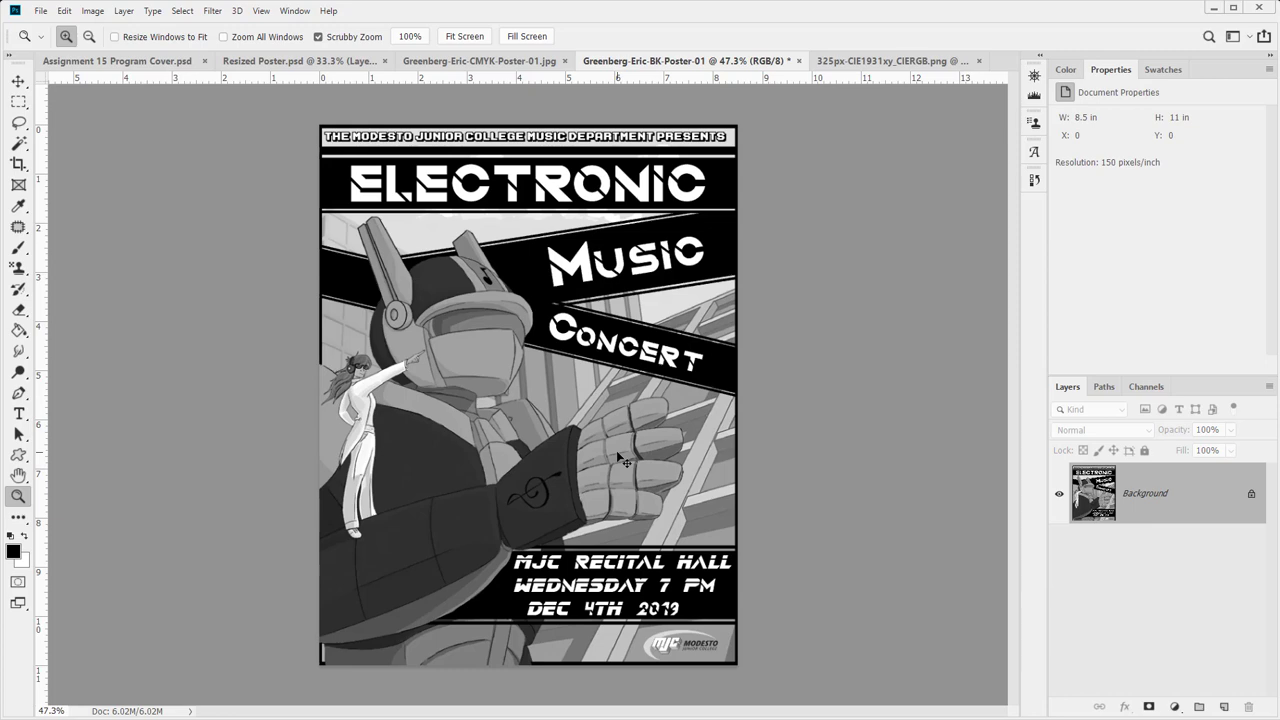
pyautogui.hotkey('ctrl', 'shift', 's')
pyautogui.press('Escape')
pyautogui.click(41, 13)
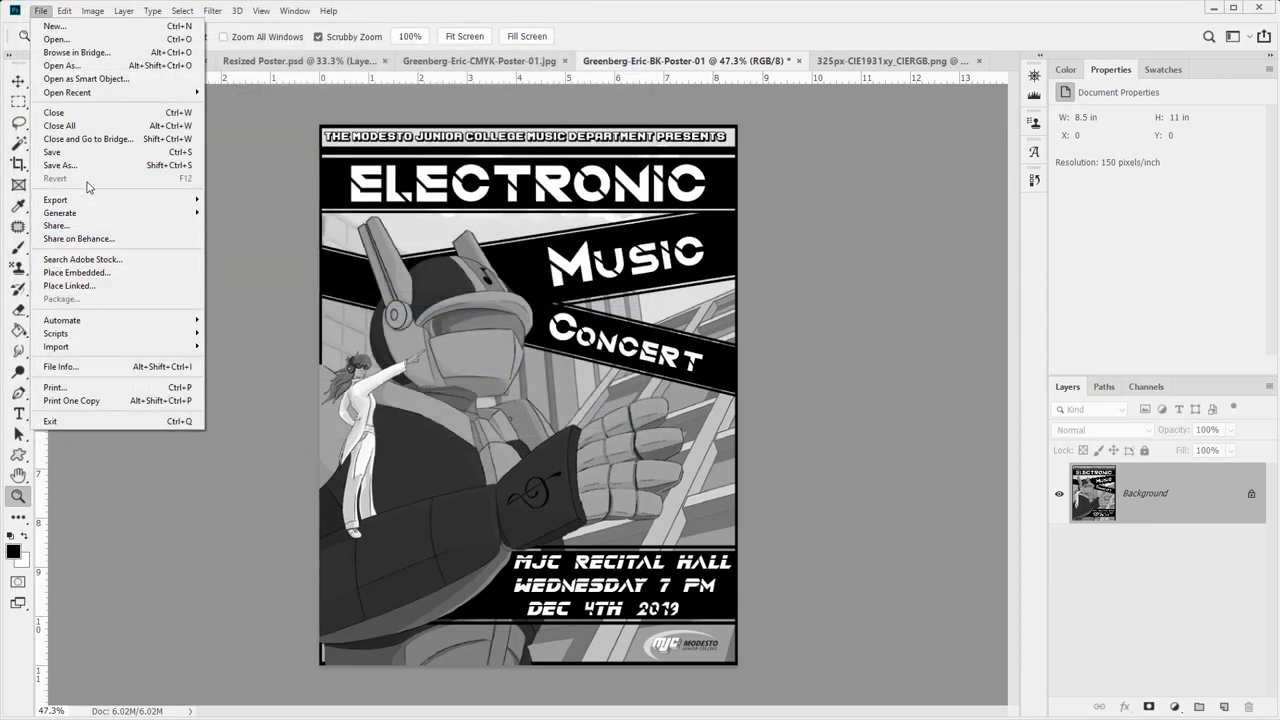
pyautogui.click(81, 168)
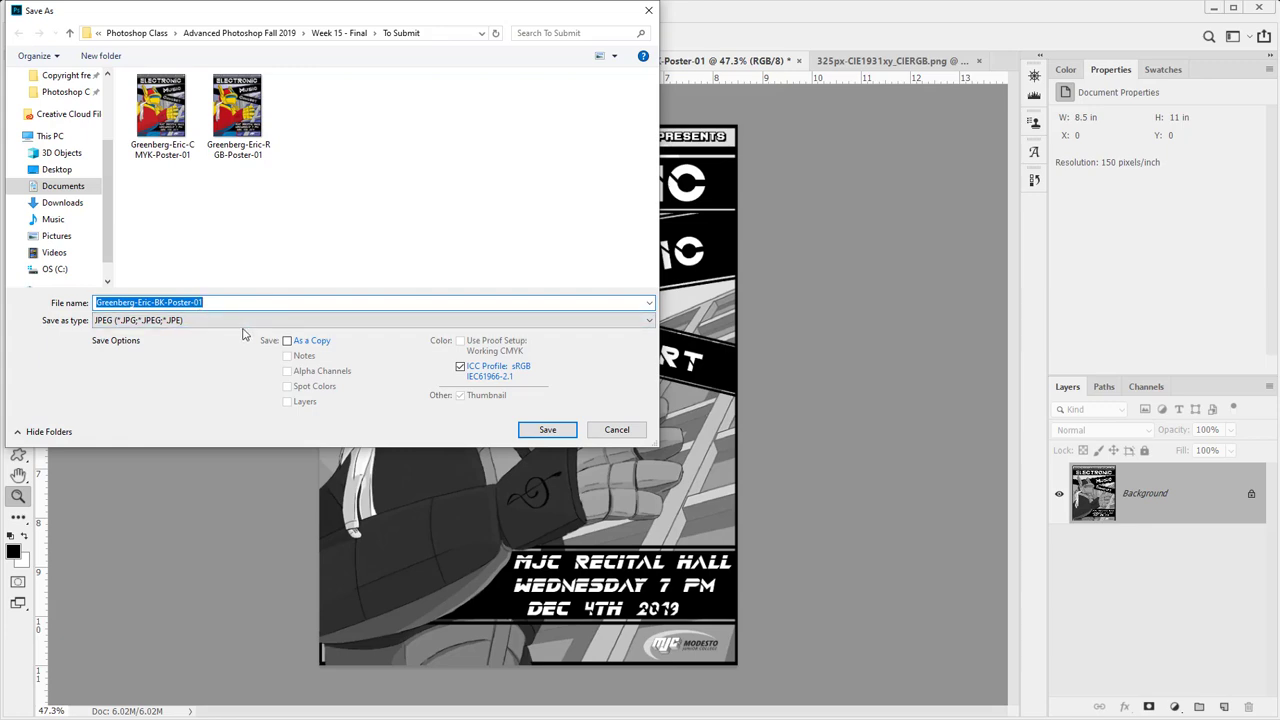
pyautogui.click(563, 430)
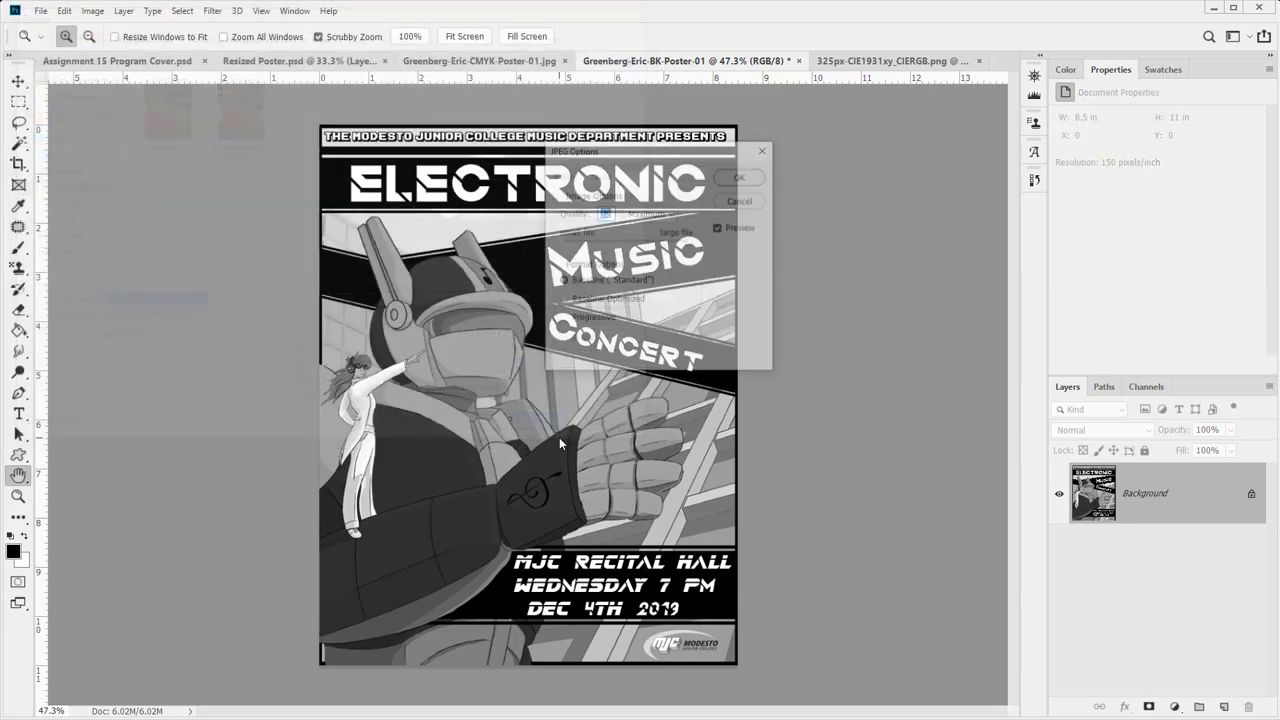
pyautogui.click(738, 177)
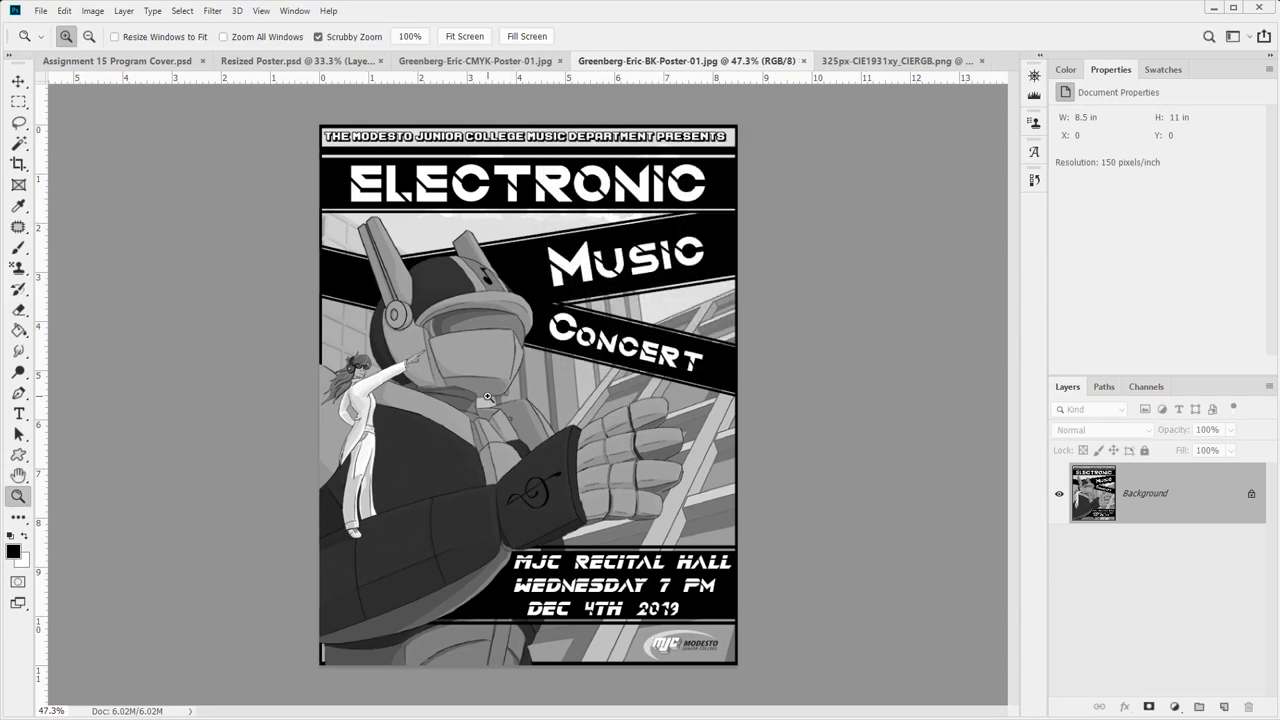
pyautogui.click(140, 61)
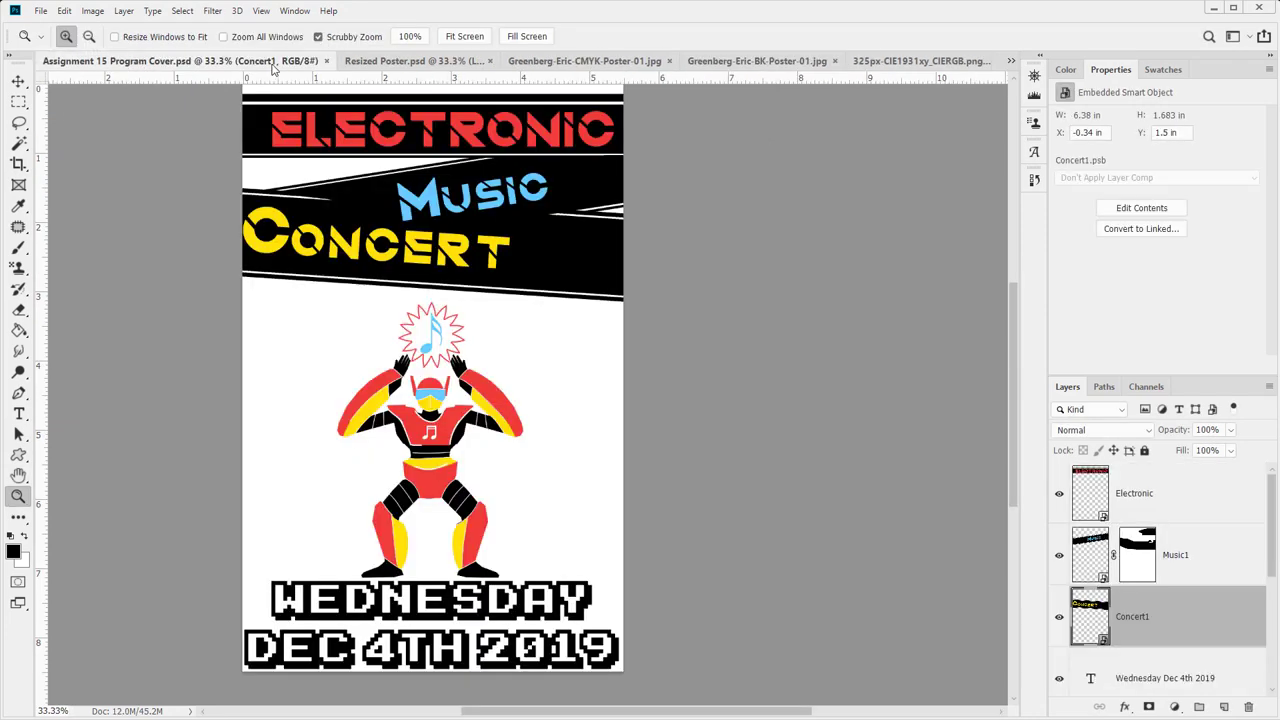
pyautogui.click(430, 62)
pyautogui.click(430, 61)
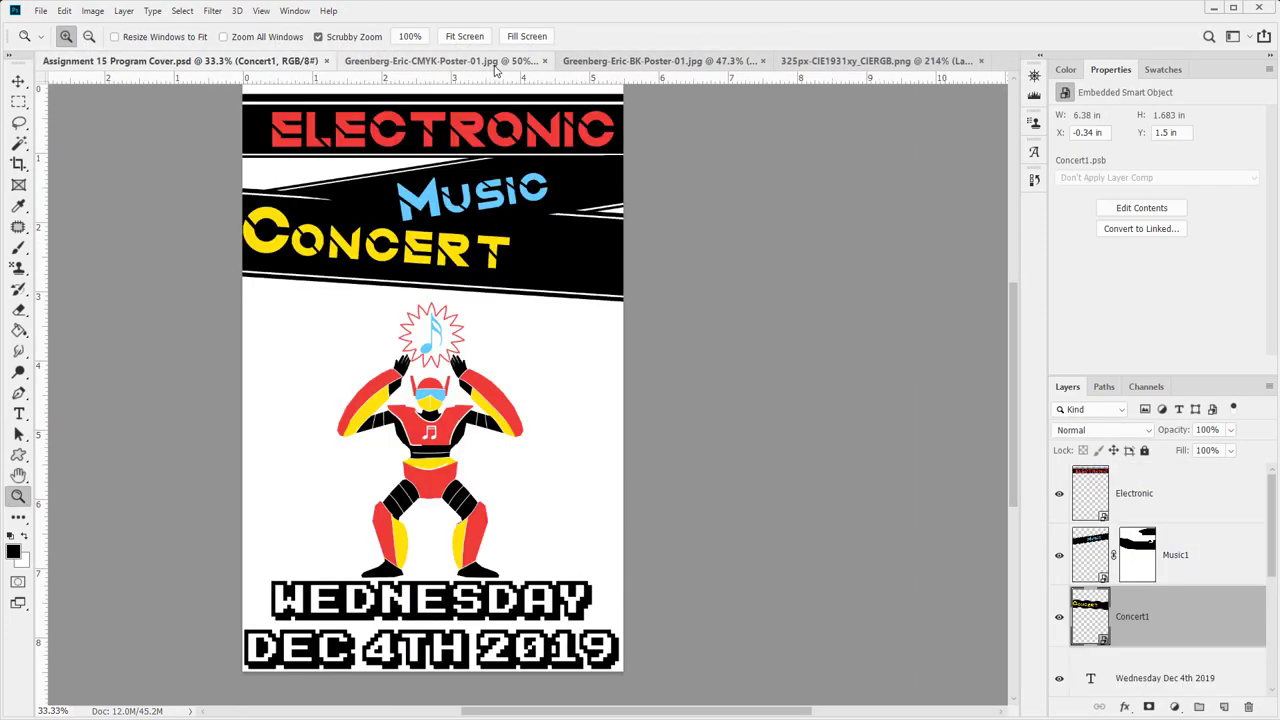
pyautogui.click(742, 62)
pyautogui.hotkey('ctrl', 'w')
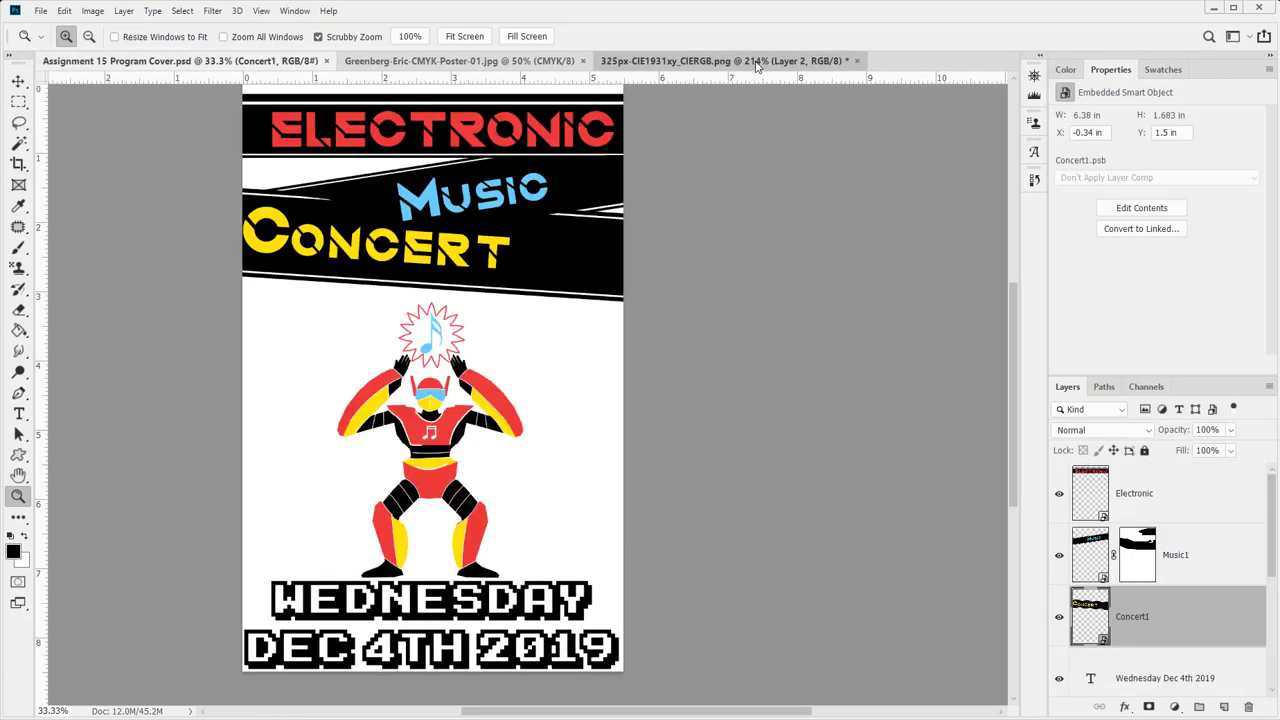
pyautogui.click(744, 63)
pyautogui.hotkey('ctrl', 'w')
pyautogui.click(634, 275)
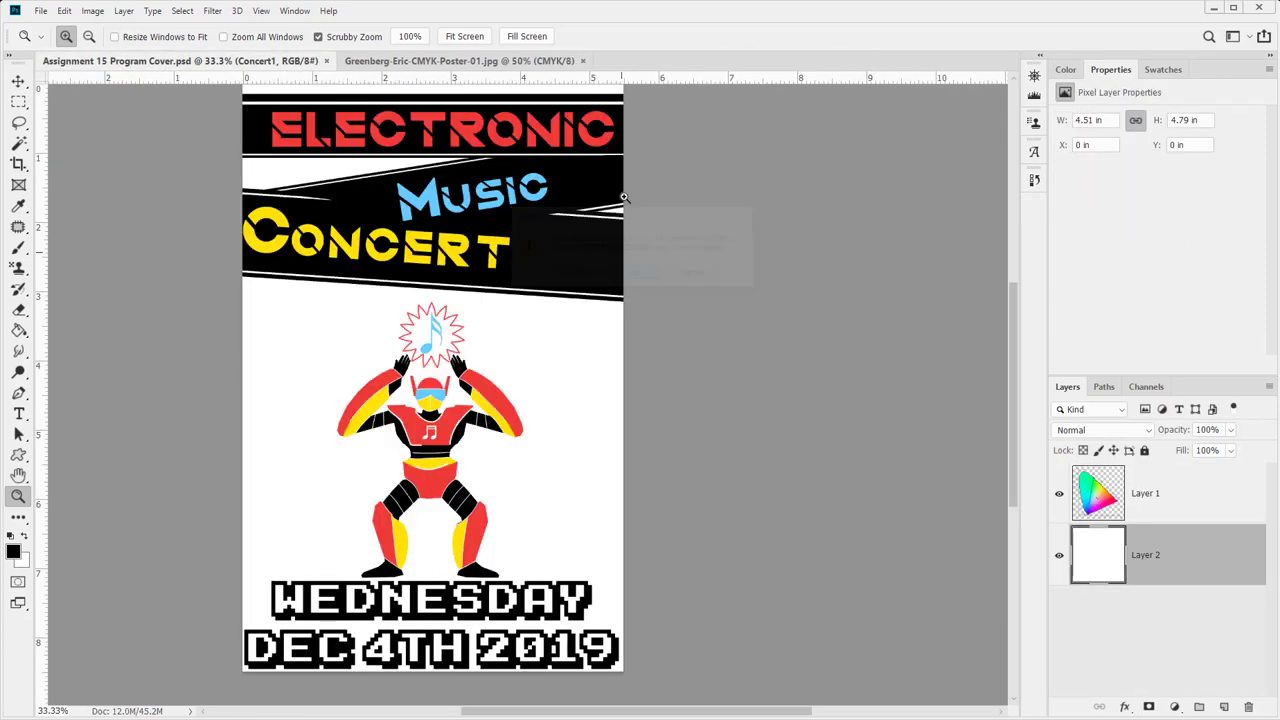
pyautogui.click(525, 63)
pyautogui.hotkey('ctrl', 'w')
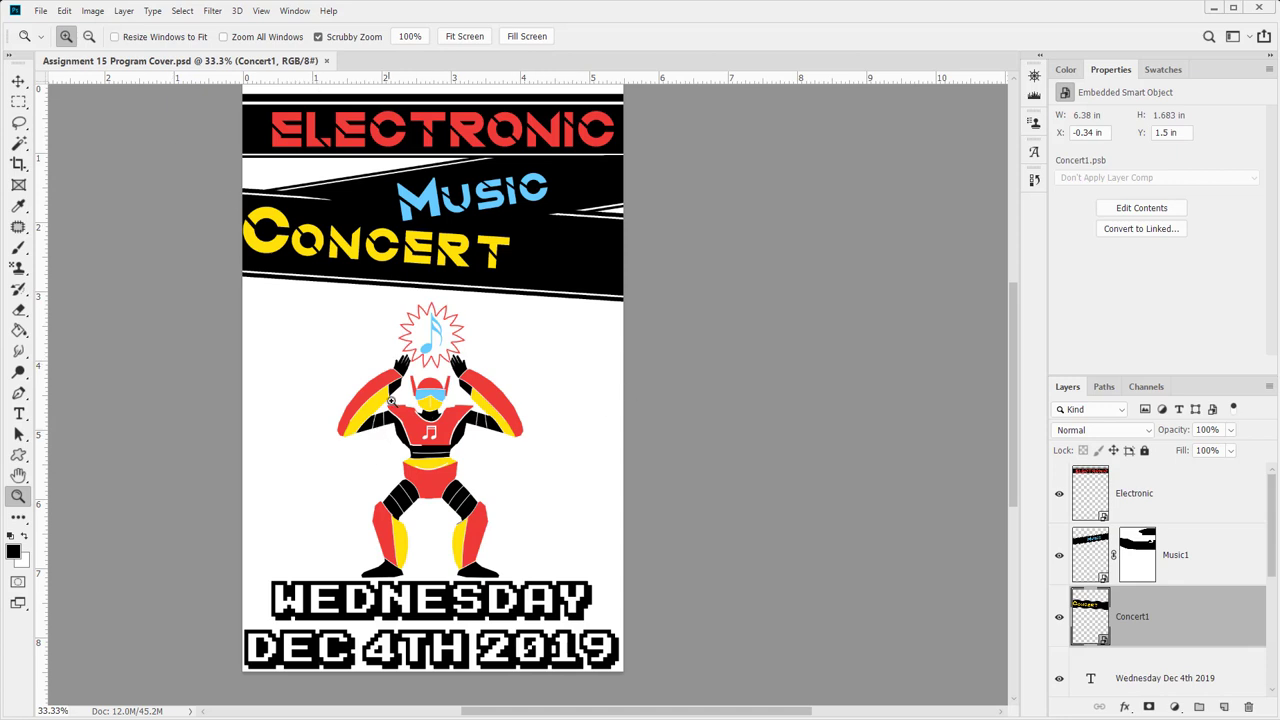
pyautogui.scroll(-5, 1220, 593)
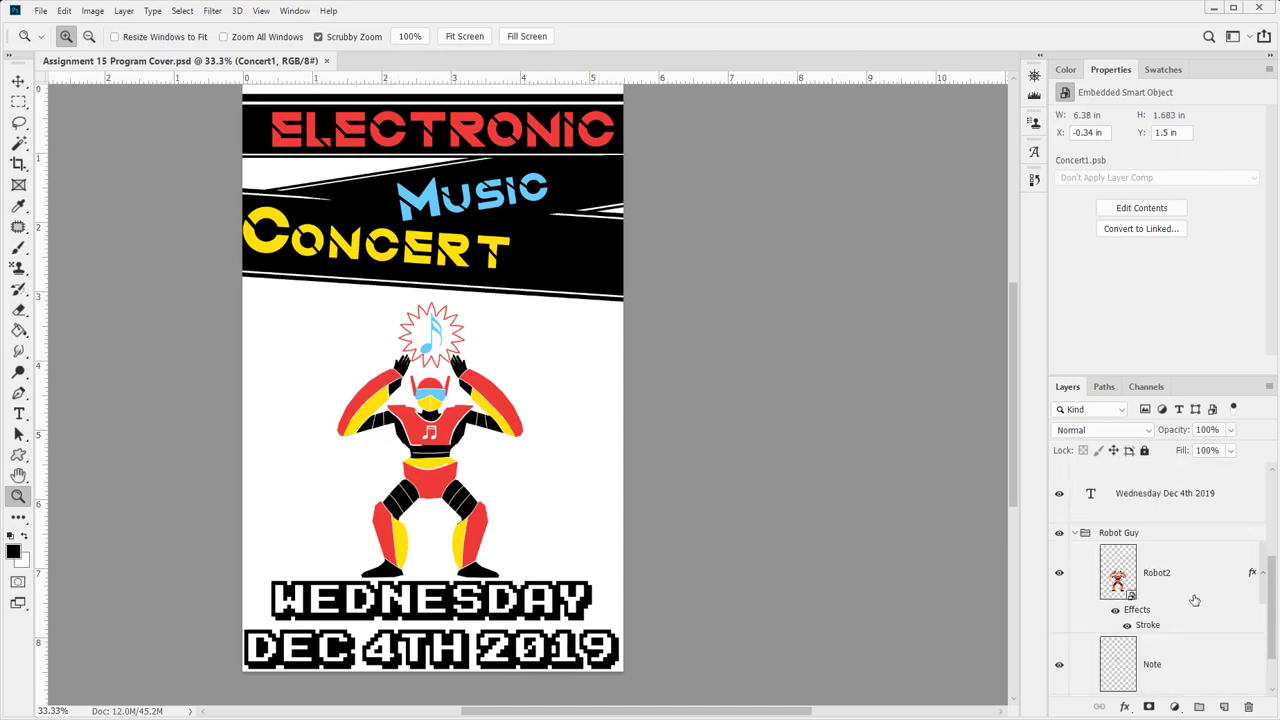
pyautogui.scroll(5, 1186, 606)
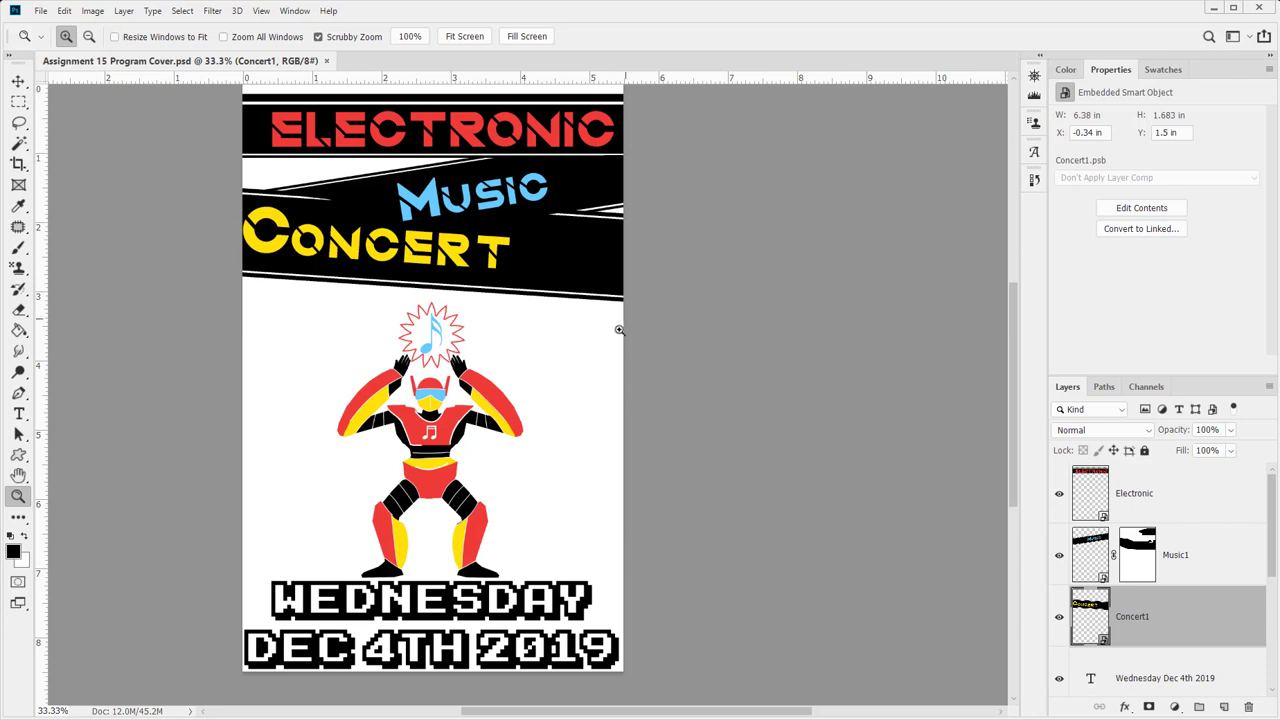
pyautogui.moveTo(617, 331); pyautogui.dragTo(580, 334)
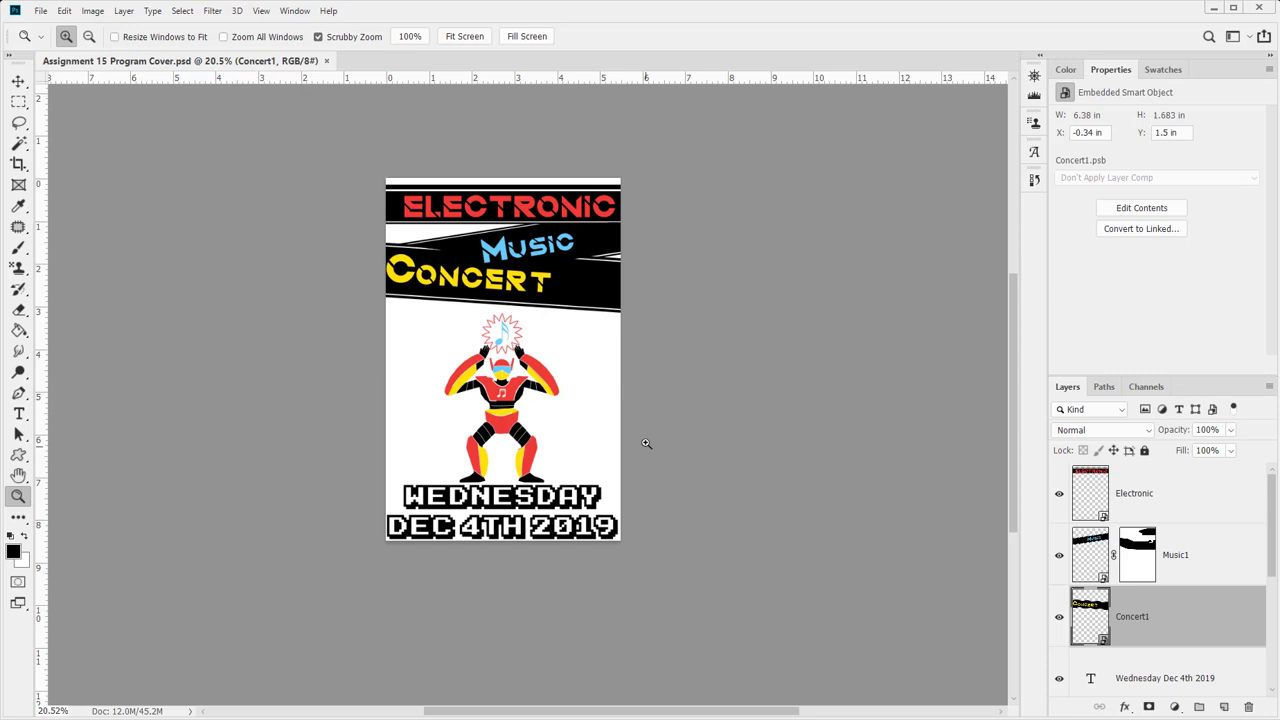
pyautogui.moveTo(568, 390); pyautogui.dragTo(576, 316)
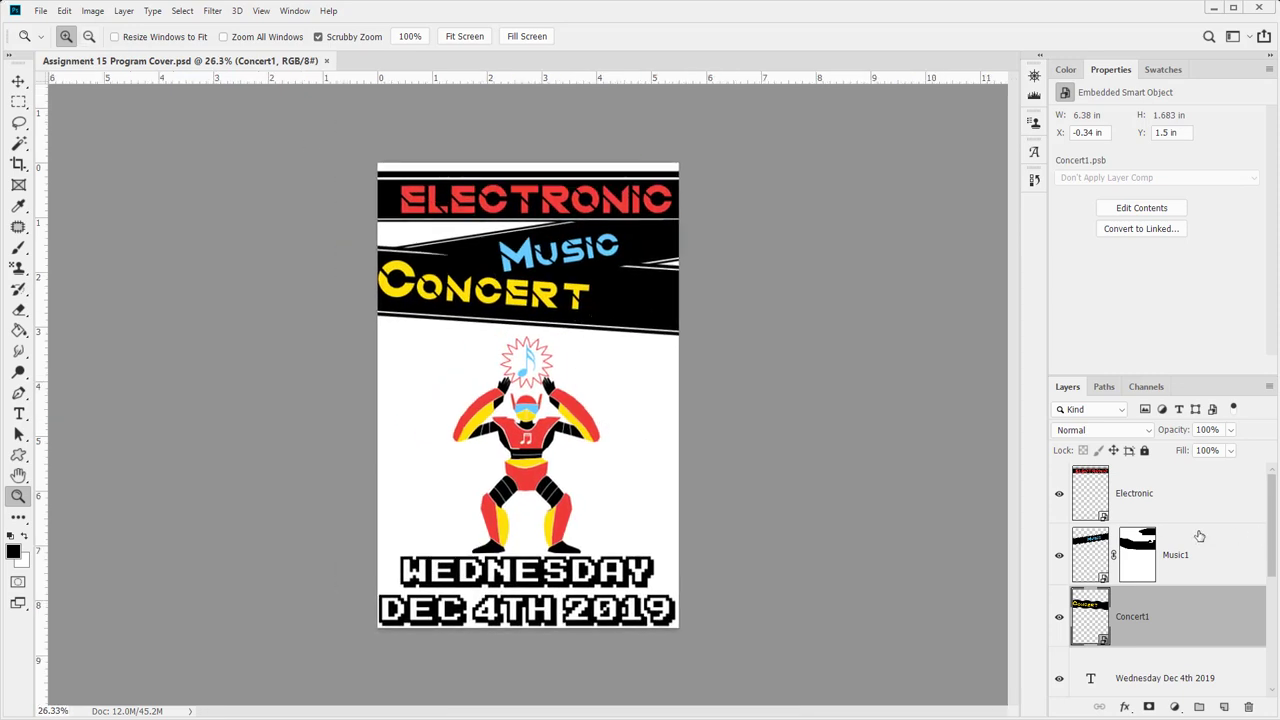
pyautogui.click(1217, 507)
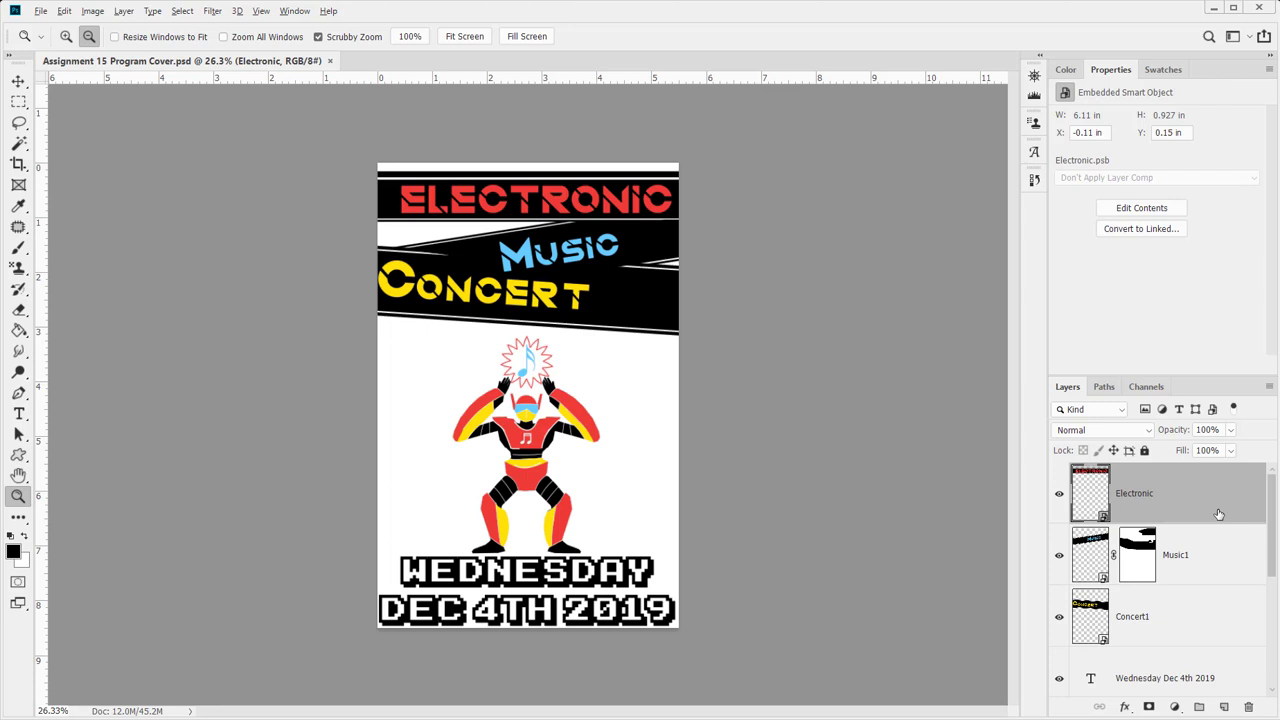
# - Stamp all visible layers into a merged Layer 1 and save the program cover
pyautogui.hotkey('ctrl', 'shift', 'alt', 'e')
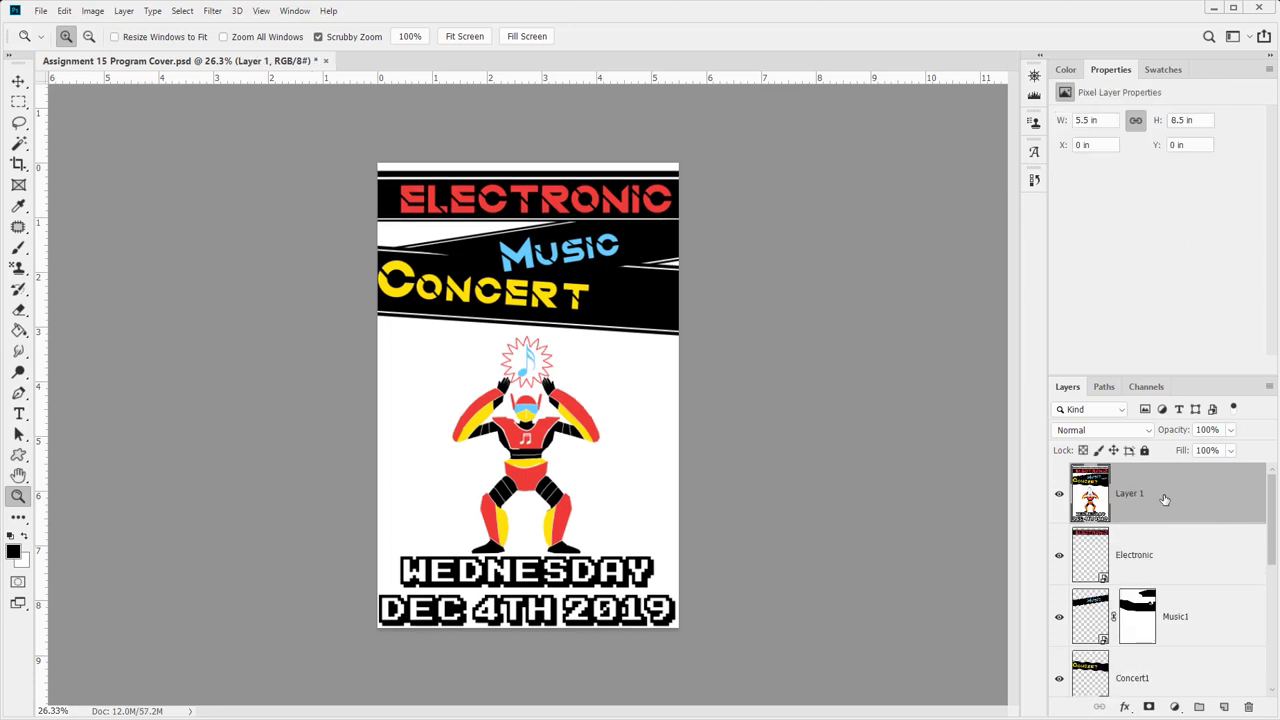
pyautogui.hotkey('ctrl', 's')
pyautogui.rightClick(1165, 501)
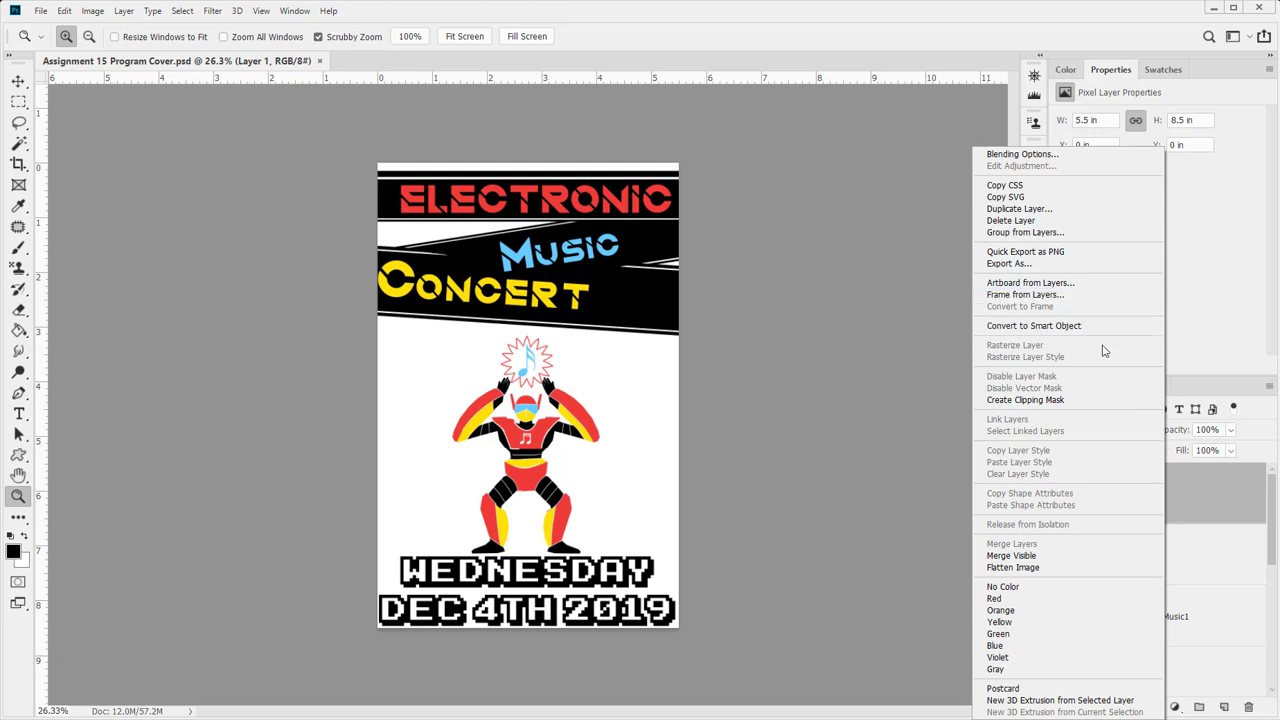
pyautogui.click(1103, 210)
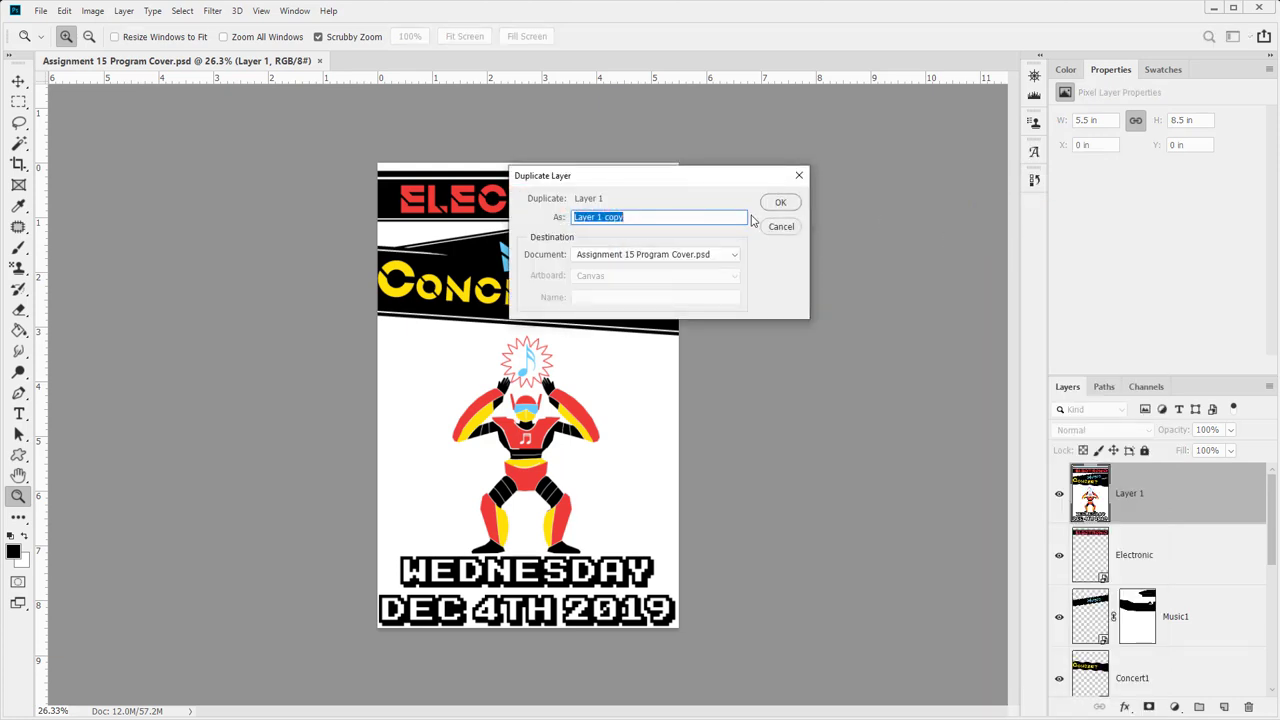
pyautogui.write('Resized Program Cover')
pyautogui.click(778, 203)
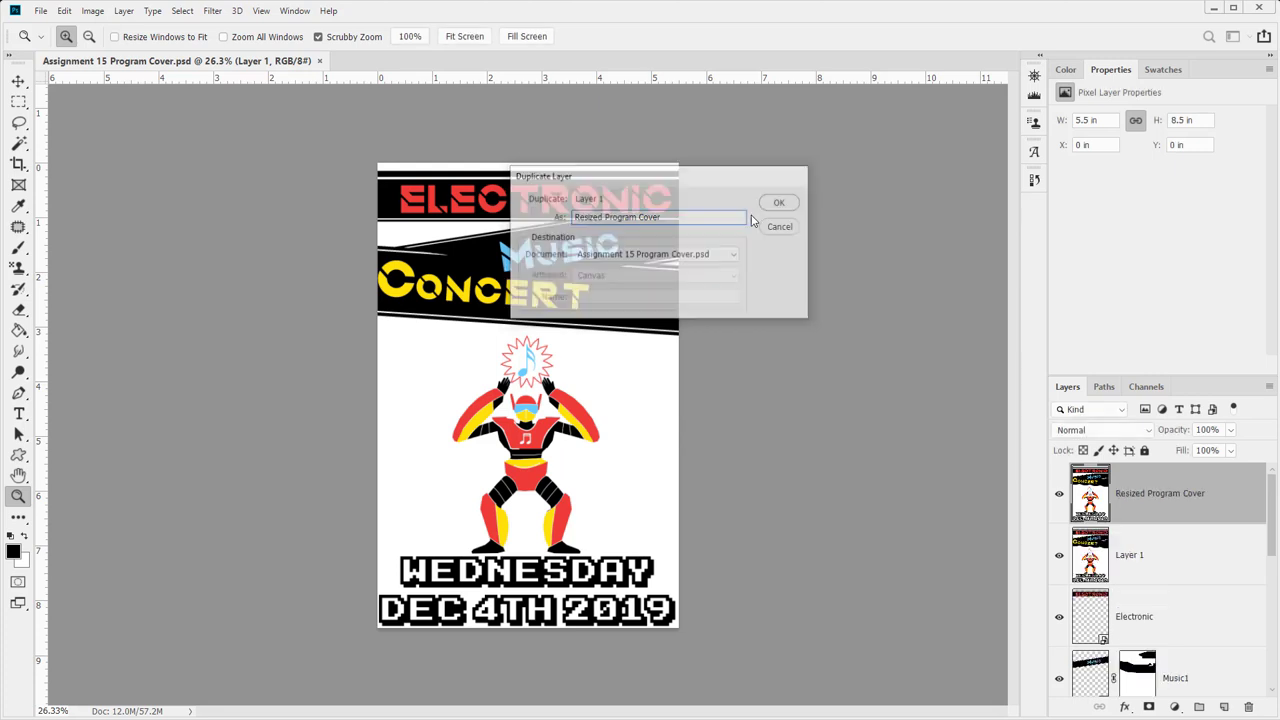
pyautogui.press('Delete')
# - Duplicate Layer 1 into a new document named Resized Program Cover
pyautogui.rightClick(1188, 494)
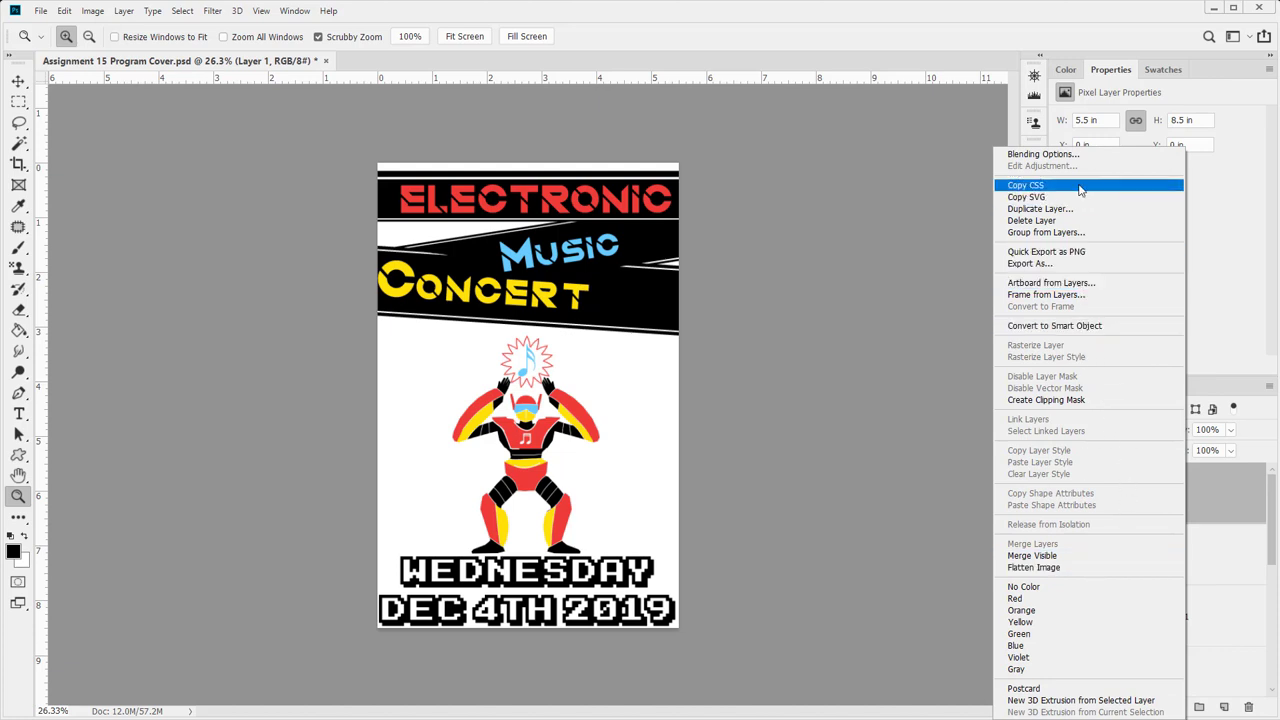
pyautogui.click(1084, 211)
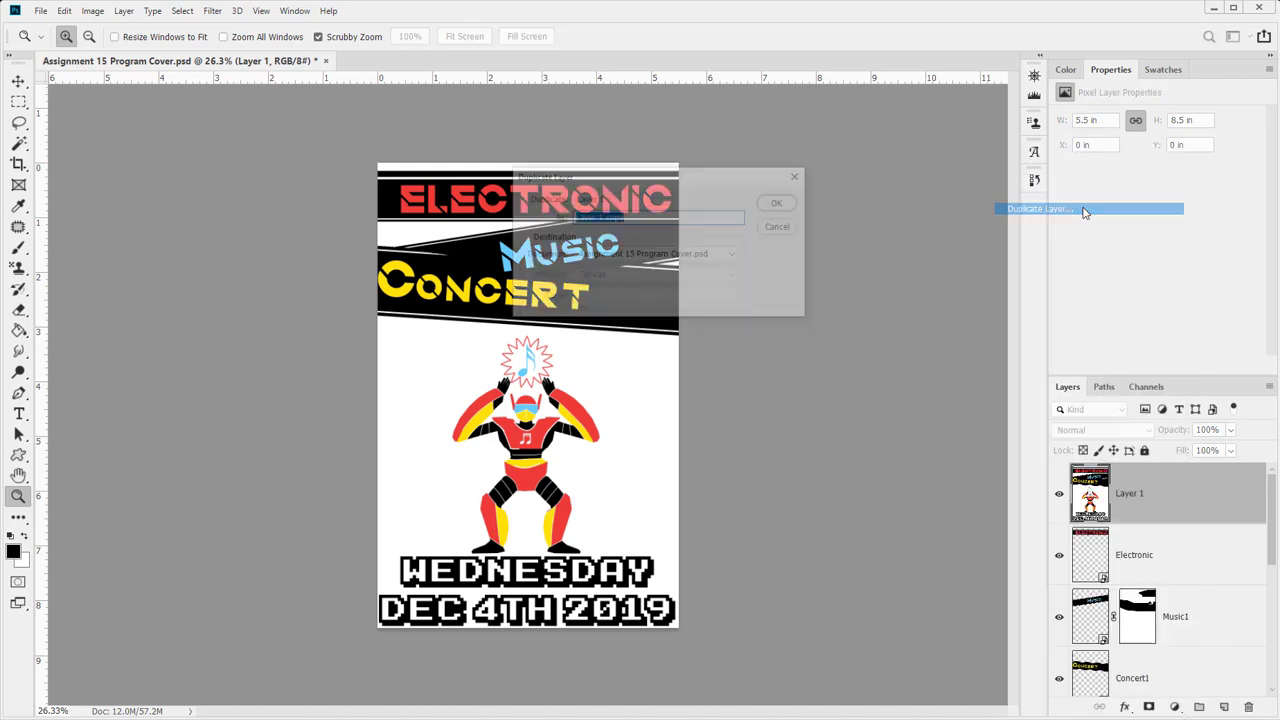
pyautogui.click(648, 255)
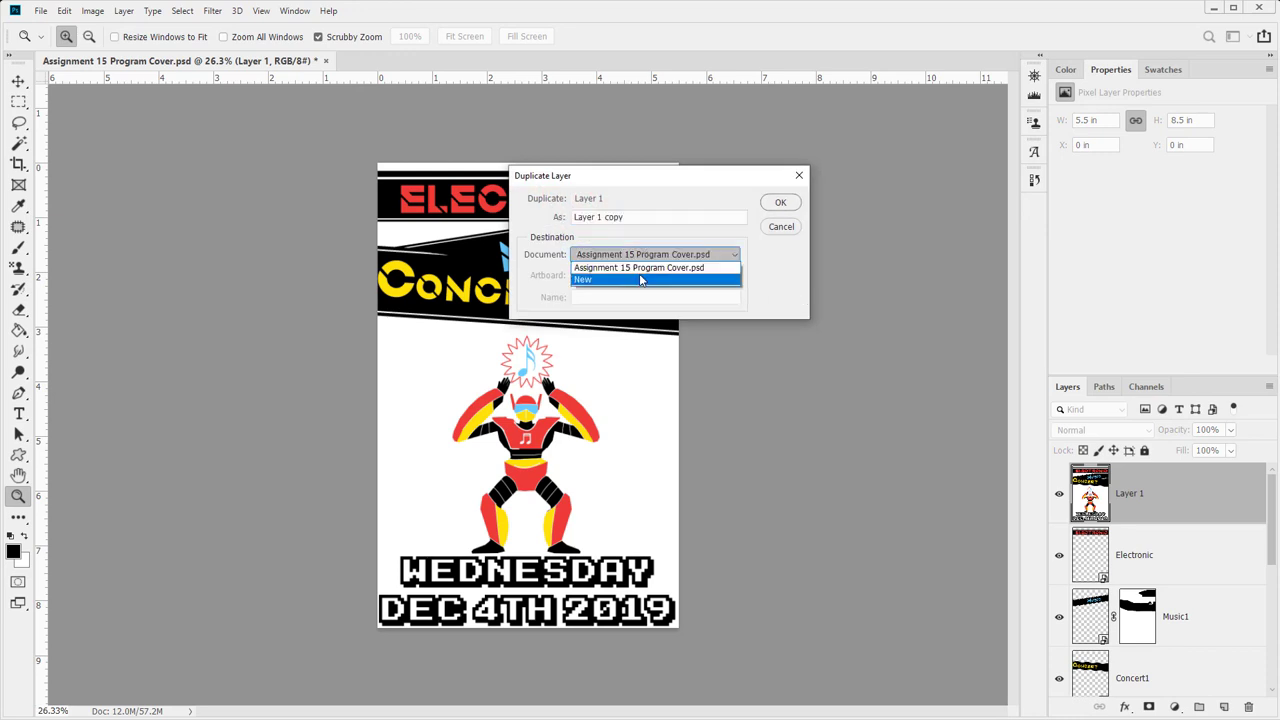
pyautogui.click(644, 279)
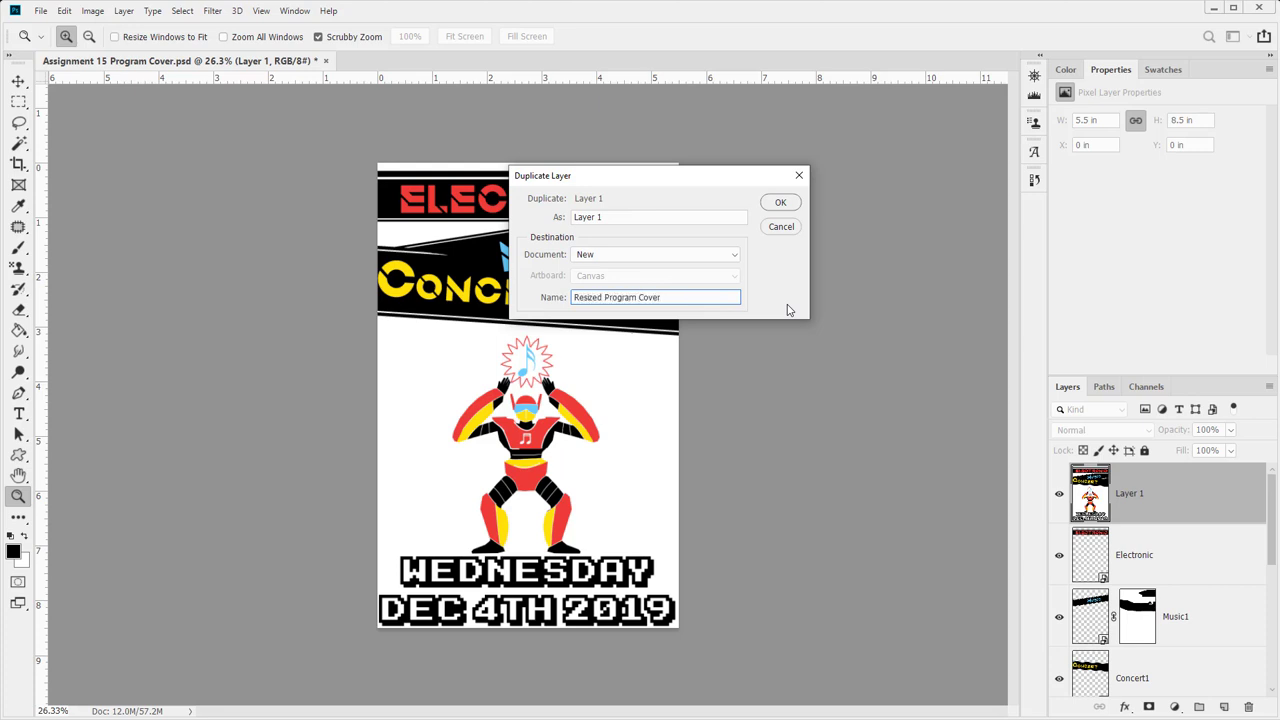
pyautogui.press('Return')
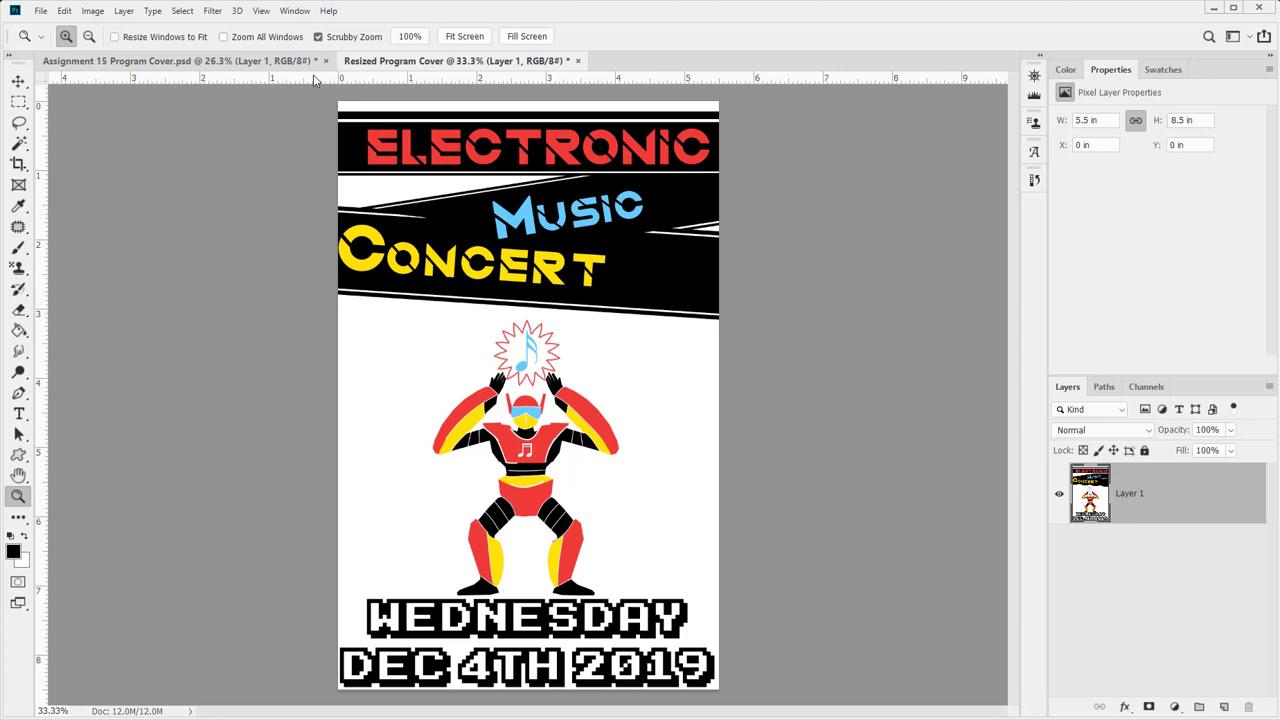
# - Close the original program cover, saving its changes
pyautogui.click(325, 61)
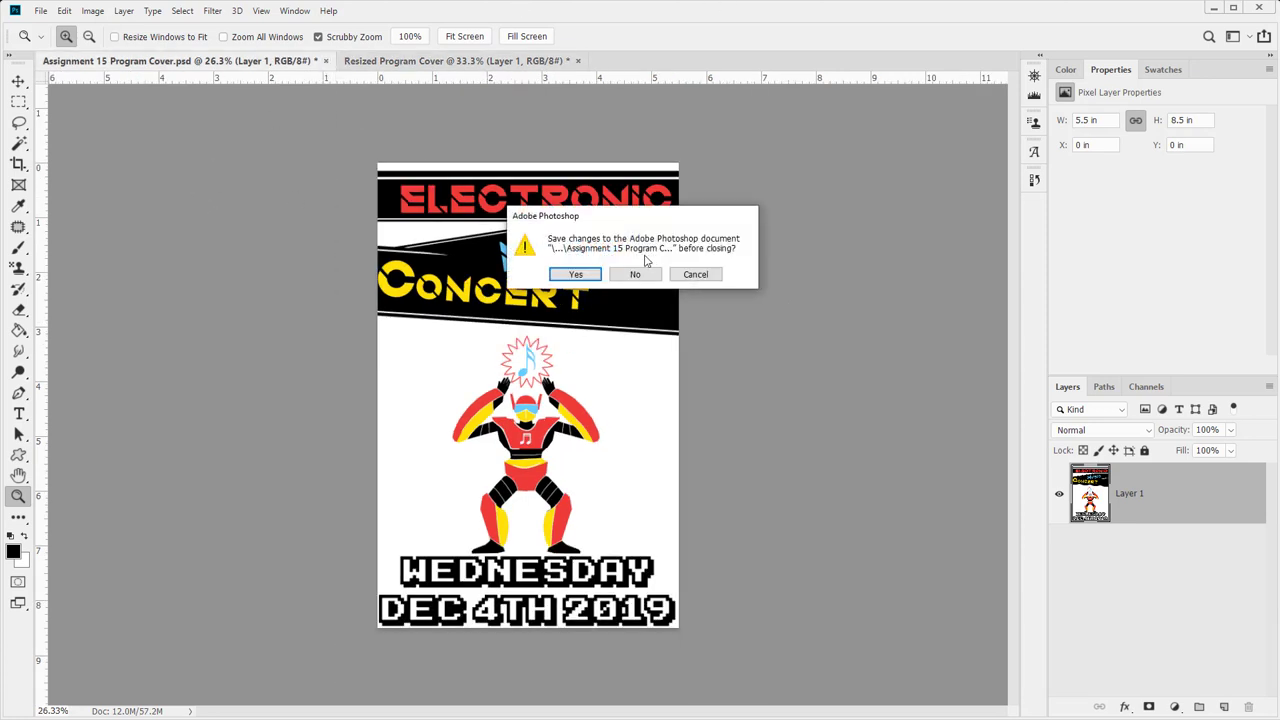
pyautogui.click(688, 278)
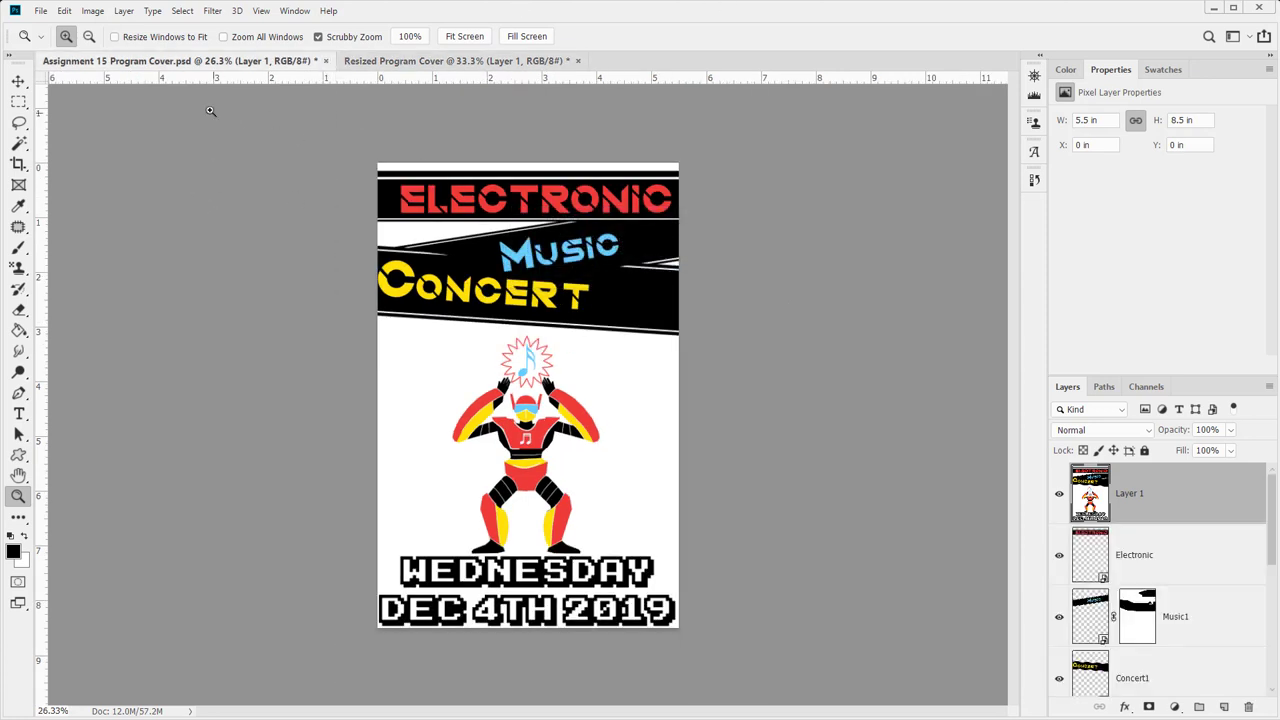
pyautogui.hotkey('ctrl', 'w')
pyautogui.click(565, 278)
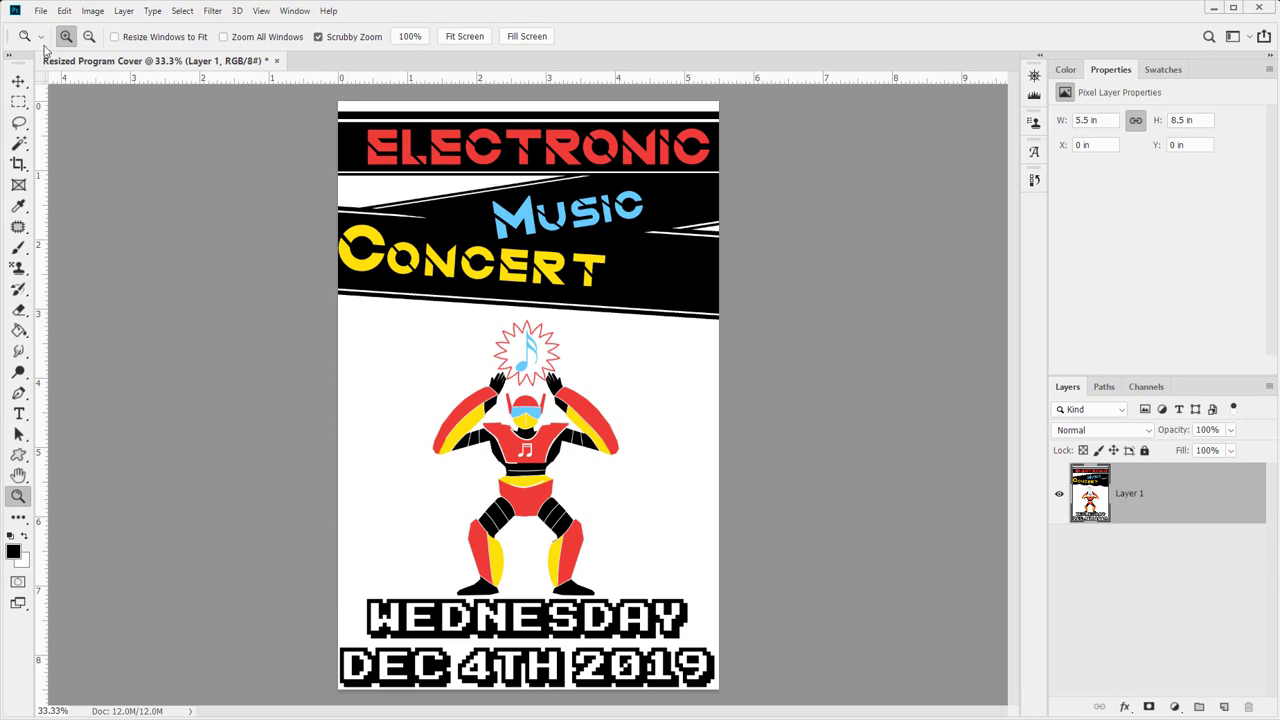
# - Reduce the Resized Program Cover's resolution to 150 pixels/inch in Image Size
pyautogui.click(90, 11)
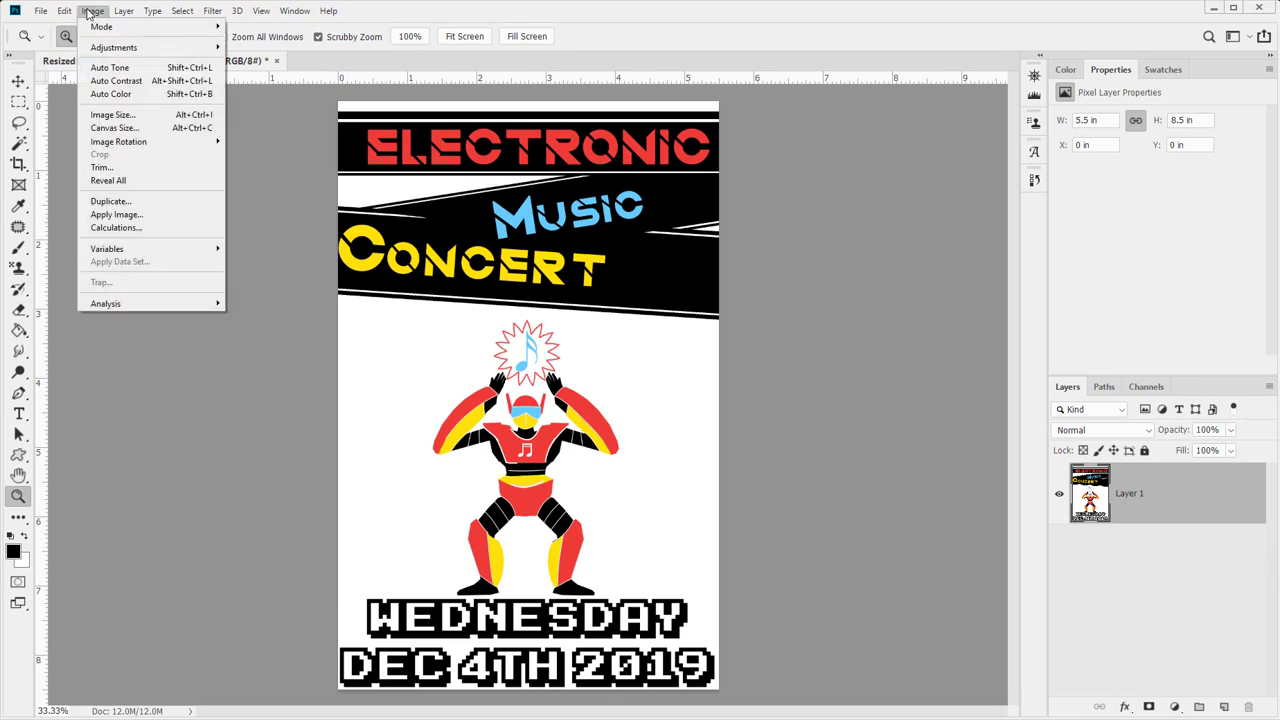
pyautogui.click(112, 114)
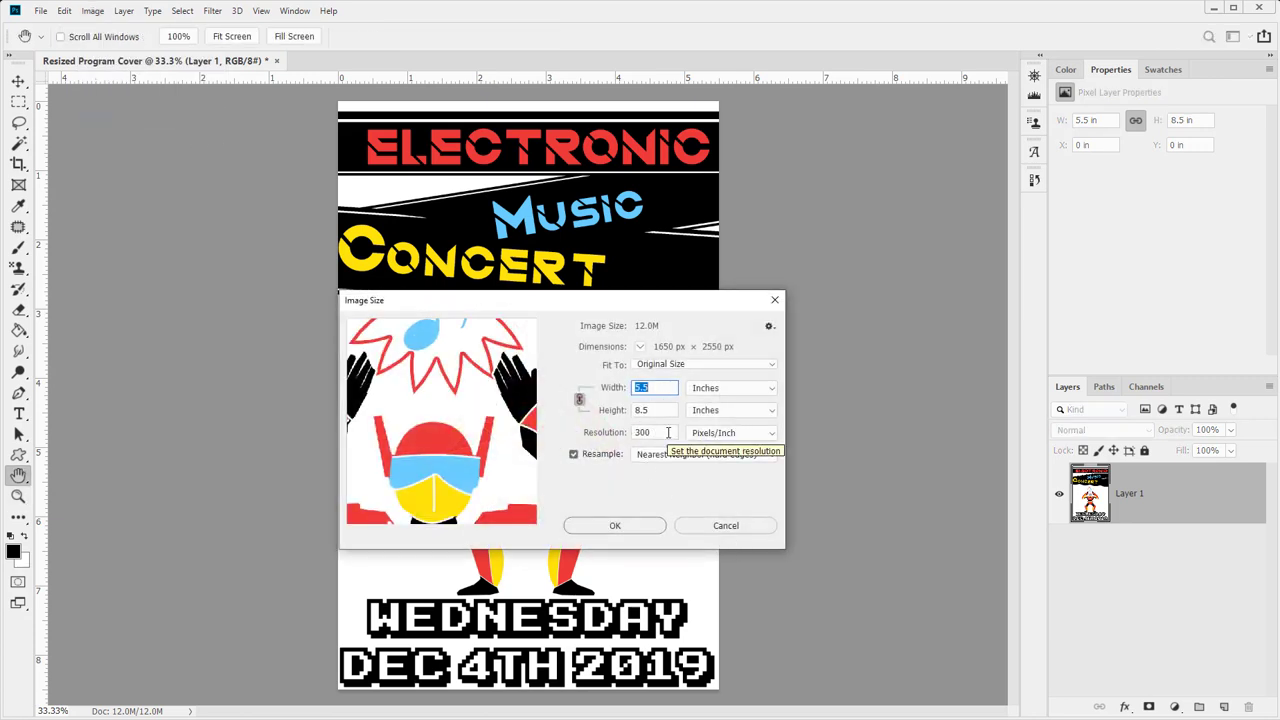
pyautogui.doubleClick(675, 437)
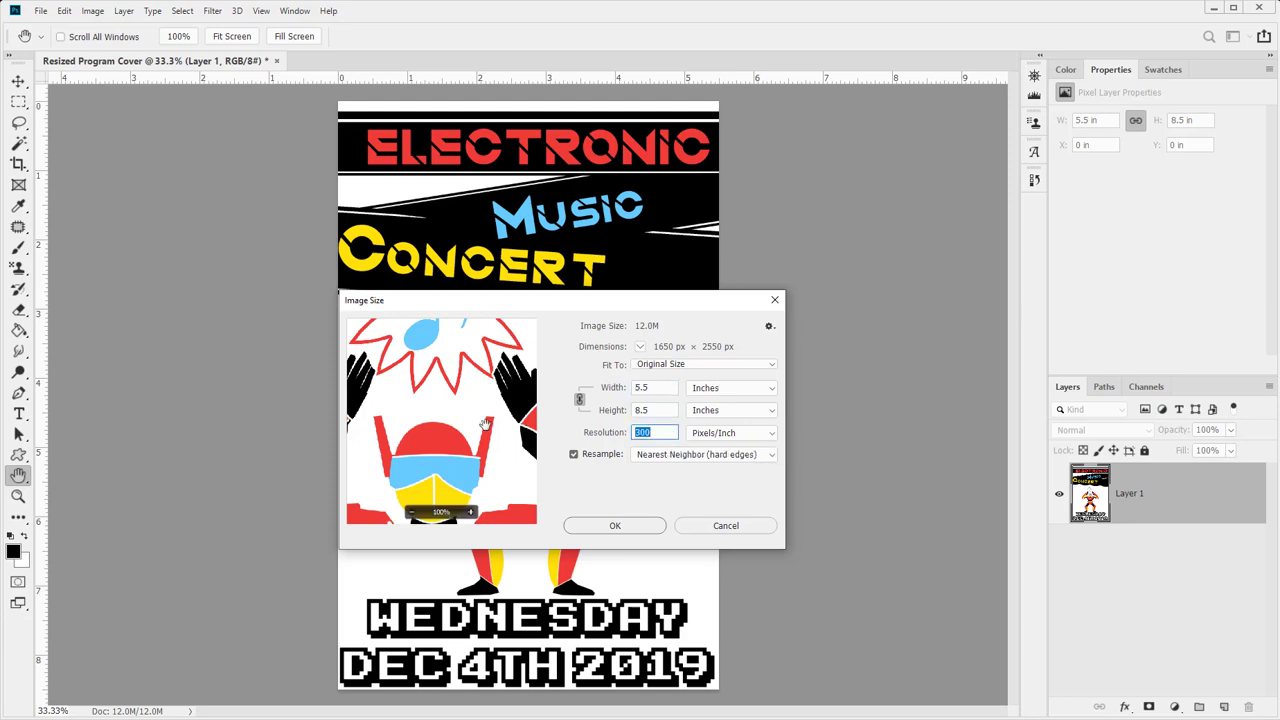
pyautogui.write('150')
pyautogui.press('Return')
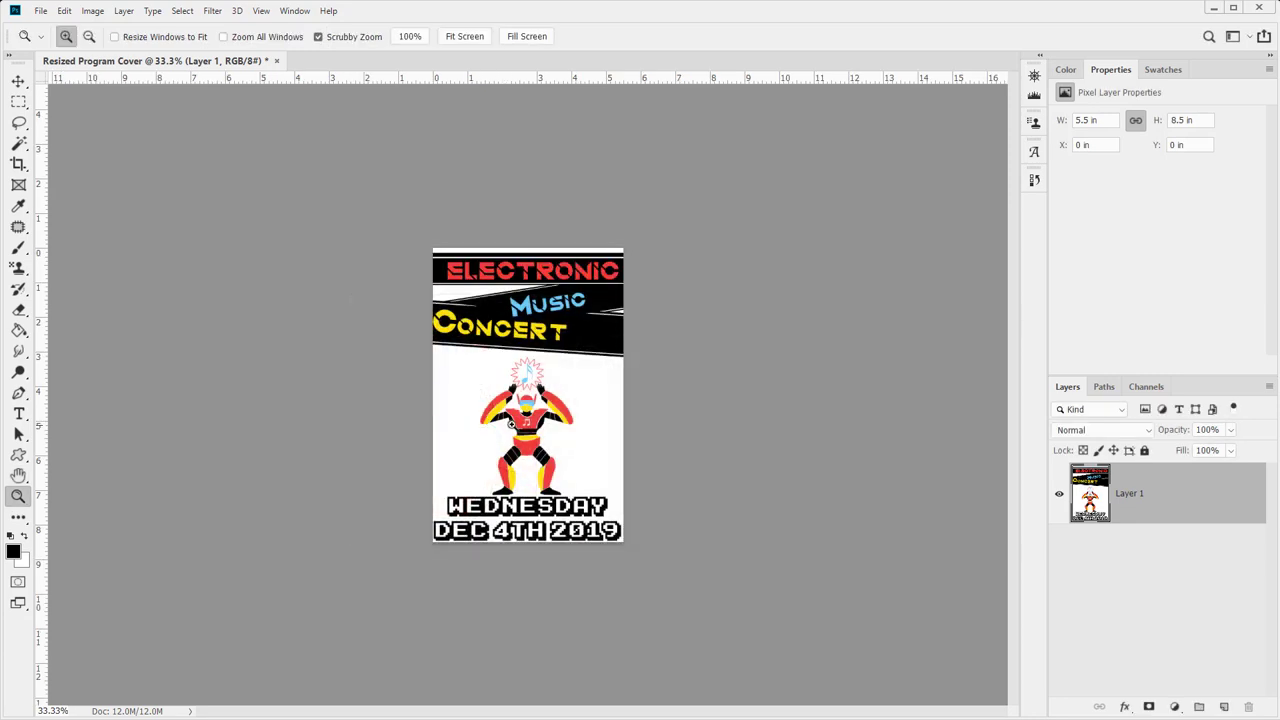
pyautogui.moveTo(497, 394); pyautogui.dragTo(528, 394)
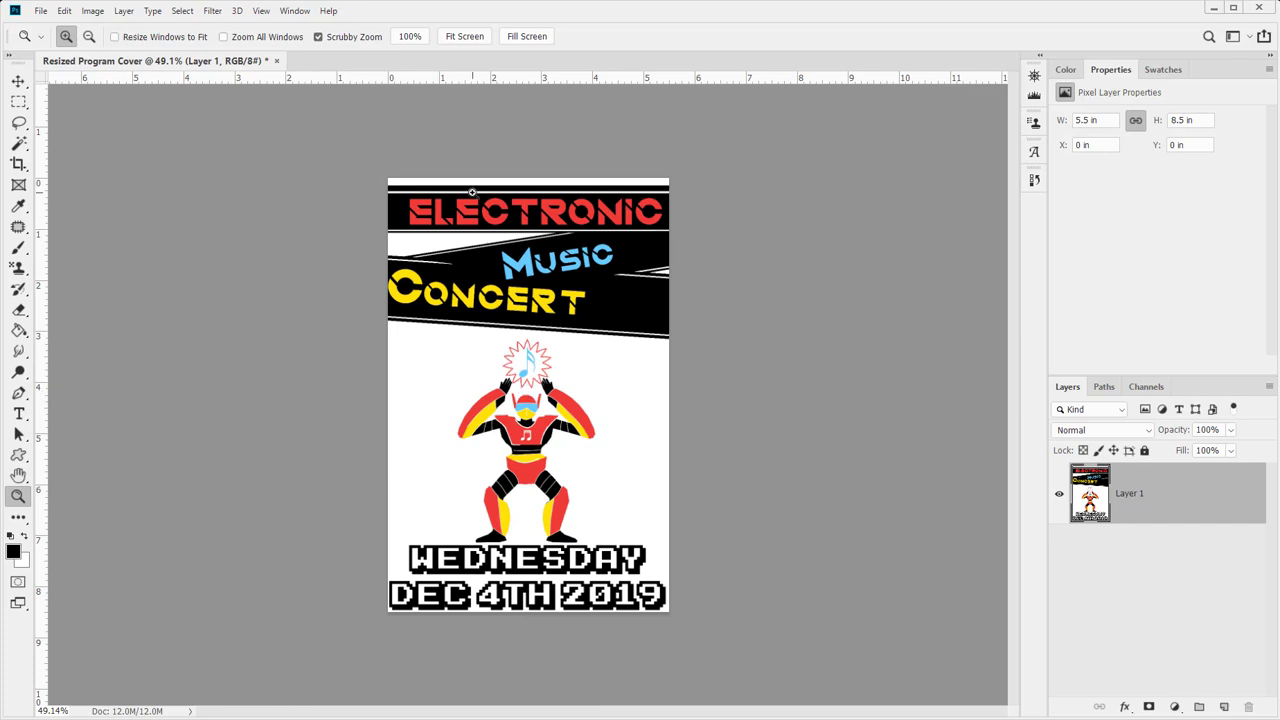
# - Save it as Resized Program Cover.psd in the To Submit folder
pyautogui.hotkey('ctrl', 'shift', 's')
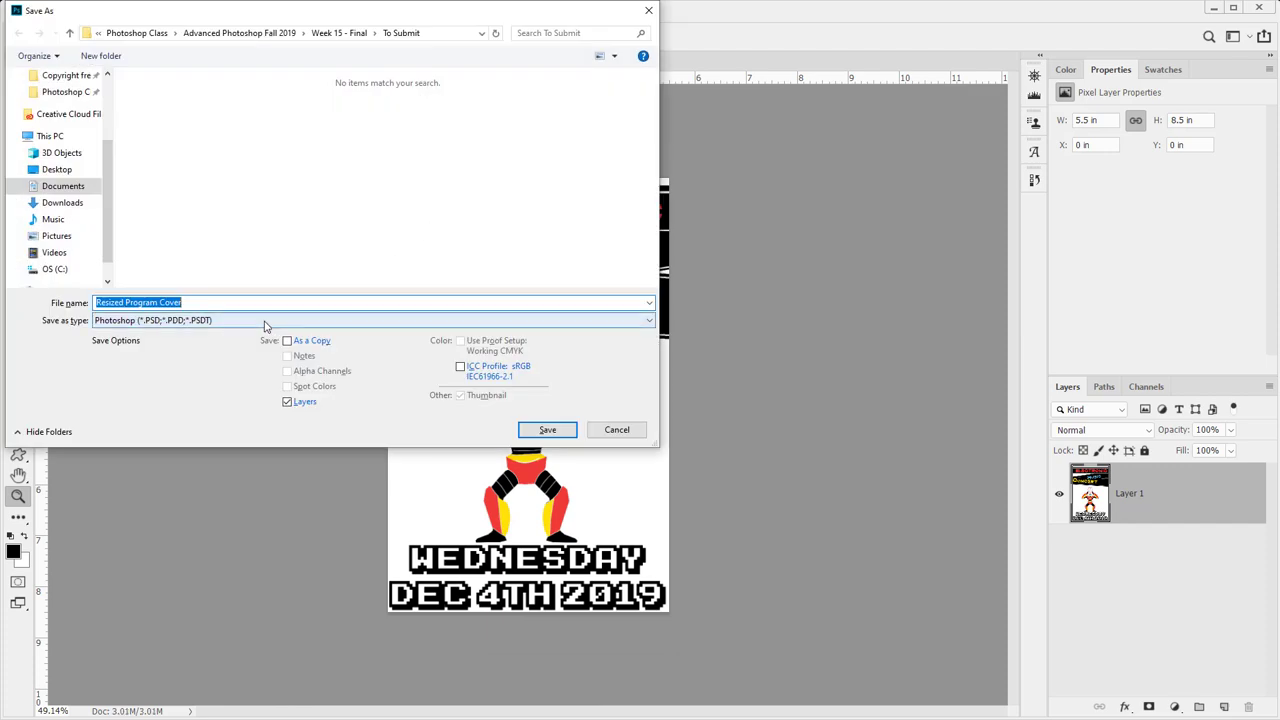
pyautogui.click(547, 430)
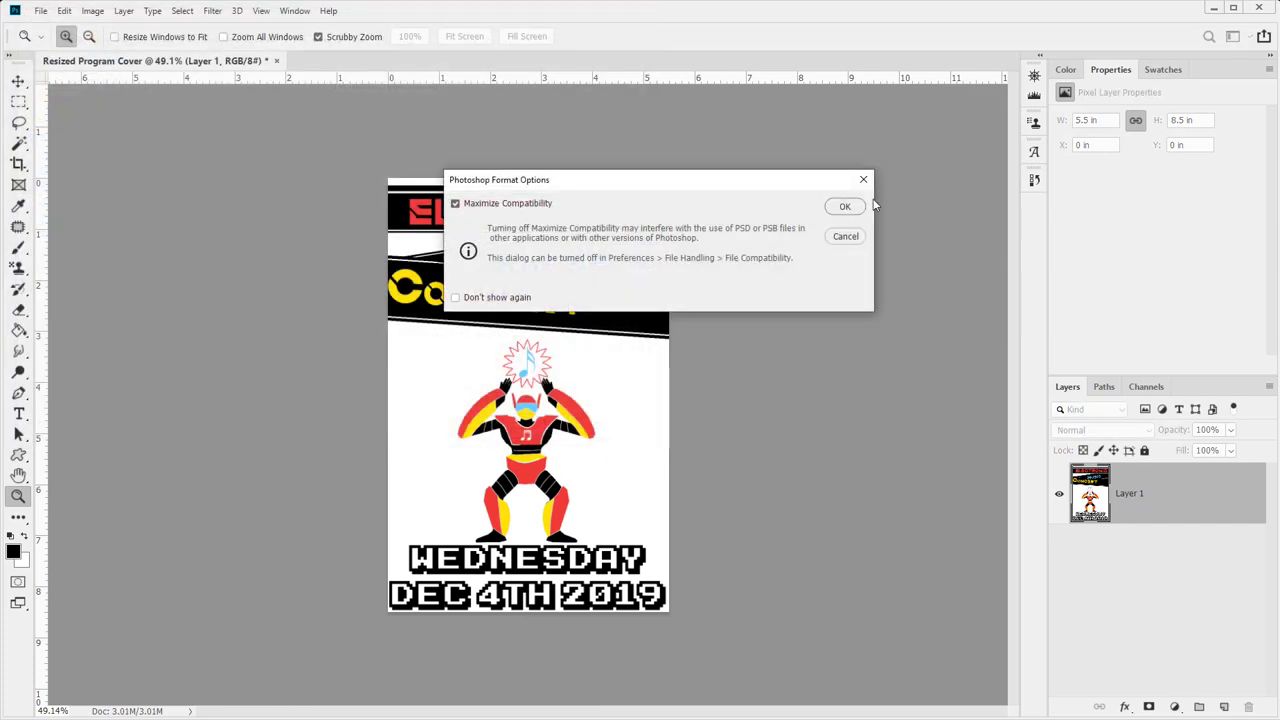
pyautogui.click(844, 207)
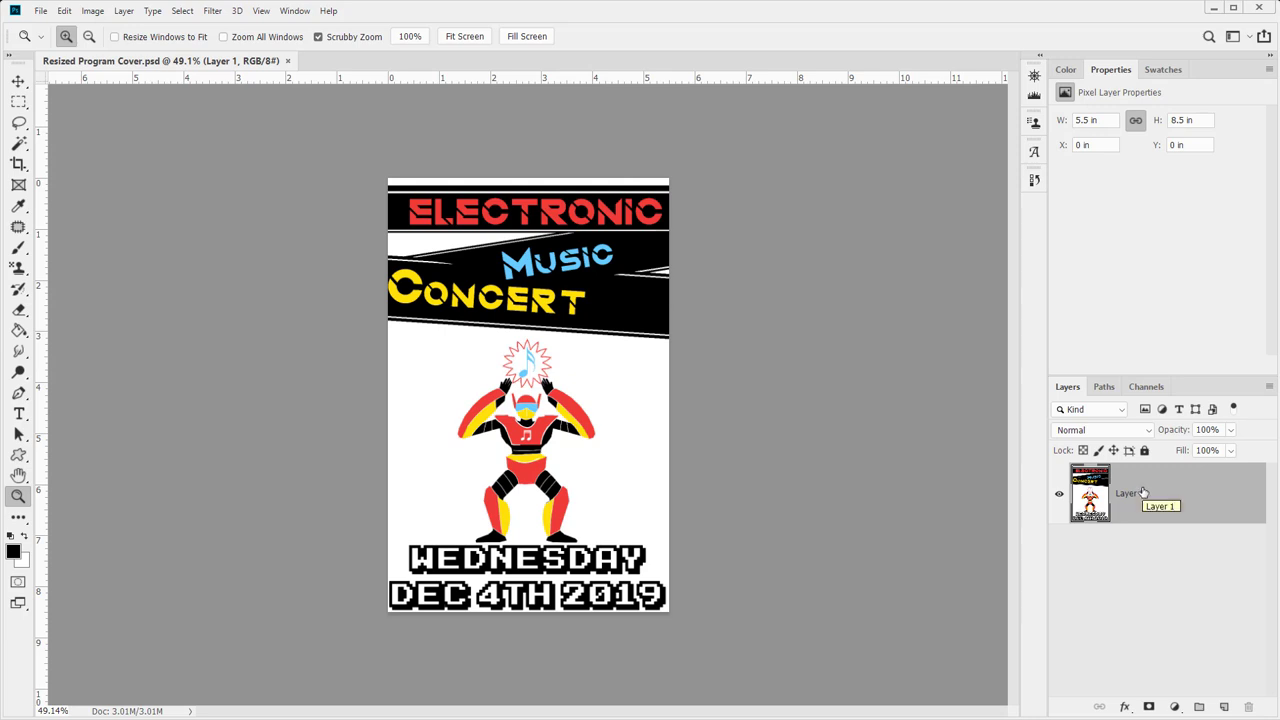
# - Duplicate Layer 1 into a new document named with the -CMYK-Cover-01 suffix
pyautogui.rightClick(1158, 521)
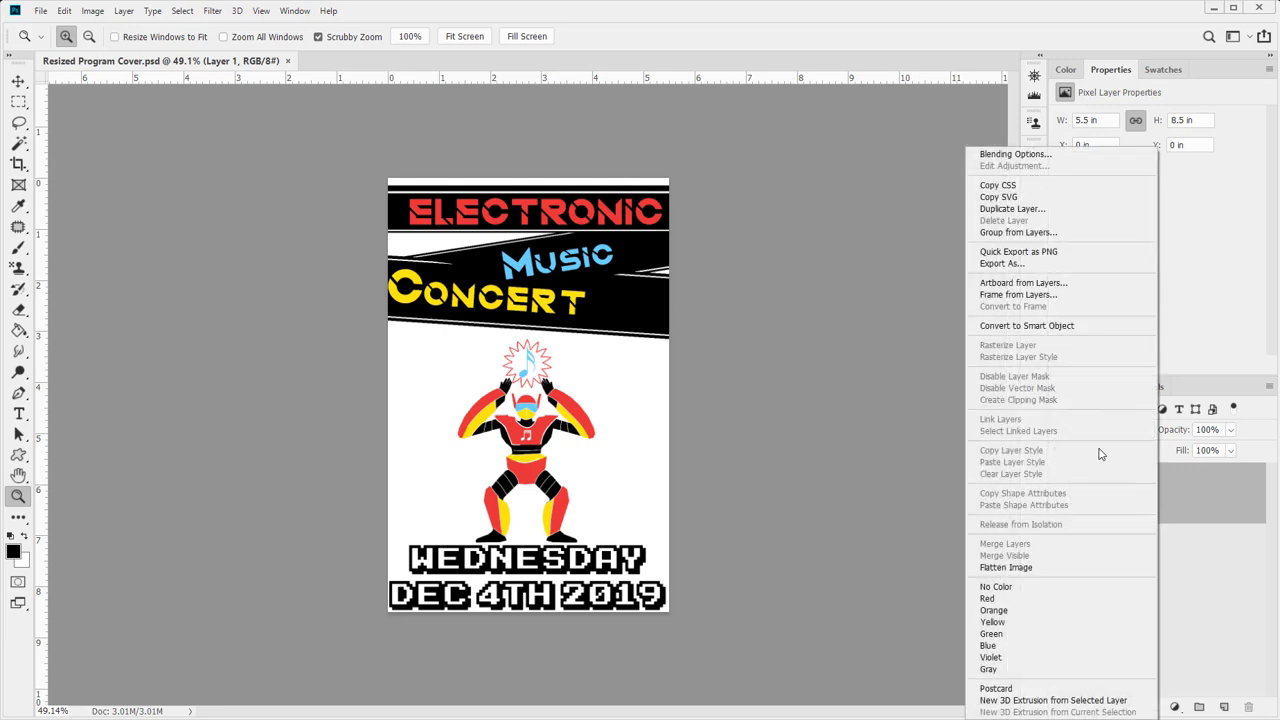
pyautogui.click(1056, 209)
pyautogui.click(666, 254)
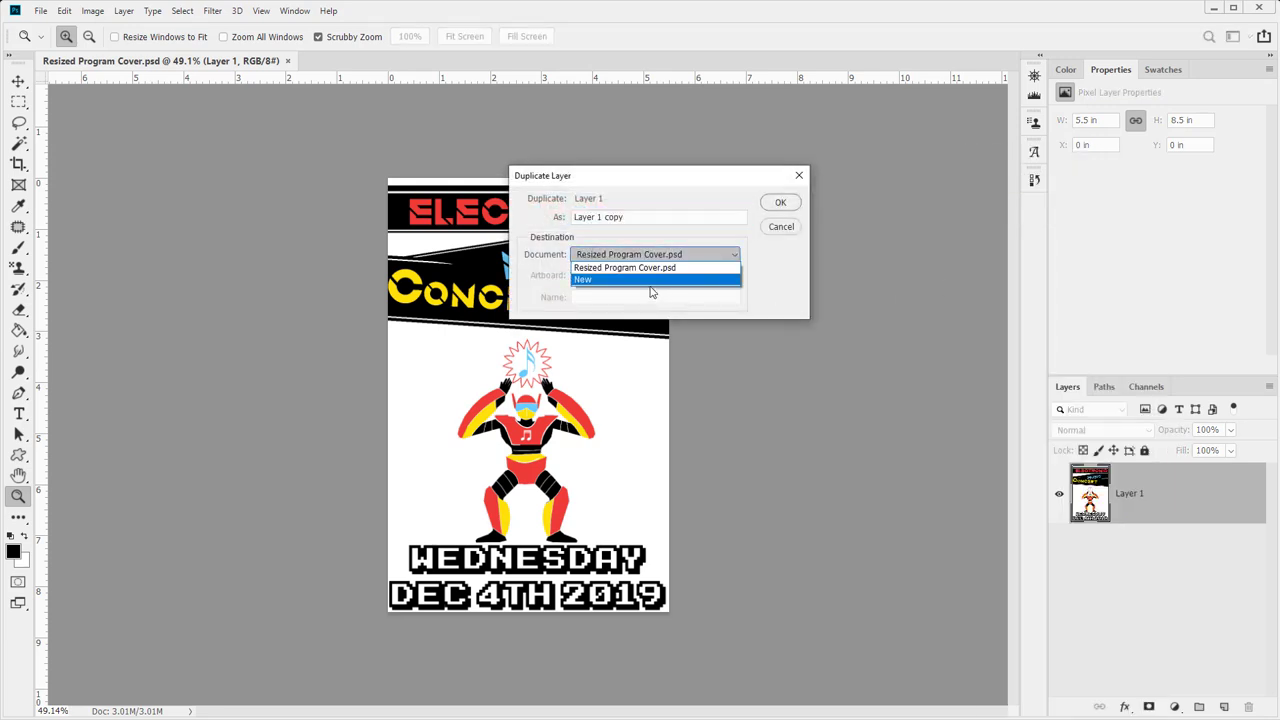
pyautogui.click(646, 280)
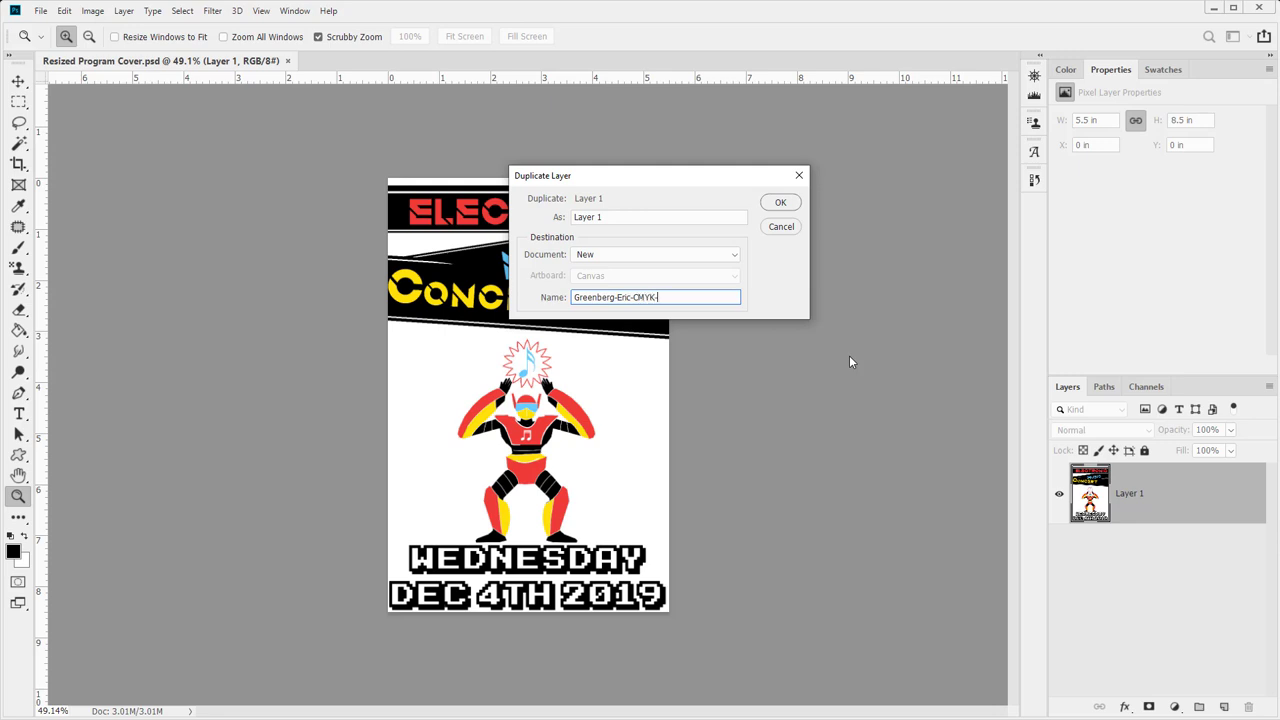
pyautogui.write('Cover-01')
pyautogui.press('Return')
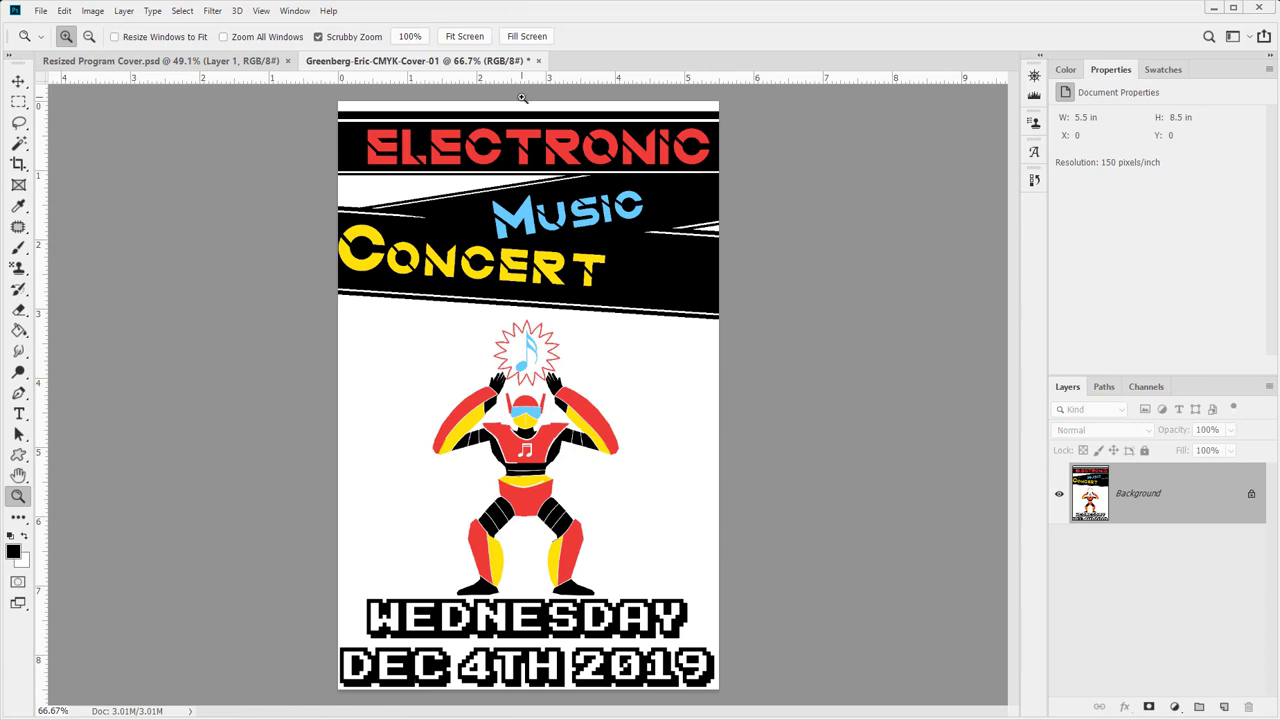
# - Close the Resized Program Cover.psd document, leaving the CMYK cover open
pyautogui.click(169, 60)
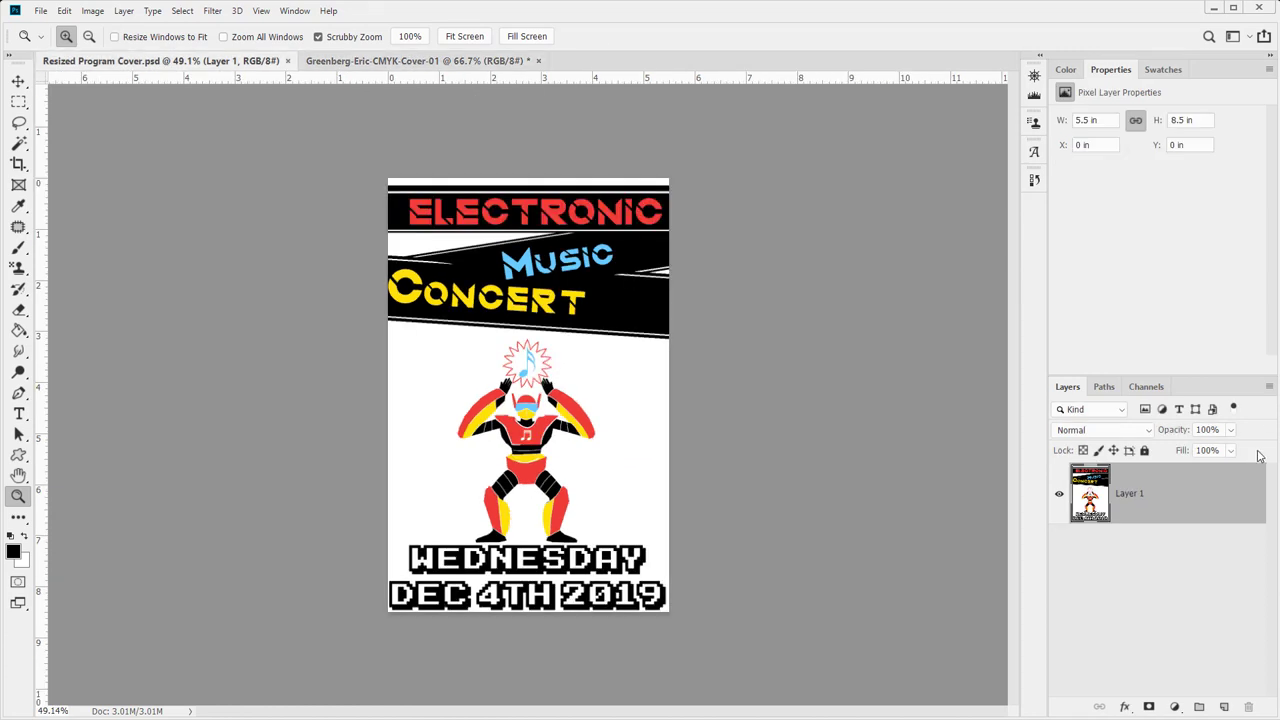
pyautogui.rightClick(1184, 500)
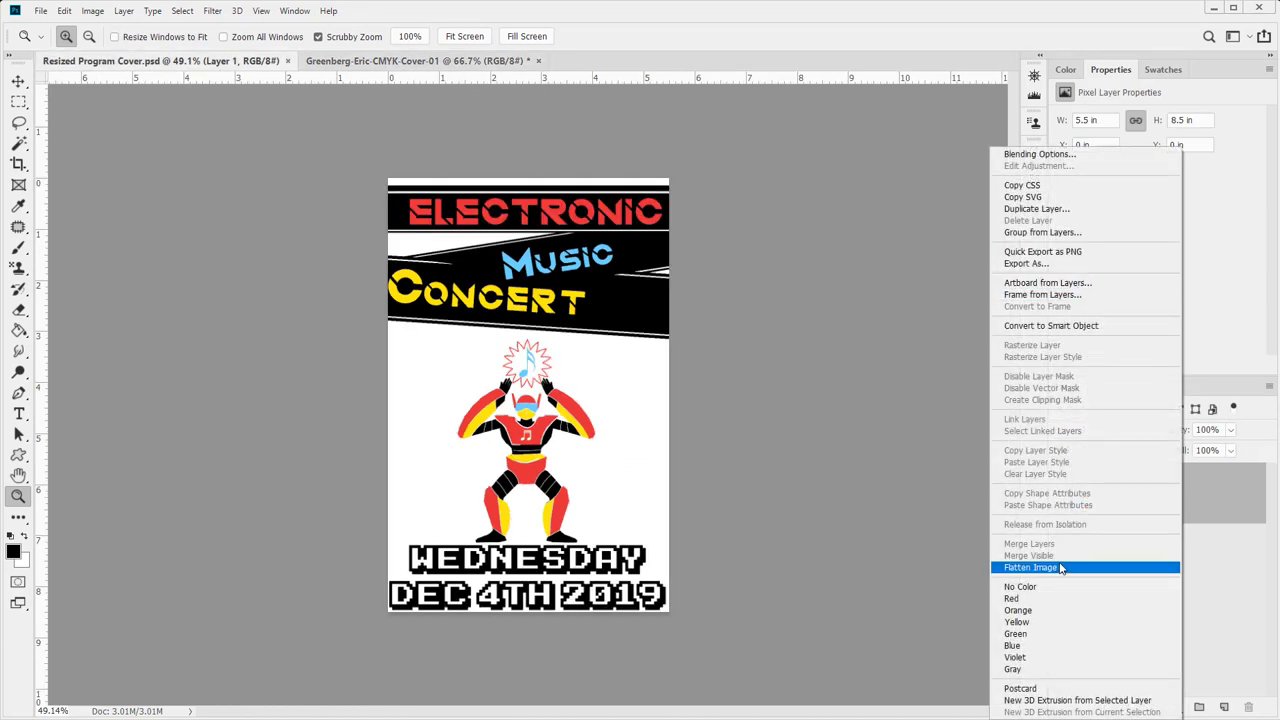
pyautogui.click(349, 62)
pyautogui.click(349, 62)
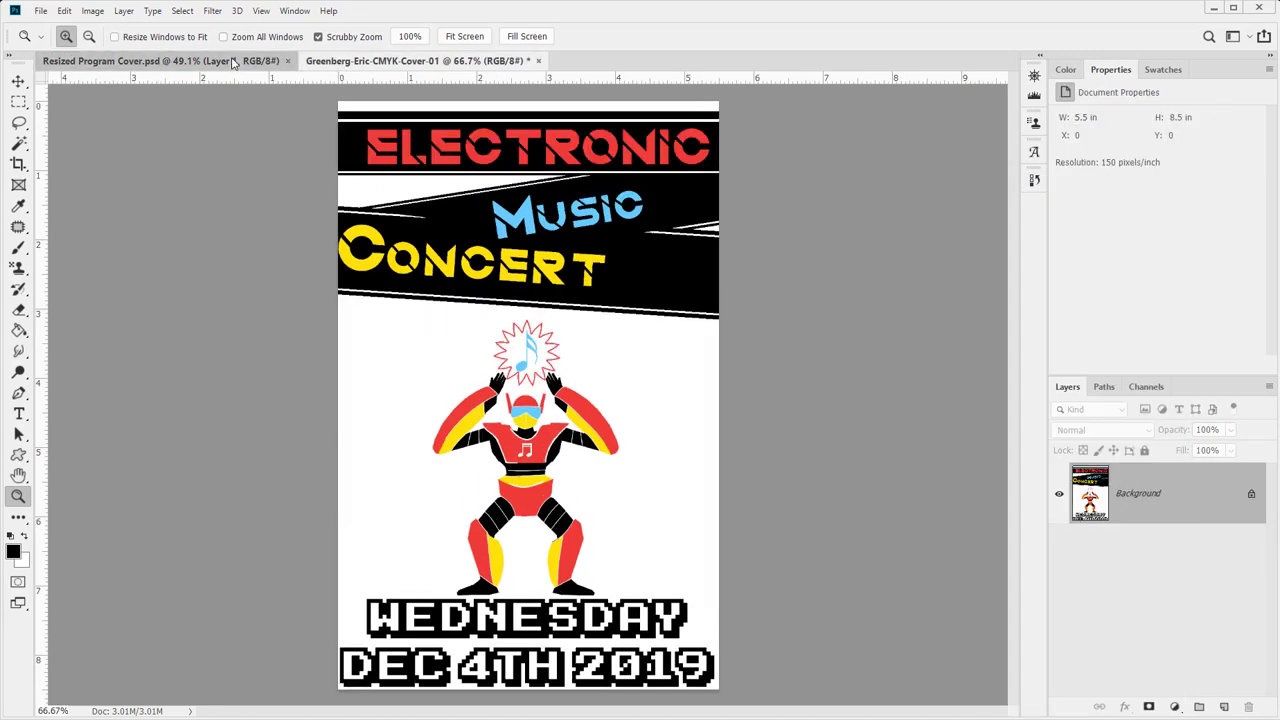
pyautogui.click(232, 62)
pyautogui.click(287, 61)
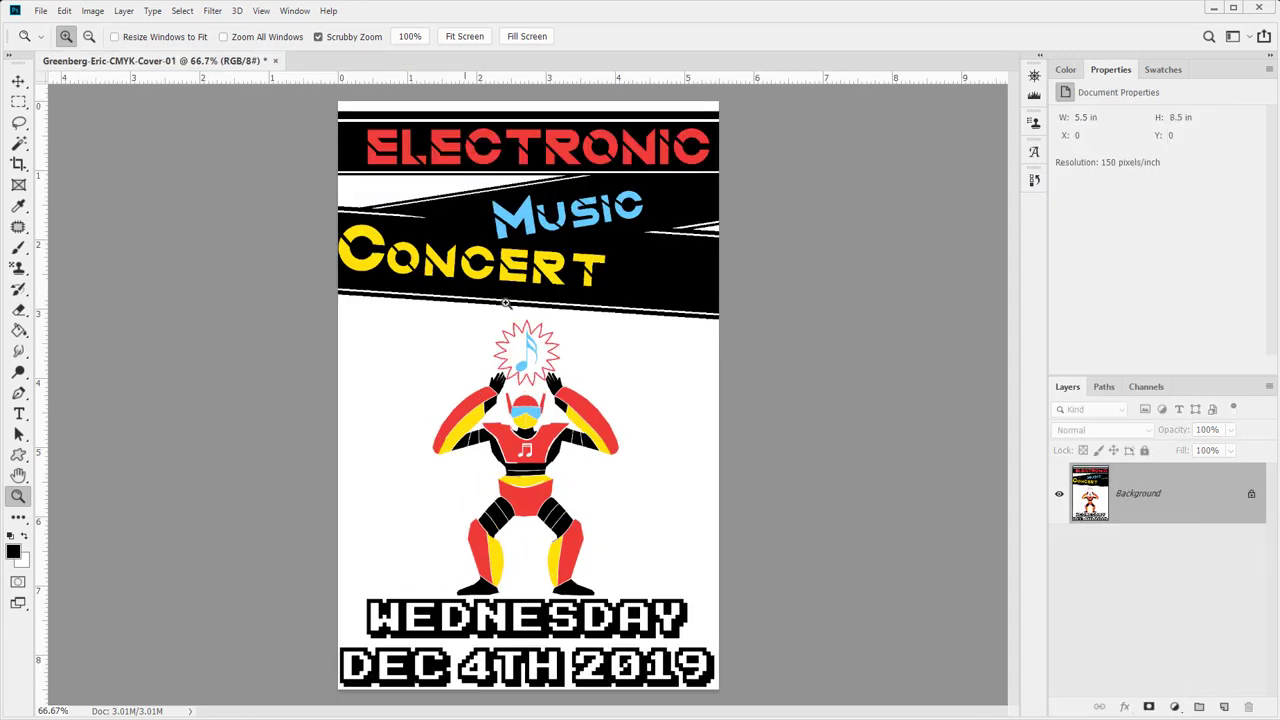
# - In Convert to Profile for Working CMYK SWOP v2, compare Perceptual, Saturation and Absolute intents
pyautogui.click(66, 11)
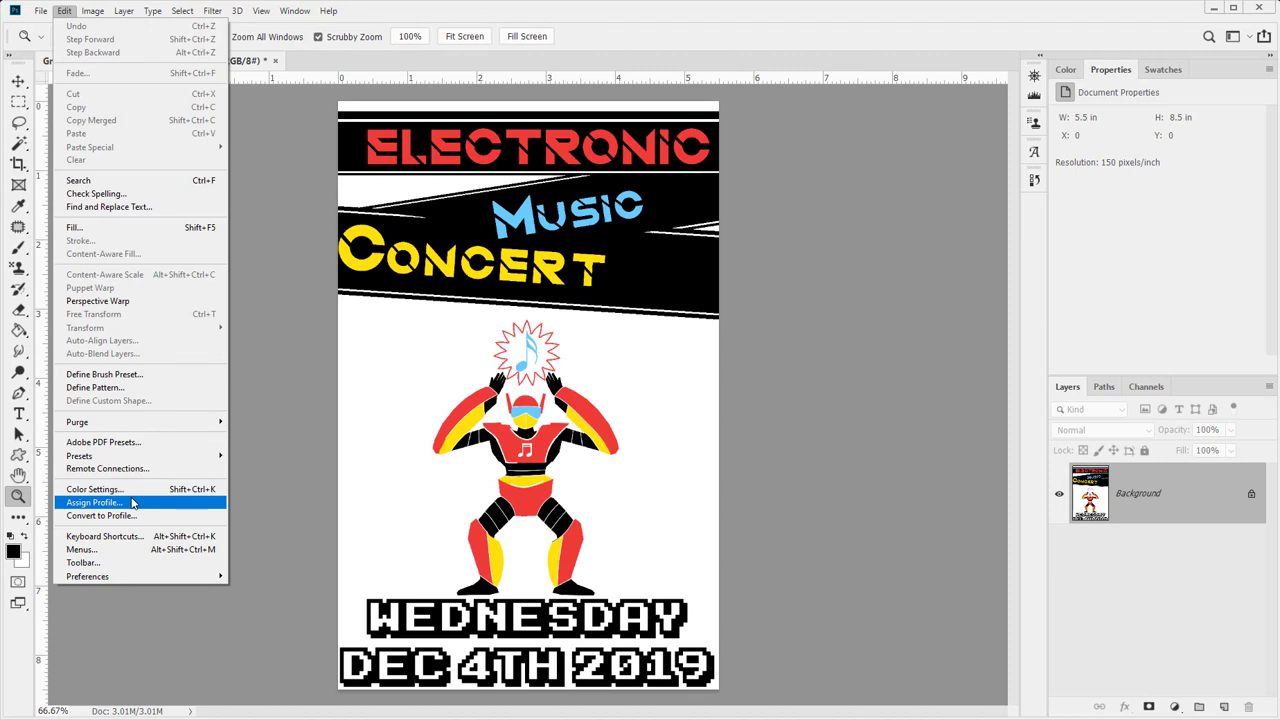
pyautogui.click(132, 515)
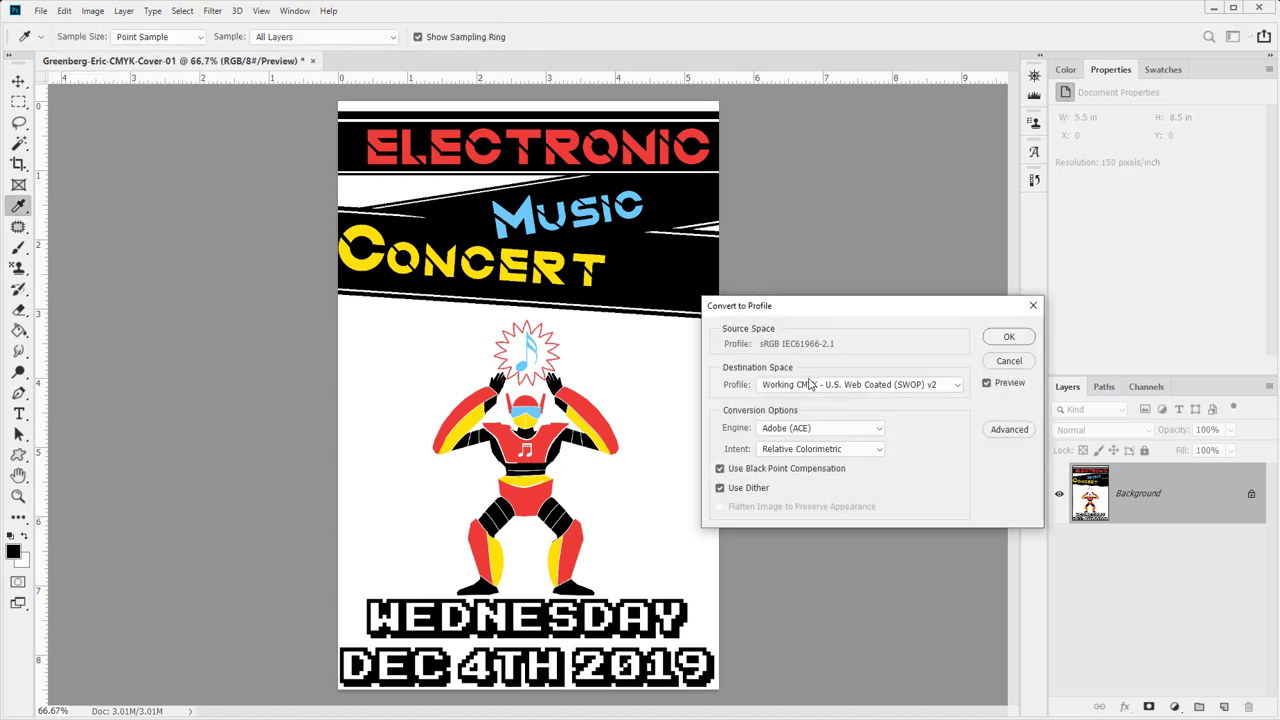
pyautogui.click(780, 451)
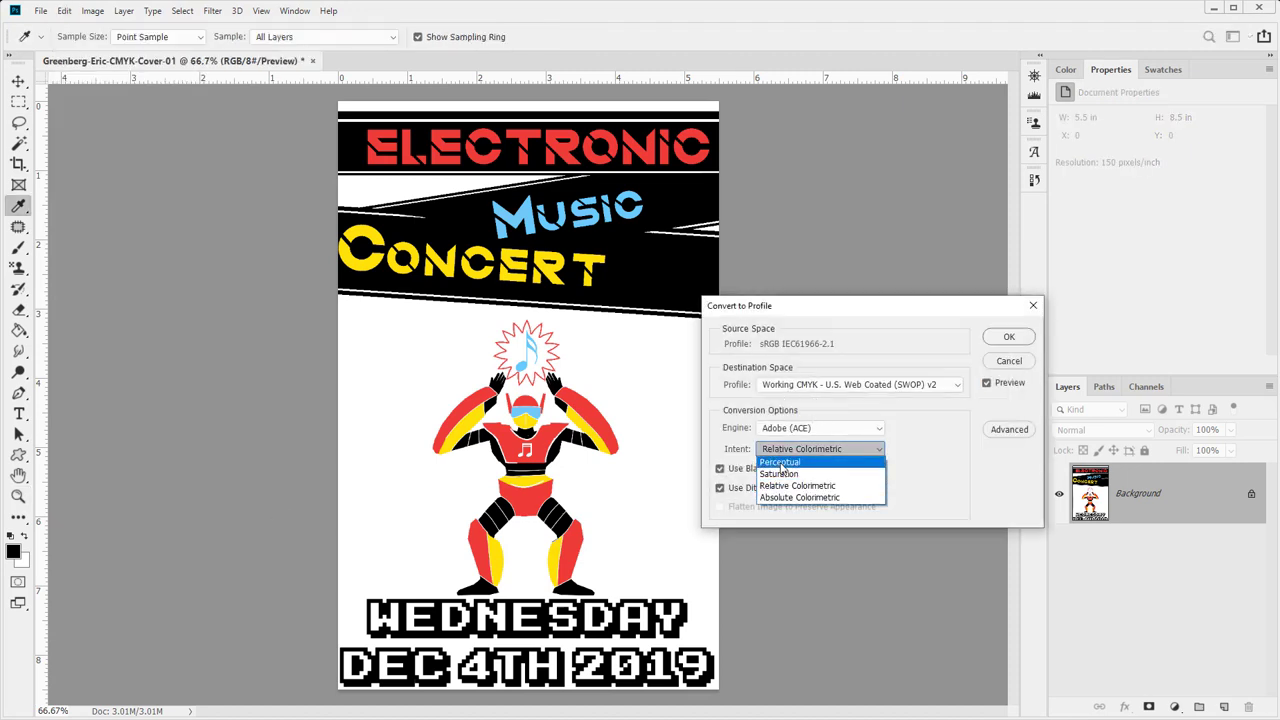
pyautogui.click(781, 462)
pyautogui.click(782, 449)
pyautogui.click(783, 473)
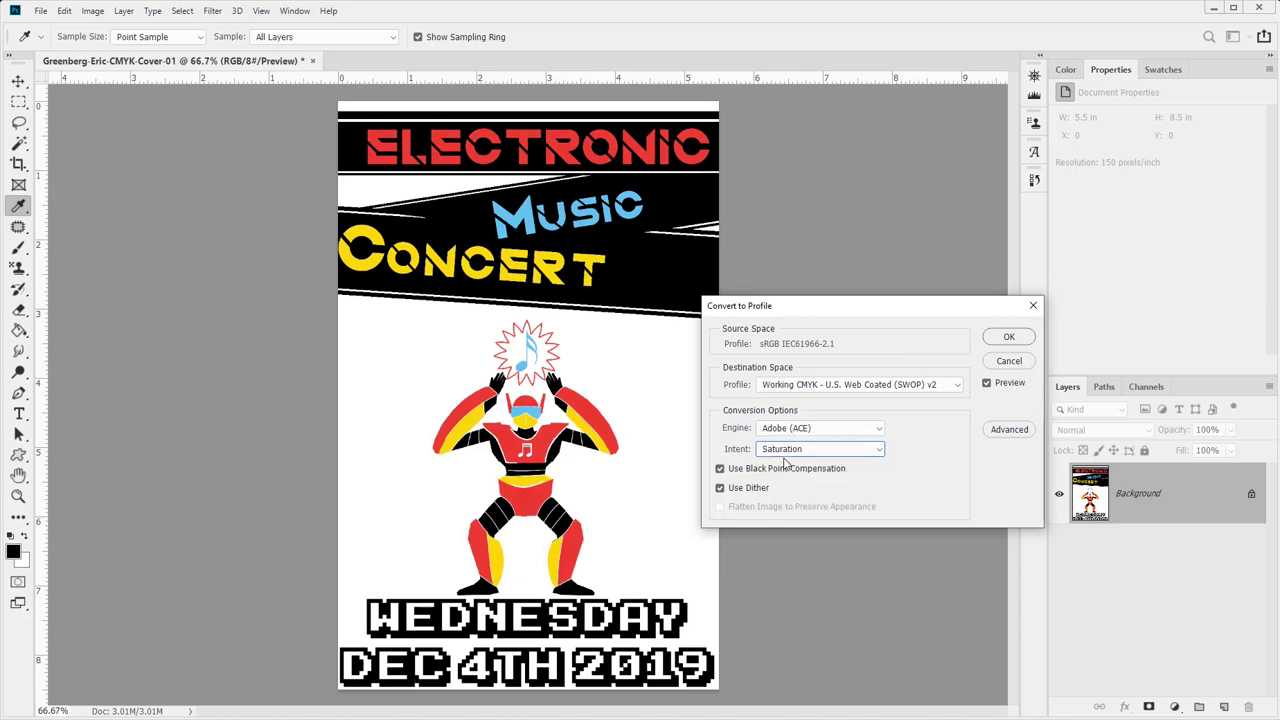
pyautogui.click(784, 451)
pyautogui.click(788, 485)
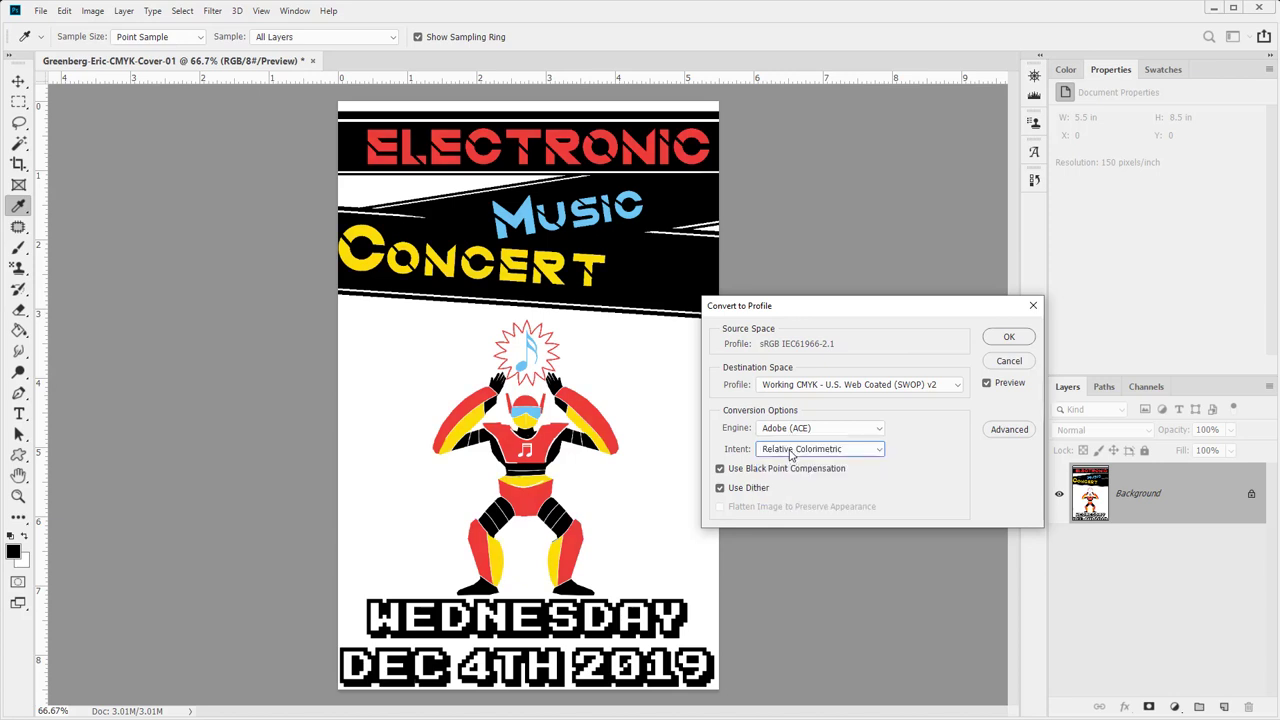
pyautogui.click(790, 451)
pyautogui.click(793, 497)
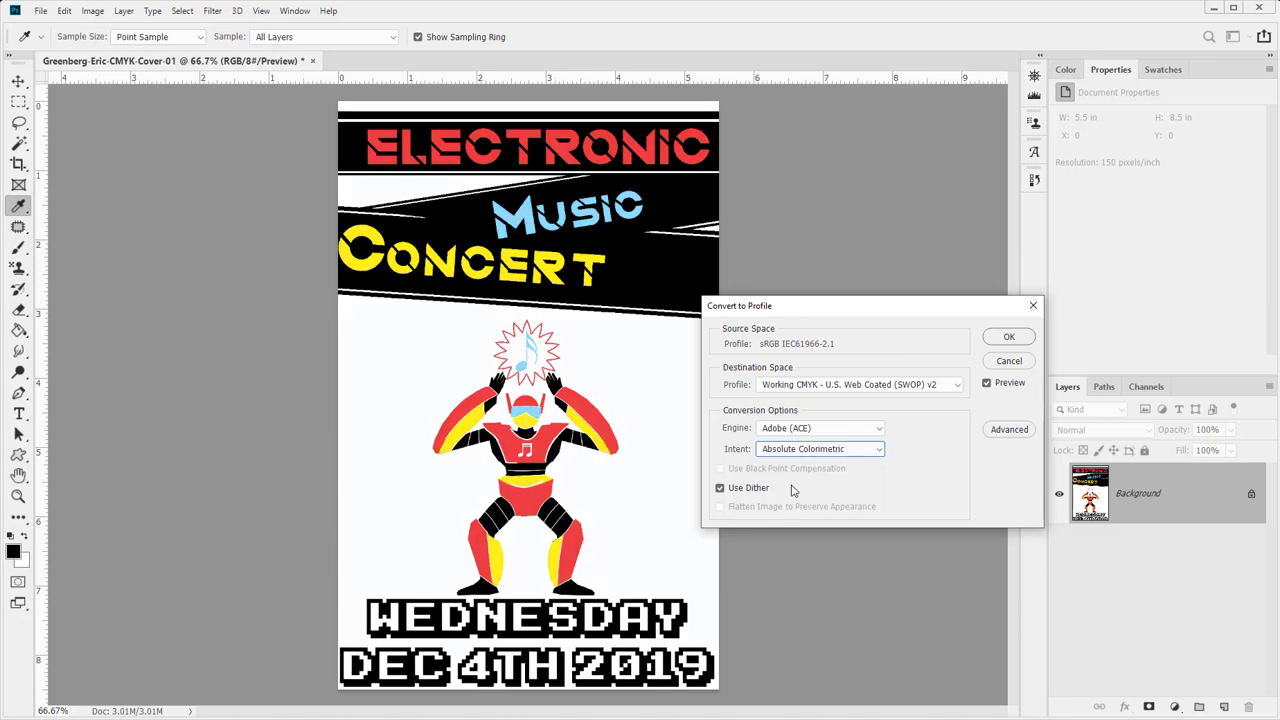
# - Keep Relative Colorimetric and convert the cover to U.S. Web Coated (SWOP) v2
pyautogui.click(795, 451)
pyautogui.click(789, 485)
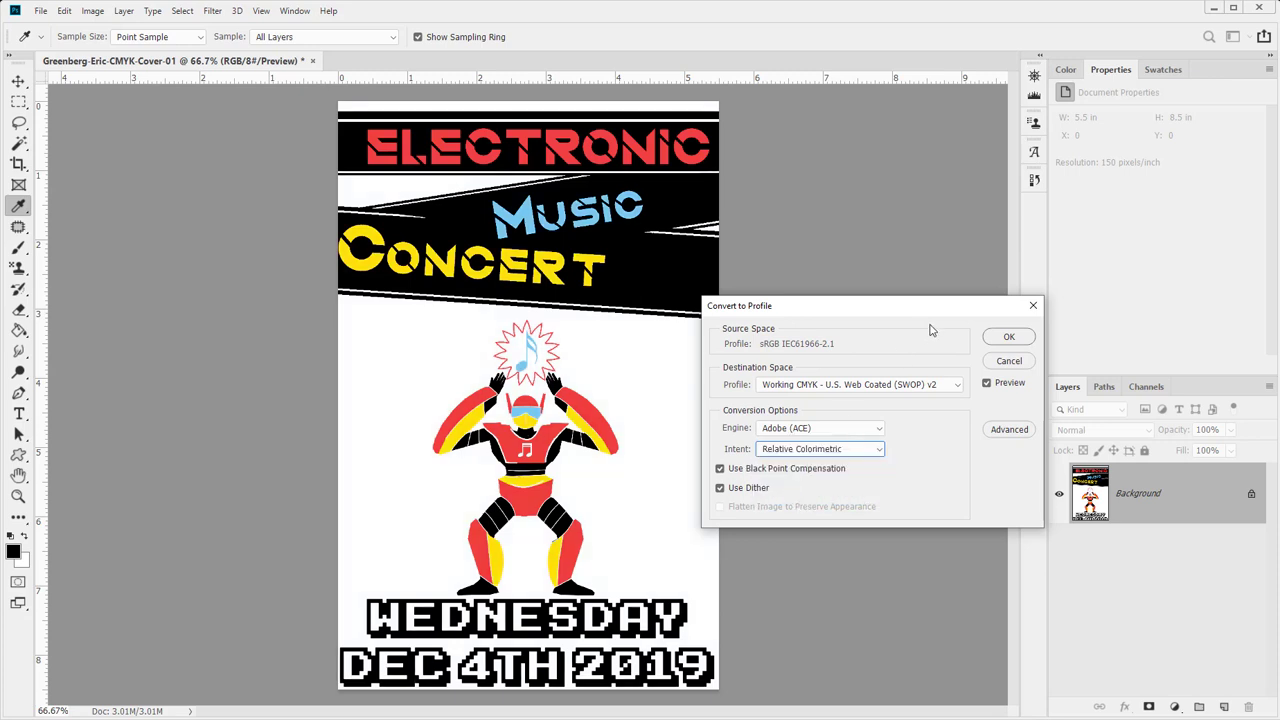
pyautogui.click(1009, 338)
pyautogui.press('z')
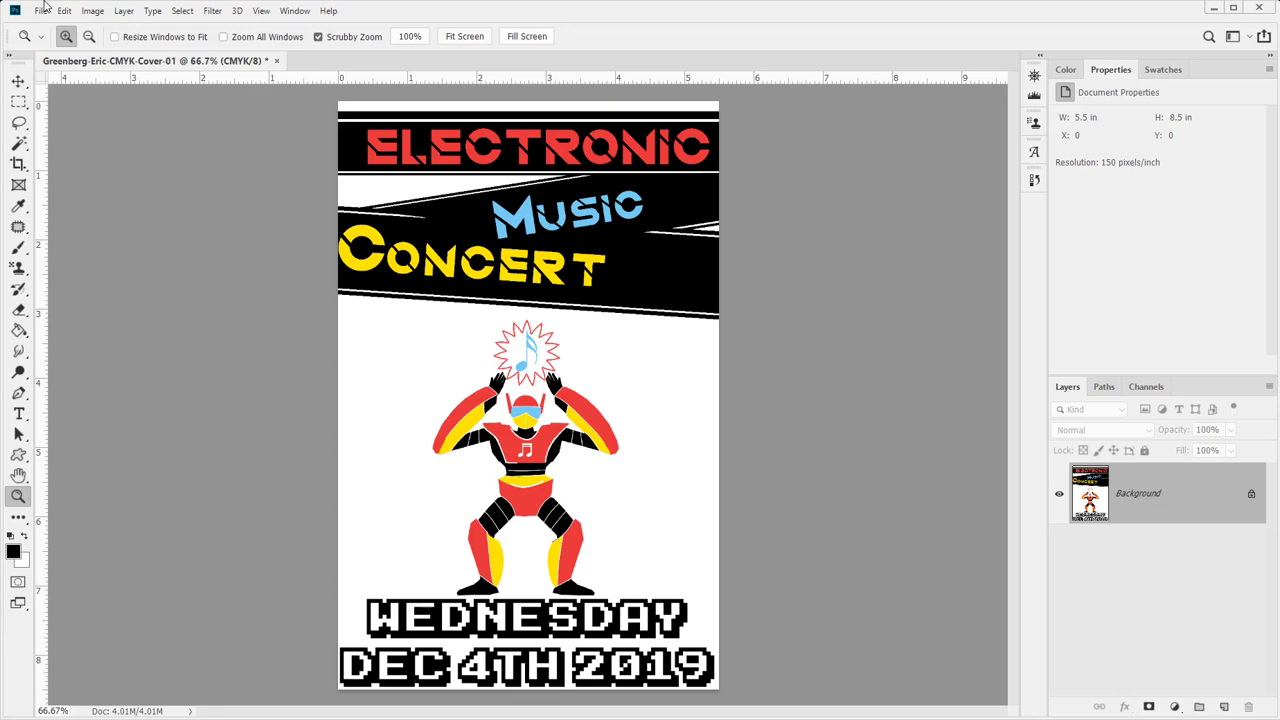
# - Start a JPEG Save As for the cover, then cancel it
pyautogui.hotkey('ctrl', 'shift', 's')
pyautogui.click(305, 319)
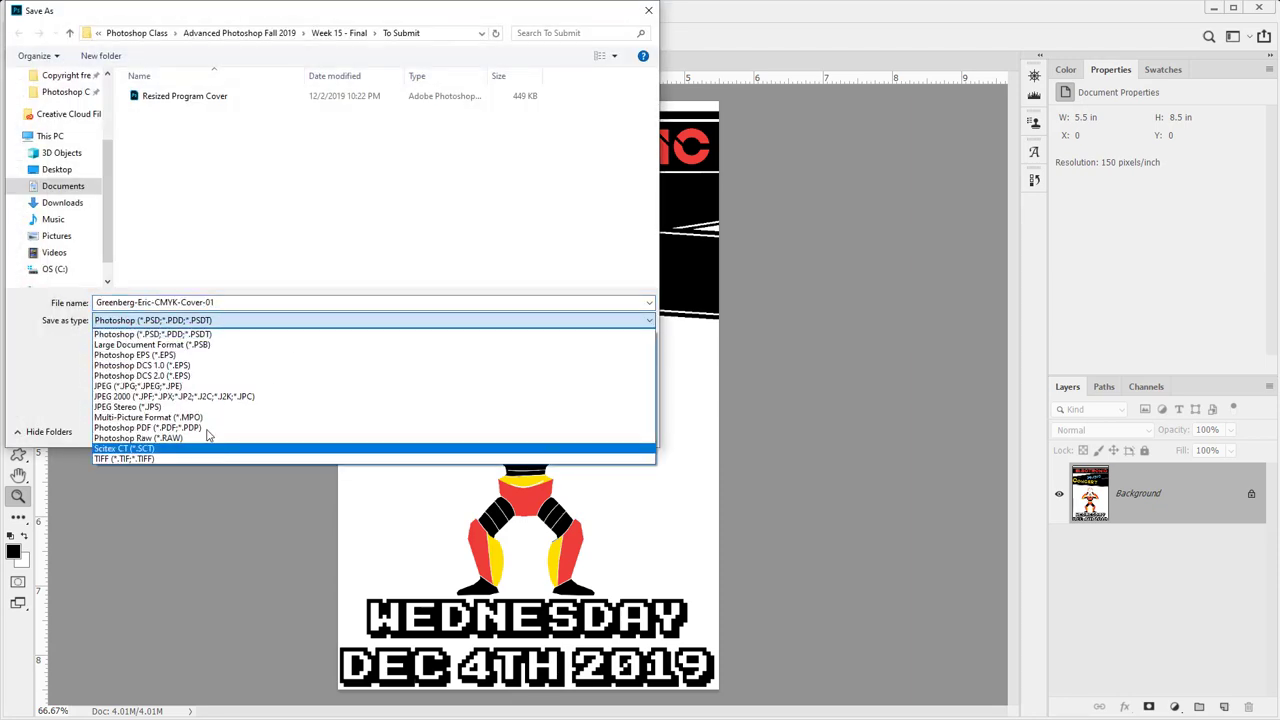
pyautogui.click(203, 406)
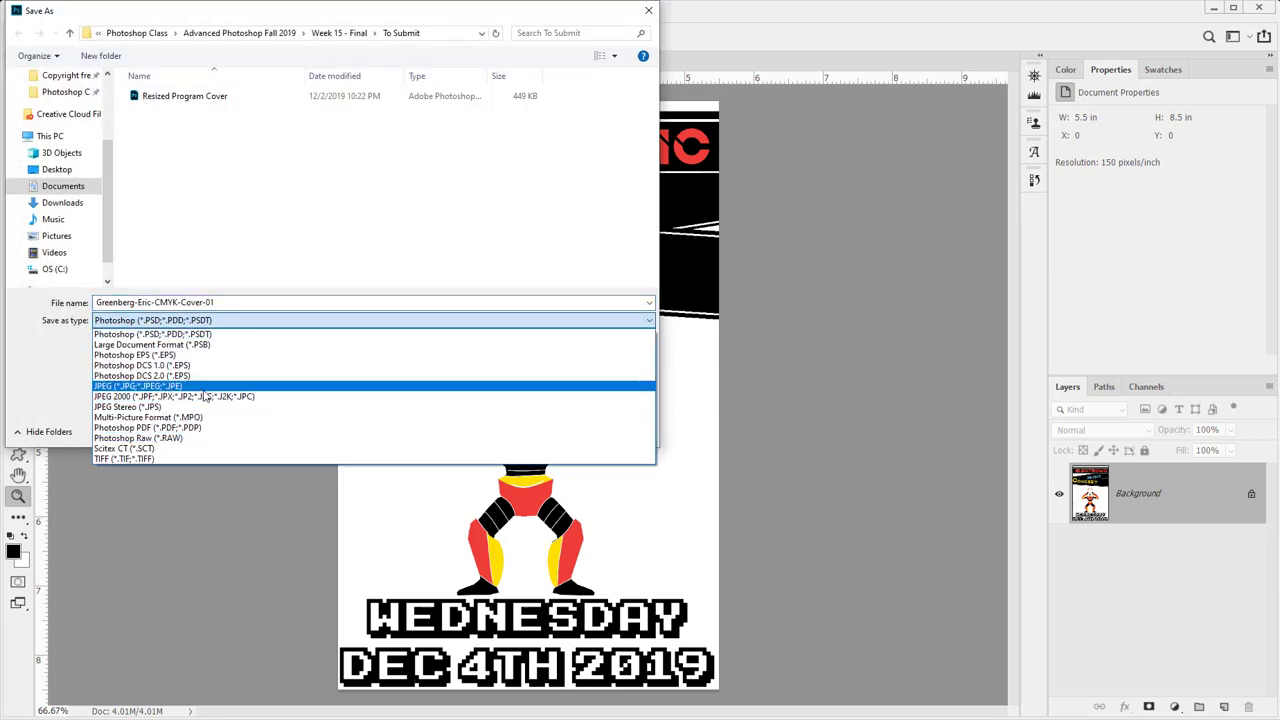
pyautogui.click(612, 430)
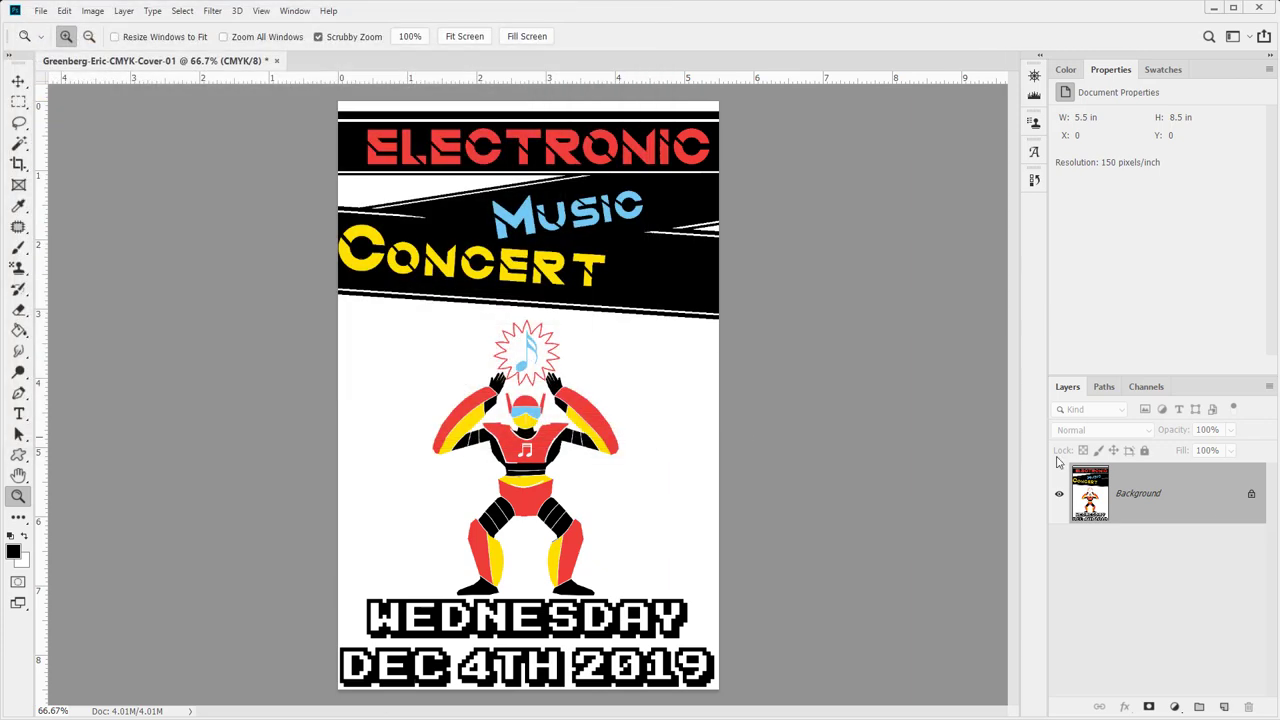
# - Duplicate the Background layer into a new document named with -BK-Cover-01
pyautogui.rightClick(1157, 519)
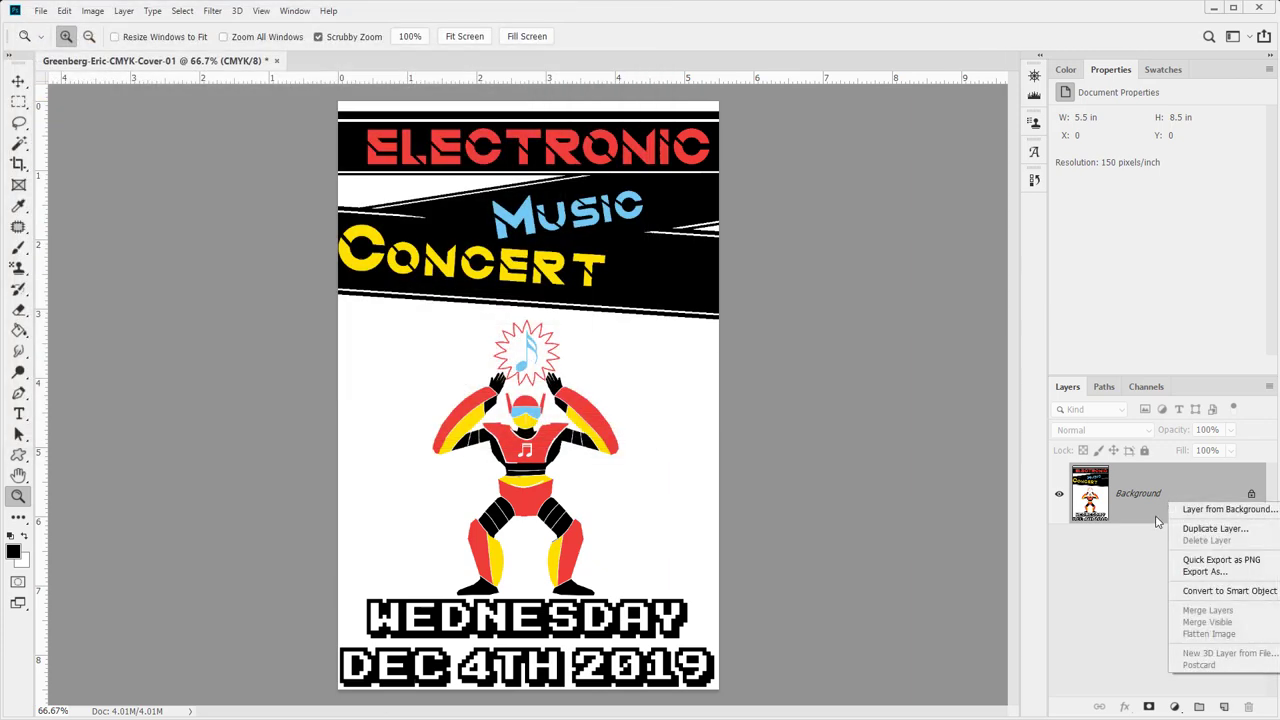
pyautogui.click(1214, 528)
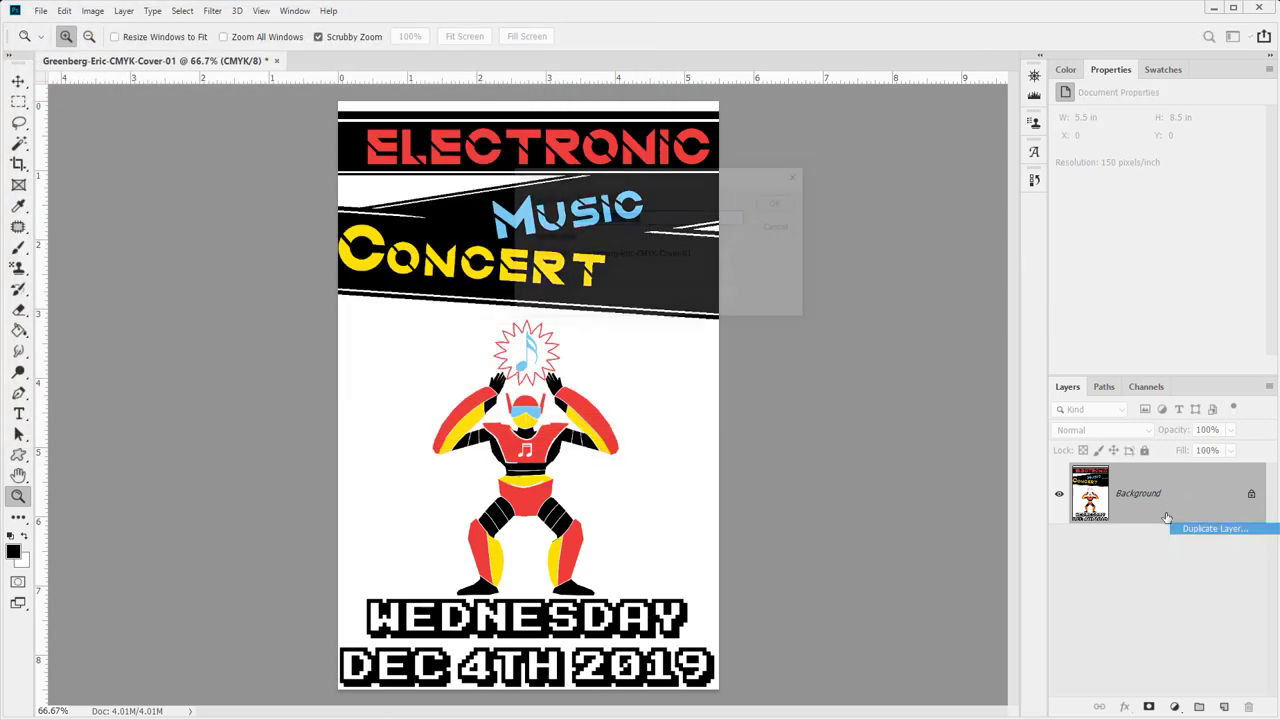
pyautogui.click(658, 255)
pyautogui.click(634, 280)
pyautogui.click(632, 297)
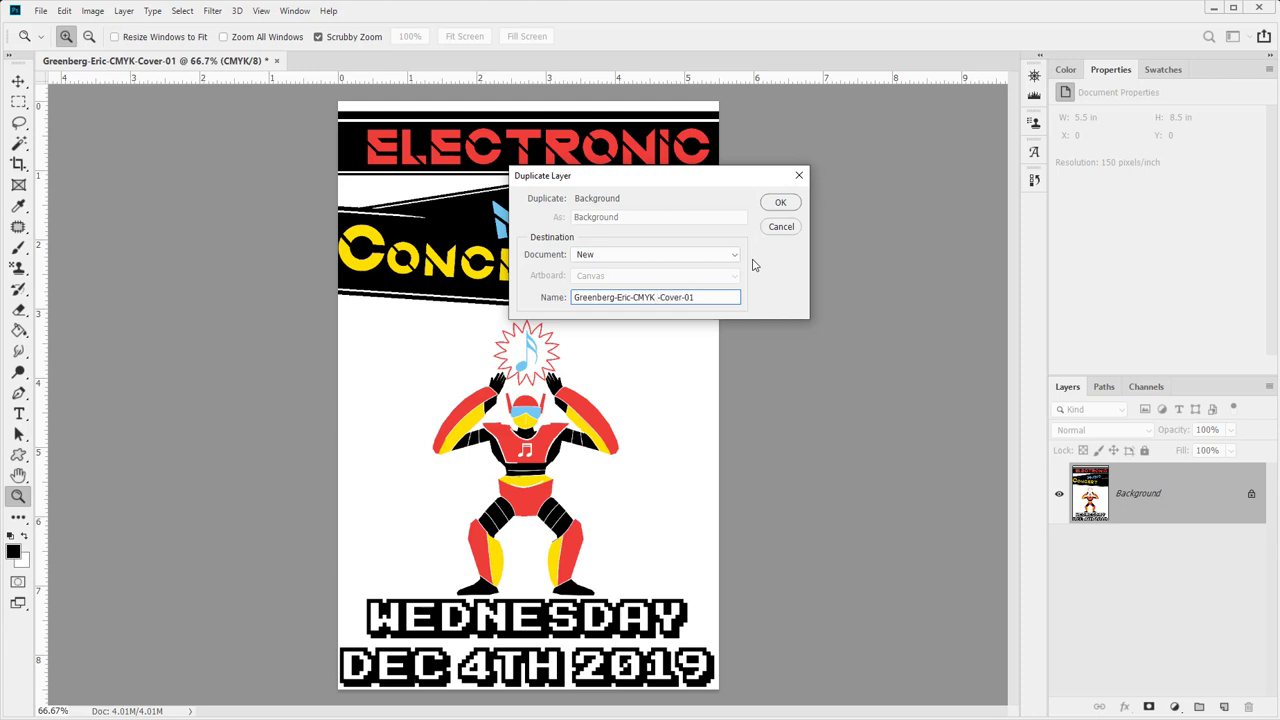
pyautogui.write('-BKL')
pyautogui.press('BackSpace')
pyautogui.press('Return')
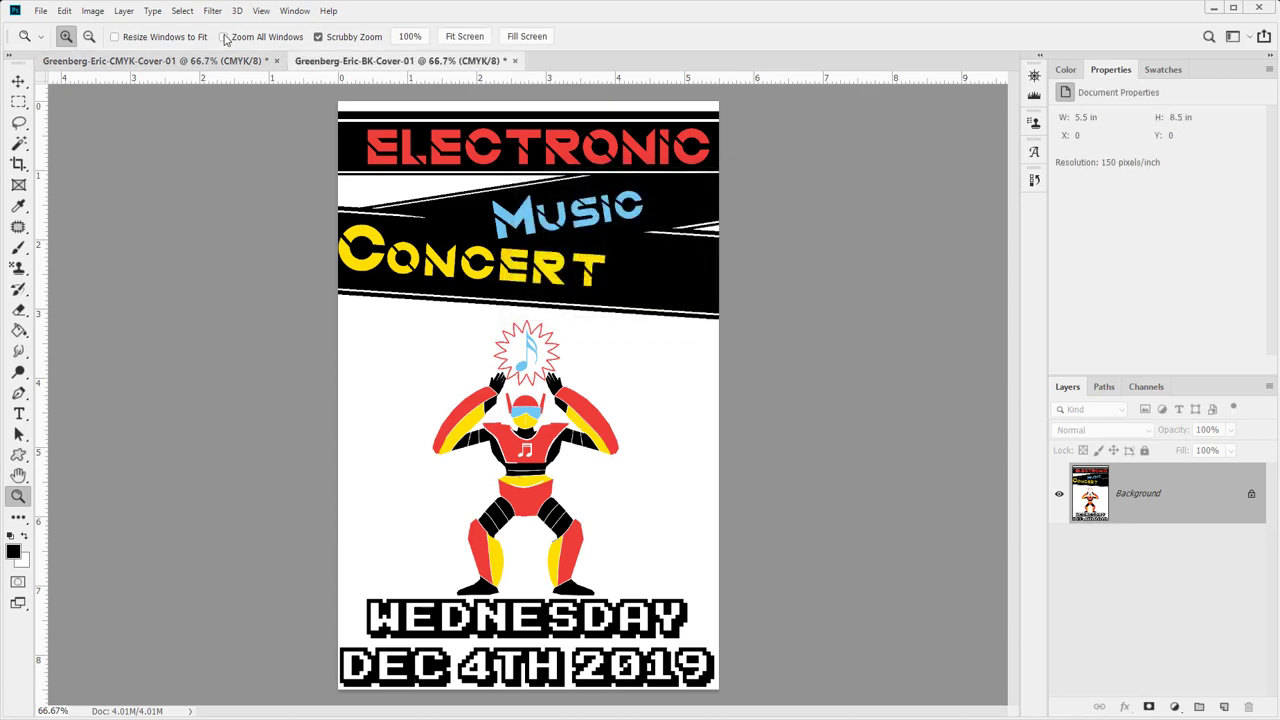
# - Save the CMYK cover as a JPEG, close it, and select Resized Program Cover in Explorer
pyautogui.click(204, 62)
pyautogui.hotkey('ctrl', 'shift', 's')
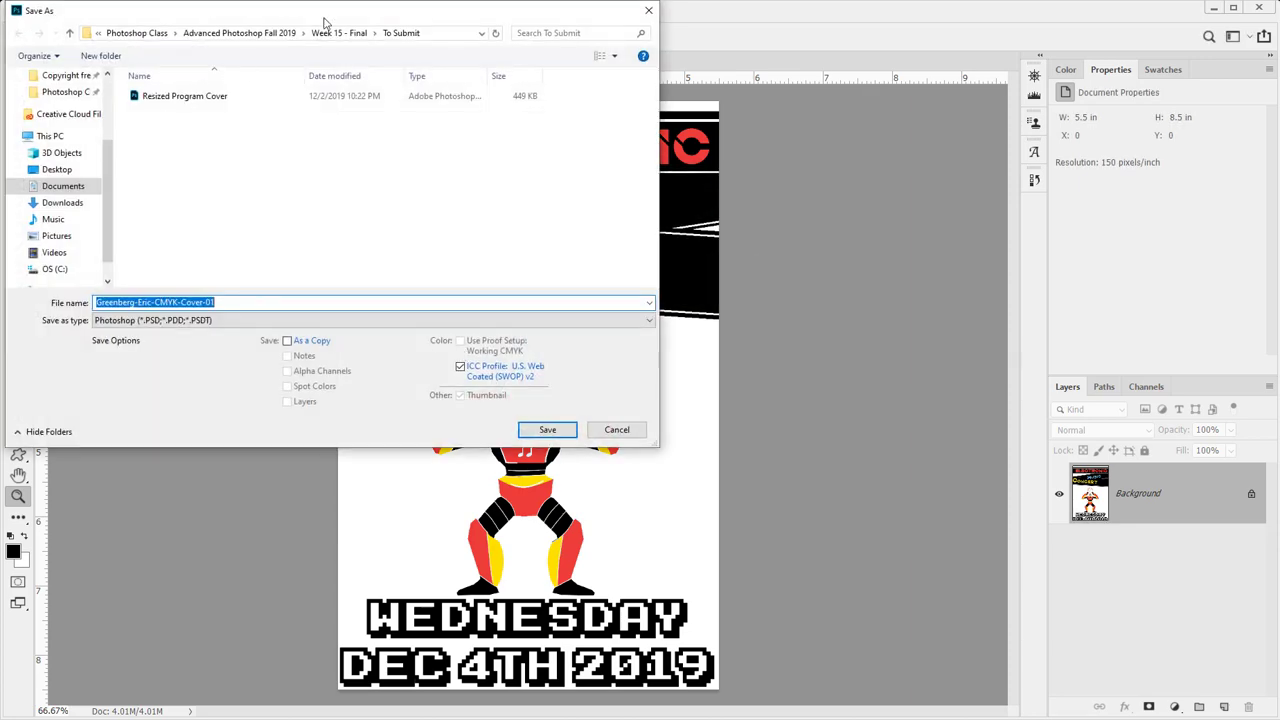
pyautogui.click(222, 320)
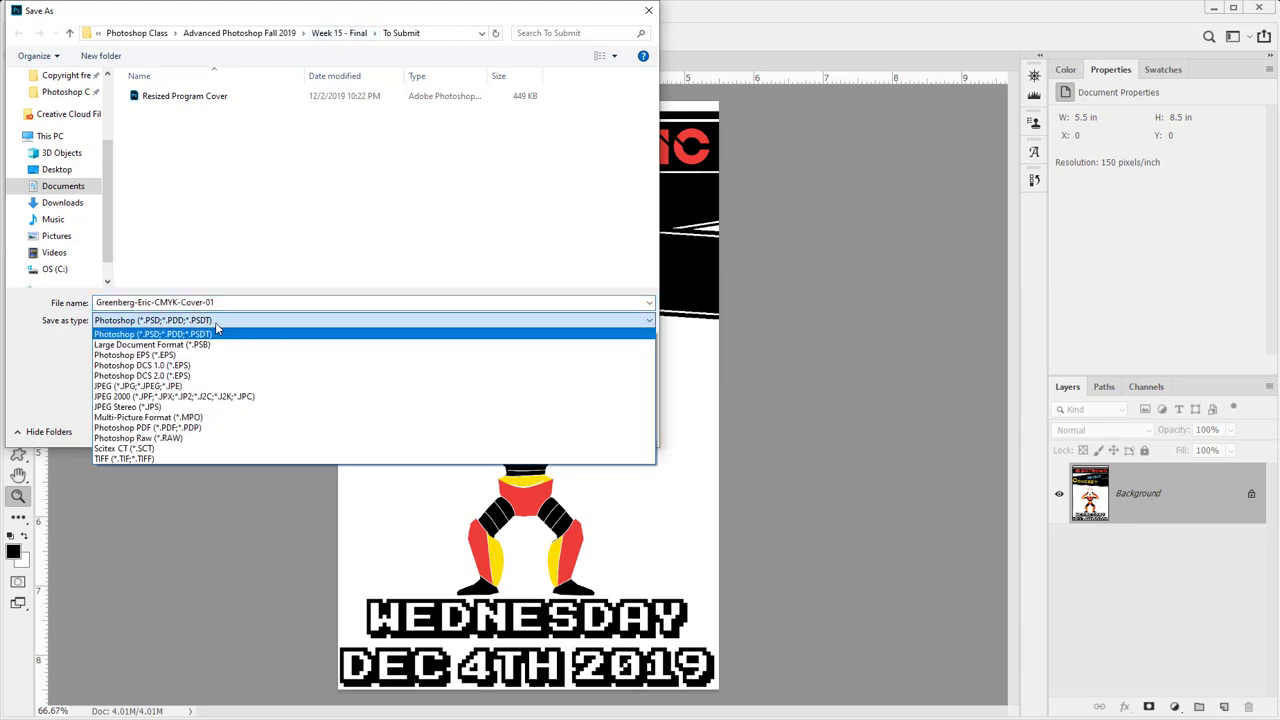
pyautogui.click(176, 386)
pyautogui.click(545, 430)
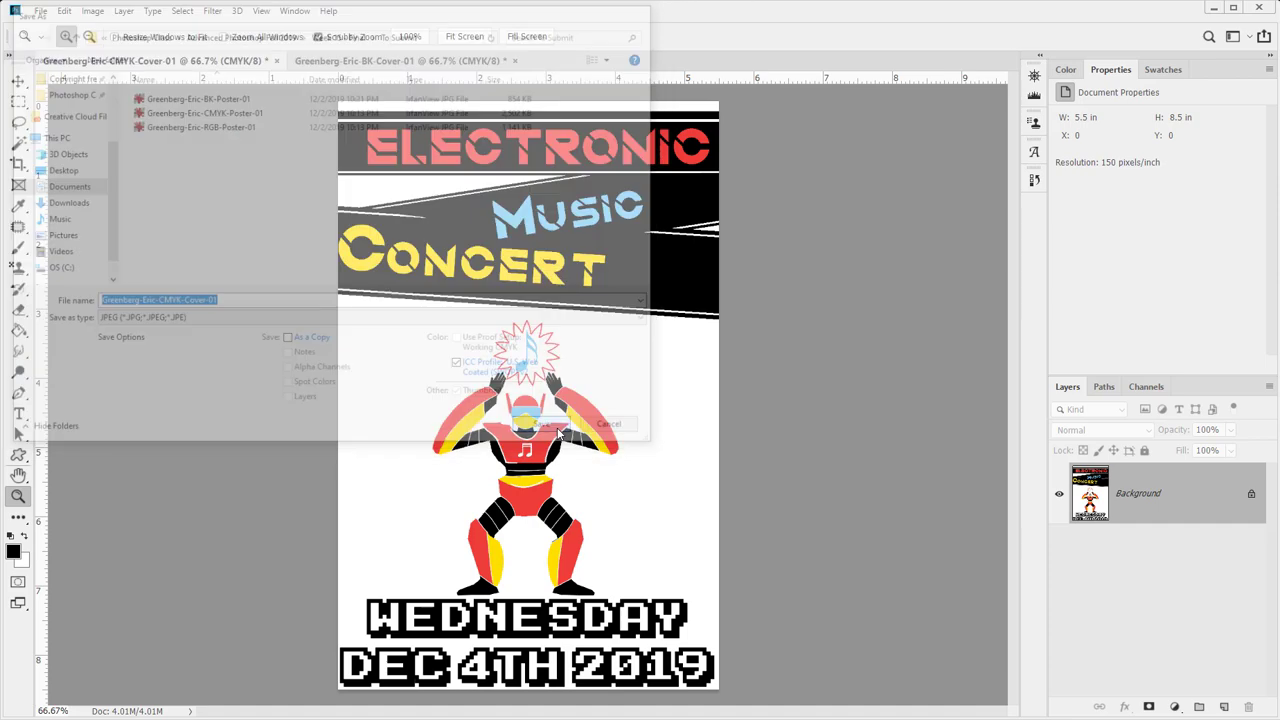
pyautogui.click(741, 176)
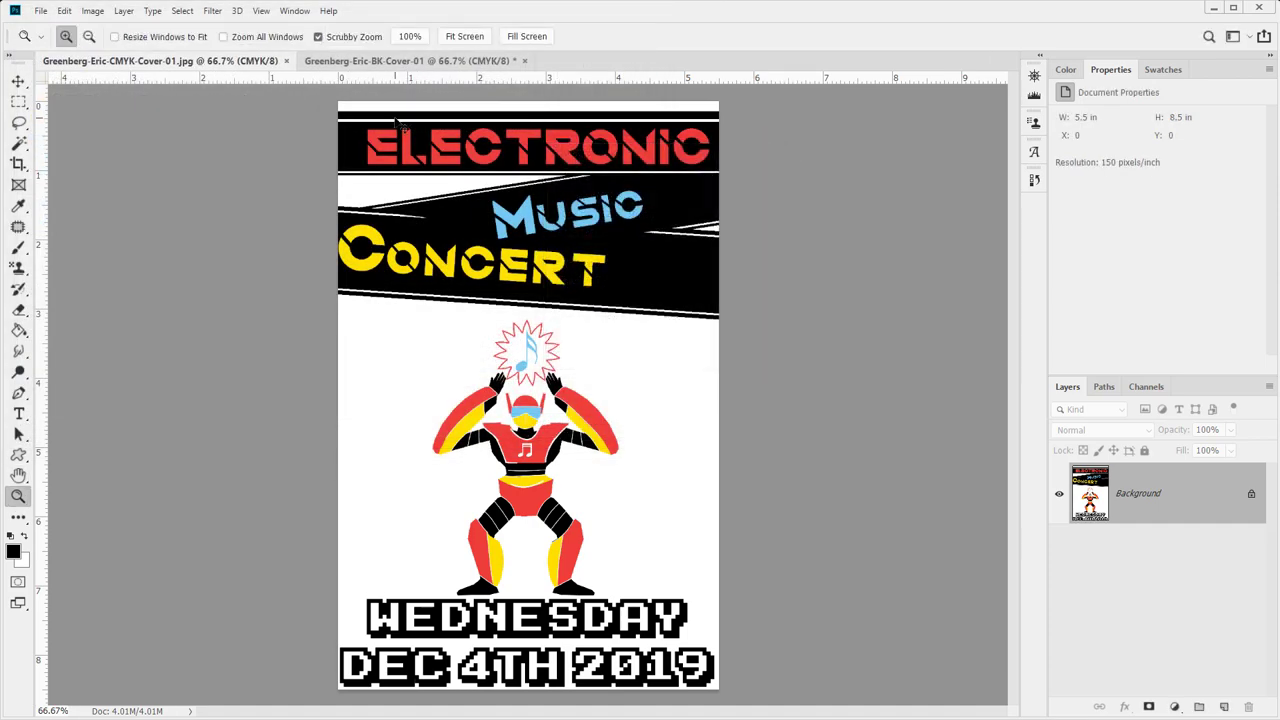
pyautogui.hotkey('ctrl', 'w')
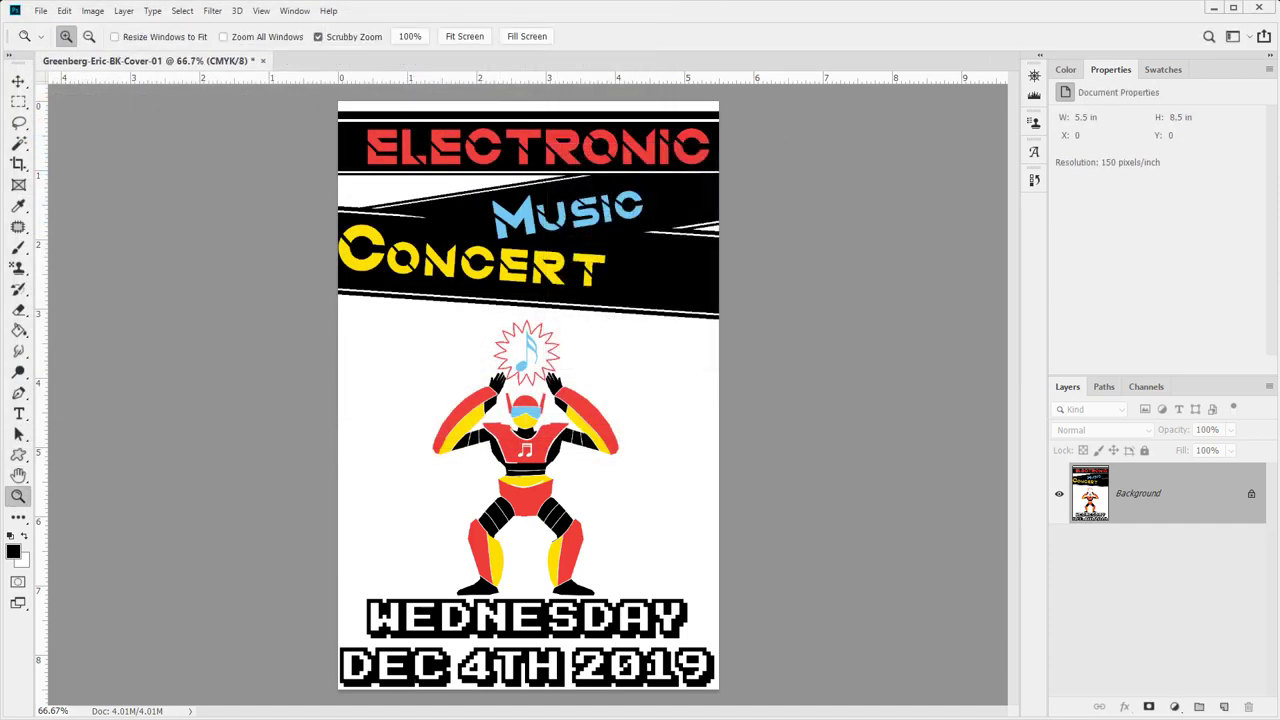
pyautogui.hotkey('alt', 'Tab')
pyautogui.click(454, 232)
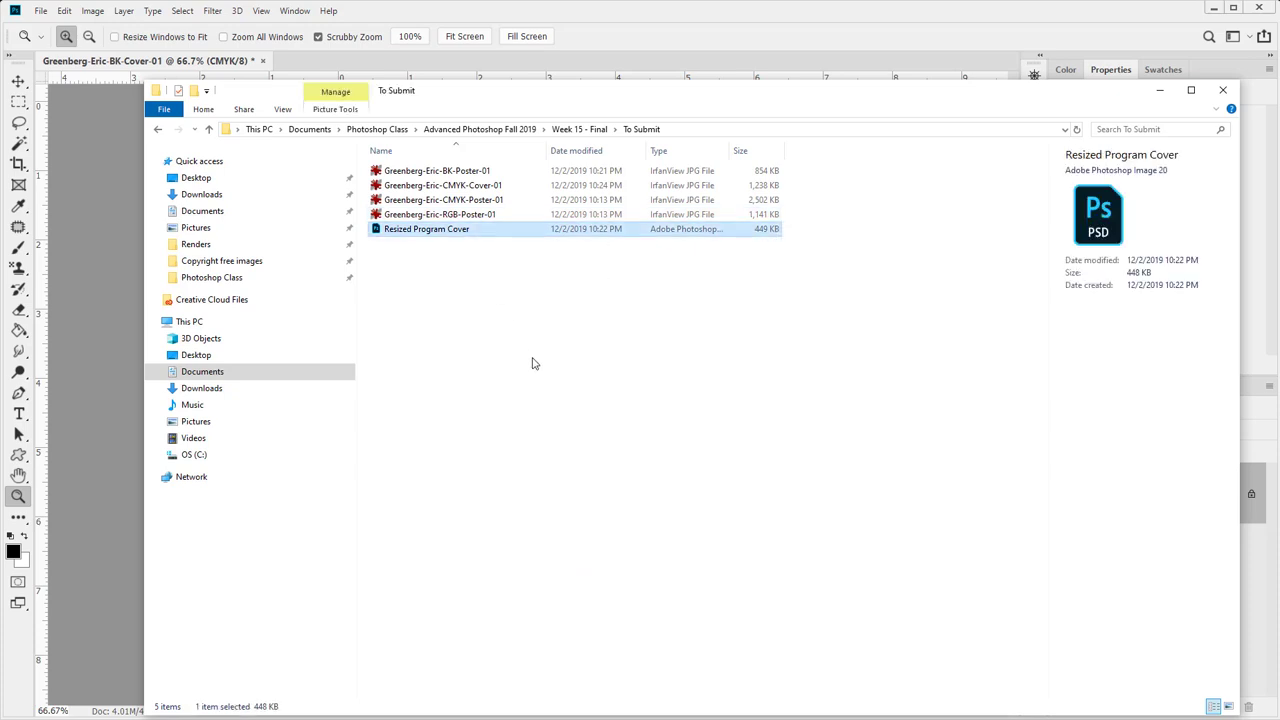
# - Paste Resized Program Cover into Week 15 - Final, reopen To Submit, and return to Photoshop
pyautogui.click(579, 129)
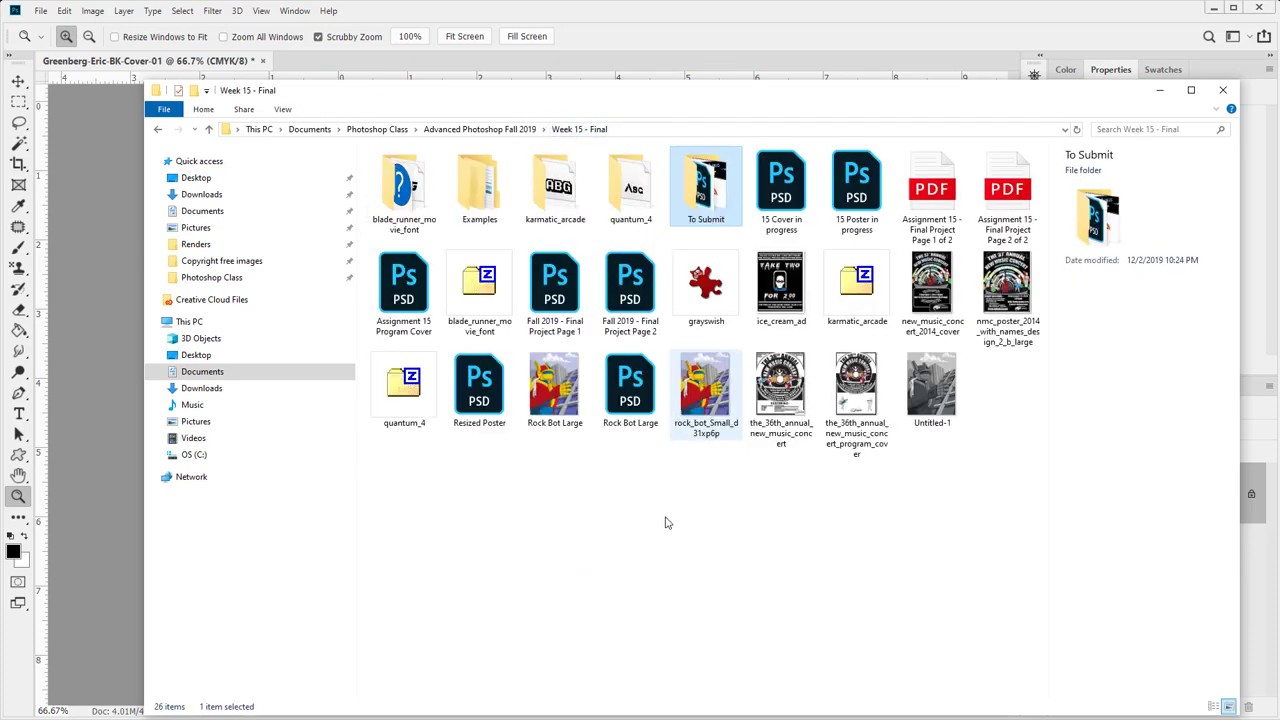
pyautogui.click(664, 540)
pyautogui.hotkey('ctrl', 'v')
pyautogui.doubleClick(700, 190)
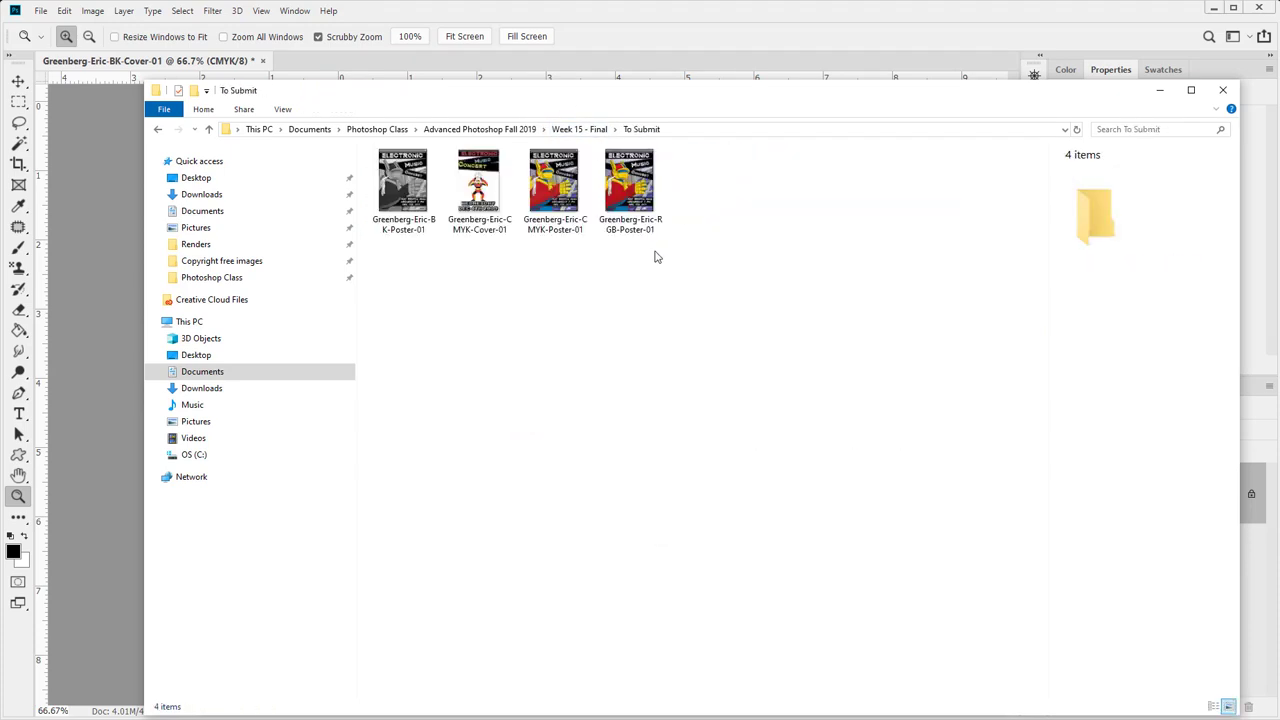
pyautogui.moveTo(737, 317); pyautogui.dragTo(670, 276)
pyautogui.click(628, 18)
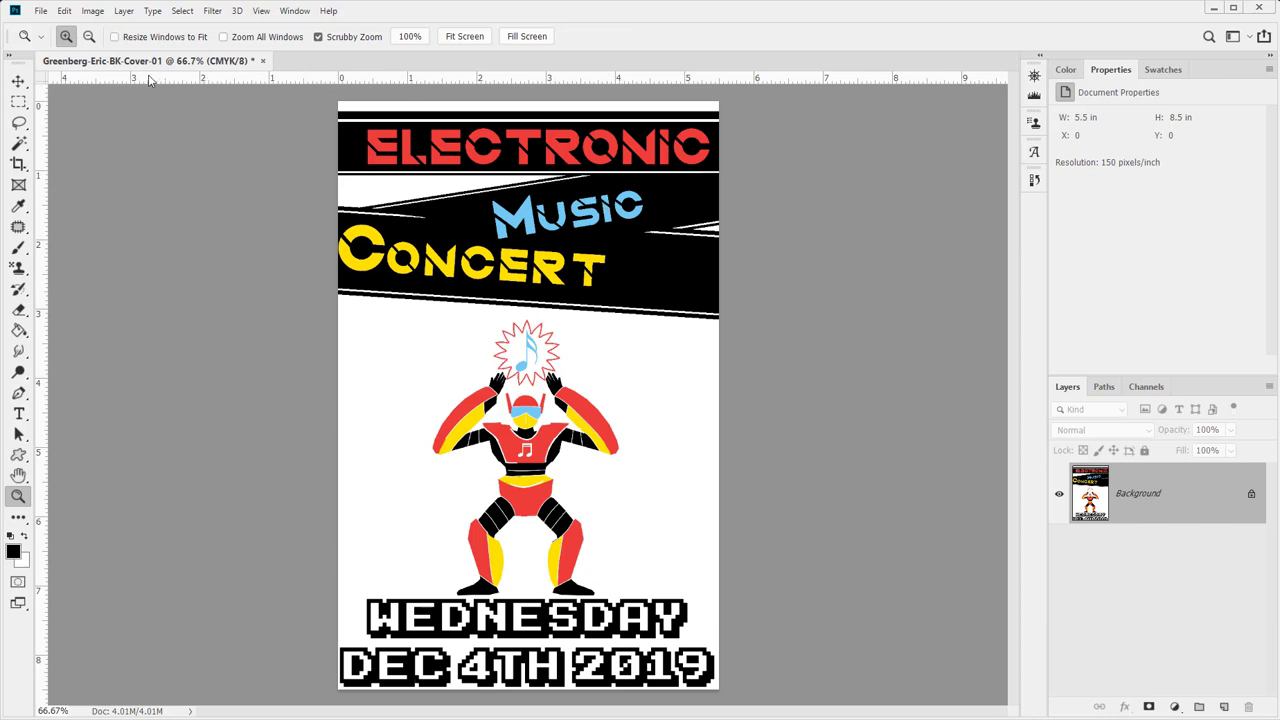
# - Open Convert to Profile with Working RGB sRGB IEC61966-2.1 as the destination
pyautogui.click(1175, 706)
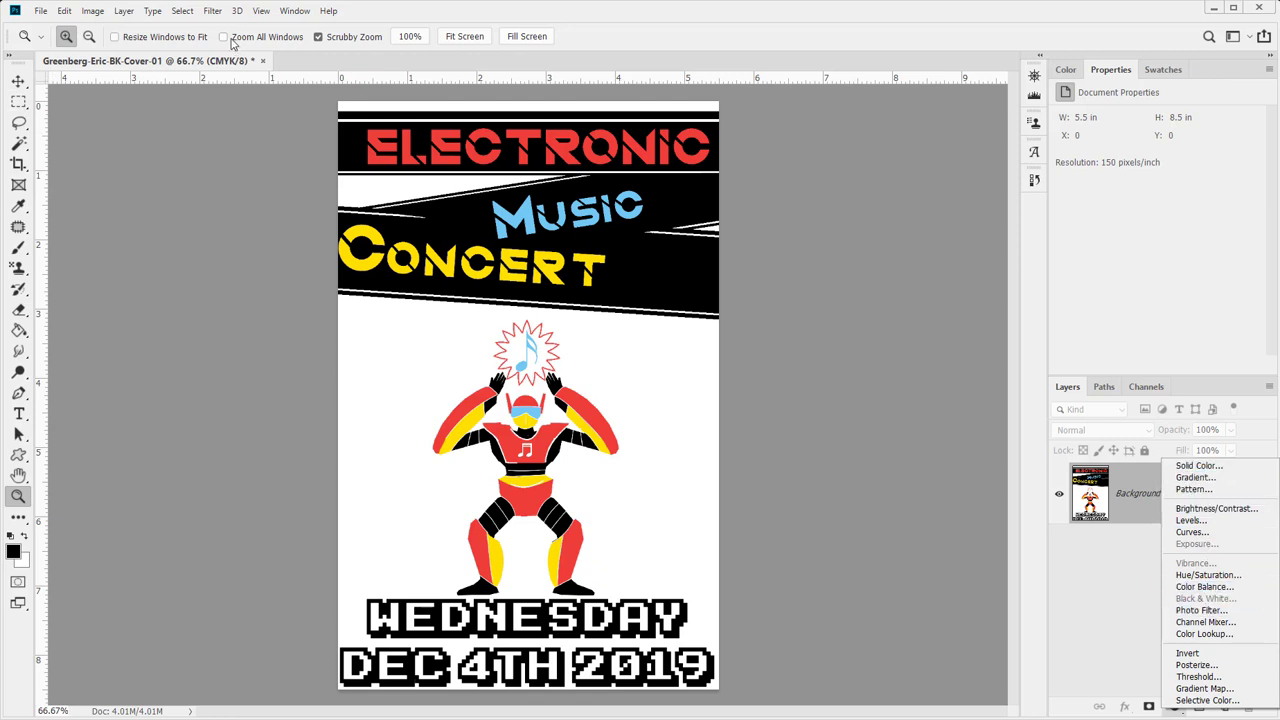
pyautogui.click(86, 17)
pyautogui.click(91, 12)
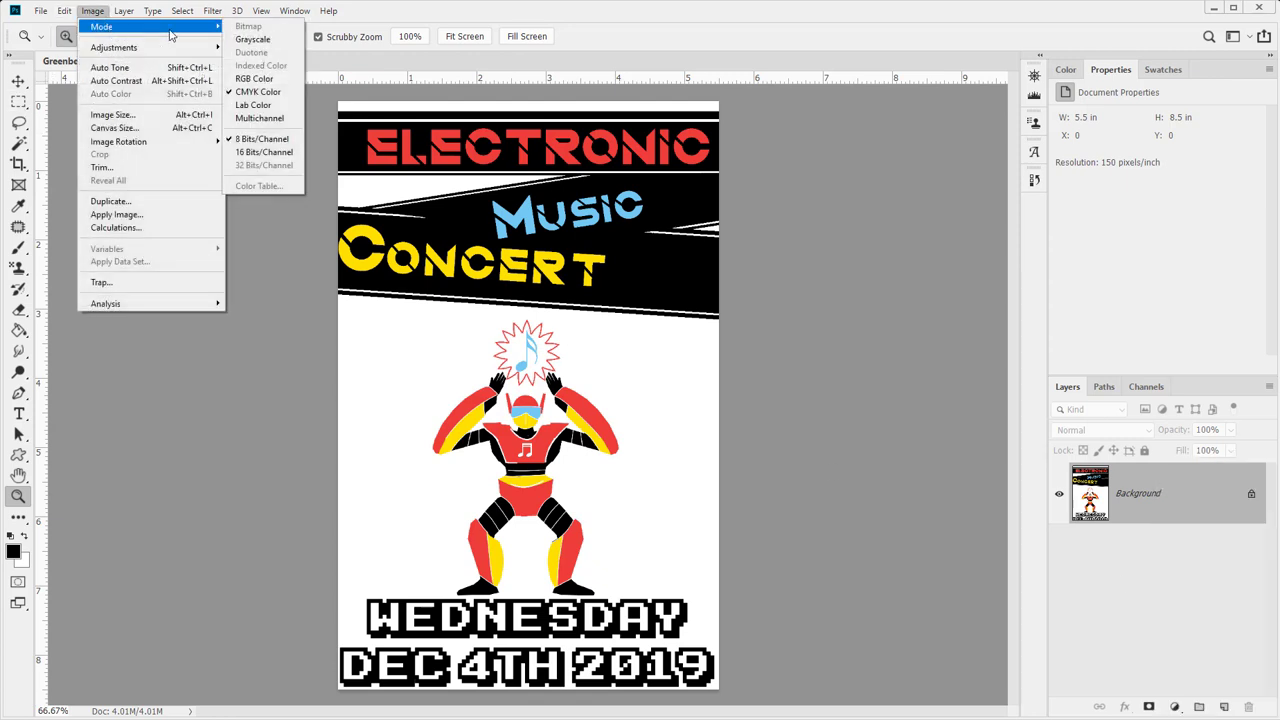
pyautogui.moveTo(62, 14)
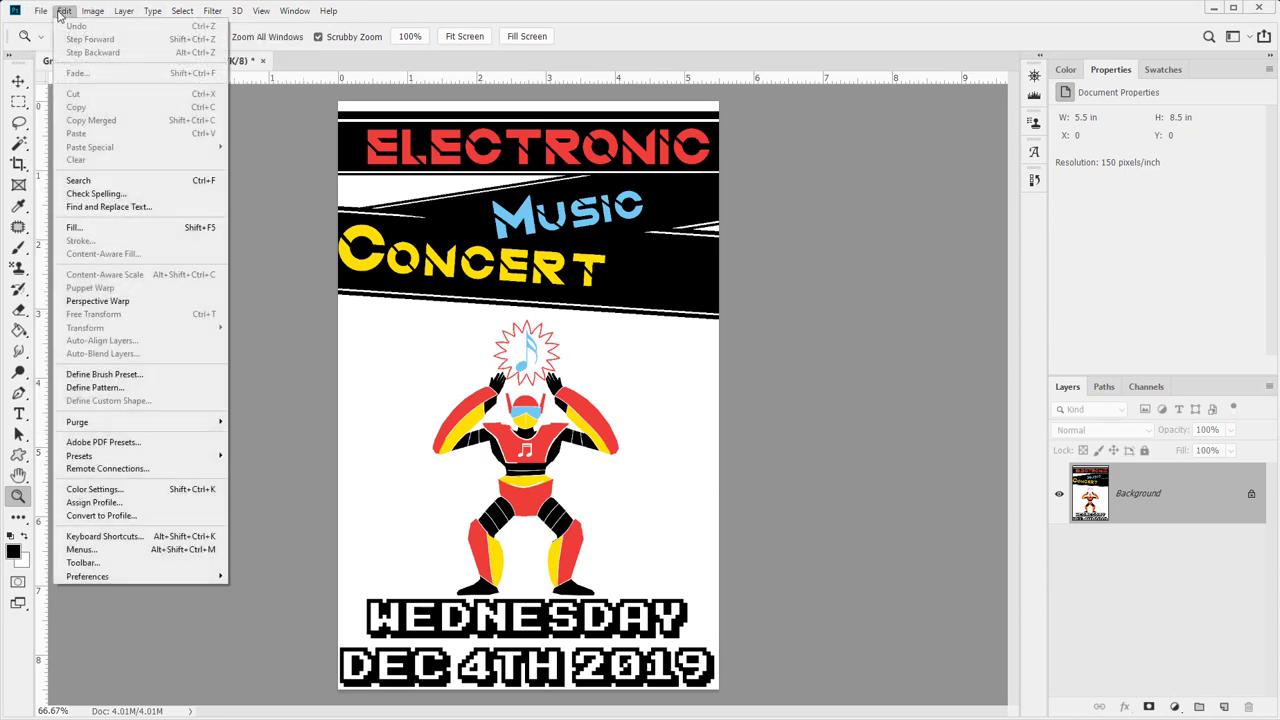
pyautogui.click(130, 516)
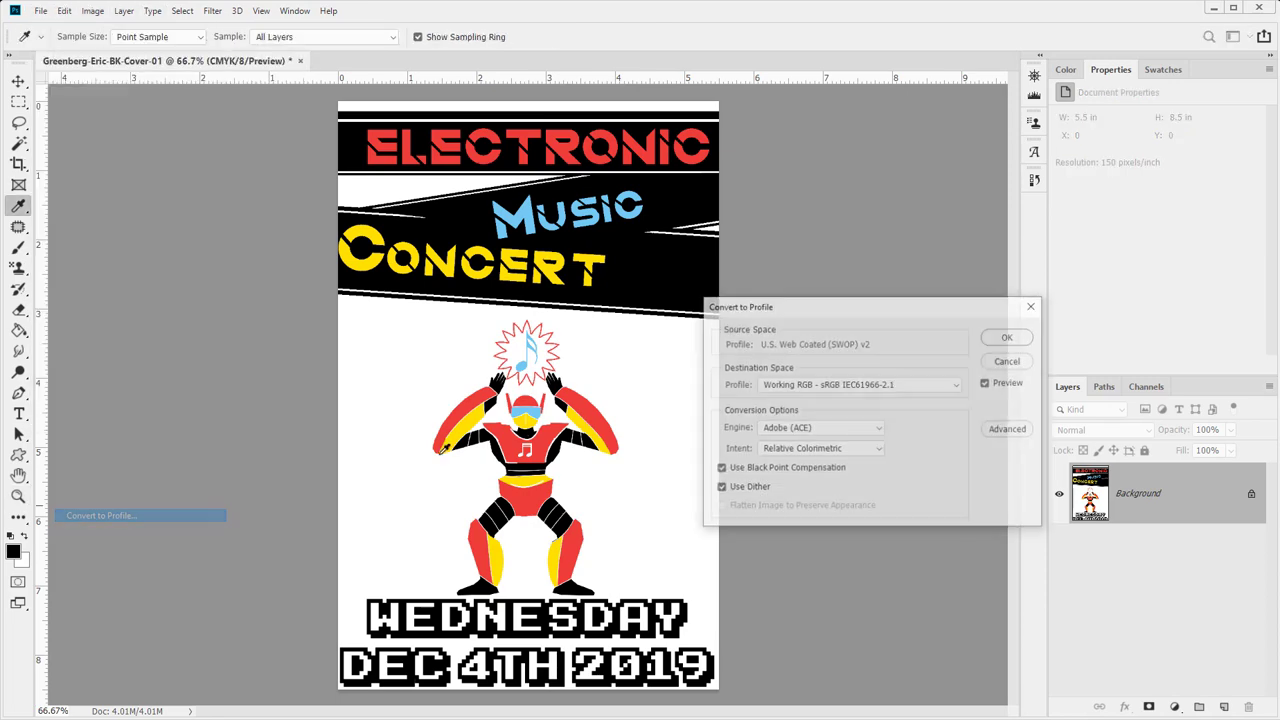
pyautogui.click(804, 394)
pyautogui.click(723, 405)
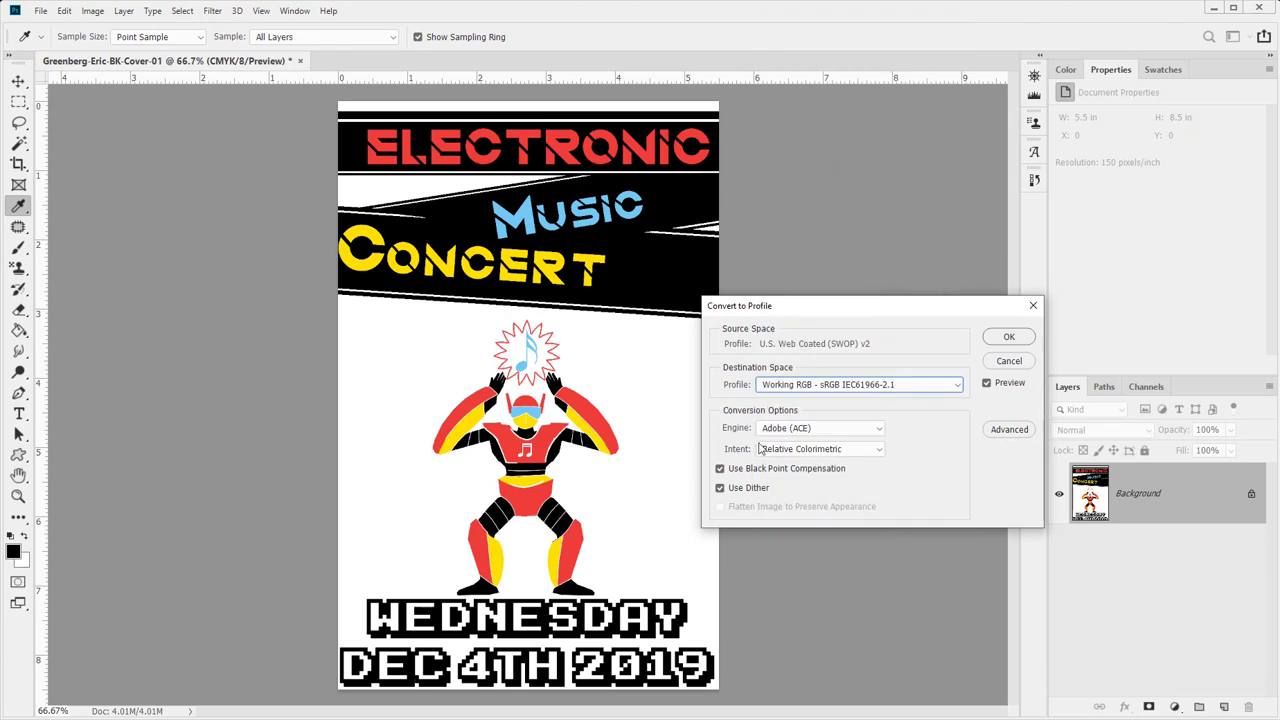
# - Compare the rendering intents, then apply the conversion with Perceptual intent
pyautogui.click(820, 451)
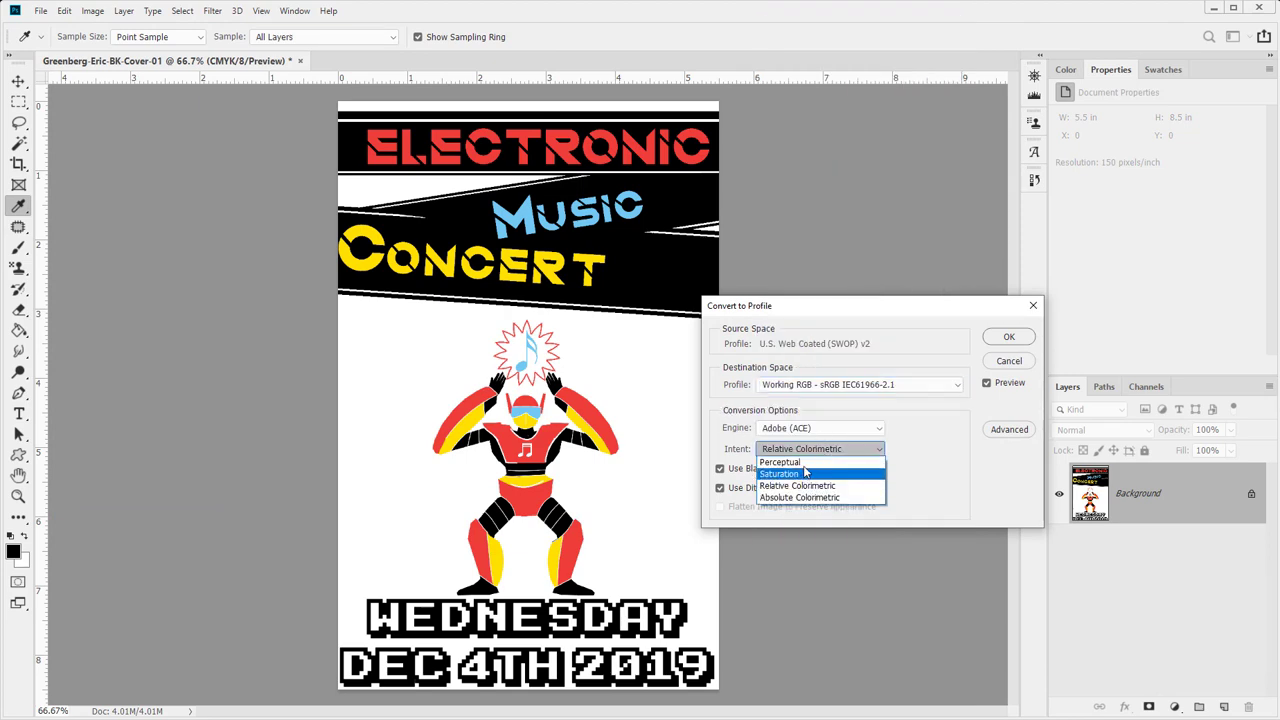
pyautogui.click(806, 463)
pyautogui.click(808, 452)
pyautogui.click(805, 491)
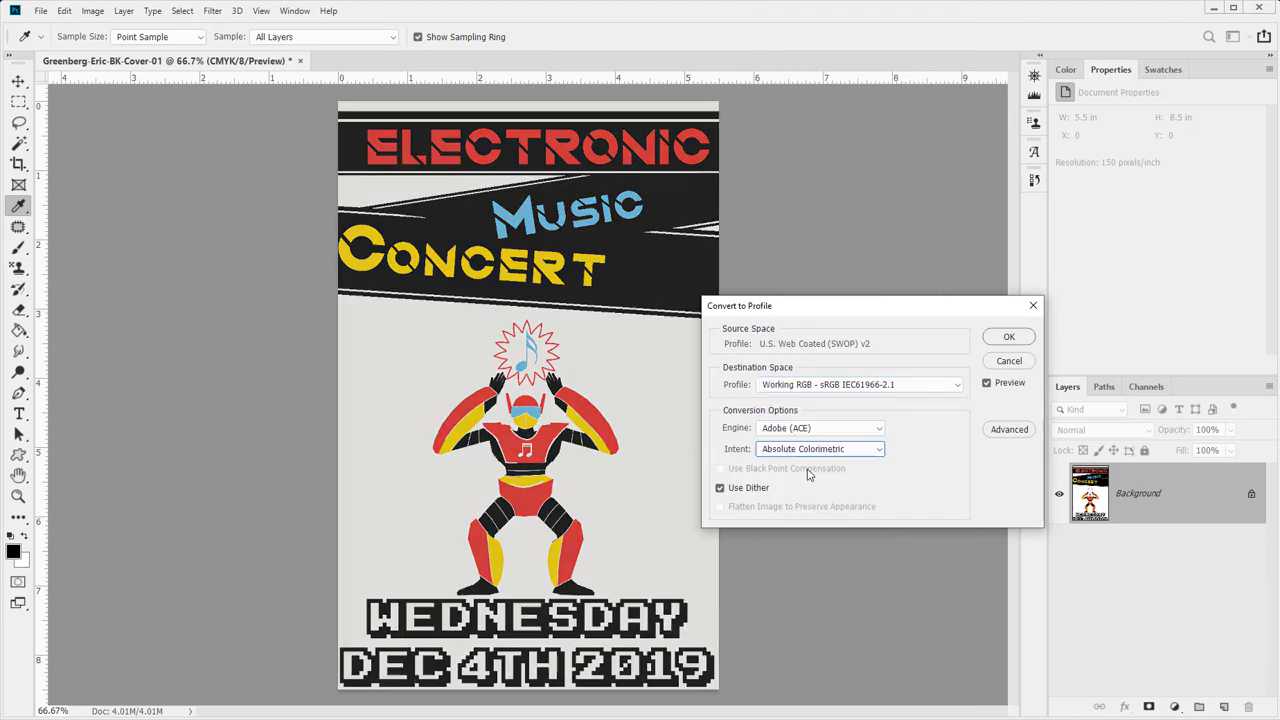
pyautogui.click(805, 452)
pyautogui.click(797, 485)
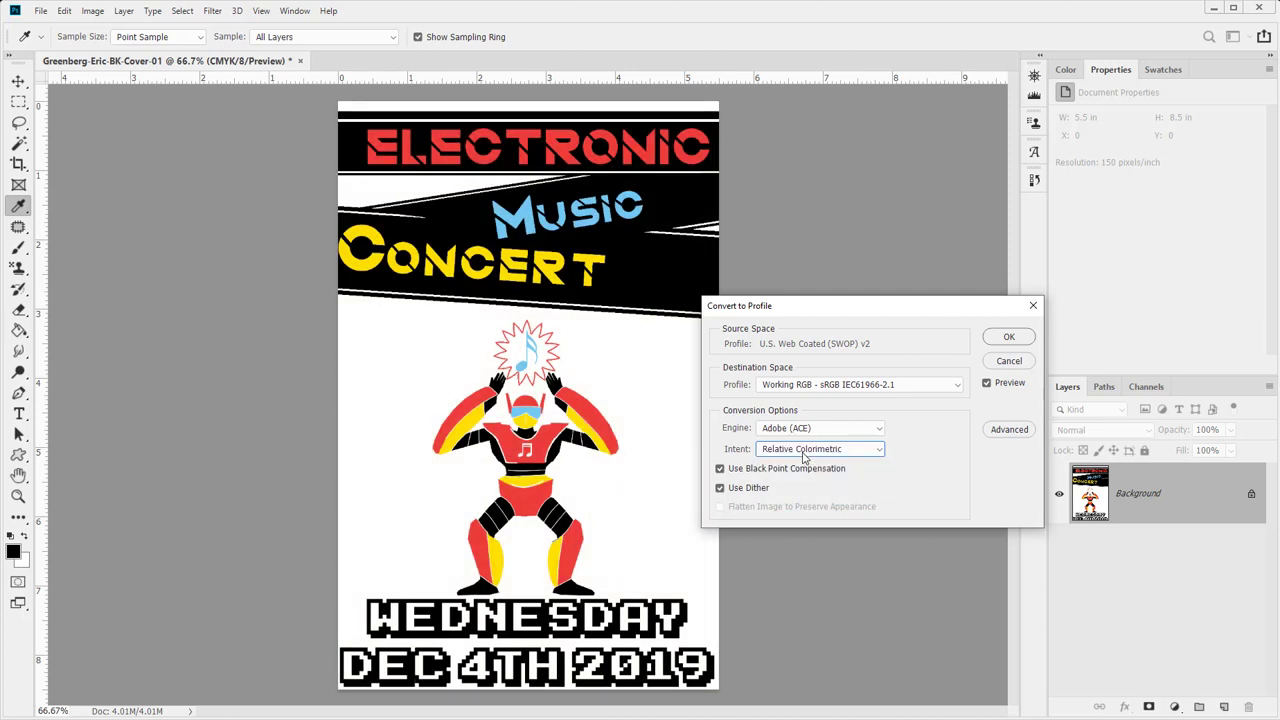
pyautogui.click(805, 452)
pyautogui.click(804, 463)
pyautogui.click(1009, 340)
# - Add a Black & White adjustment layer and tune tones on the lettering, ending at Reds 18, Yellows 100
pyautogui.press('z')
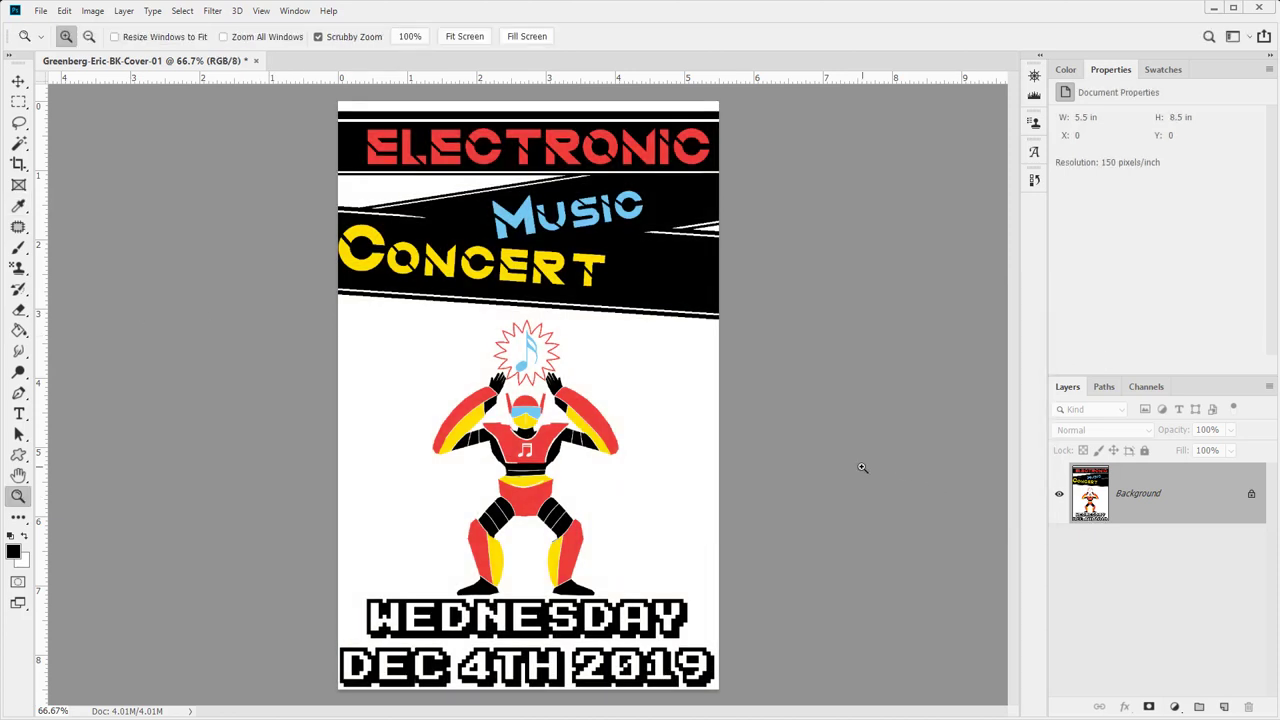
pyautogui.click(1174, 706)
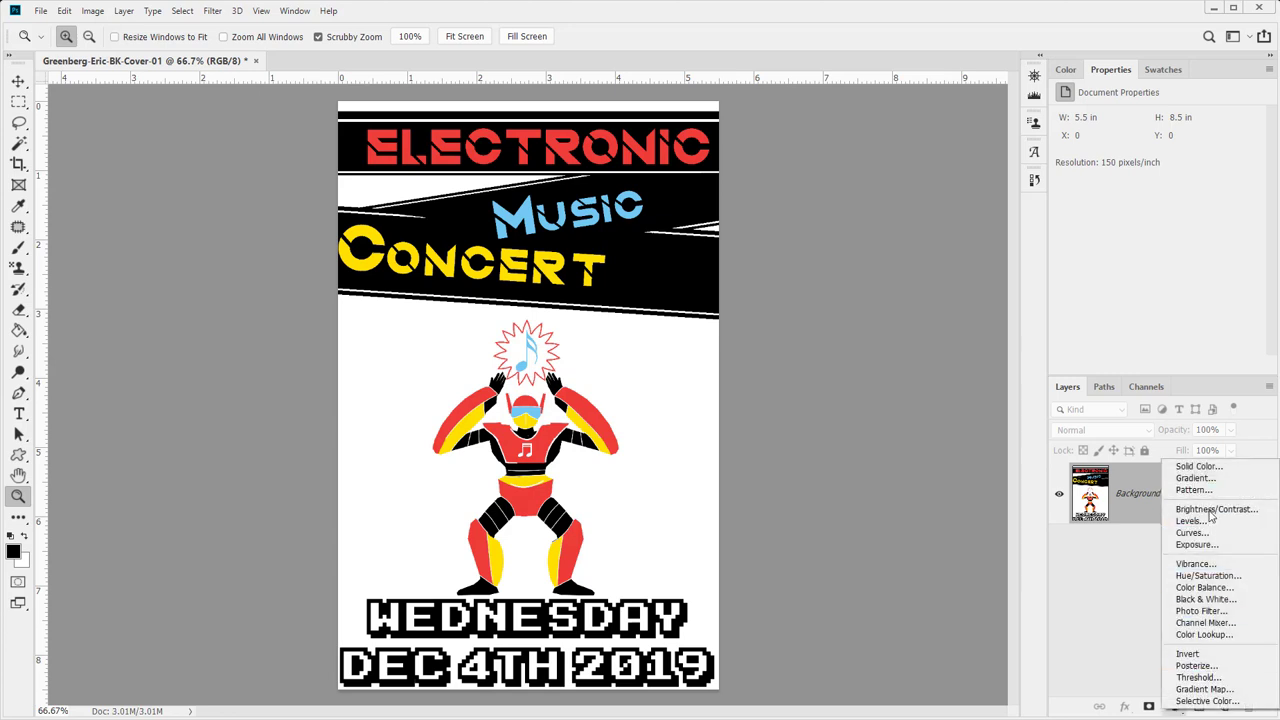
pyautogui.click(1205, 599)
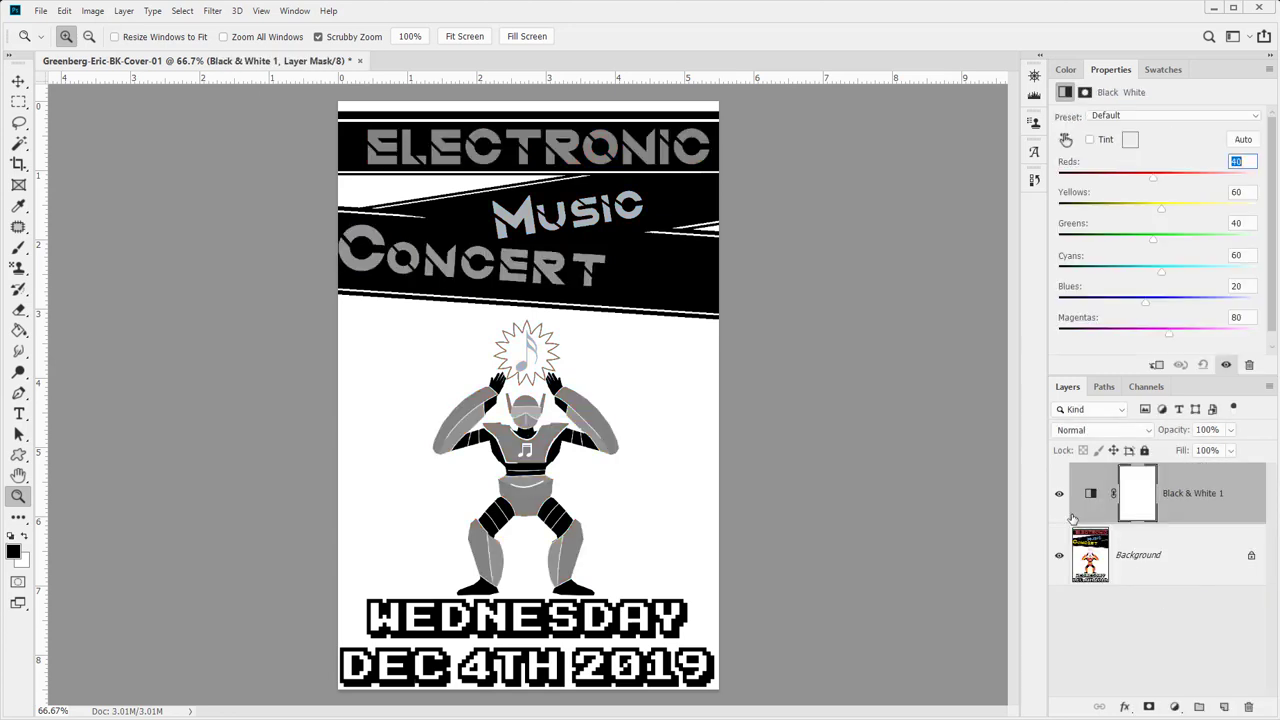
pyautogui.click(1066, 139)
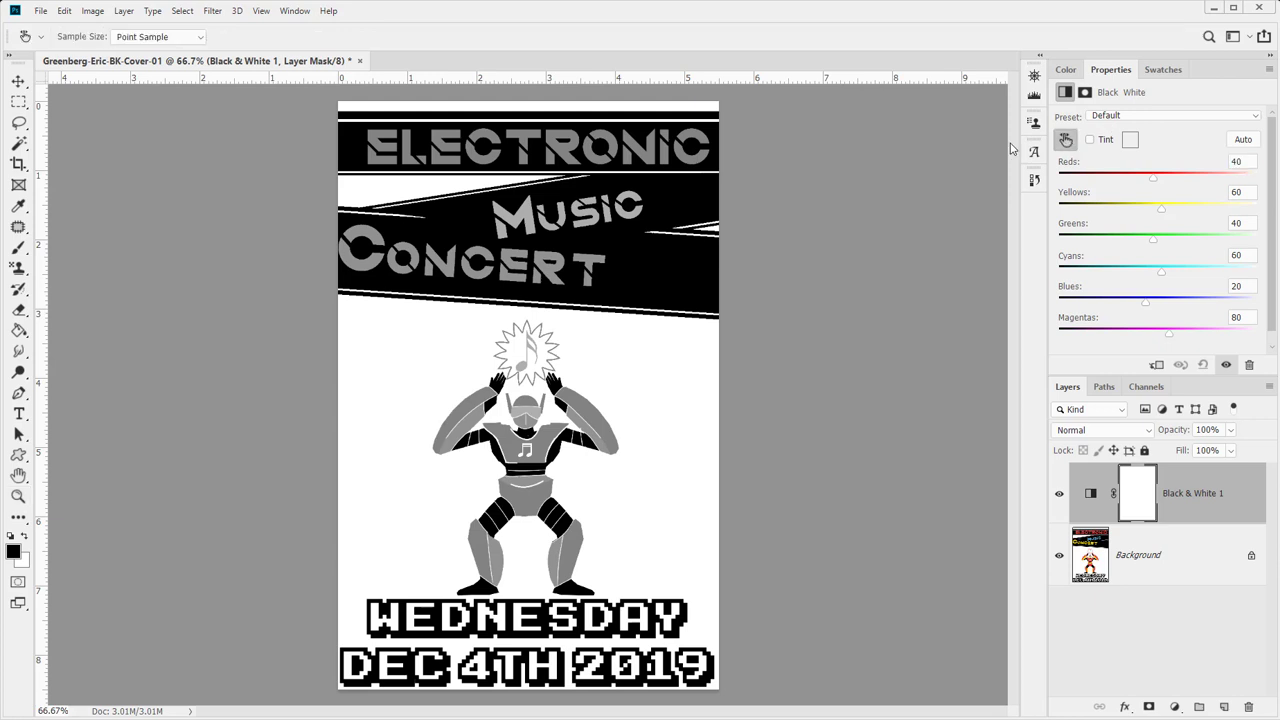
pyautogui.moveTo(530, 205); pyautogui.dragTo(620, 226)
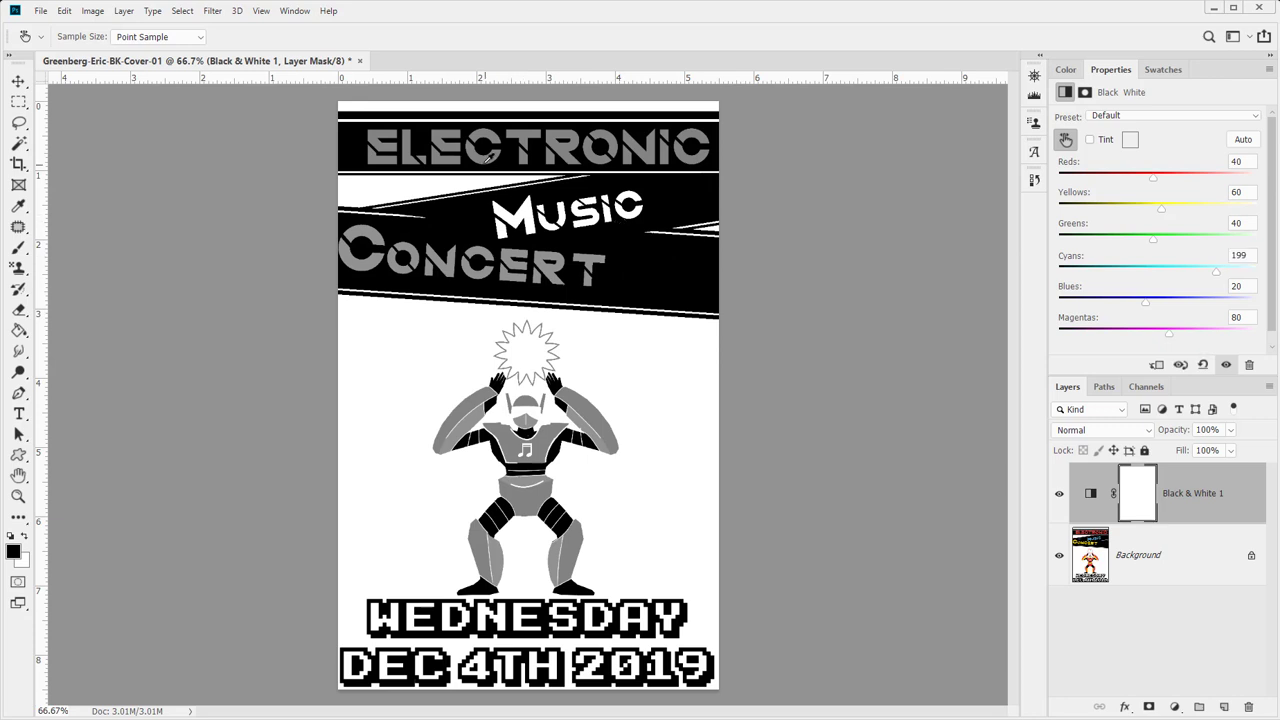
pyautogui.moveTo(484, 150); pyautogui.dragTo(560, 200)
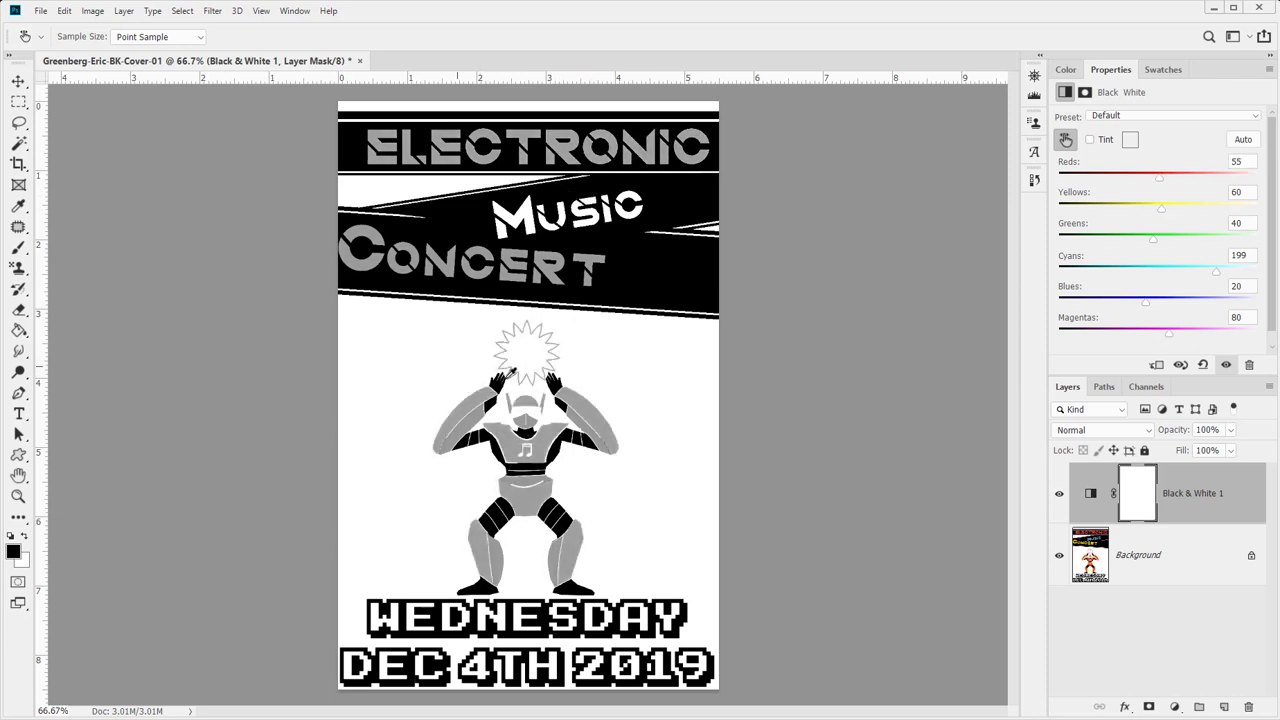
pyautogui.moveTo(538, 410); pyautogui.dragTo(354, 397)
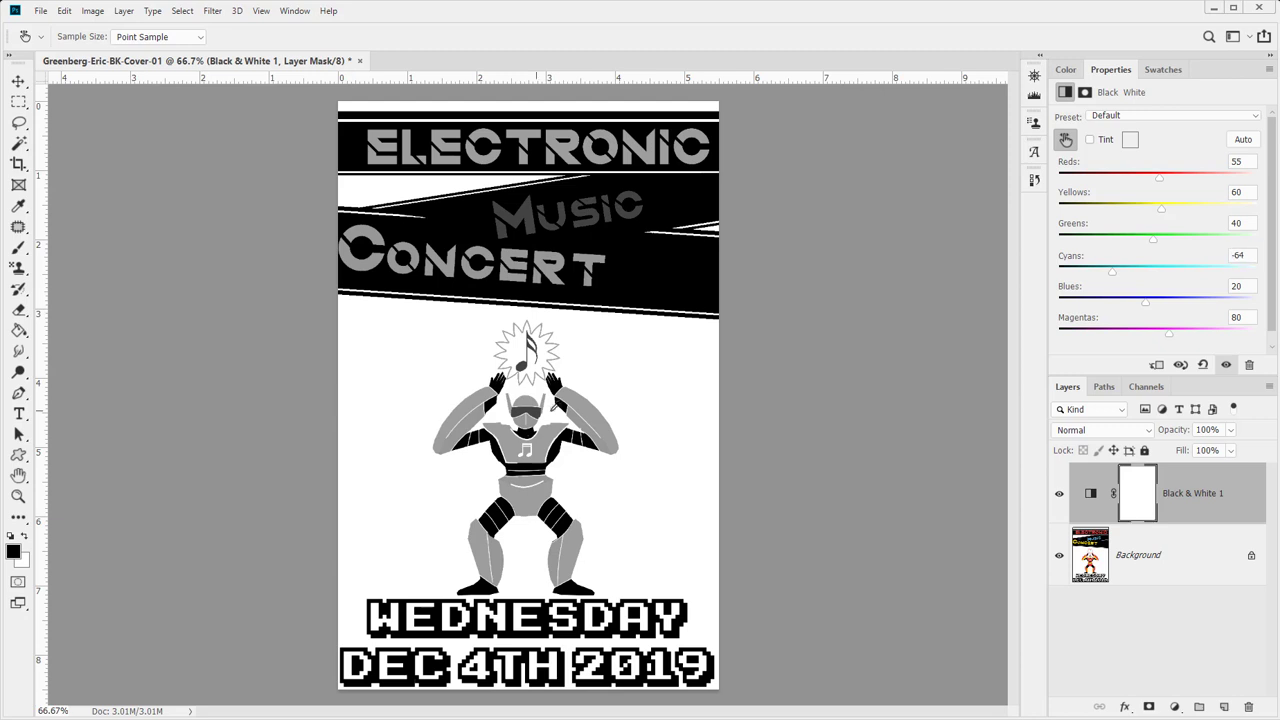
pyautogui.moveTo(546, 444); pyautogui.dragTo(575, 543)
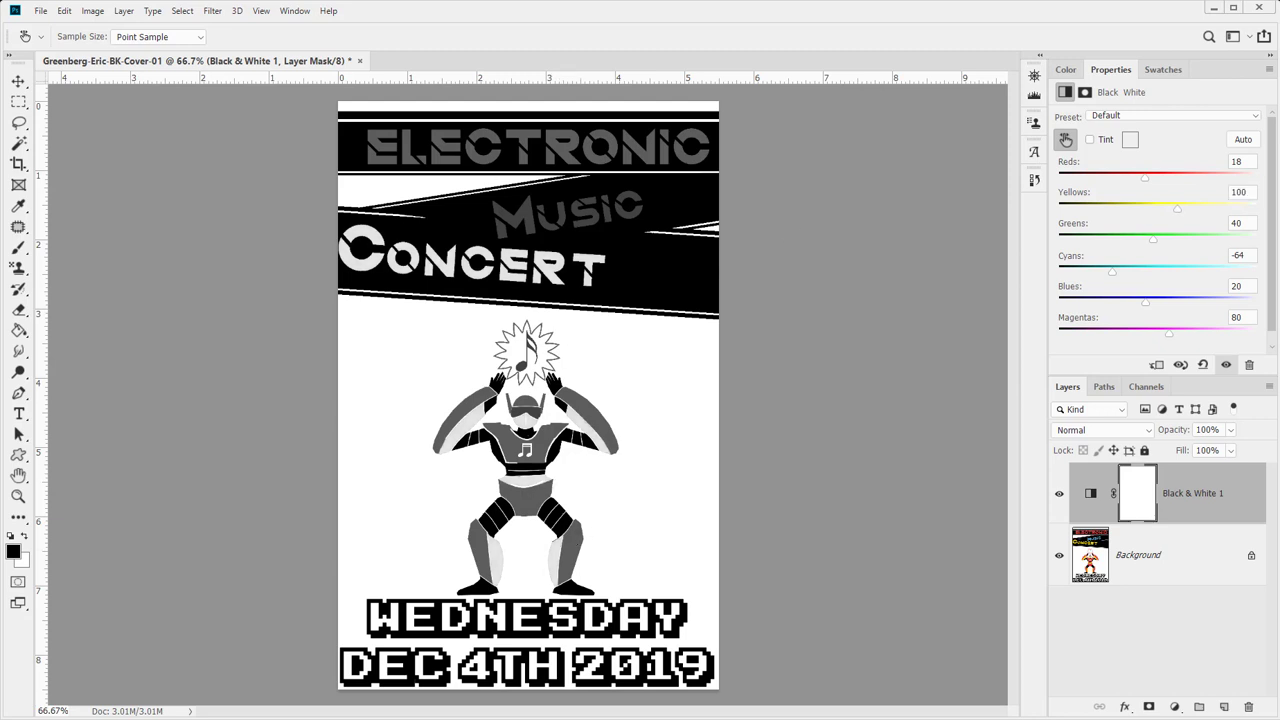
# - Select the poster's top title band with the Rectangular Marquee
pyautogui.press('m')
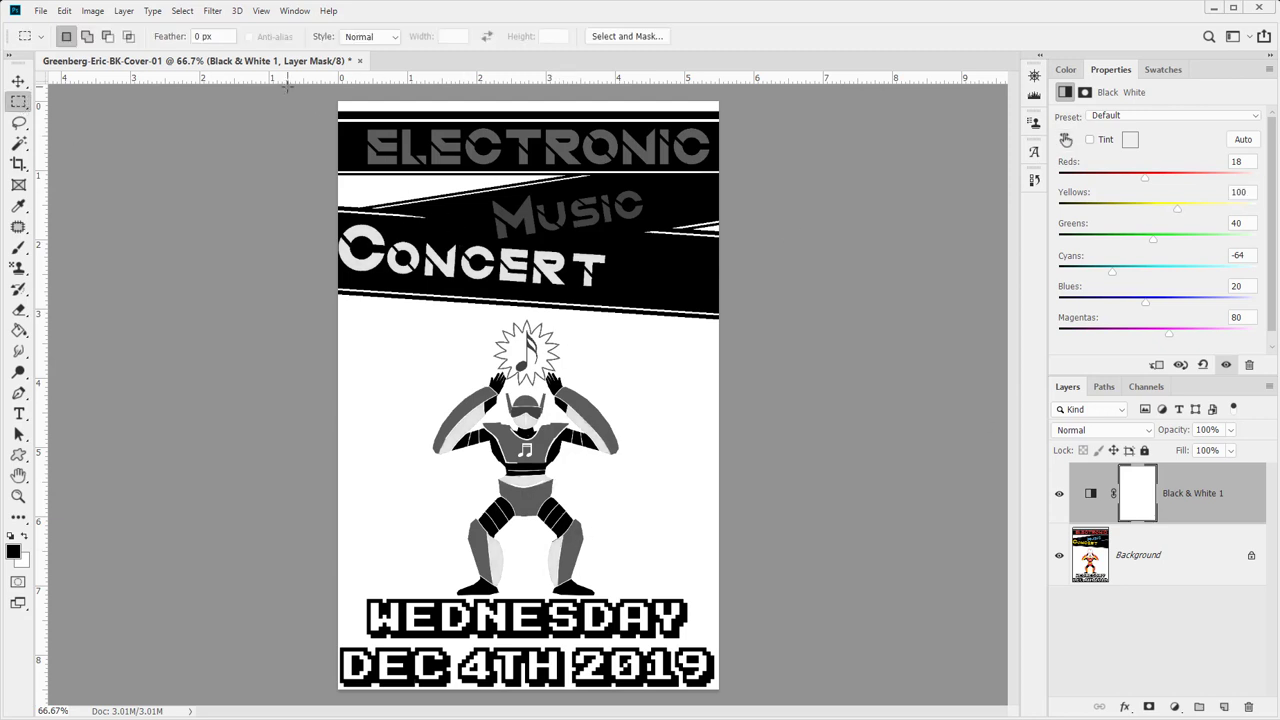
pyautogui.moveTo(287, 86); pyautogui.dragTo(862, 305)
pyautogui.moveTo(527, 97); pyautogui.dragTo(871, 277)
pyautogui.moveTo(714, 341); pyautogui.dragTo(637, 270)
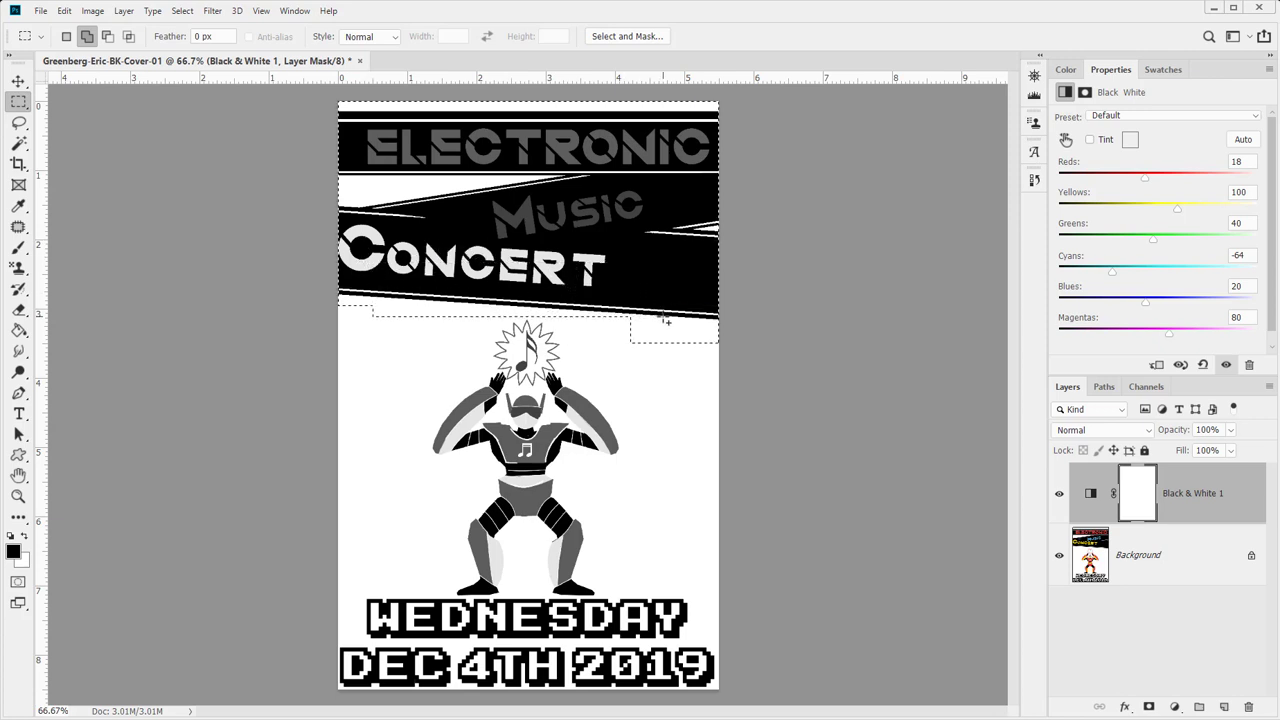
# - Fill the title area of the Black & White 1 mask with black and duplicate the layer
pyautogui.click(1150, 490)
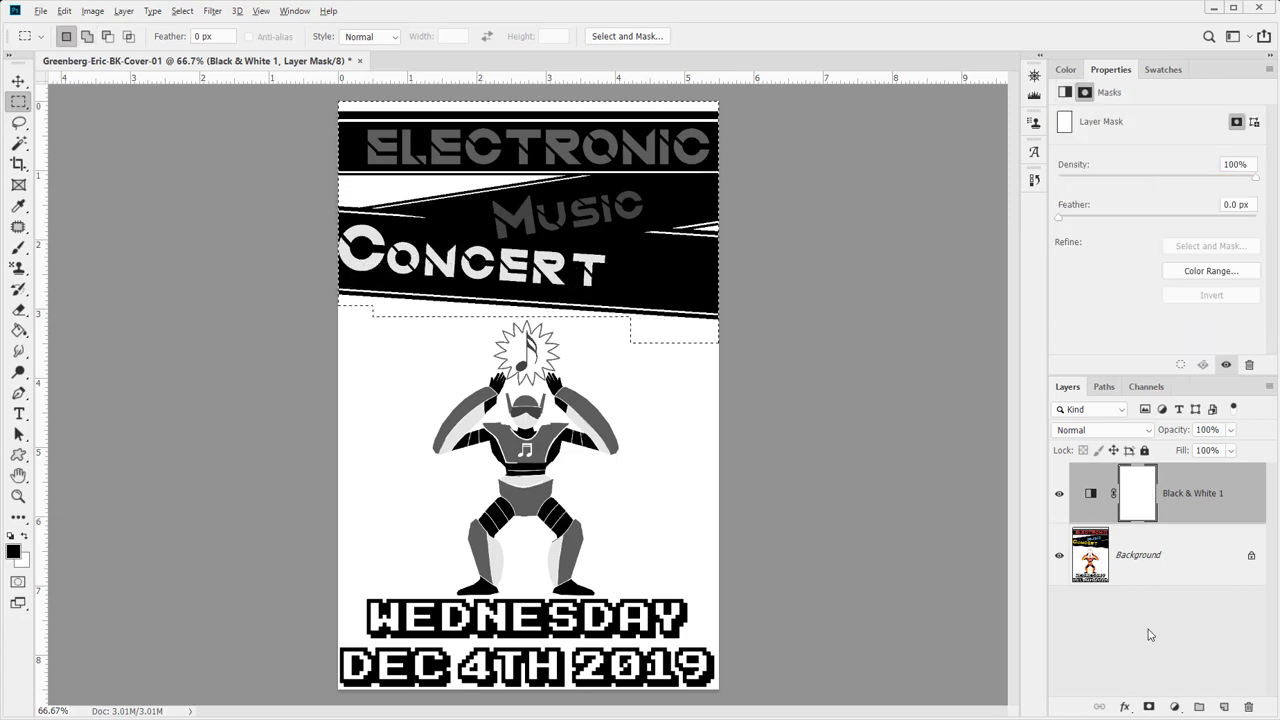
pyautogui.click(1150, 707)
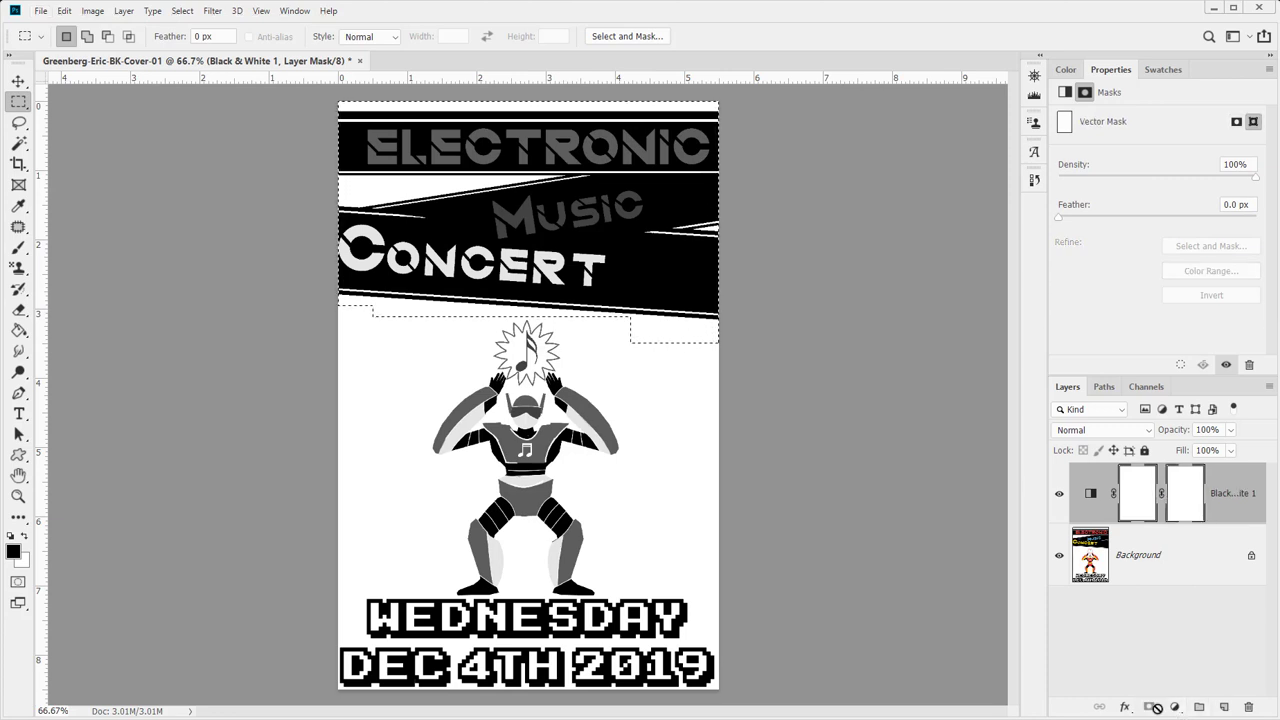
pyautogui.hotkey('ctrl', 'z')
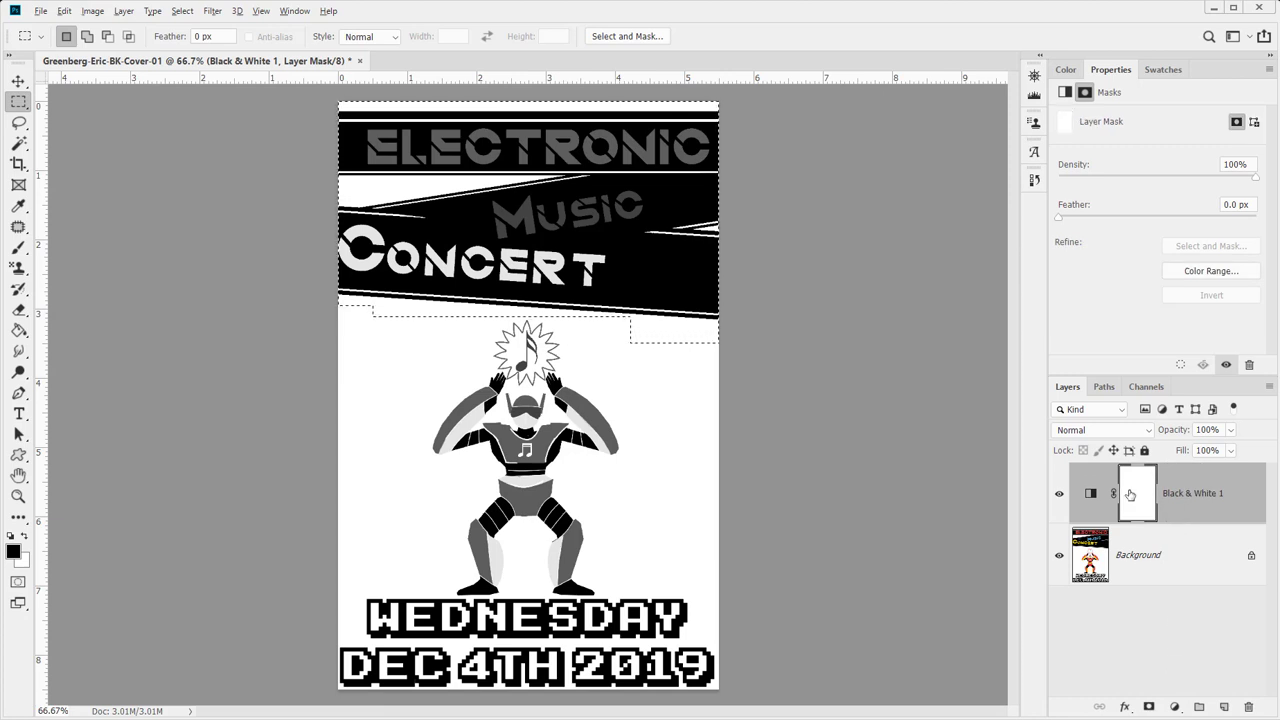
pyautogui.hotkey('alt', 'BackSpace')
pyautogui.click(1206, 605)
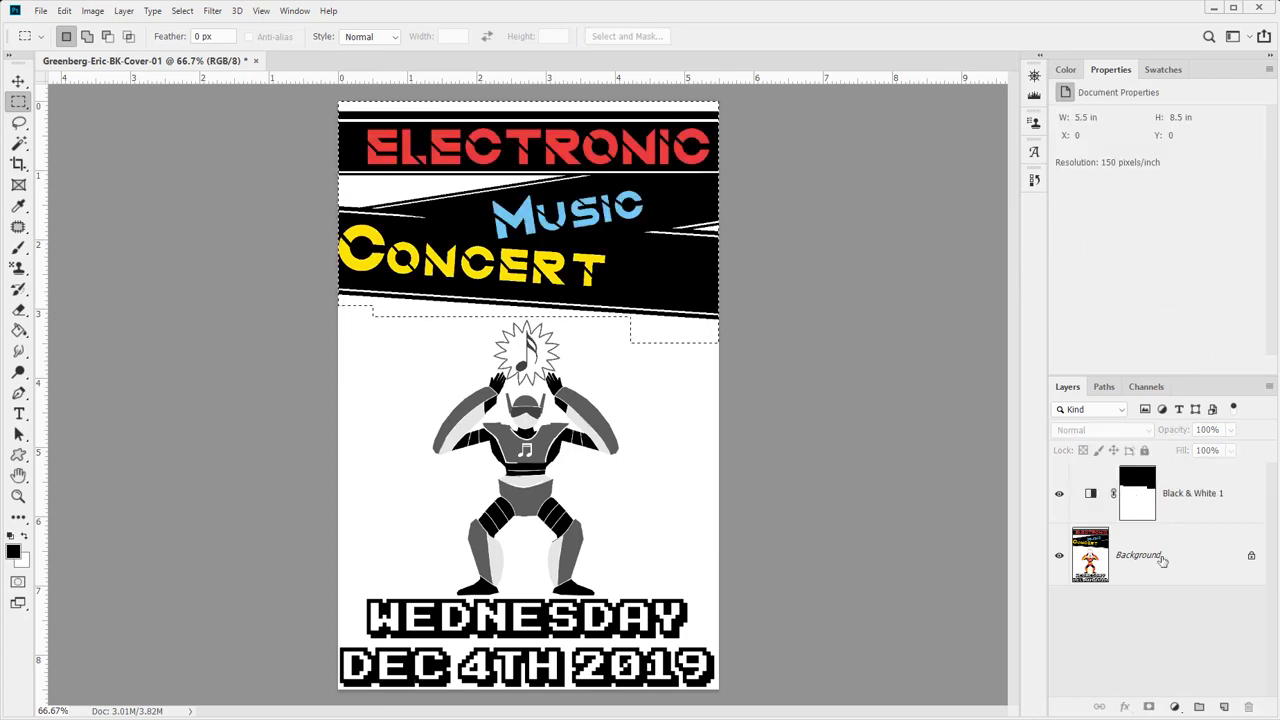
pyautogui.moveTo(1169, 512); pyautogui.dragTo(1224, 707)
# - Invert the Black & White 1 copy's mask so the title lettering turns grey again
pyautogui.click(1135, 511)
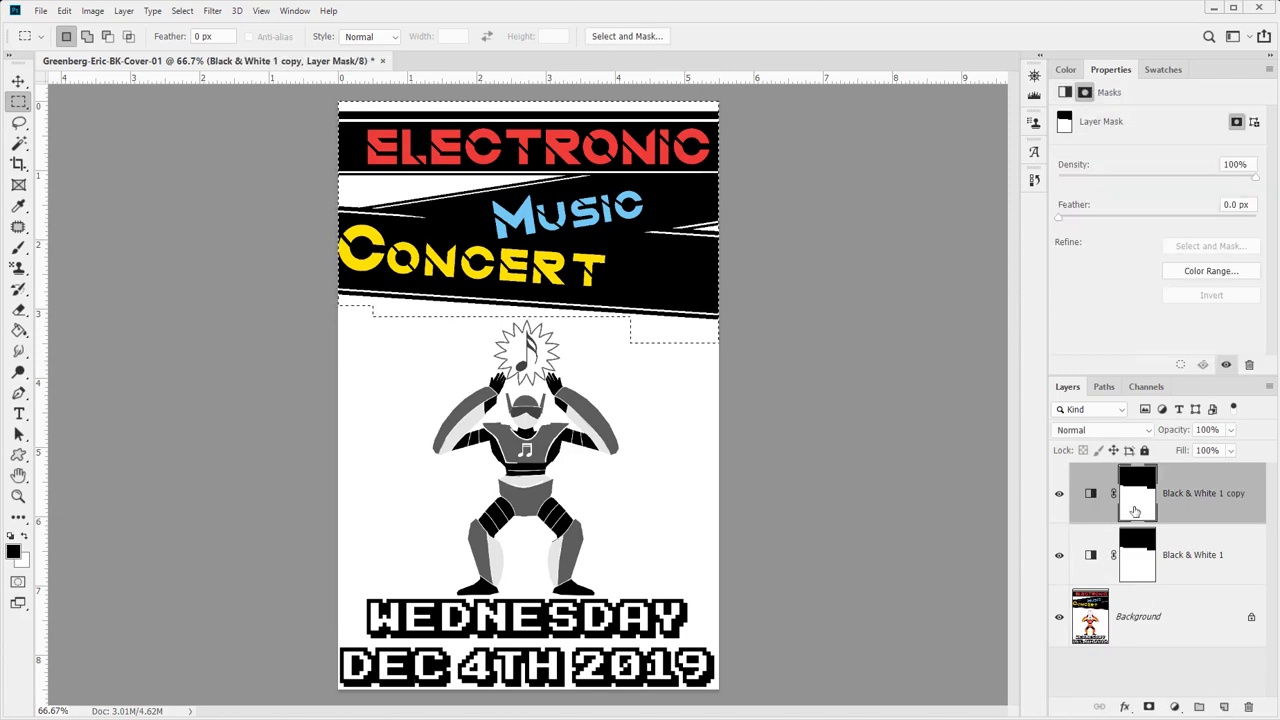
pyautogui.hotkey('ctrl', 'BackSpace')
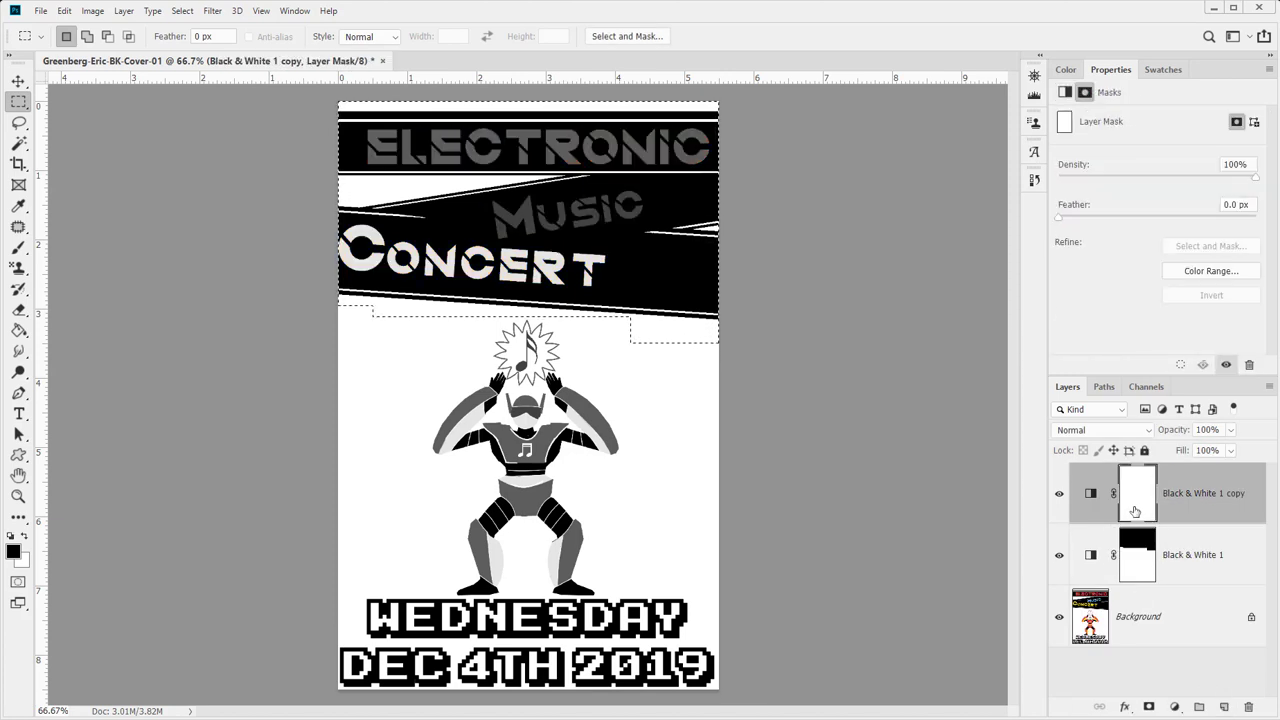
pyautogui.hotkey('alt', 'BackSpace')
pyautogui.hotkey('ctrl', 'a')
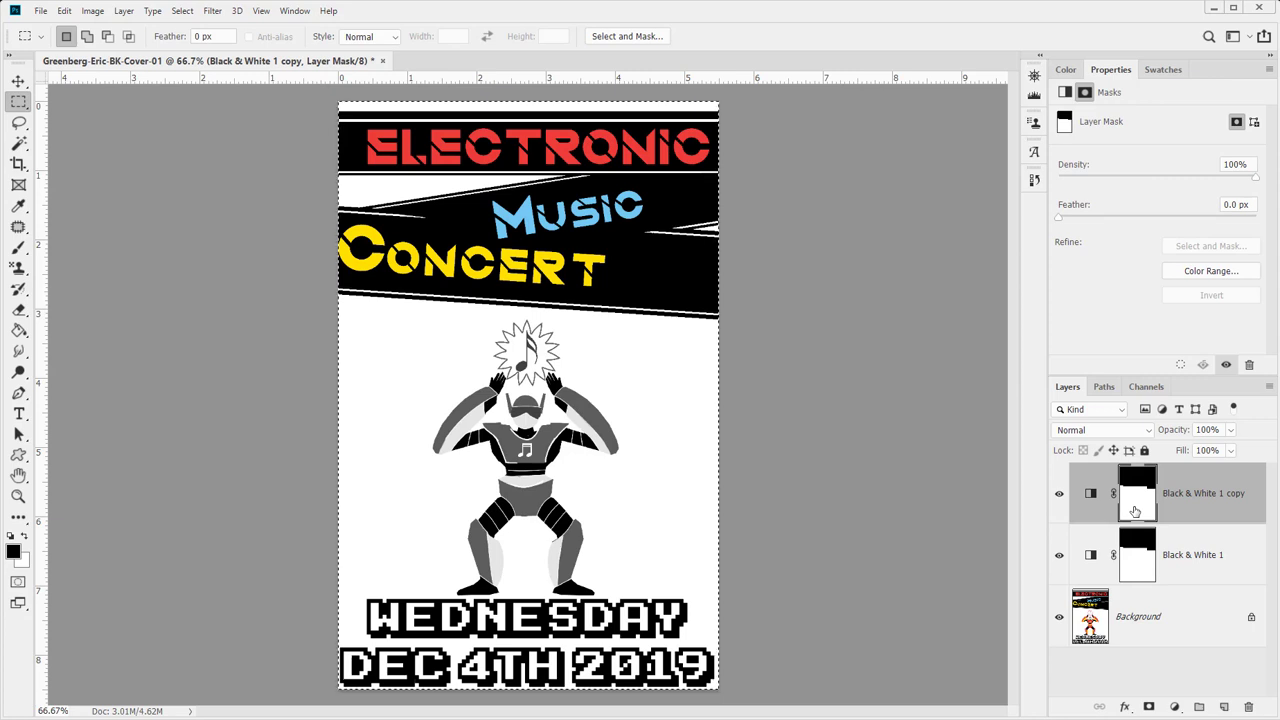
pyautogui.hotkey('ctrl', 'i')
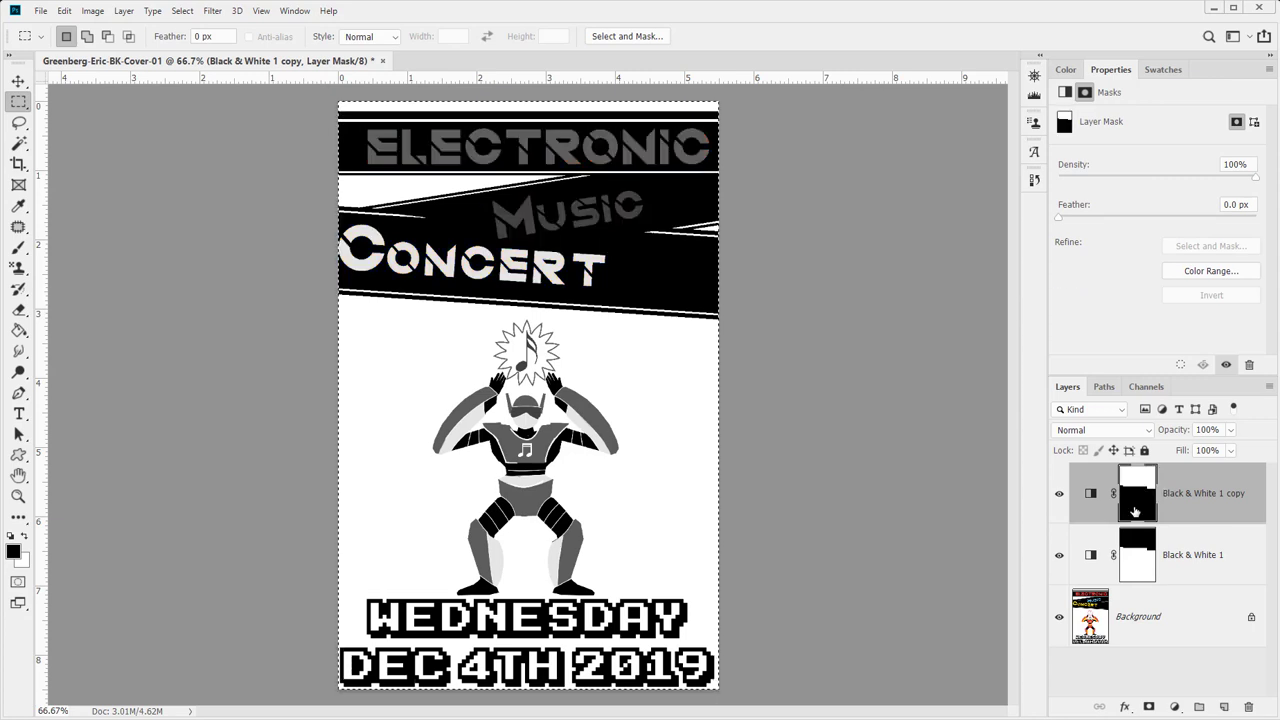
pyautogui.hotkey('ctrl', 'd')
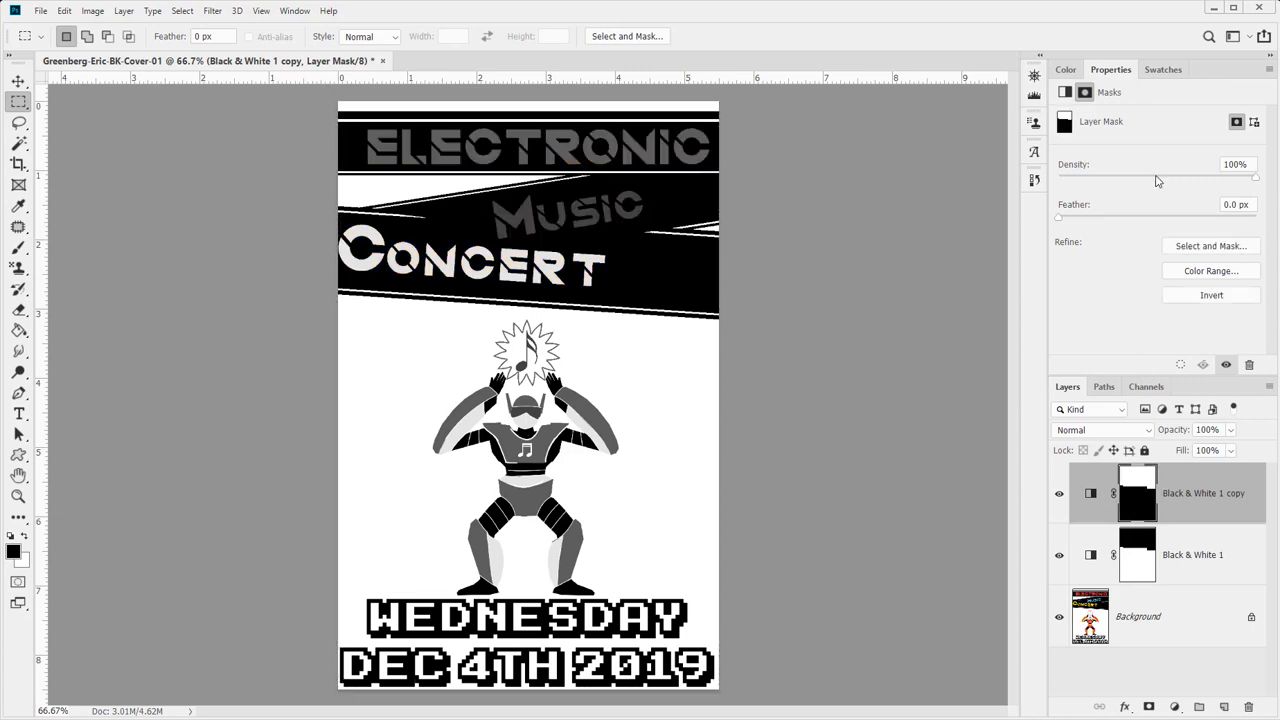
pyautogui.click(1089, 495)
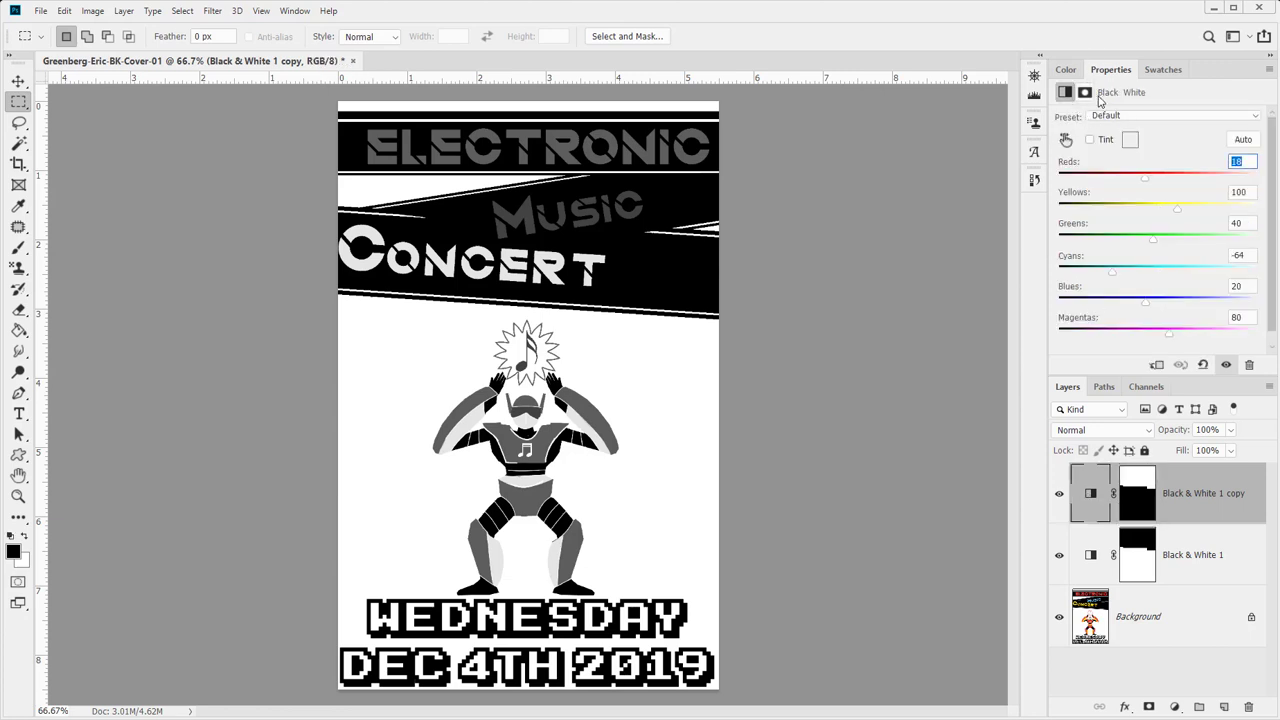
# - Turn the Music, Concert and Electronic lettering white, then flatten into one Background layer
pyautogui.click(1065, 139)
pyautogui.click(307, 13)
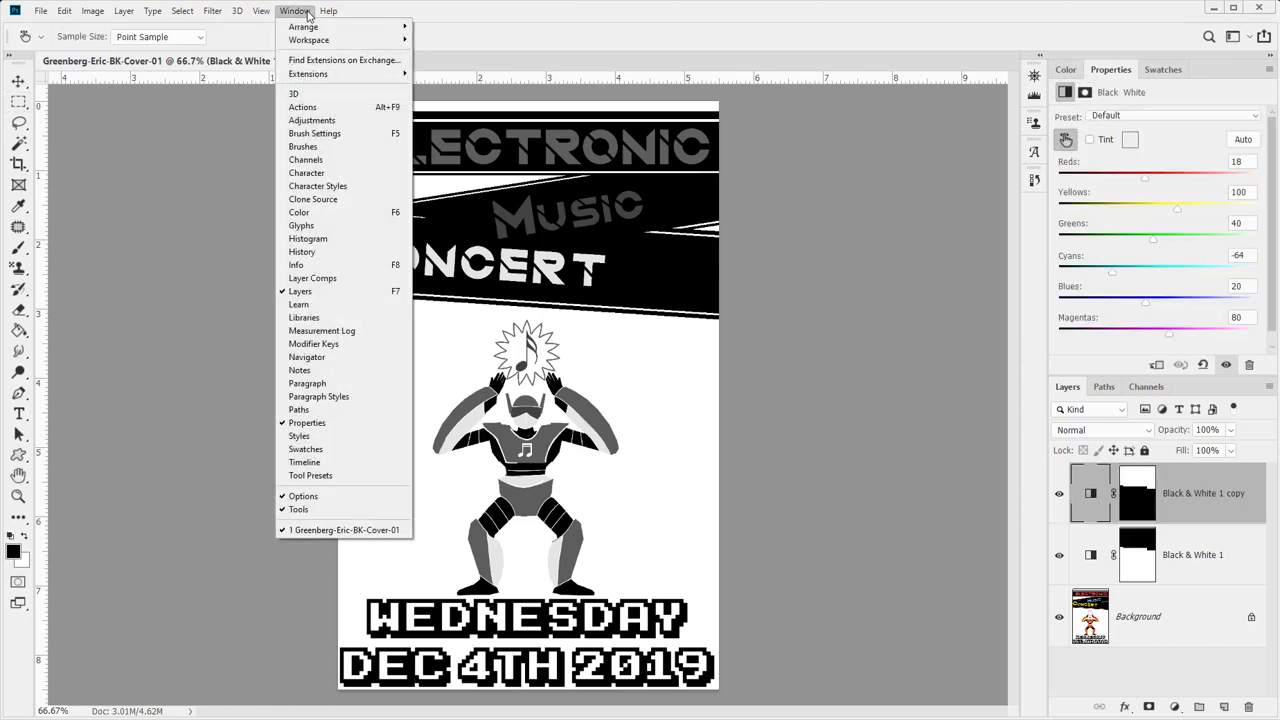
pyautogui.click(424, 18)
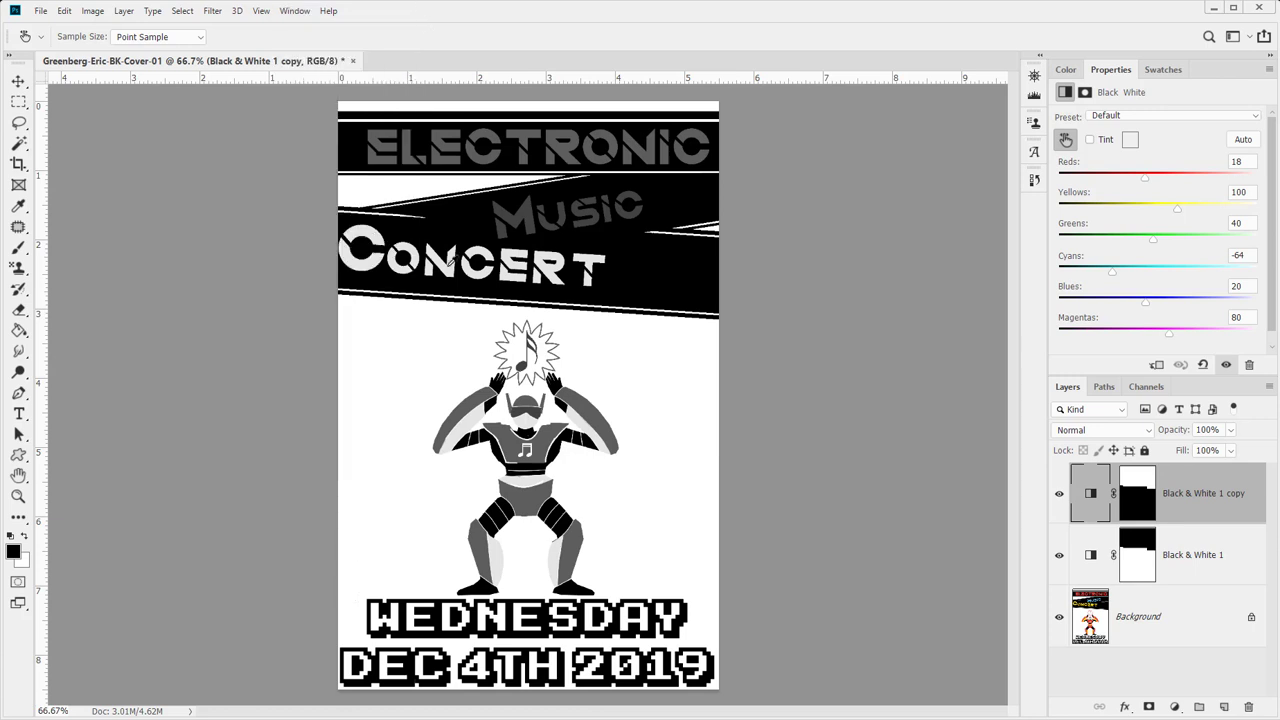
pyautogui.moveTo(510, 212); pyautogui.dragTo(950, 251)
pyautogui.moveTo(352, 261); pyautogui.dragTo(650, 279)
pyautogui.moveTo(381, 153); pyautogui.dragTo(755, 203)
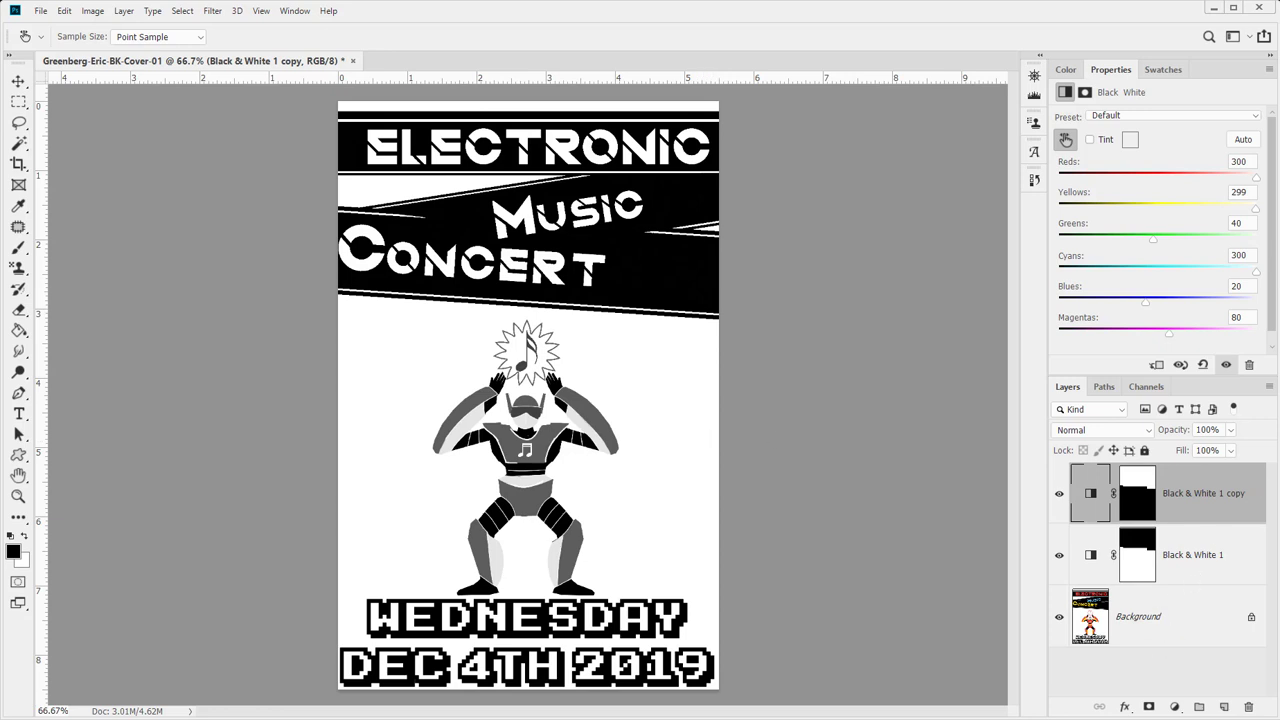
pyautogui.click(1270, 387)
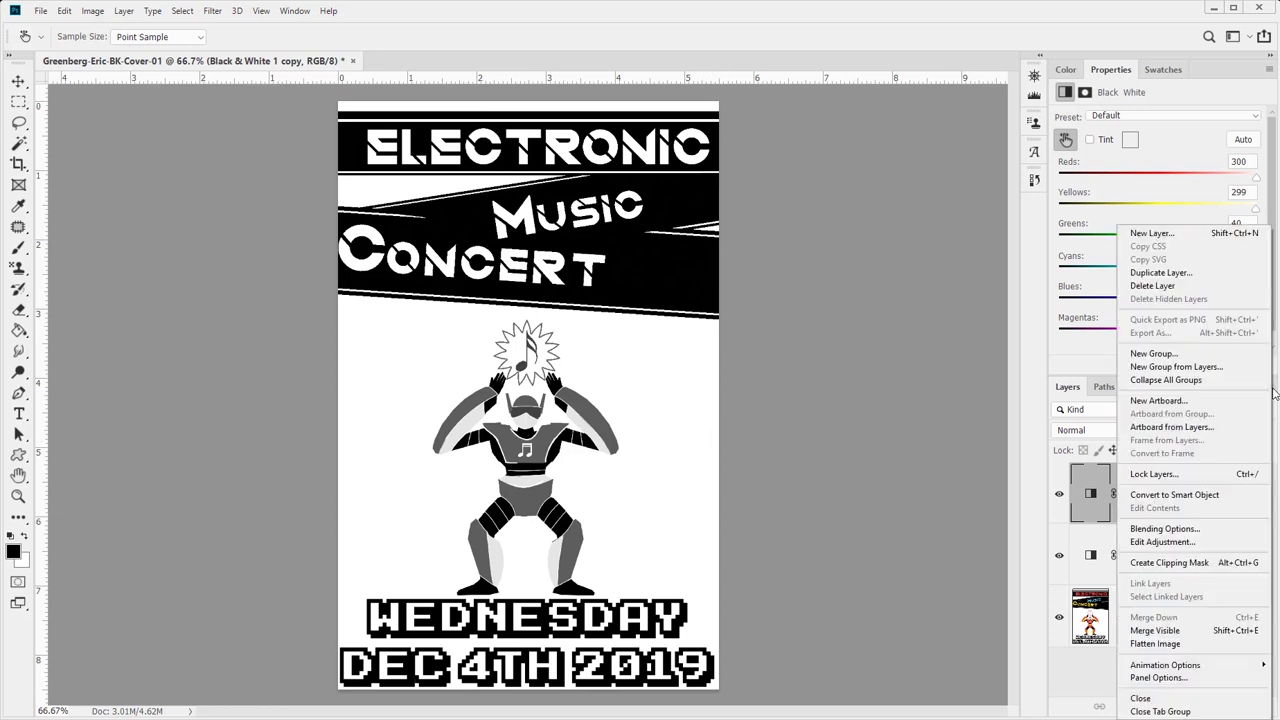
pyautogui.click(1172, 646)
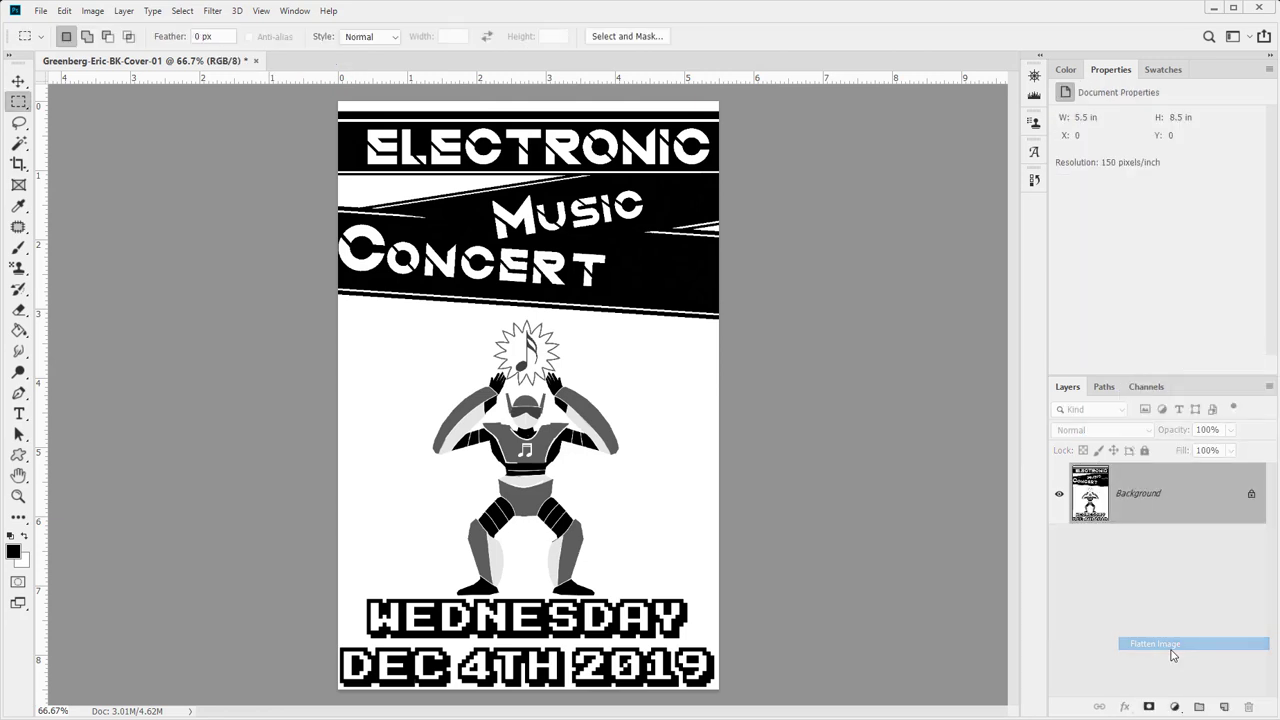
# - Open Convert to Profile with Working CMYK U.S. Web Coated (SWOP) v2 as destination
pyautogui.click(93, 11)
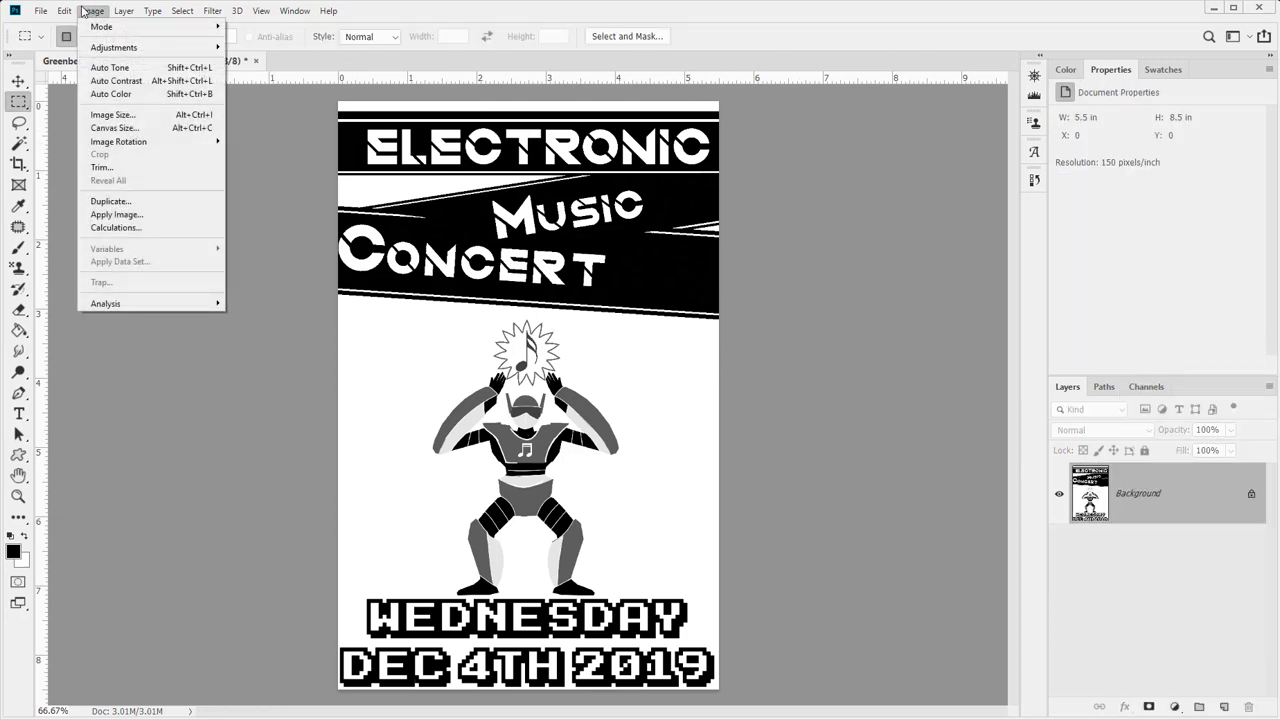
pyautogui.moveTo(103, 28)
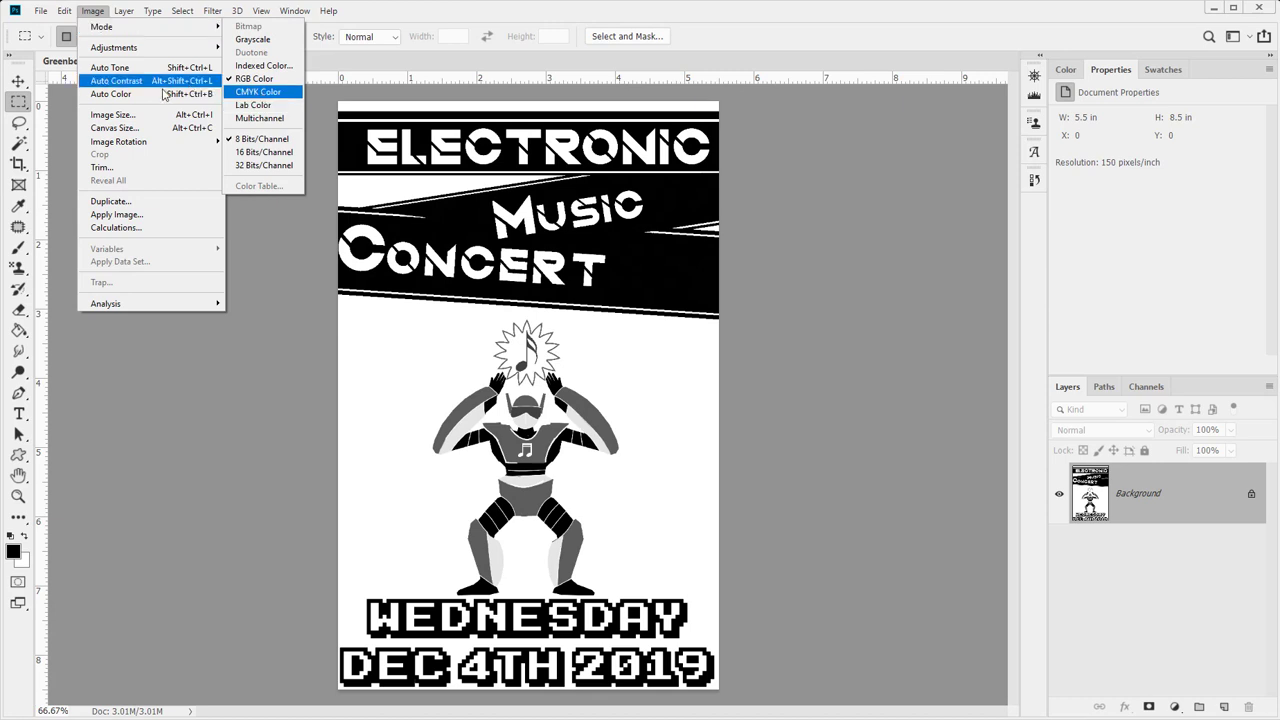
pyautogui.moveTo(63, 17)
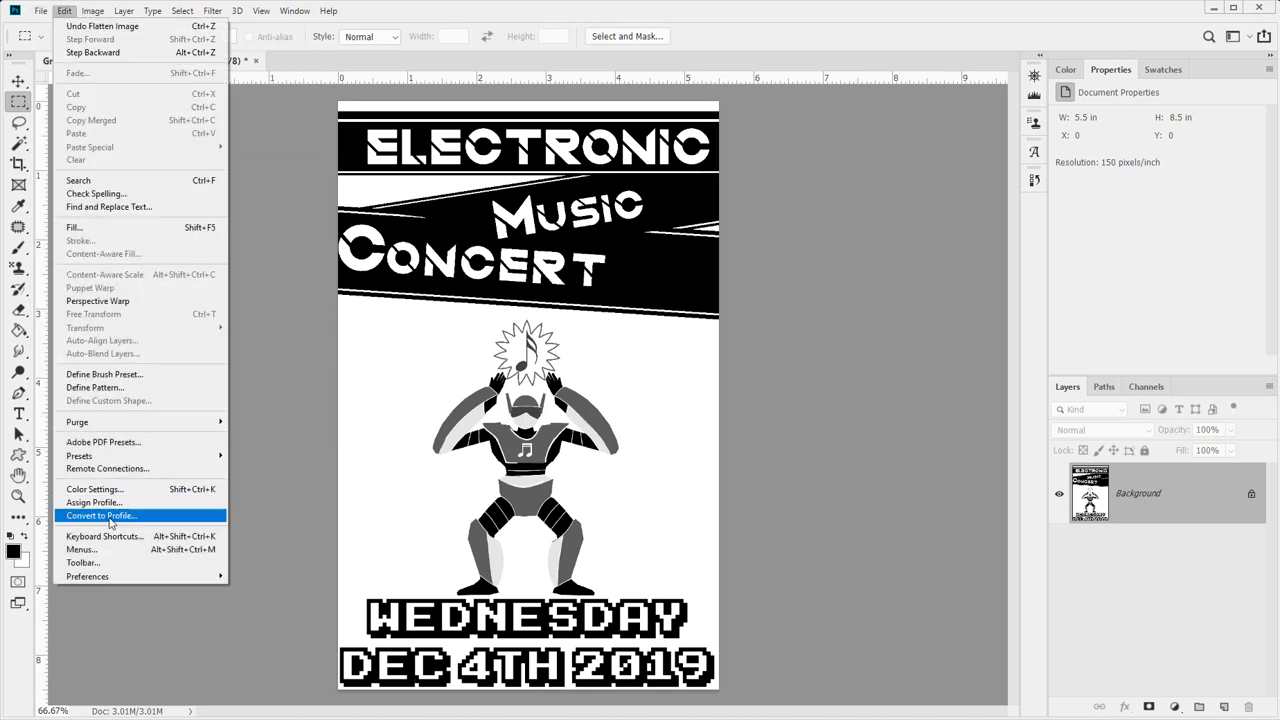
pyautogui.click(110, 515)
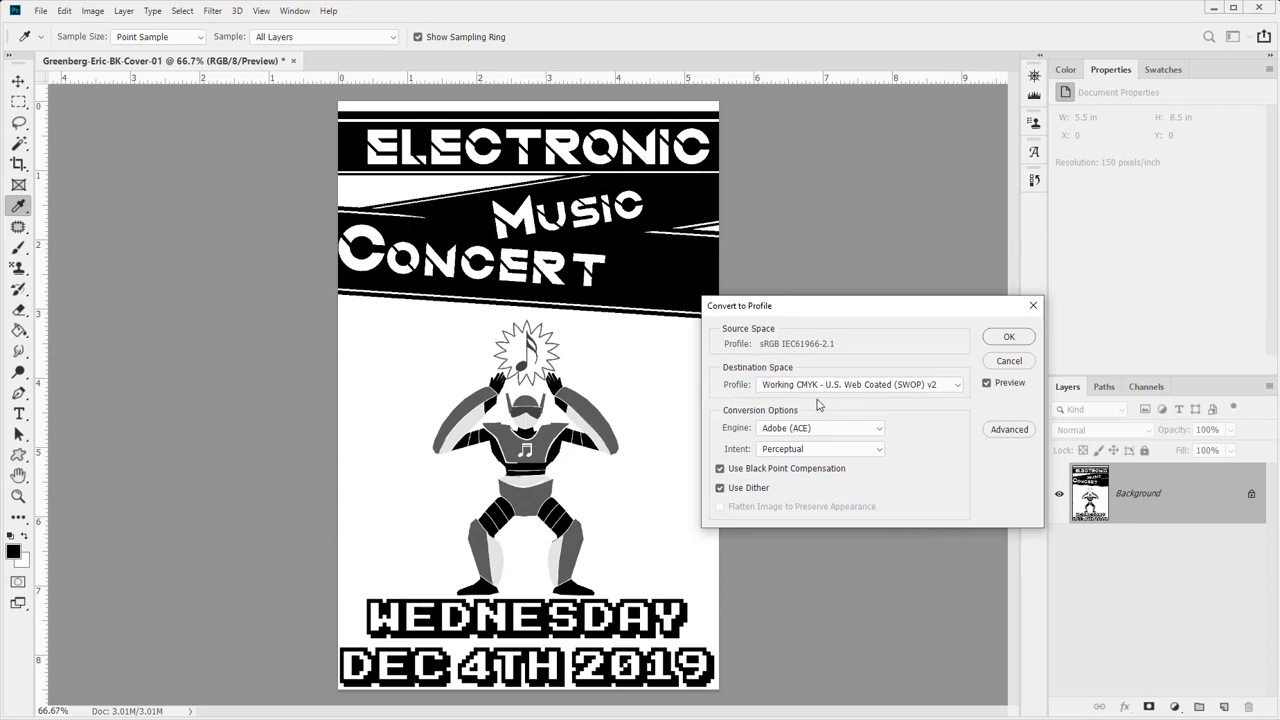
# - Compare the rendering intents, then convert the cover to CMYK with Perceptual intent
pyautogui.click(785, 452)
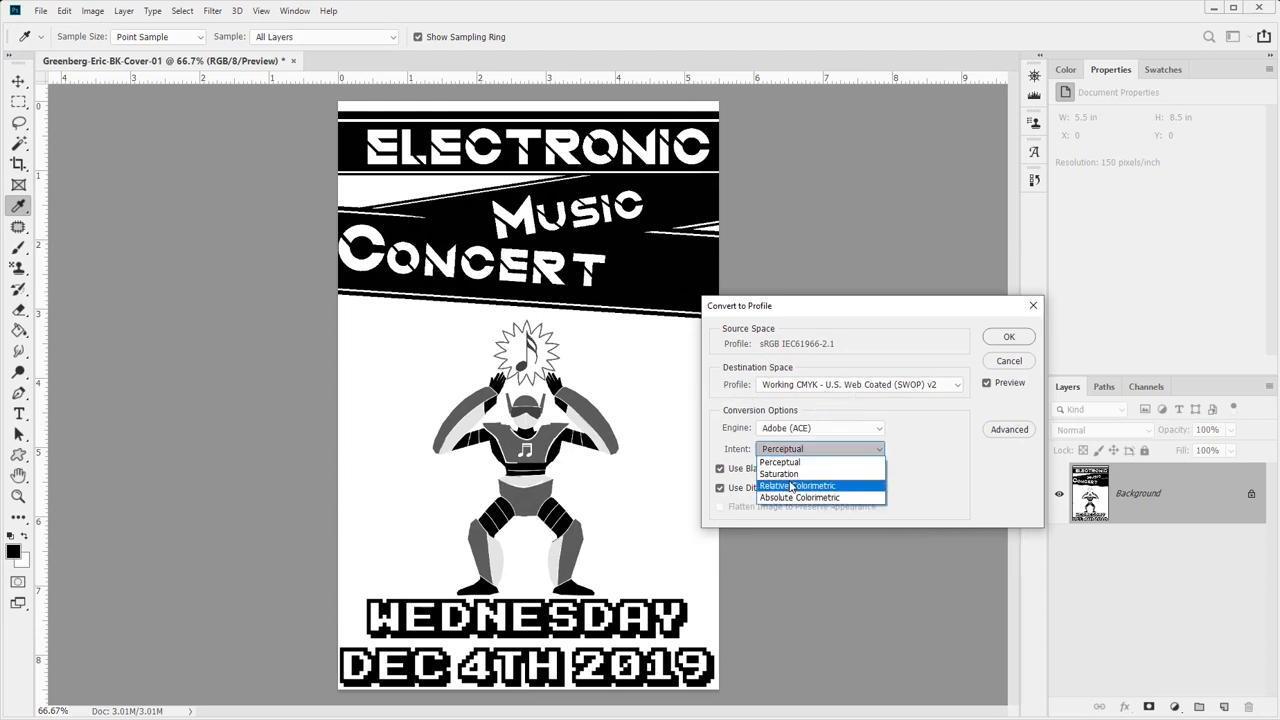
pyautogui.click(793, 484)
pyautogui.click(795, 452)
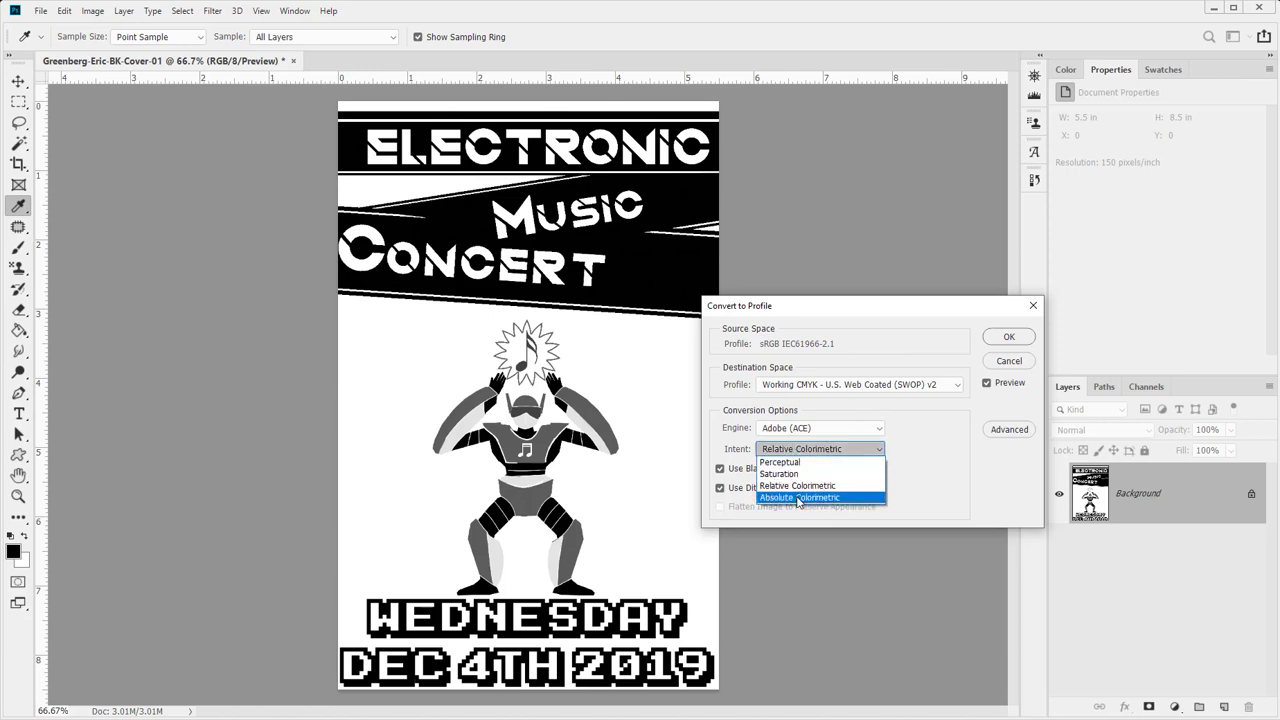
pyautogui.click(796, 502)
pyautogui.click(794, 451)
pyautogui.click(797, 462)
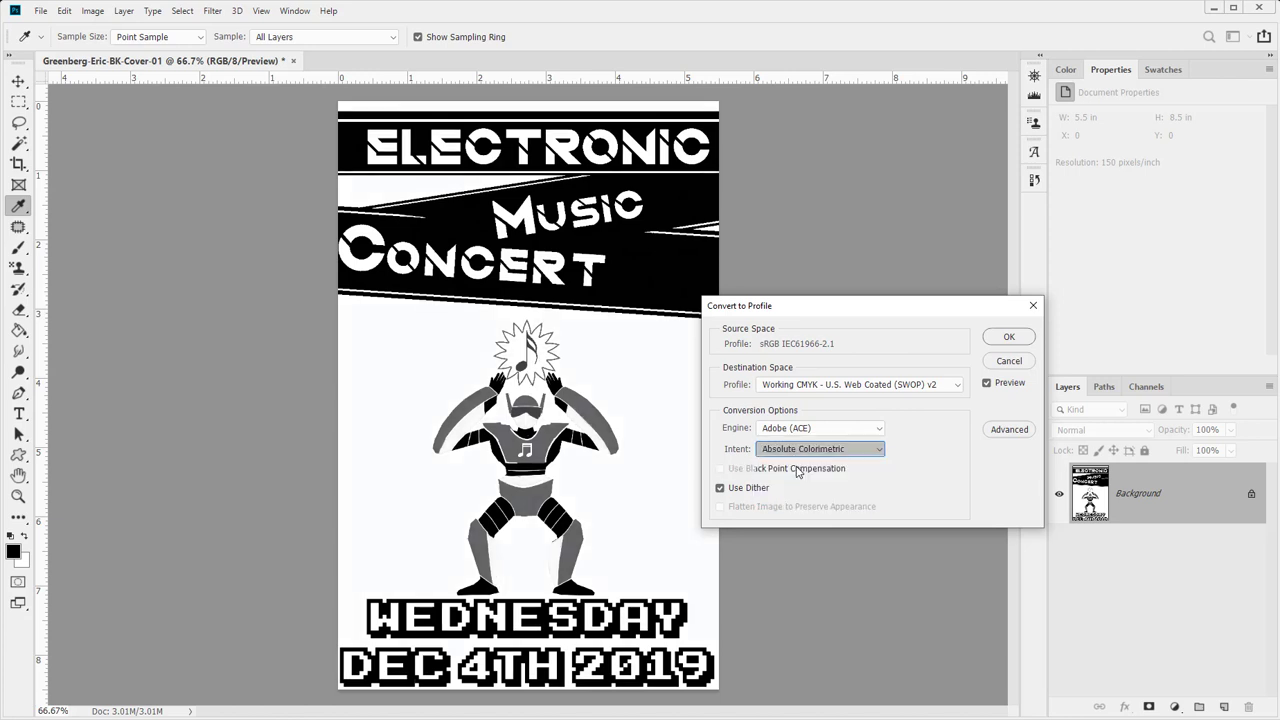
pyautogui.click(797, 451)
pyautogui.click(797, 475)
pyautogui.click(797, 451)
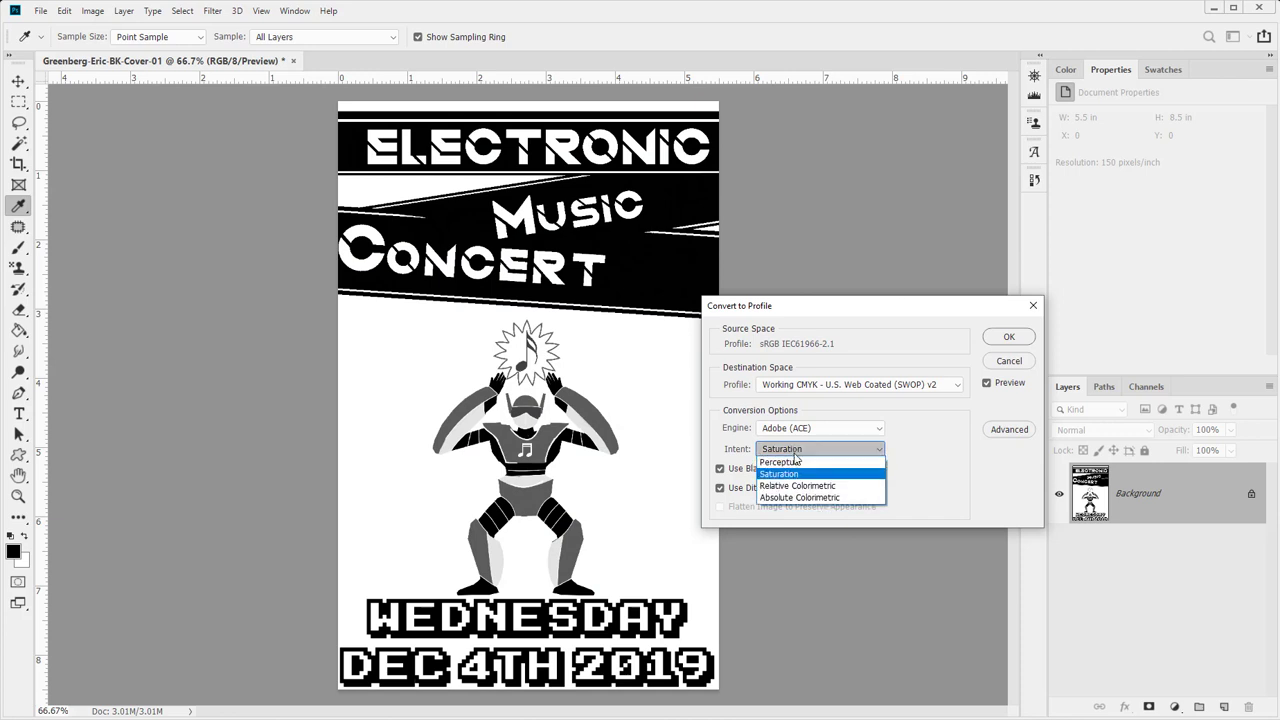
pyautogui.click(797, 485)
pyautogui.click(797, 451)
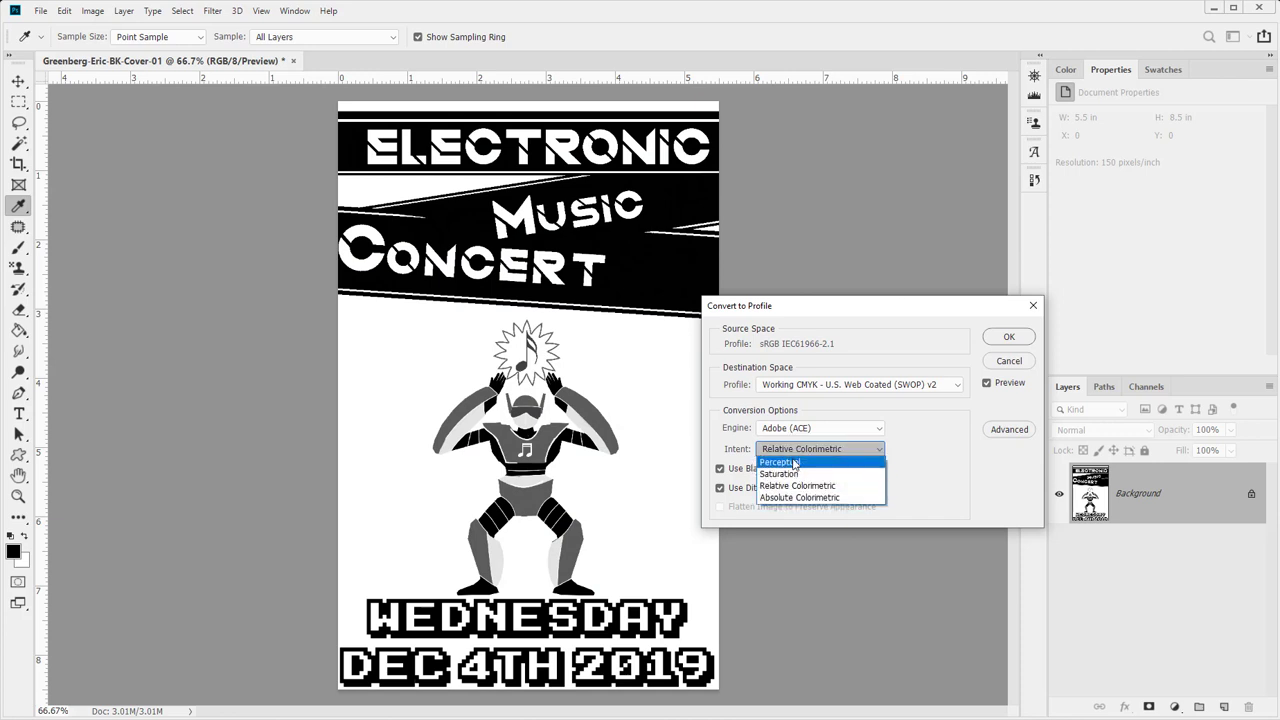
pyautogui.click(797, 462)
pyautogui.click(1009, 337)
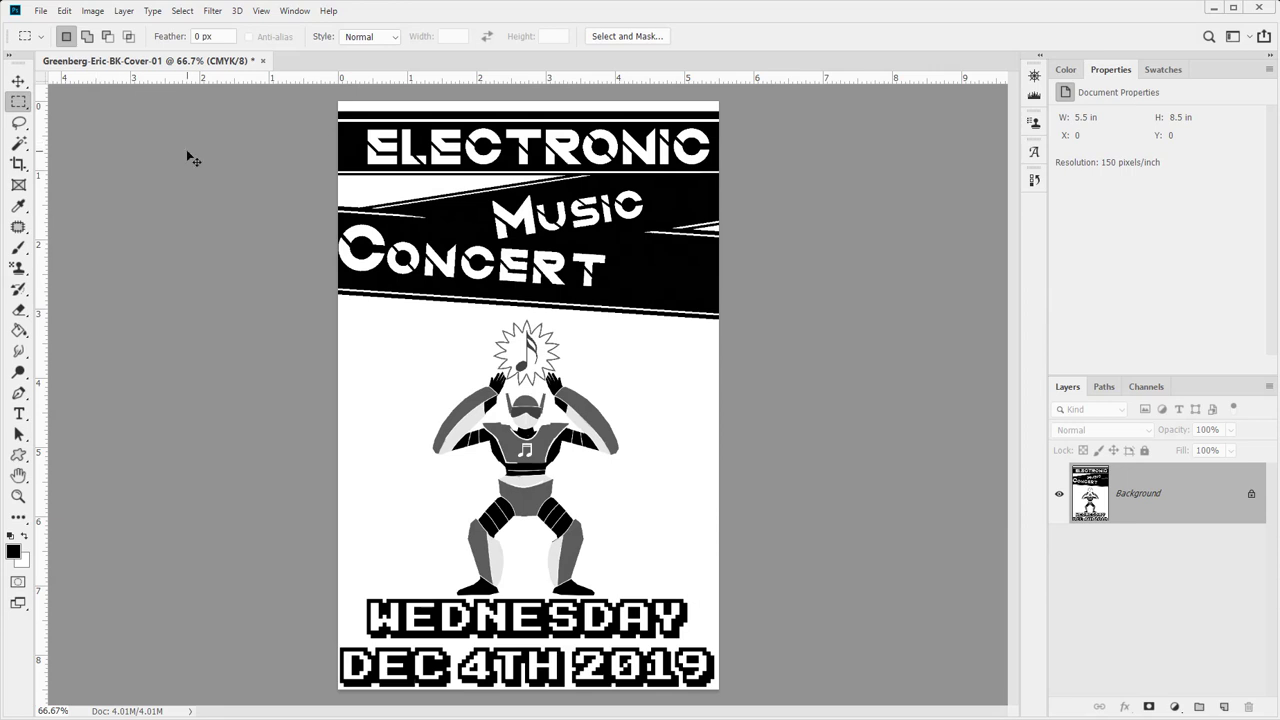
pyautogui.hotkey('ctrl', 'shift', 's')
# - Save the grayscale cover as a -BK-Cover-01 JPEG in To Submit and close it
pyautogui.click(172, 322)
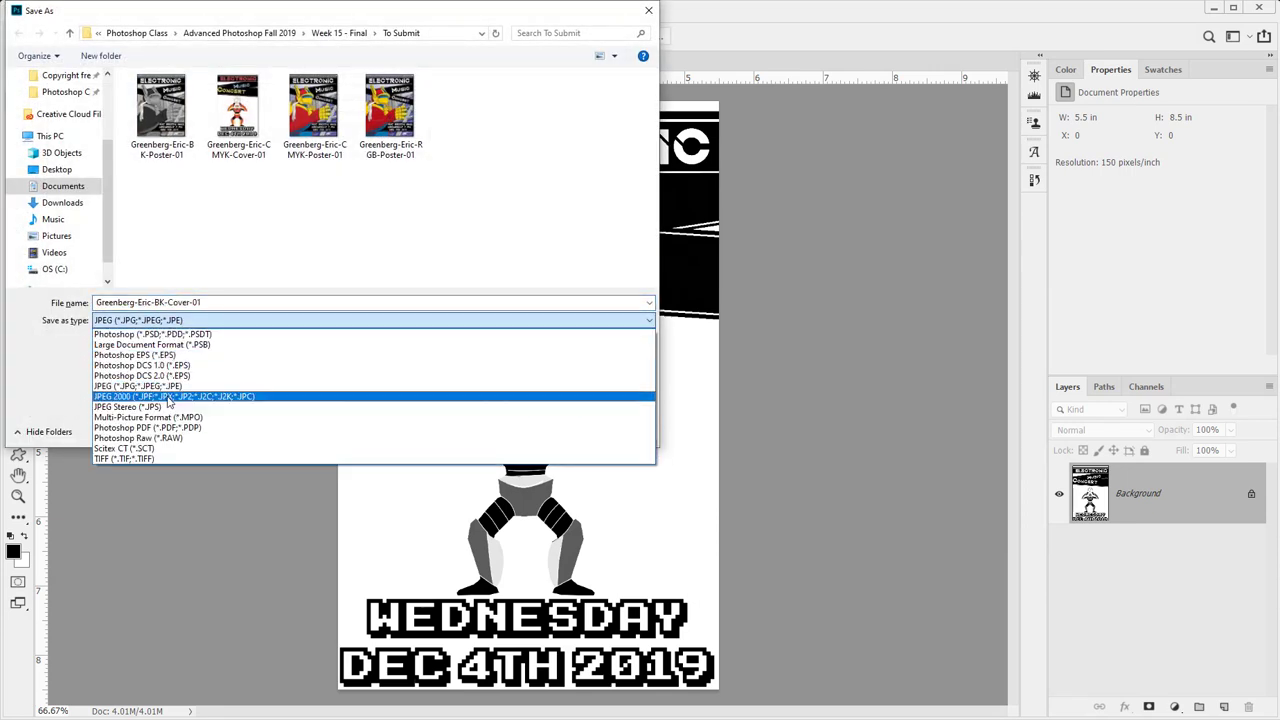
pyautogui.click(166, 387)
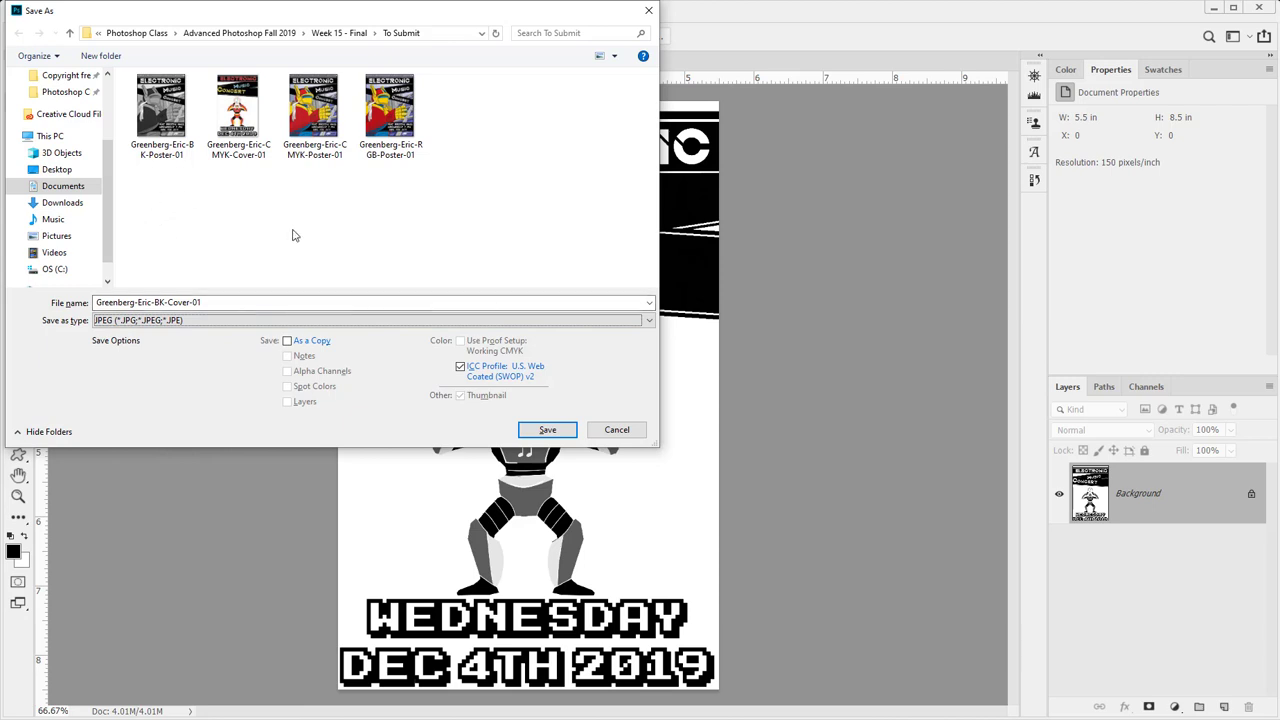
pyautogui.click(540, 430)
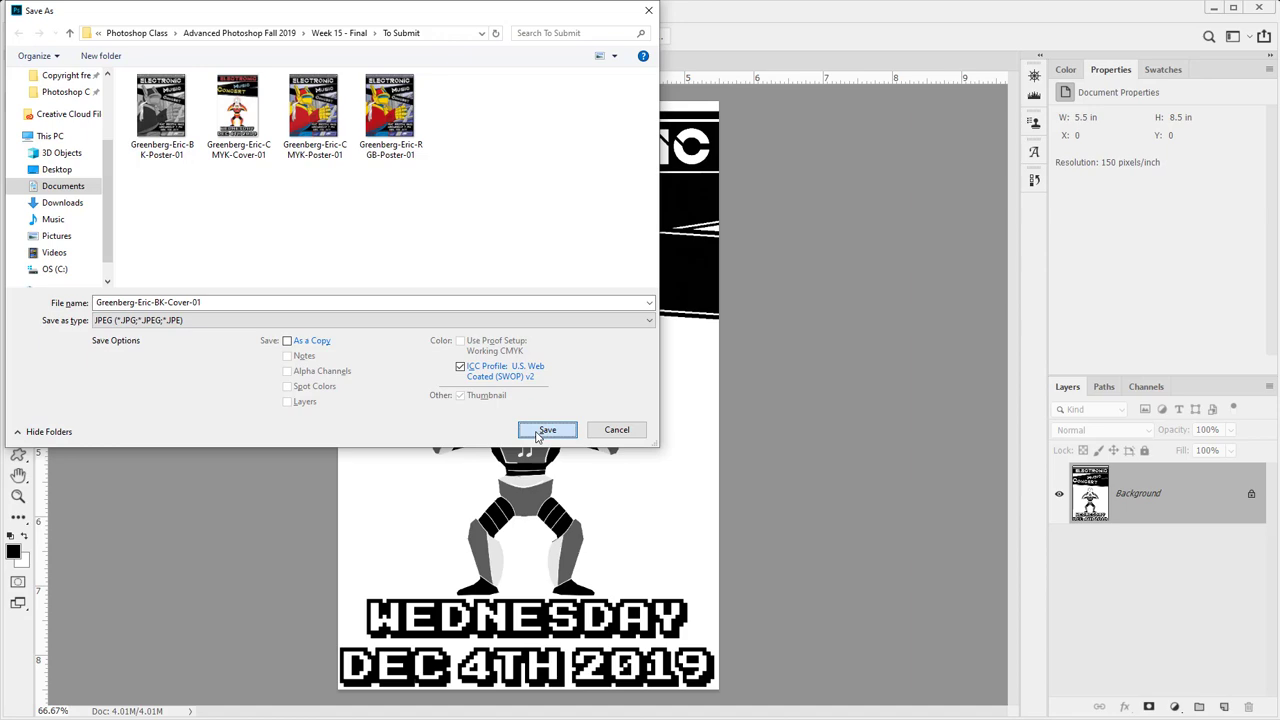
pyautogui.click(745, 177)
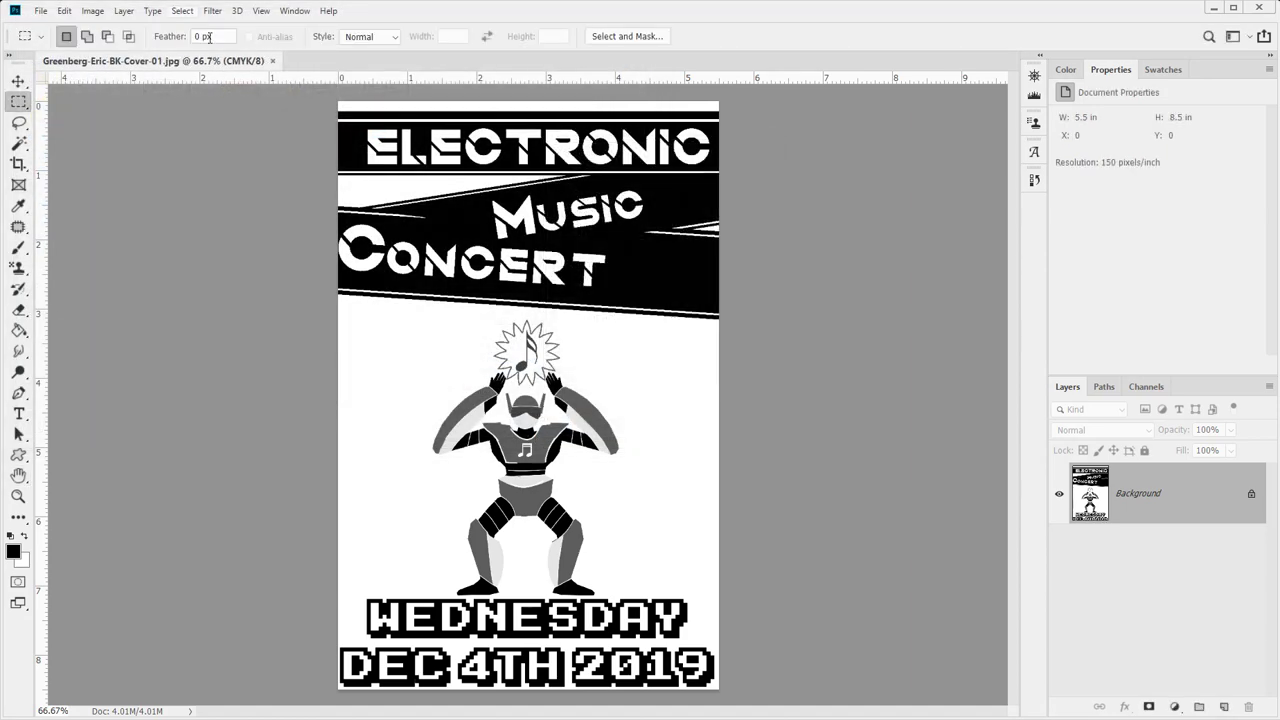
pyautogui.click(273, 61)
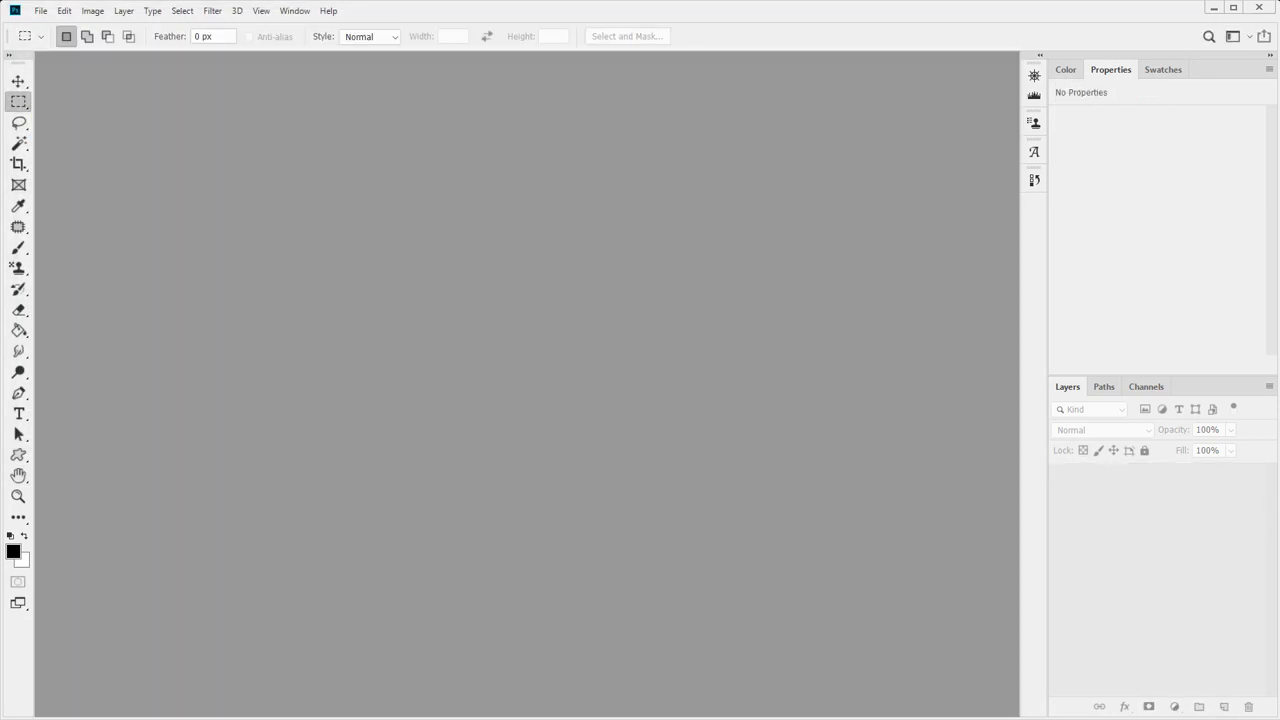
pyautogui.hotkey('alt', 'Tab')
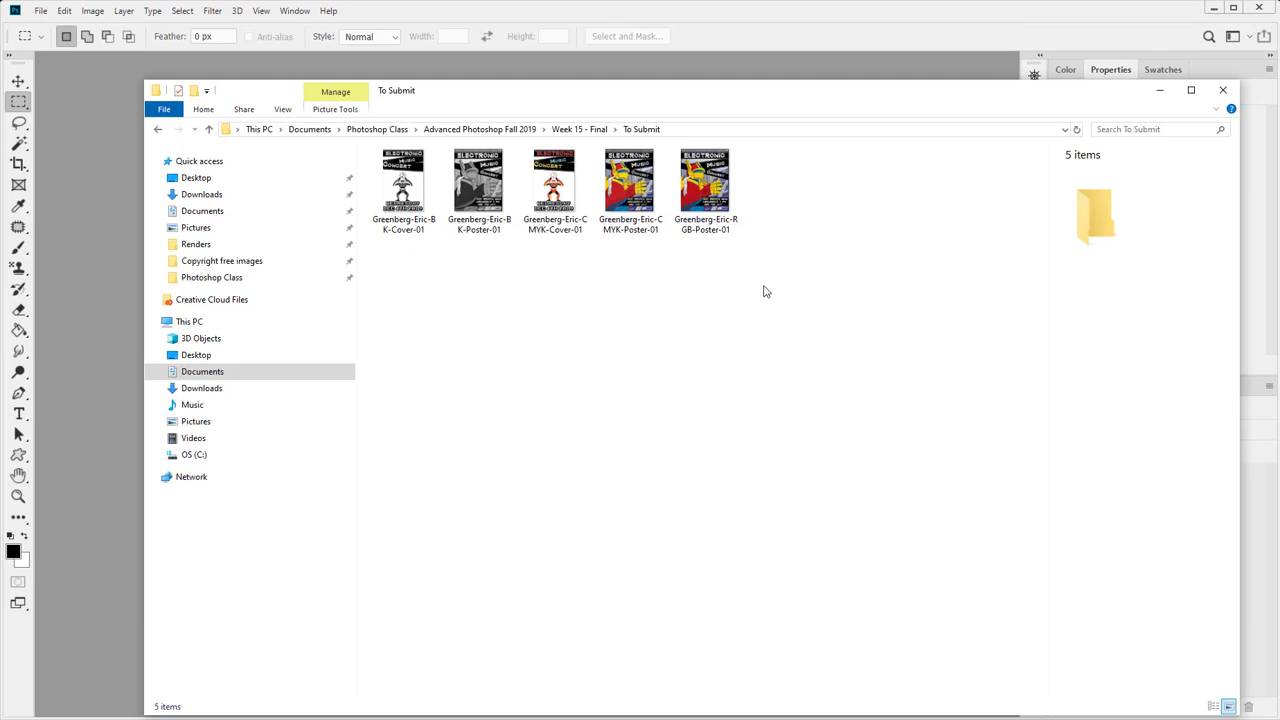
pyautogui.moveTo(763, 290); pyautogui.dragTo(358, 145)
pyautogui.click(604, 390)
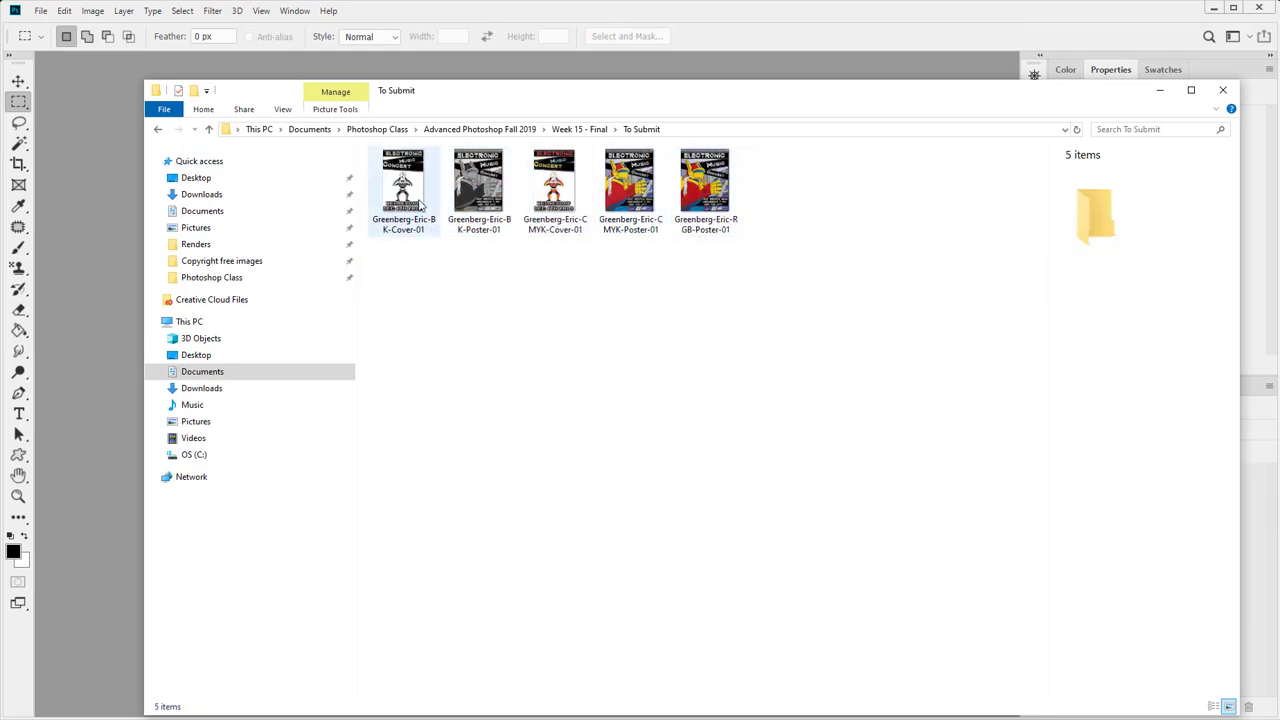
pyautogui.click(404, 188)
pyautogui.click(479, 188)
pyautogui.click(636, 200)
pyautogui.click(709, 206)
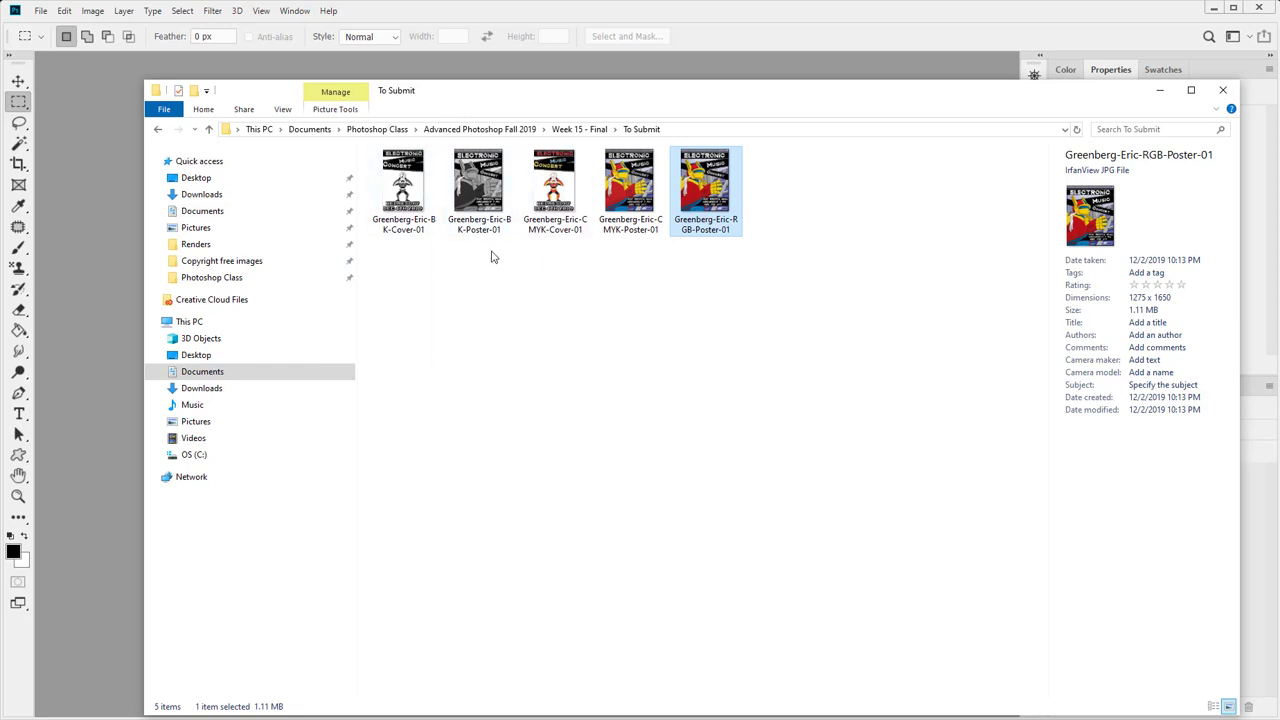
pyautogui.click(802, 284)
pyautogui.moveTo(635, 184); pyautogui.dragTo(620, 329)
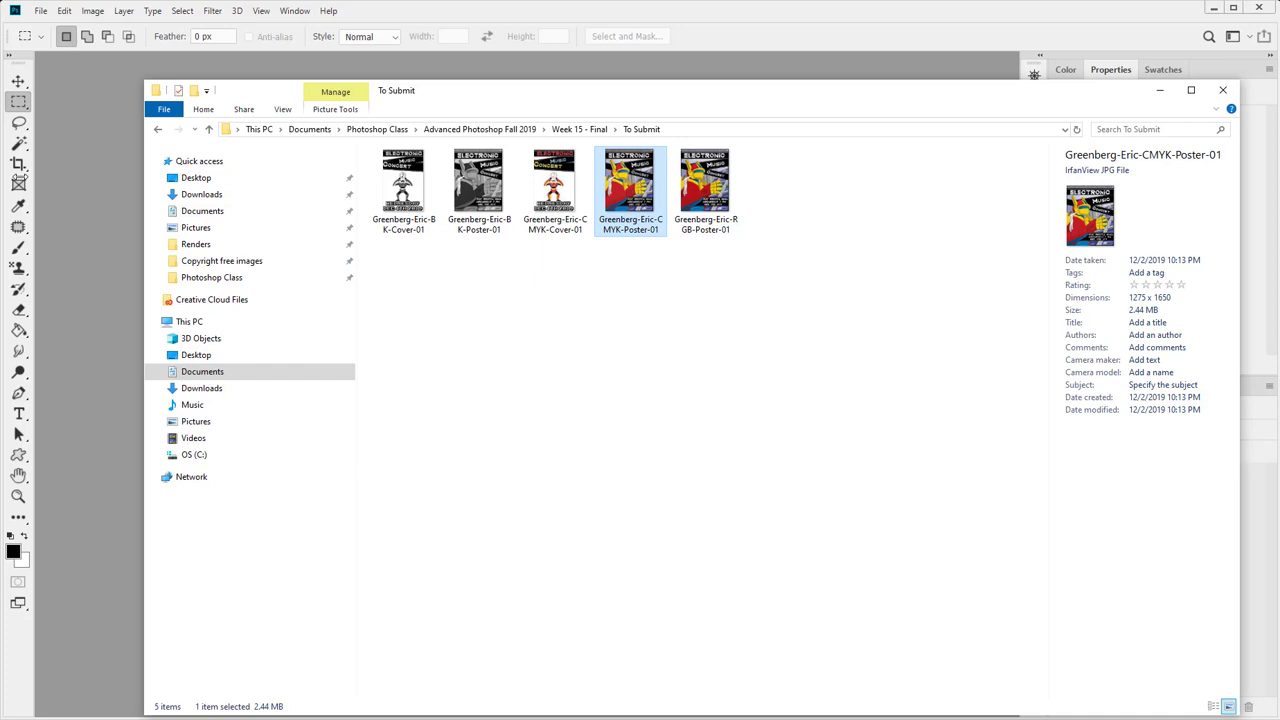
pyautogui.click(635, 293)
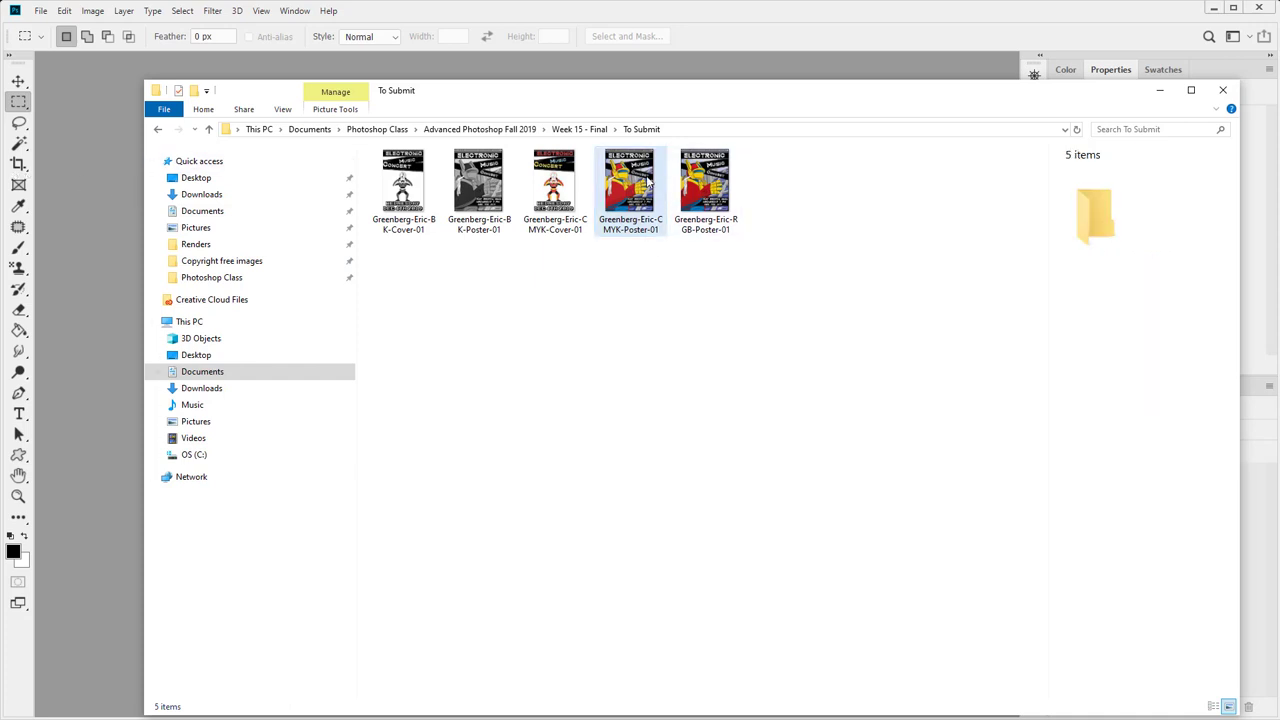
pyautogui.click(647, 178)
pyautogui.moveTo(661, 211); pyautogui.dragTo(84, 257)
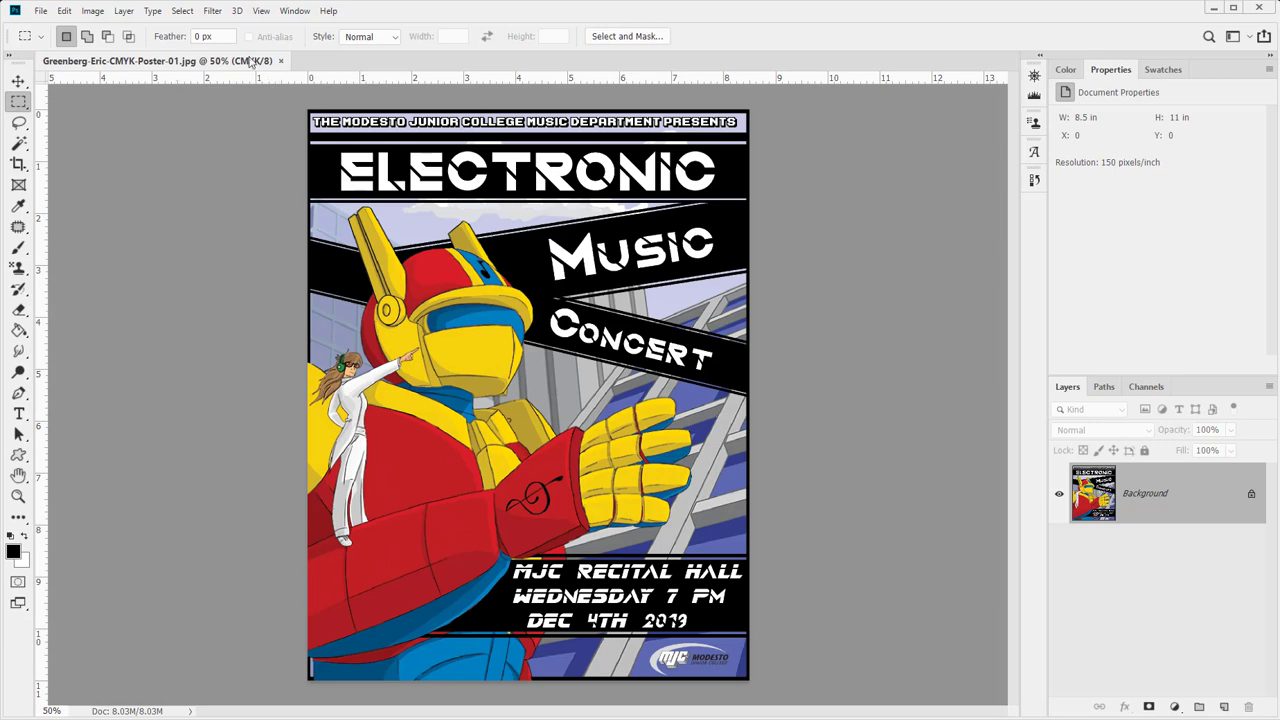
pyautogui.click(91, 11)
pyautogui.click(112, 115)
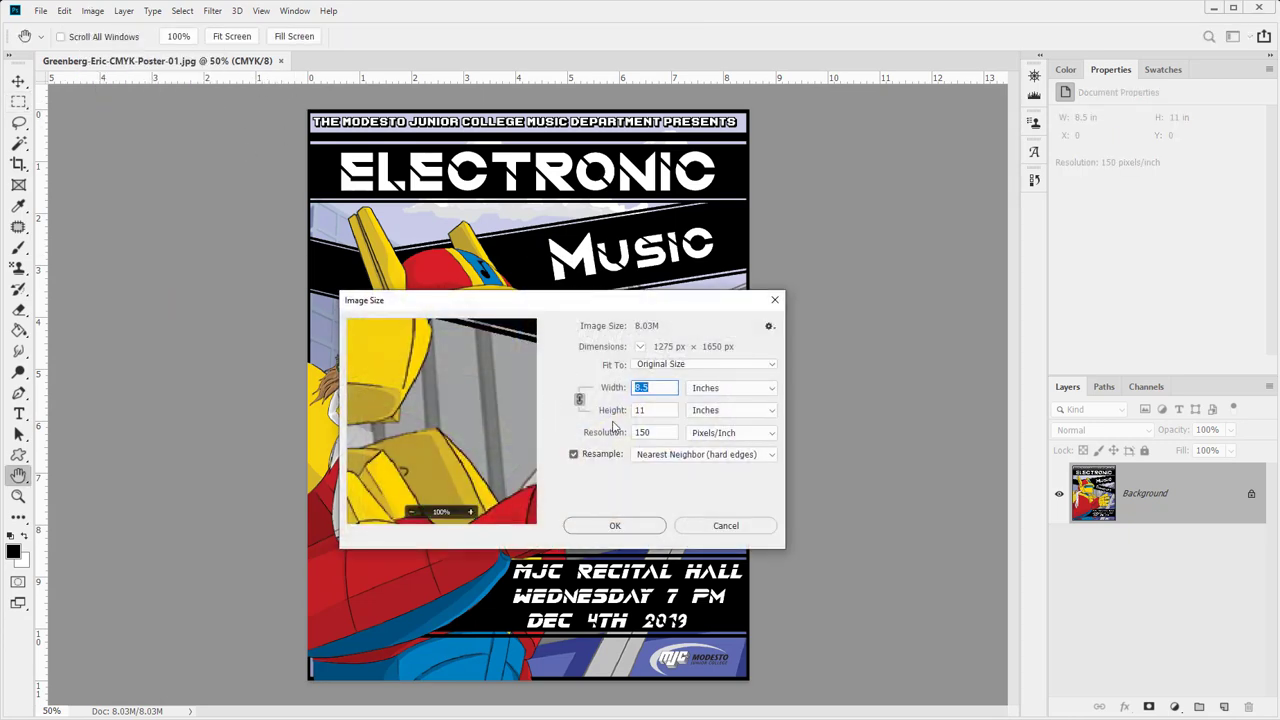
pyautogui.click(722, 526)
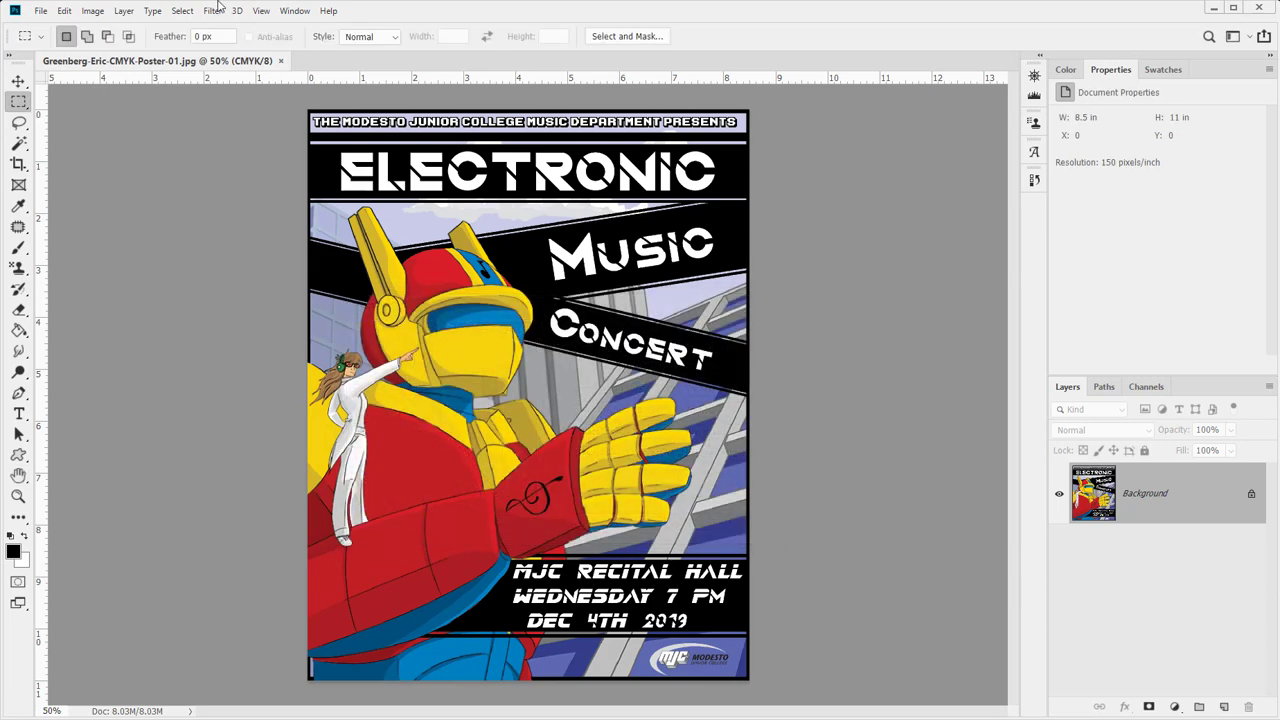
pyautogui.click(281, 62)
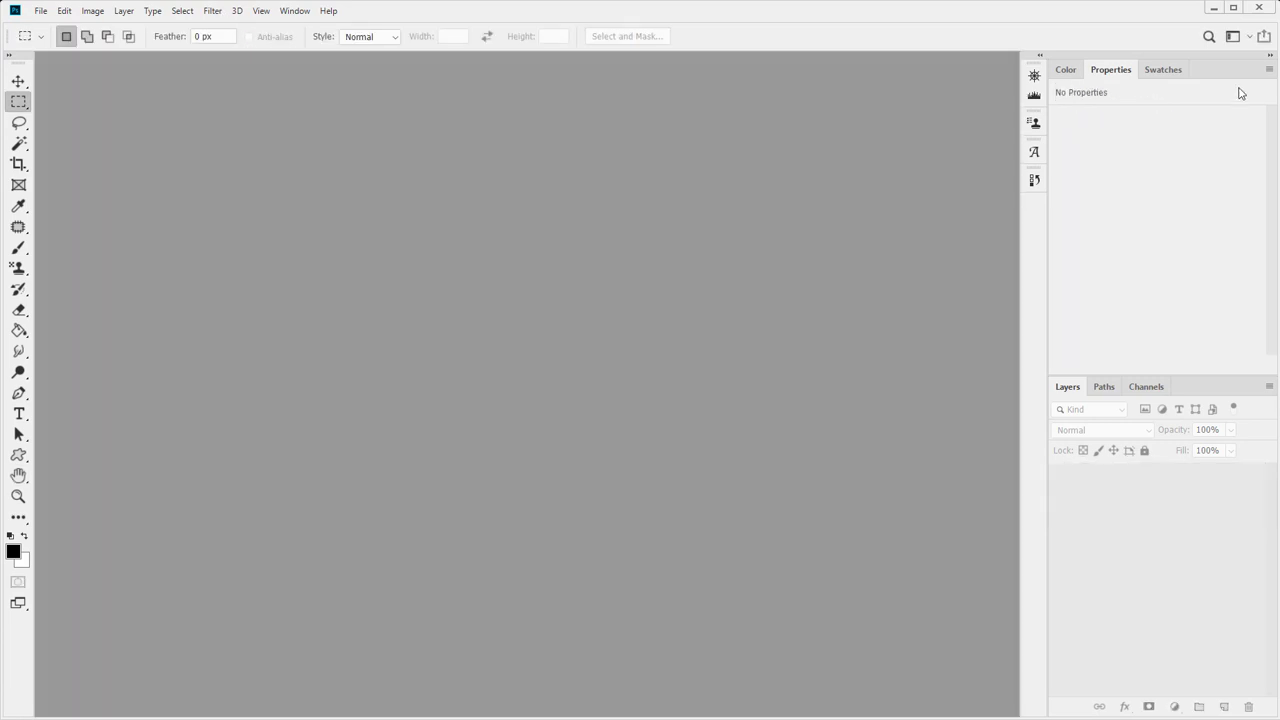
pyautogui.click(1213, 8)
# - Clear the file selection, move the To Submit window to the top and widen it leftward
pyautogui.click(775, 417)
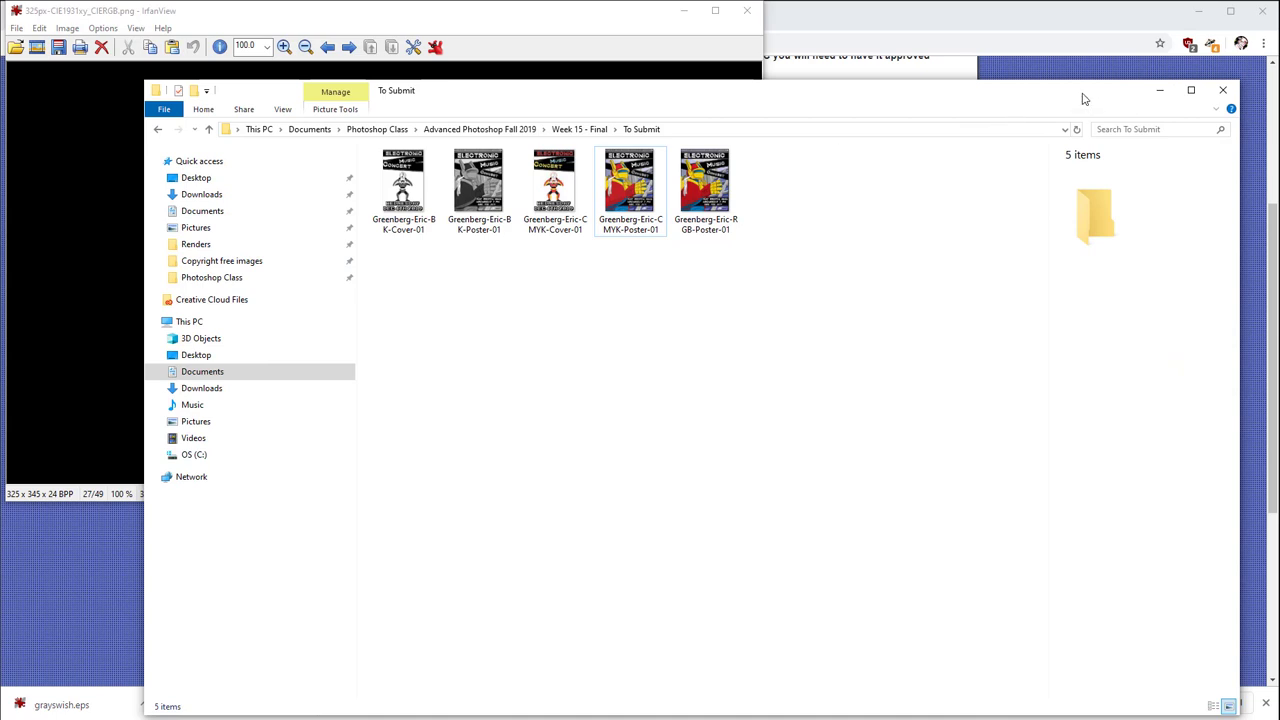
pyautogui.moveTo(1080, 85); pyautogui.dragTo(1069, 14)
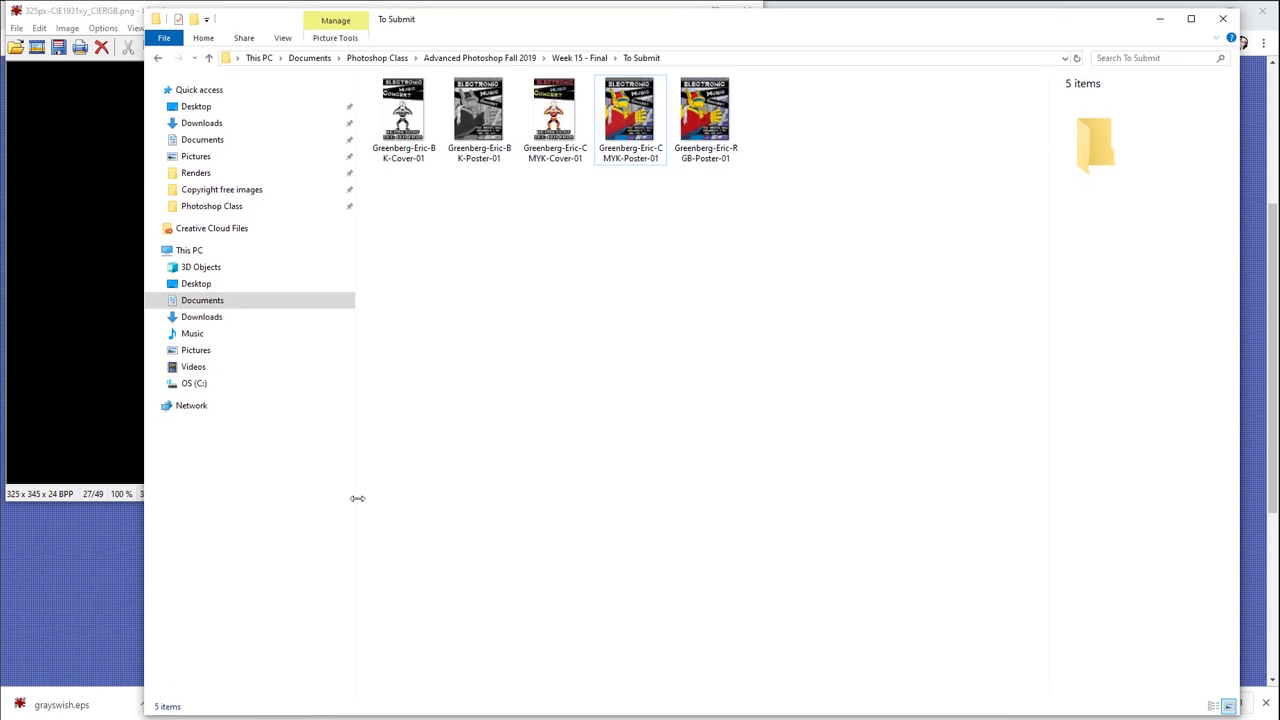
pyautogui.moveTo(143, 541); pyautogui.dragTo(6, 526)
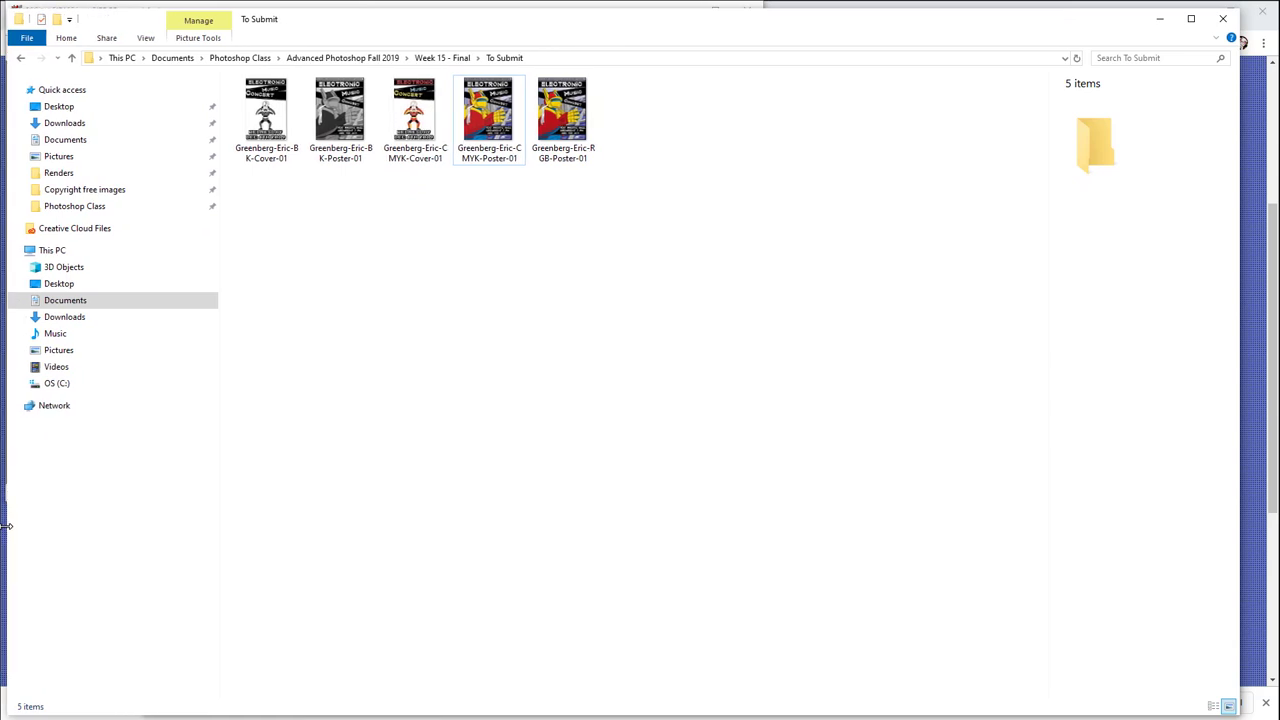